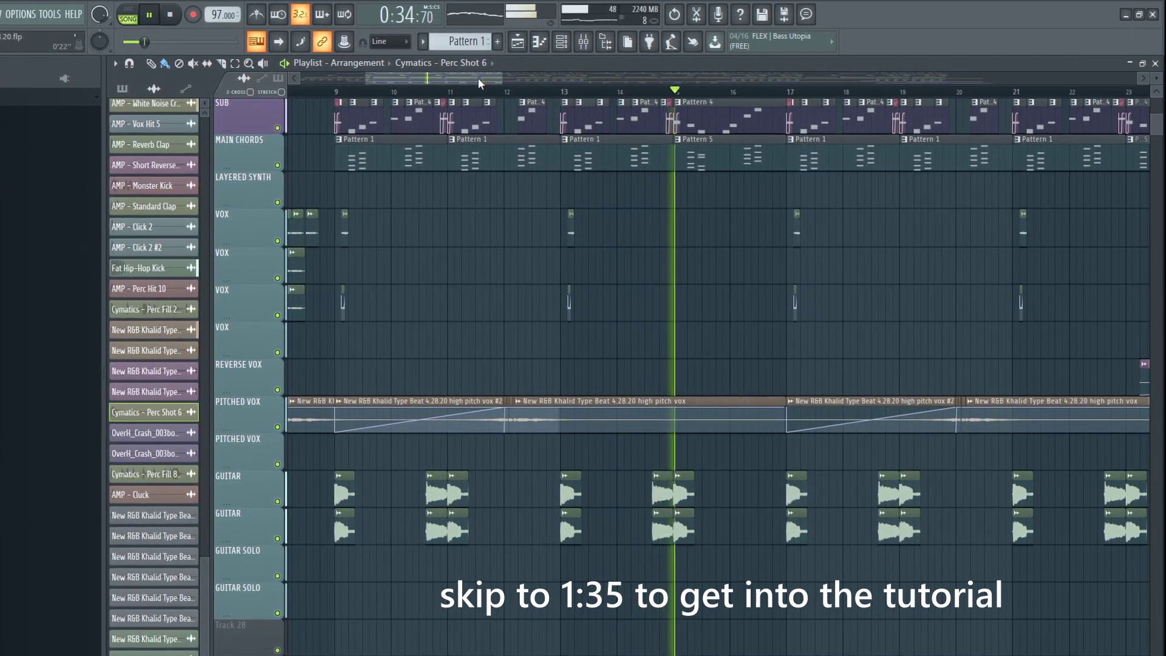
Step: Look through the whole arrangement from bar 9 to bar 36 while the song plays
{"action": "left_click_drag", "start_coordinate": [476, 77], "coordinate": [523, 80]}
{"action": "scroll", "coordinate": [480, 224], "scroll_direction": "up", "scroll_amount": 6}
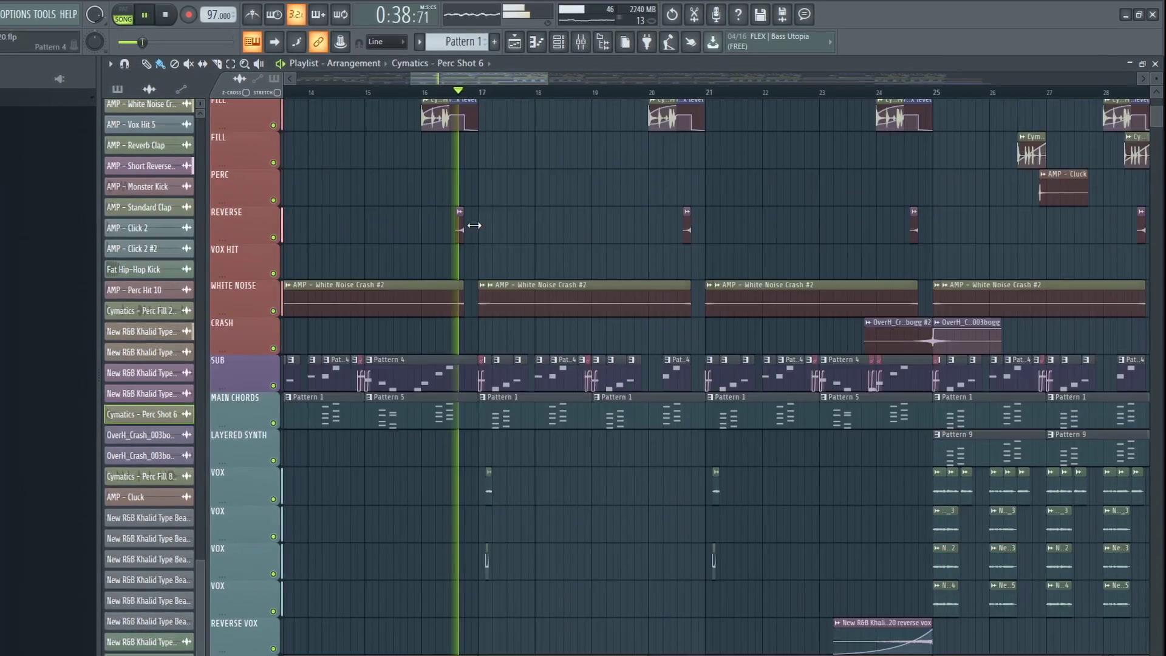
{"action": "left_click_drag", "start_coordinate": [523, 78], "coordinate": [545, 73]}
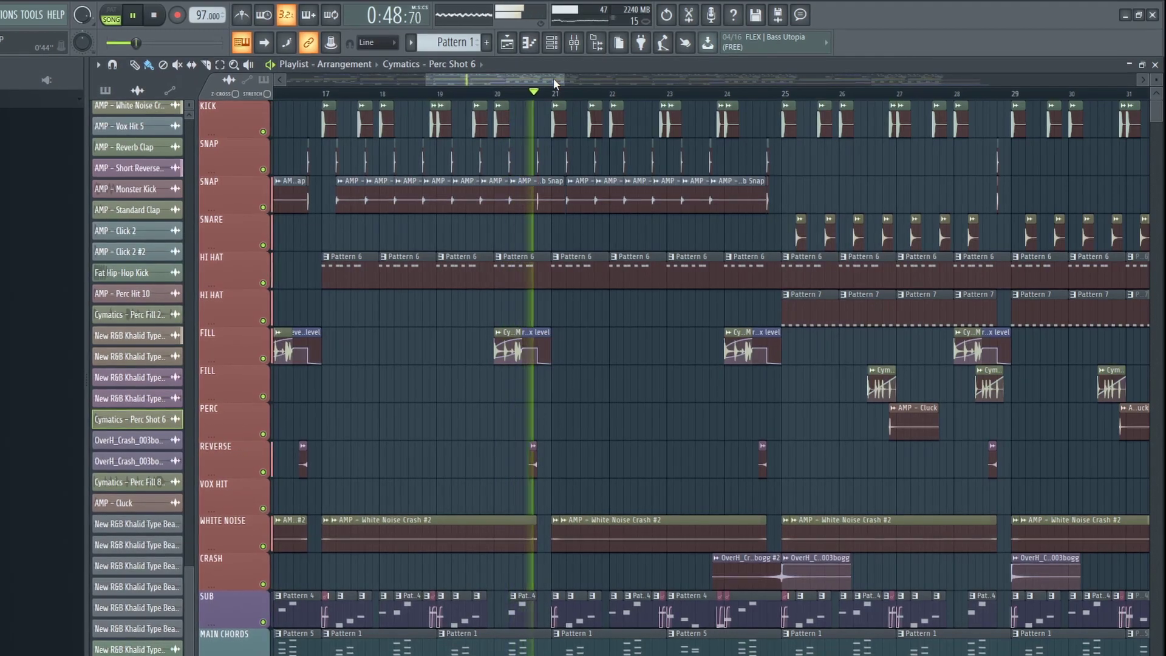
{"action": "left_click_drag", "start_coordinate": [553, 80], "coordinate": [567, 81]}
{"action": "scroll", "coordinate": [560, 230], "scroll_direction": "down", "scroll_amount": 10}
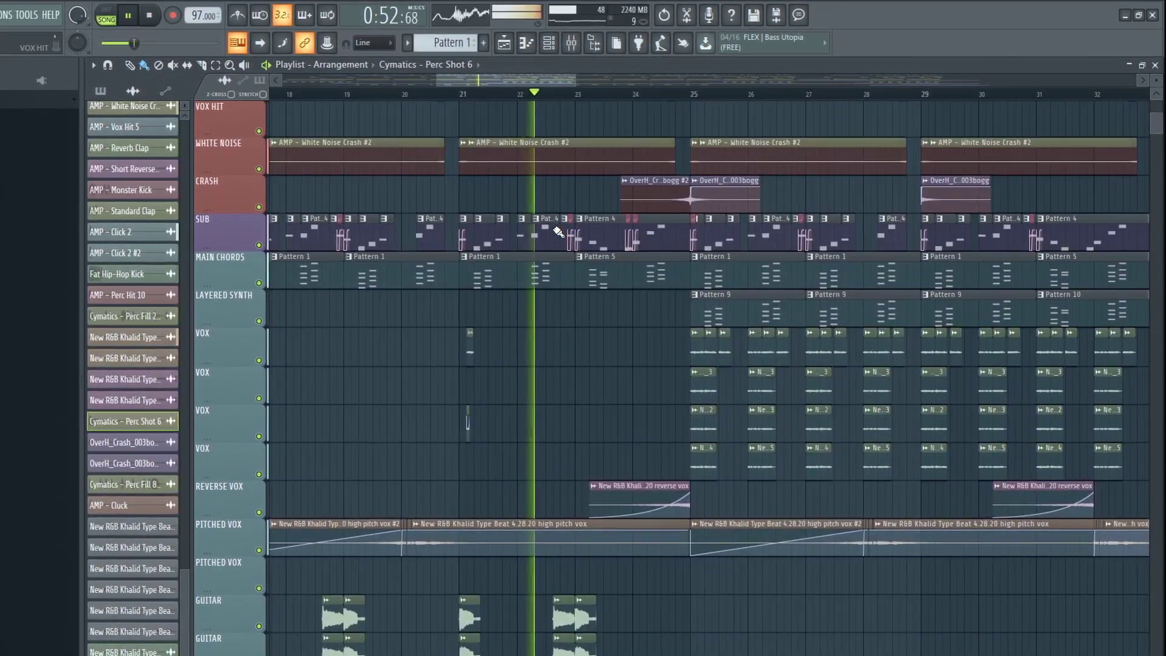
{"action": "left_click_drag", "start_coordinate": [545, 79], "coordinate": [580, 75]}
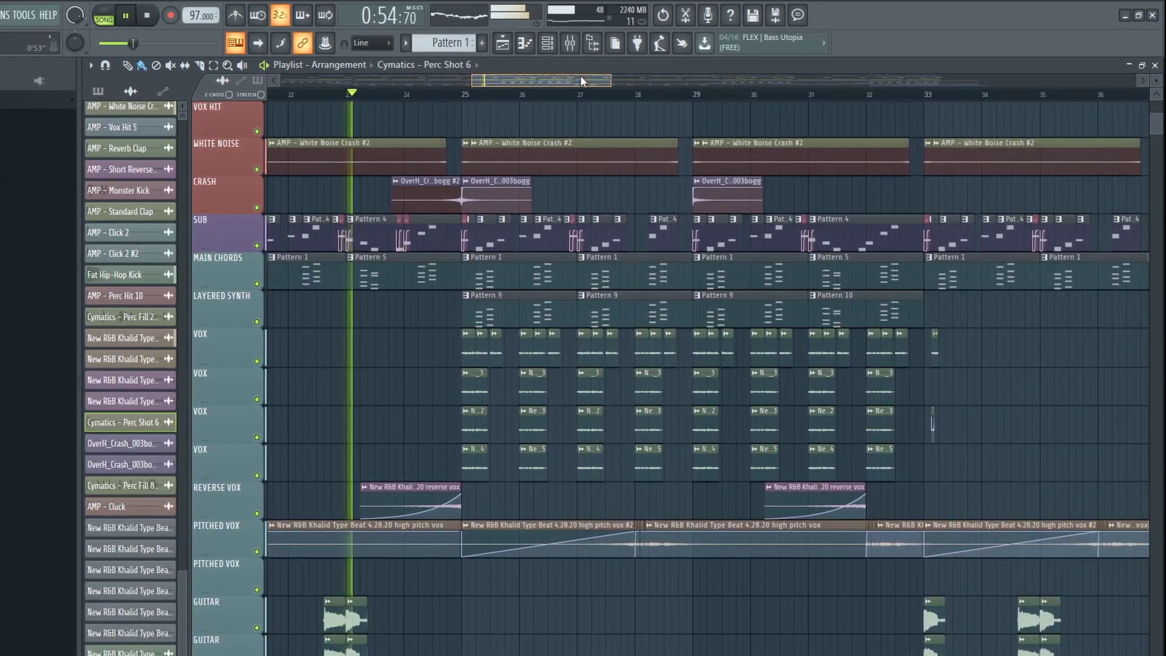
{"action": "scroll", "coordinate": [389, 370], "scroll_direction": "up", "scroll_amount": 2}
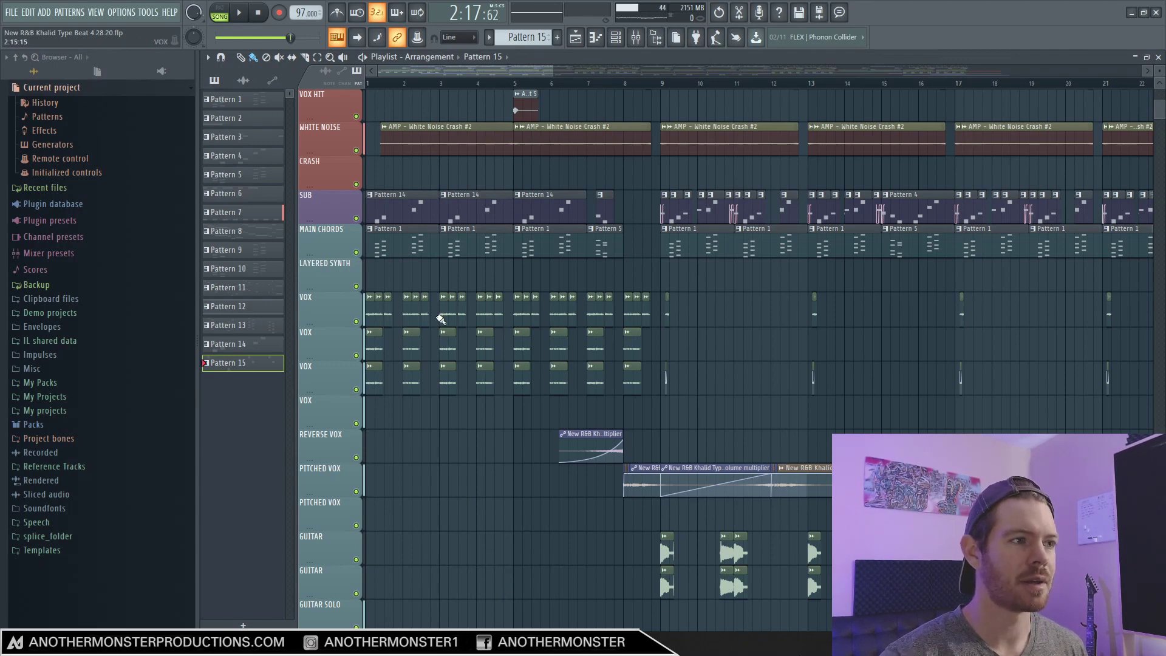
Step: Isolate the MAIN CHORDS and SUB tracks and listen to them together from the start of the song
{"action": "right_click", "coordinate": [356, 252]}
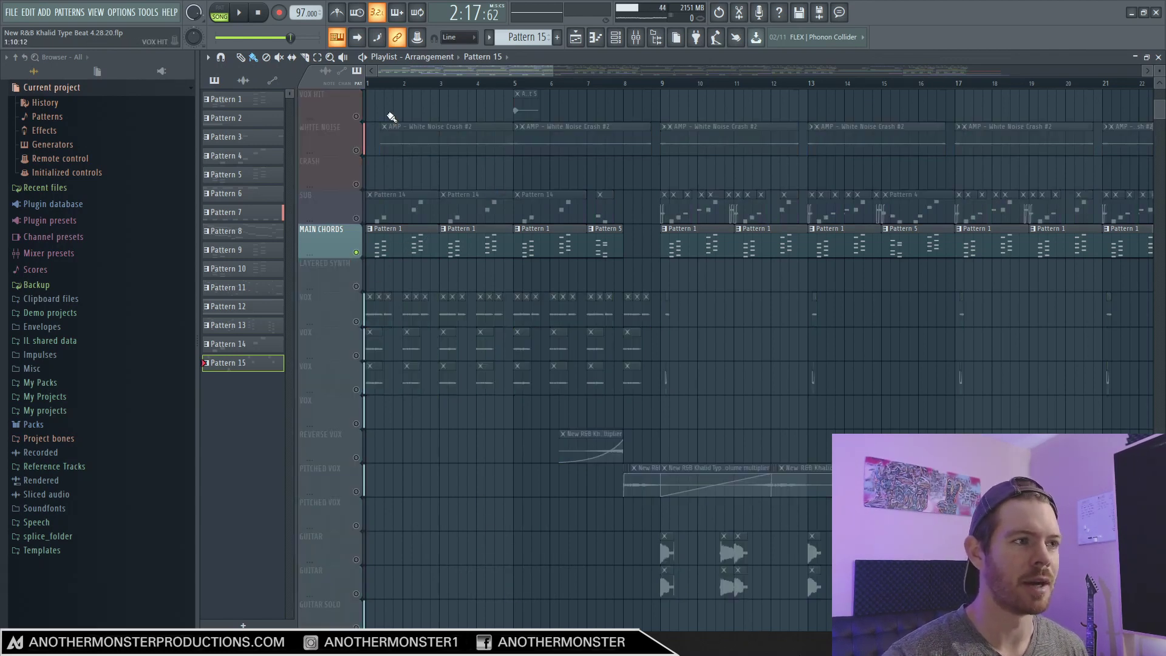
{"action": "left_click", "coordinate": [356, 219]}
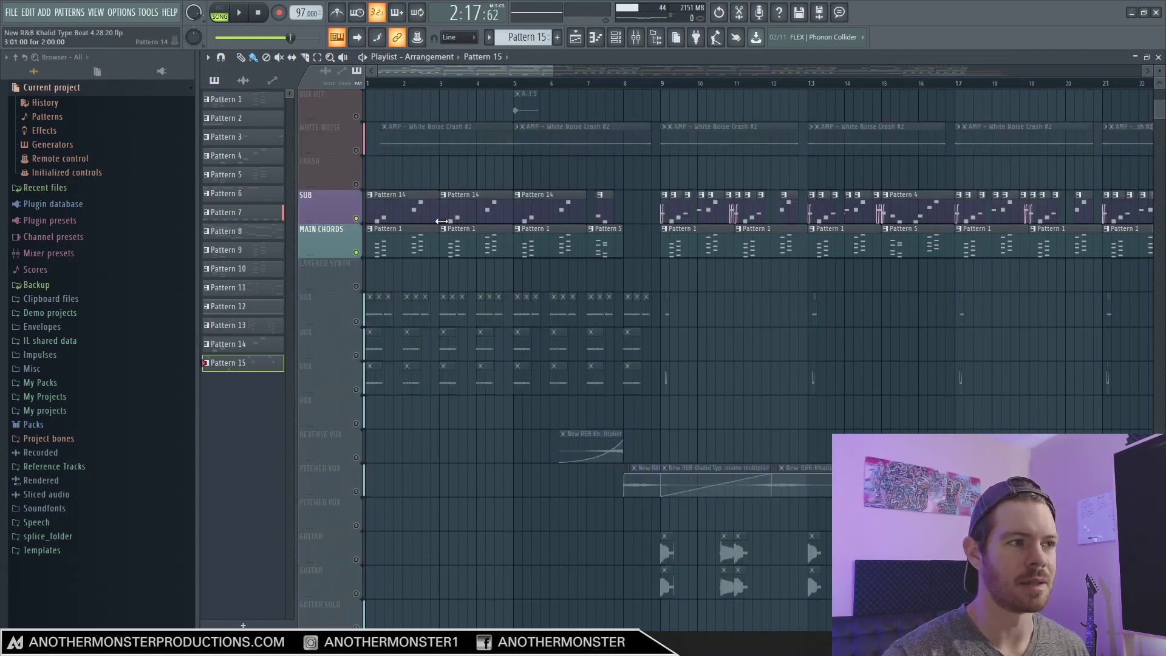
{"action": "key", "text": "space"}
{"action": "scroll", "coordinate": [448, 94], "scroll_direction": "up", "scroll_amount": 1}
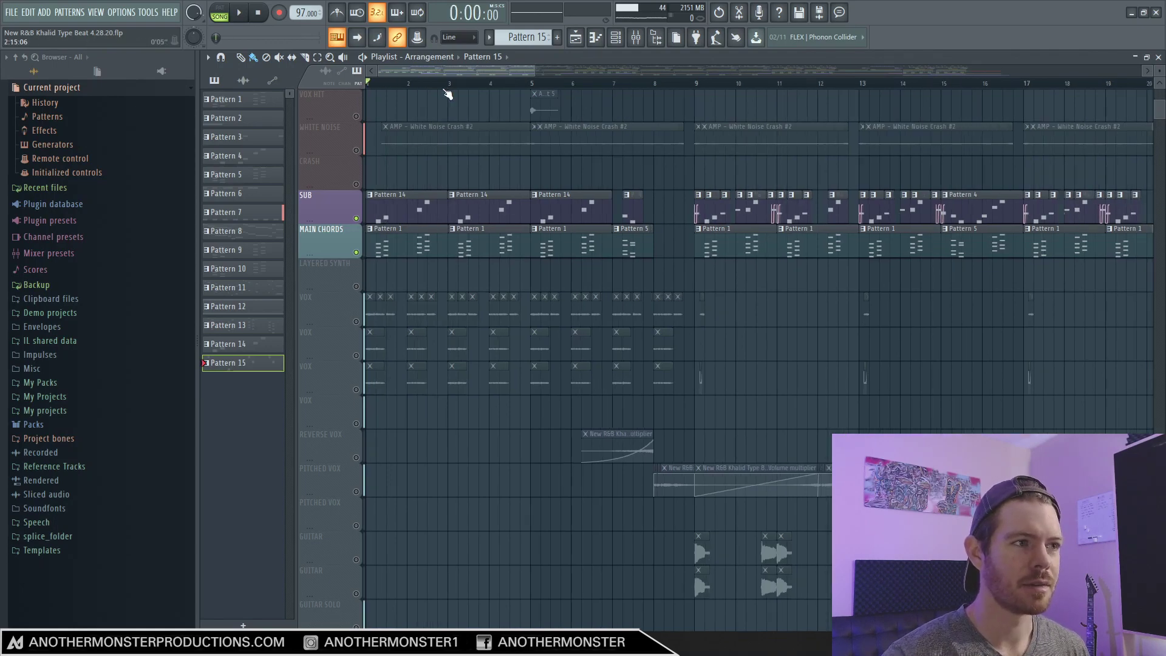
{"action": "key", "text": "space"}
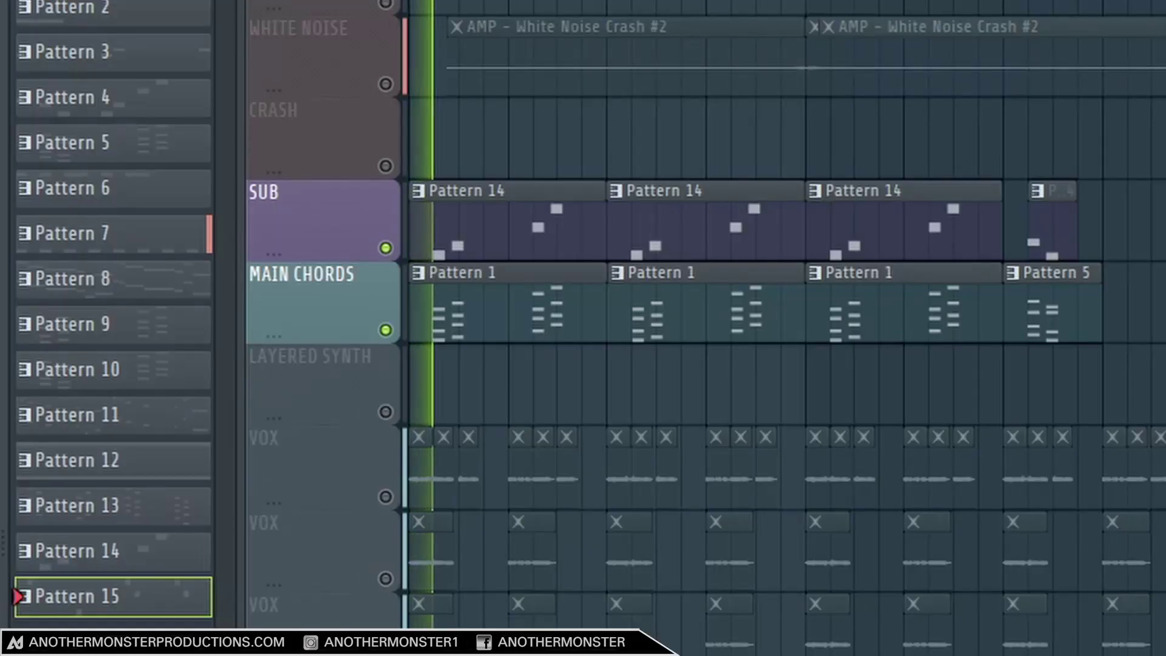
{"action": "scroll", "coordinate": [783, 328], "scroll_direction": "up", "scroll_amount": 2}
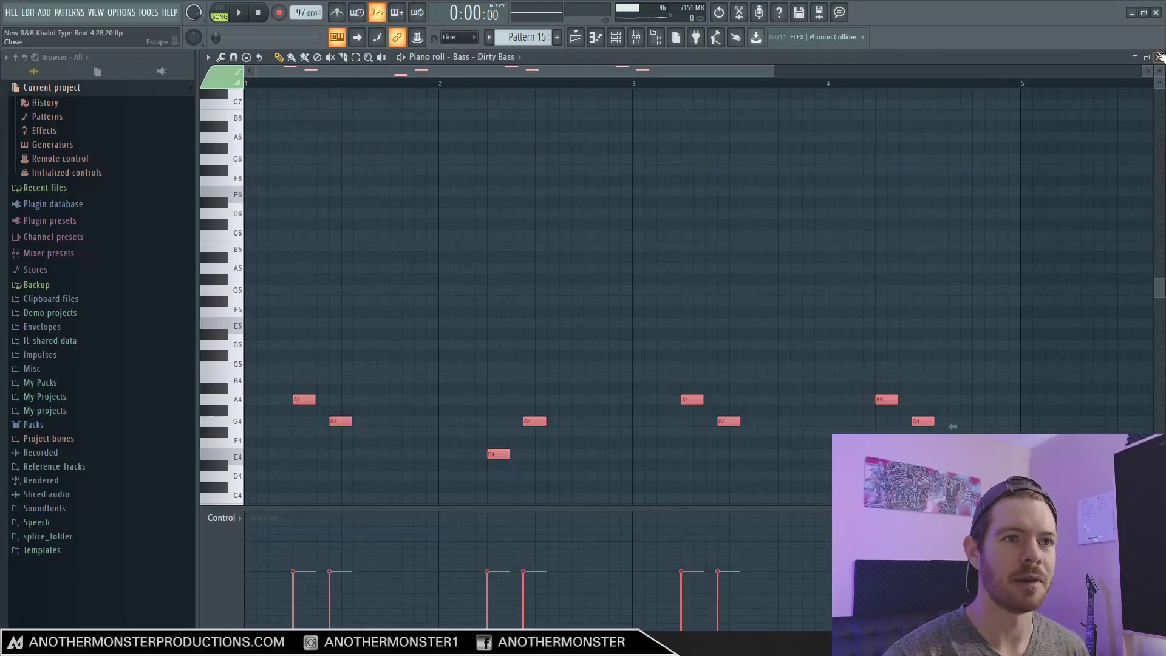
Step: Inspect the FLEX chord preset and the Bass - Dirty Bass synth settings from the channel rack
{"action": "key", "text": "F6"}
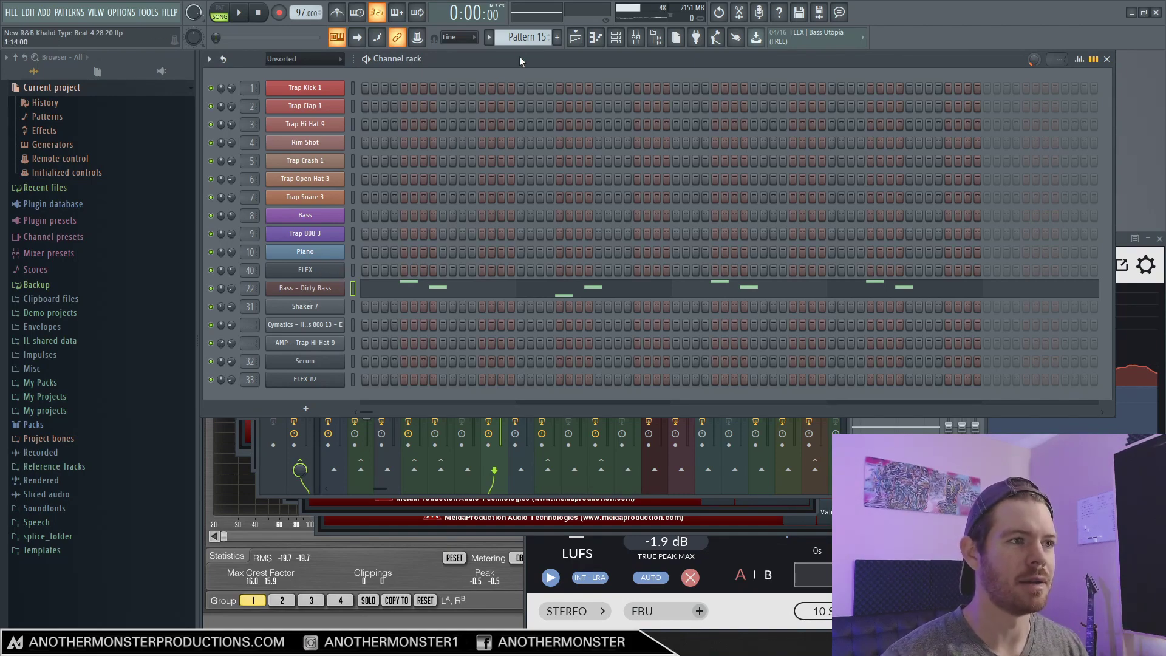
{"action": "left_click", "coordinate": [301, 269]}
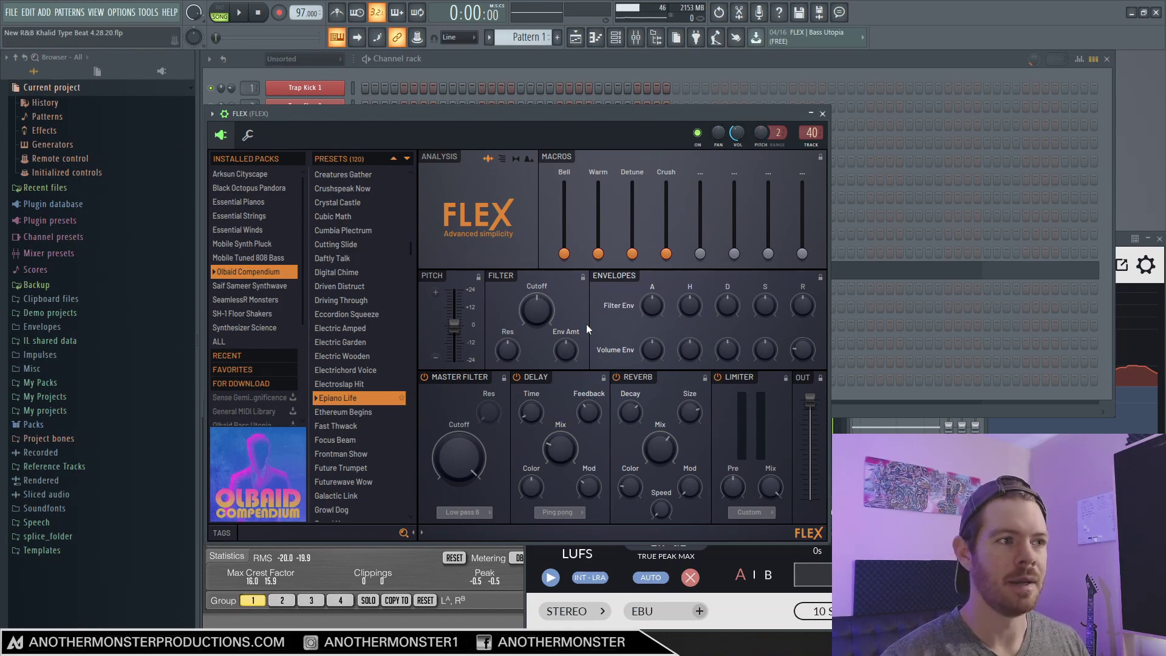
{"action": "left_click", "coordinate": [823, 114]}
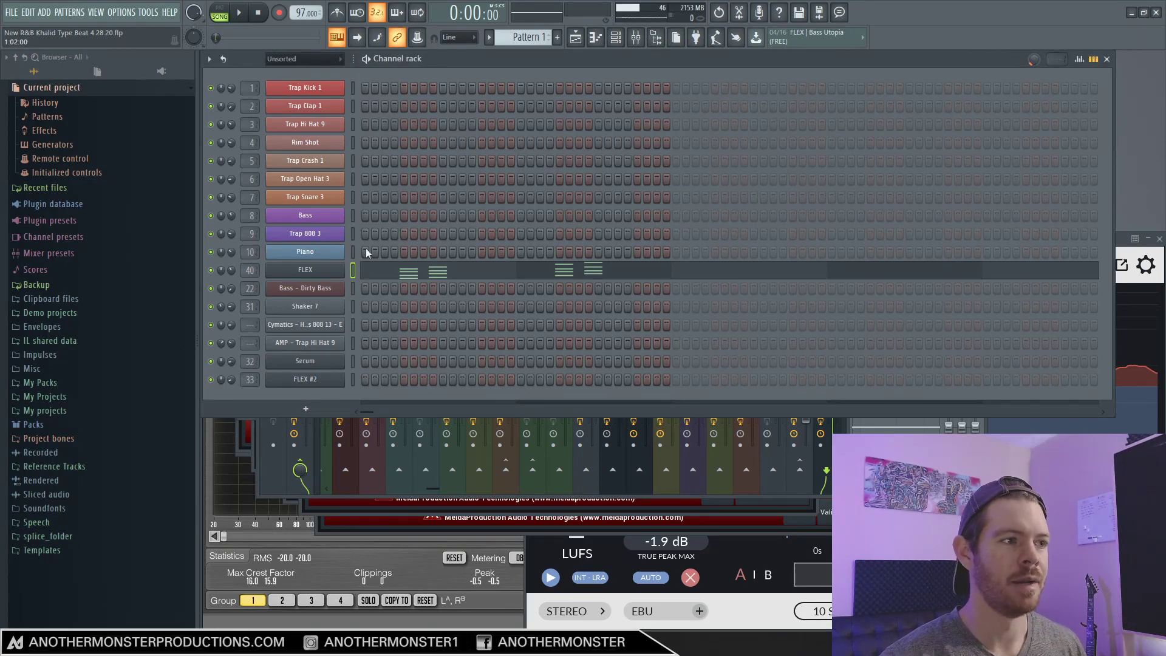
{"action": "left_click", "coordinate": [296, 291]}
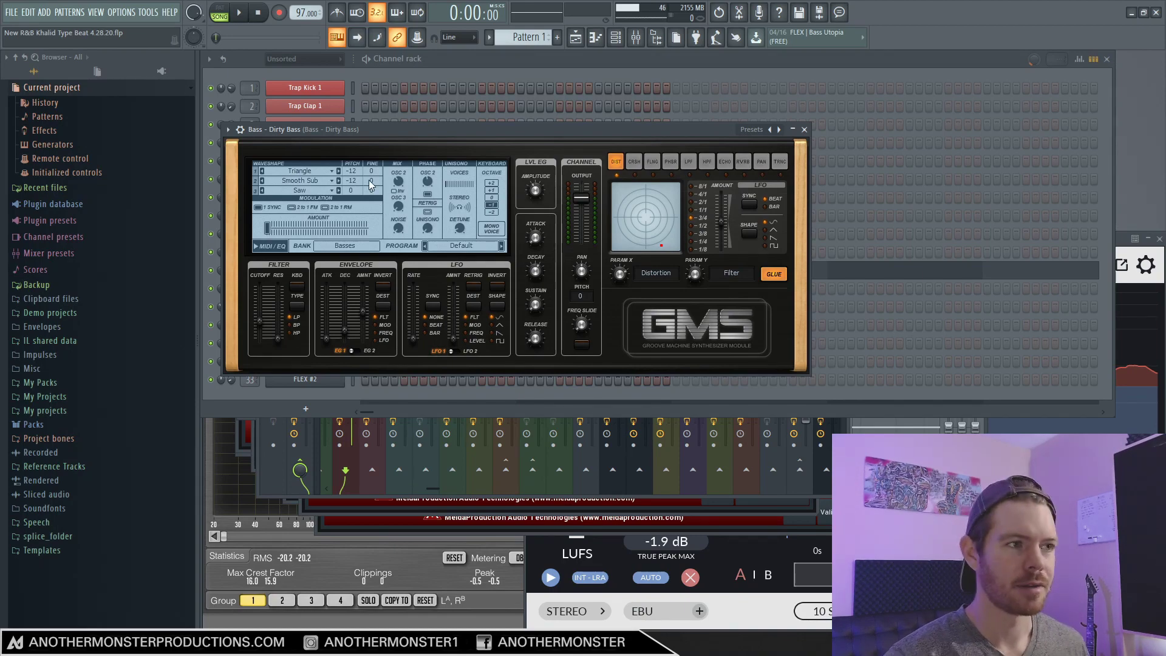
{"action": "left_click", "coordinate": [805, 129]}
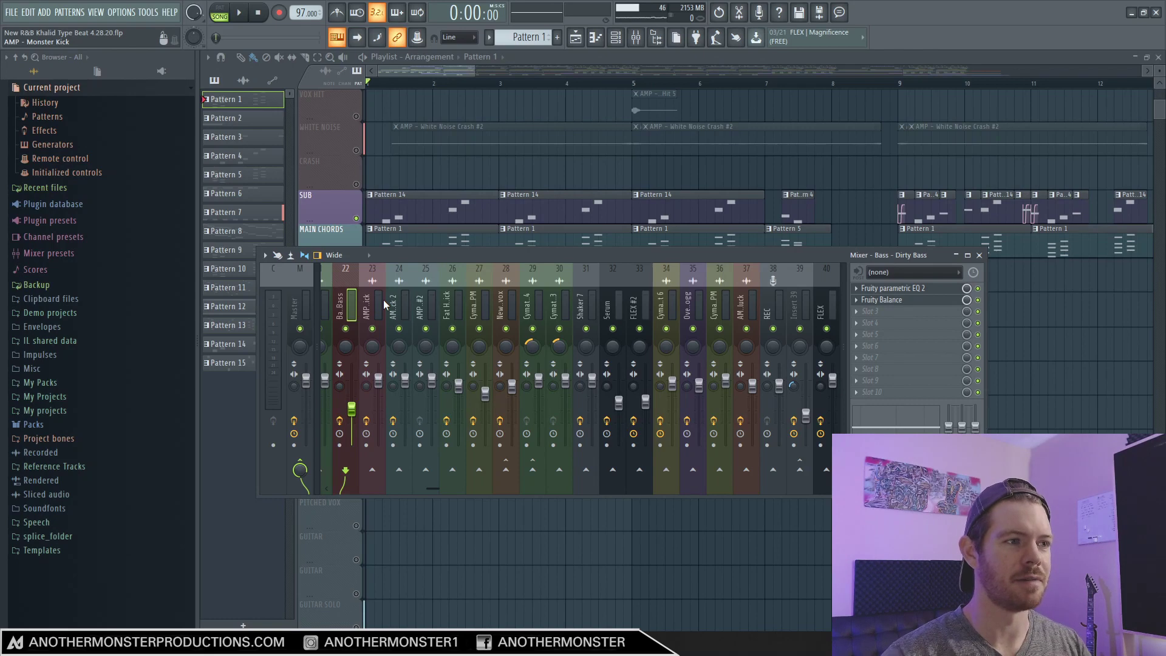
Step: Examine the Fruity parametric EQ 2 on the Bass - Dirty Bass mixer track
{"action": "key", "text": "F9"}
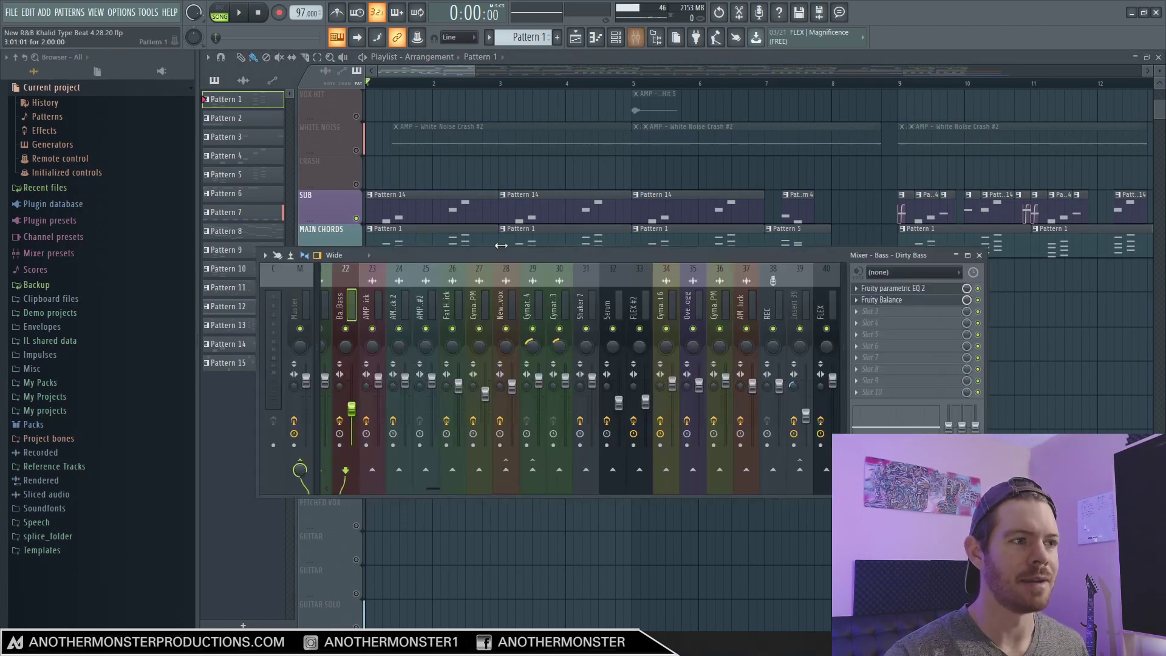
{"action": "key", "text": "F9"}
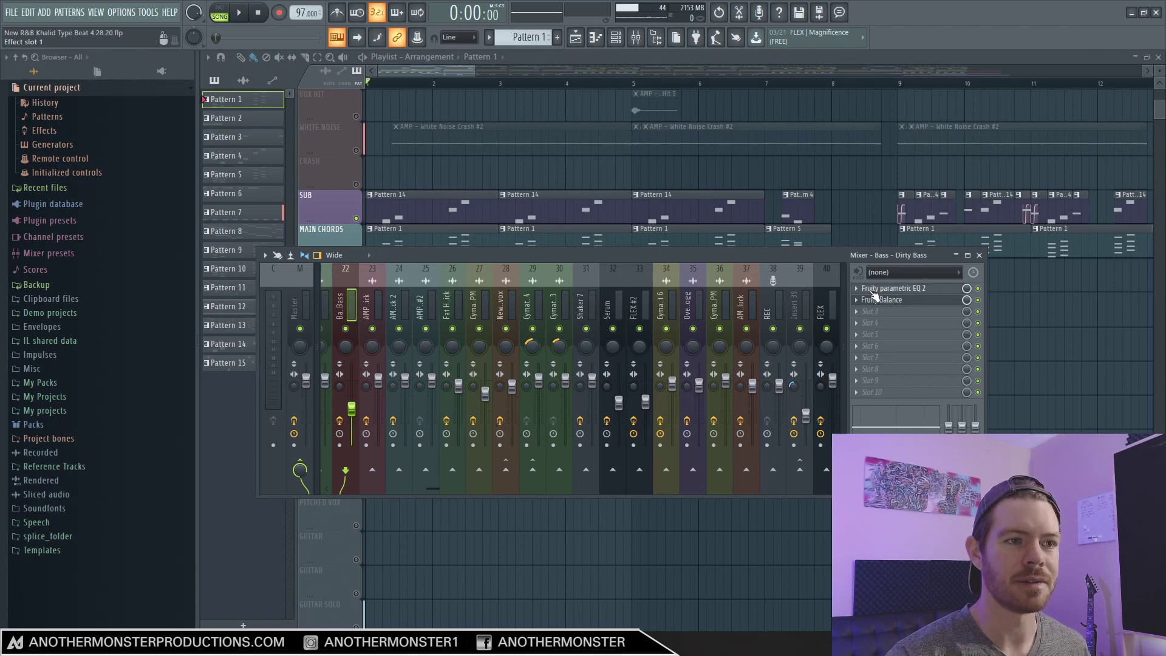
{"action": "left_click", "coordinate": [889, 288]}
{"action": "mouse_move", "coordinate": [307, 286]}
{"action": "left_mouse_down"}
{"action": "mouse_move", "coordinate": [292, 268]}
{"action": "mouse_move", "coordinate": [287, 283]}
{"action": "left_mouse_up"}
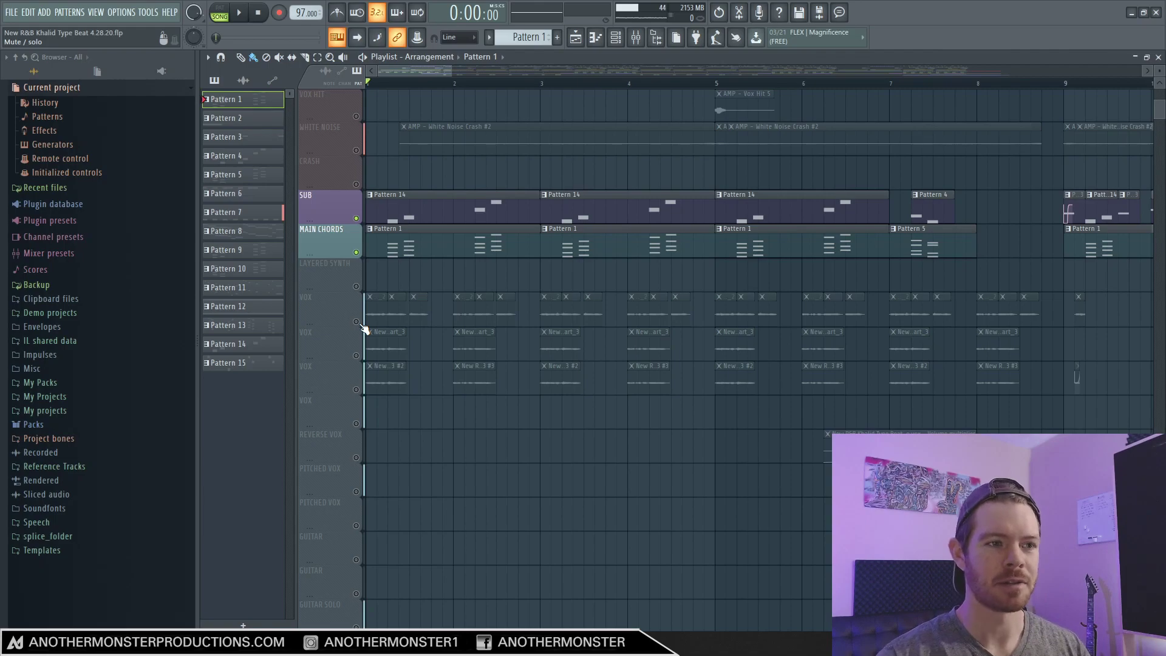
Step: Listen to the upper PITCHED VOX track on its own
{"action": "scroll", "coordinate": [424, 70], "scroll_direction": "down", "scroll_amount": 2}
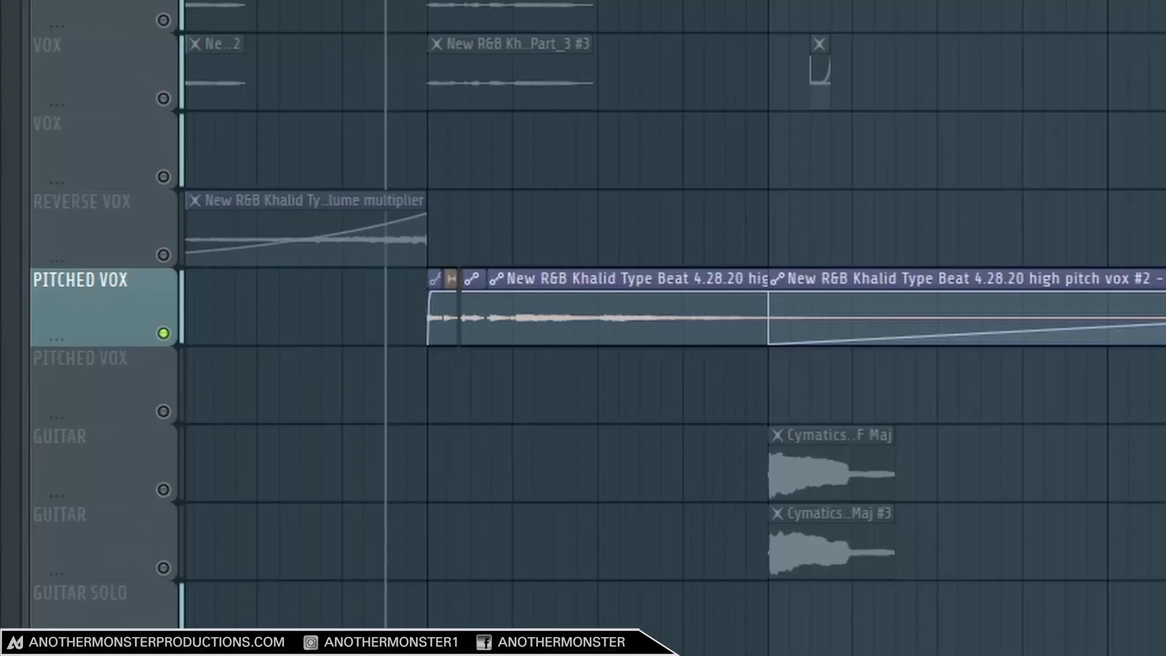
{"action": "key", "text": "space"}
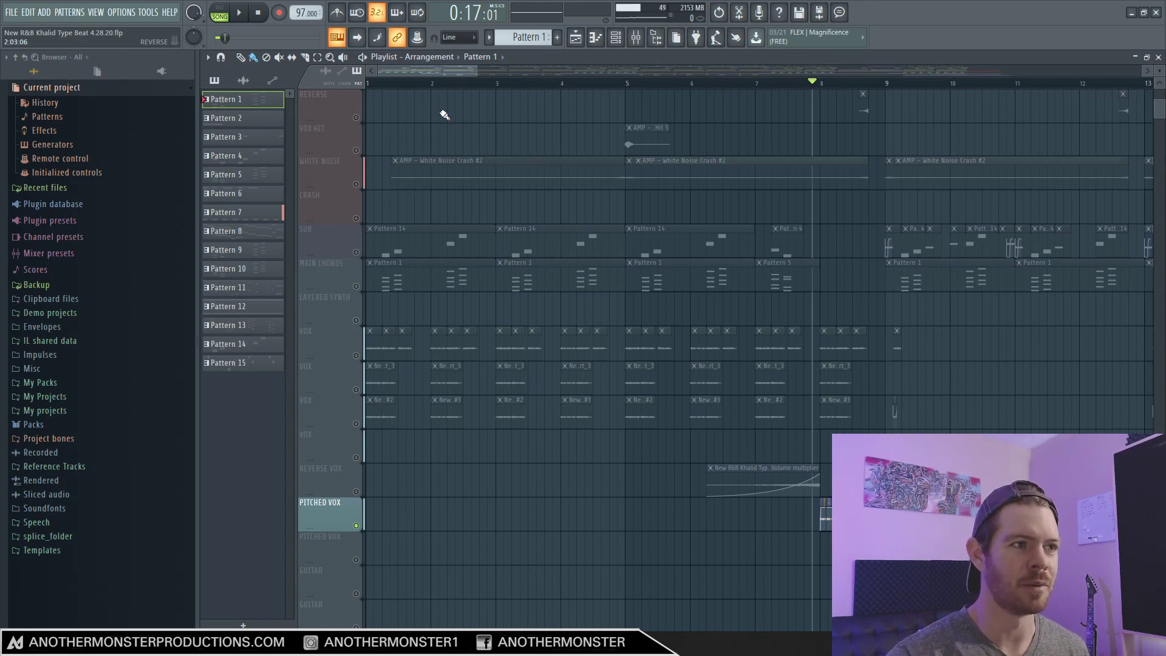
Step: Enable only the four VOX tracks, leaving REVERSE VOX and PITCHED VOX muted, and listen to them from bar 25
{"action": "left_click_drag", "start_coordinate": [475, 71], "coordinate": [446, 72]}
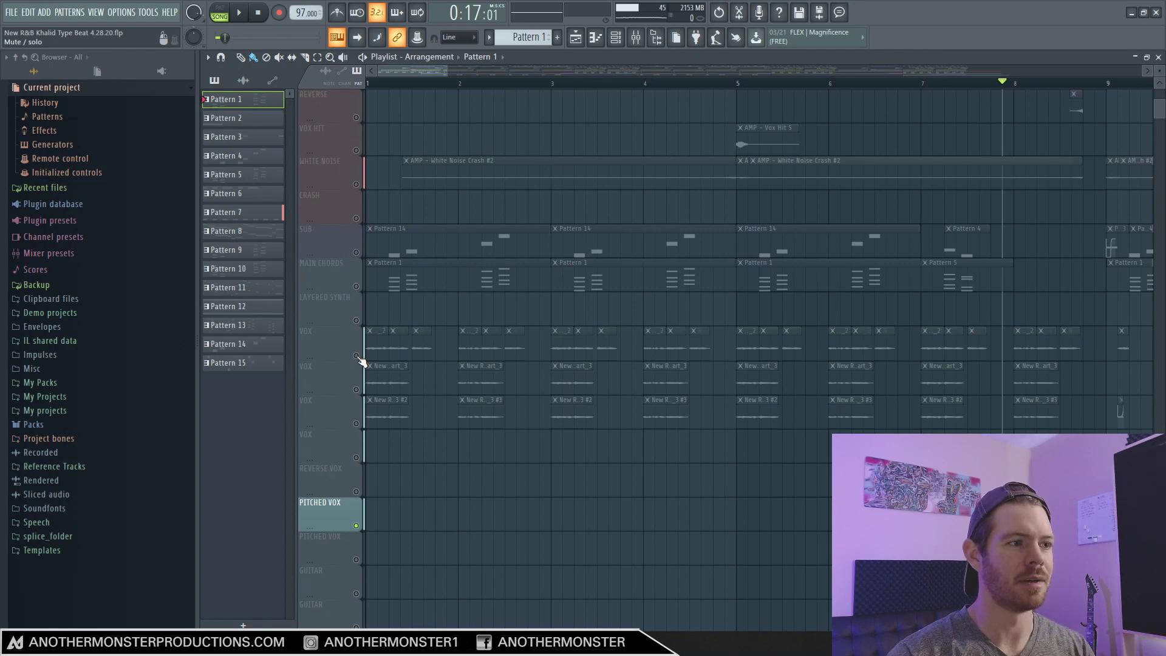
{"action": "left_click_drag", "start_coordinate": [356, 356], "coordinate": [362, 492]}
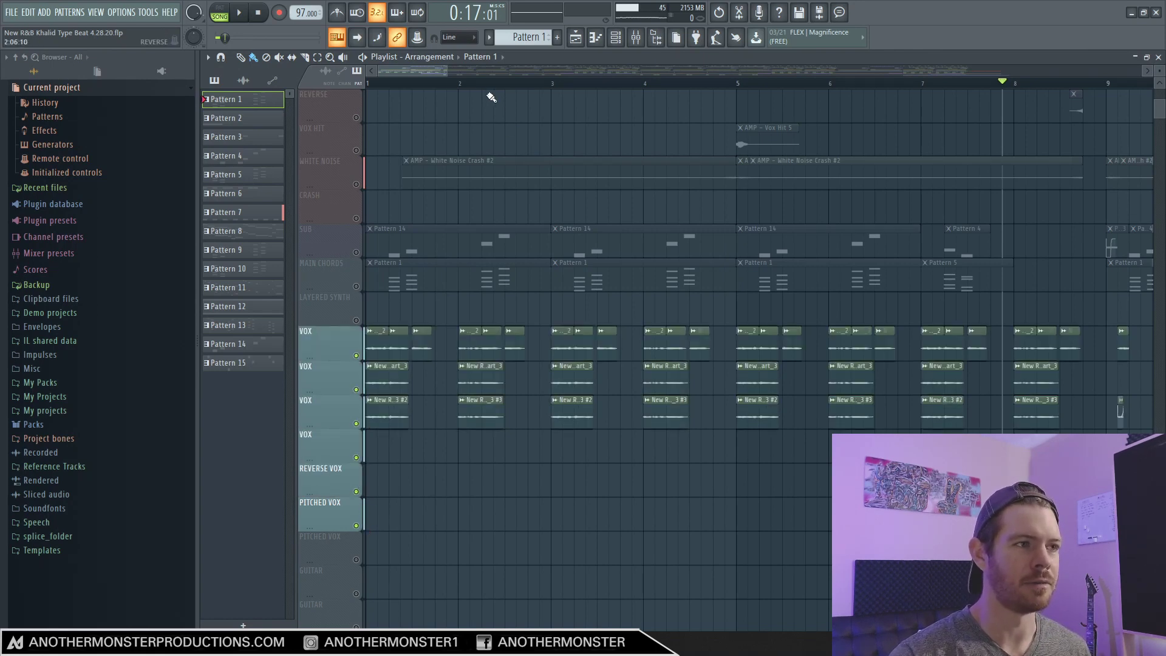
{"action": "left_click_drag", "start_coordinate": [448, 70], "coordinate": [631, 69]}
{"action": "left_click_drag", "start_coordinate": [356, 492], "coordinate": [356, 525]}
{"action": "left_click", "coordinate": [401, 88]}
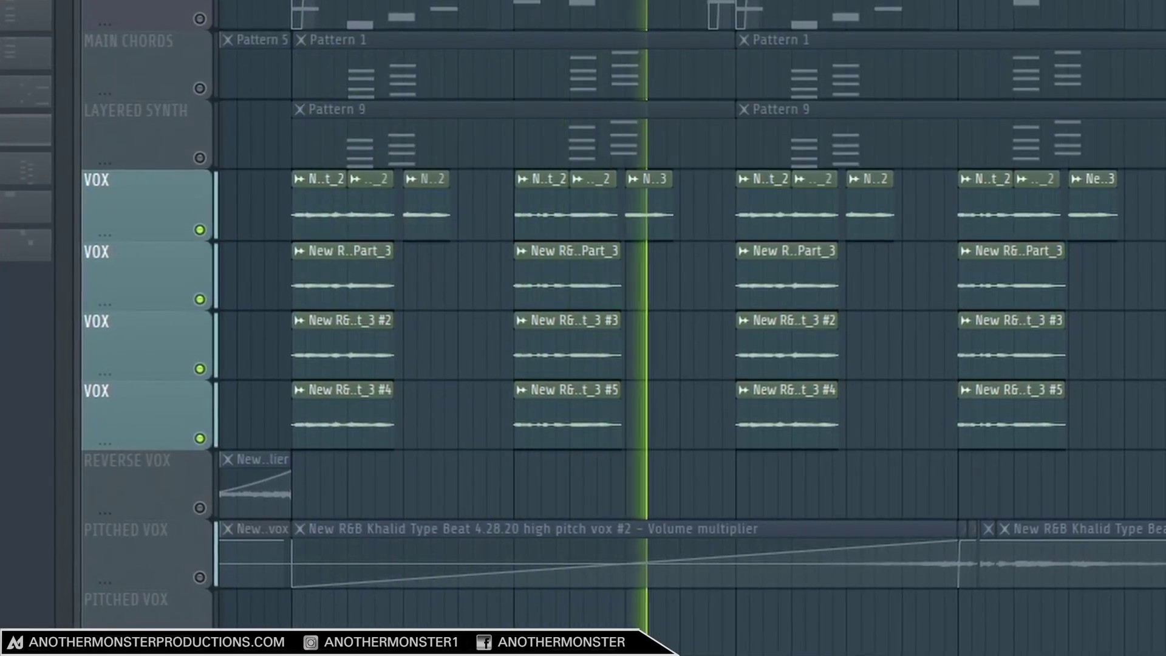
Step: Solo the second VOX track and cue playback just before bar 25
{"action": "left_click_drag", "start_coordinate": [631, 70], "coordinate": [618, 70]}
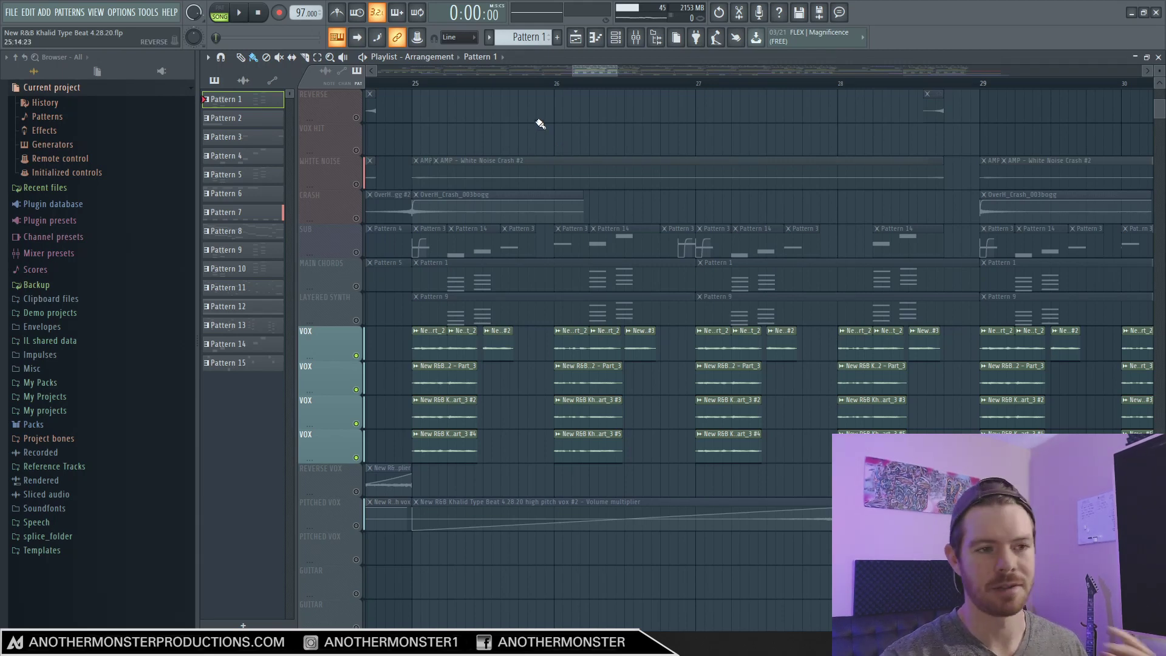
{"action": "left_click", "coordinate": [356, 389], "text": "ctrl"}
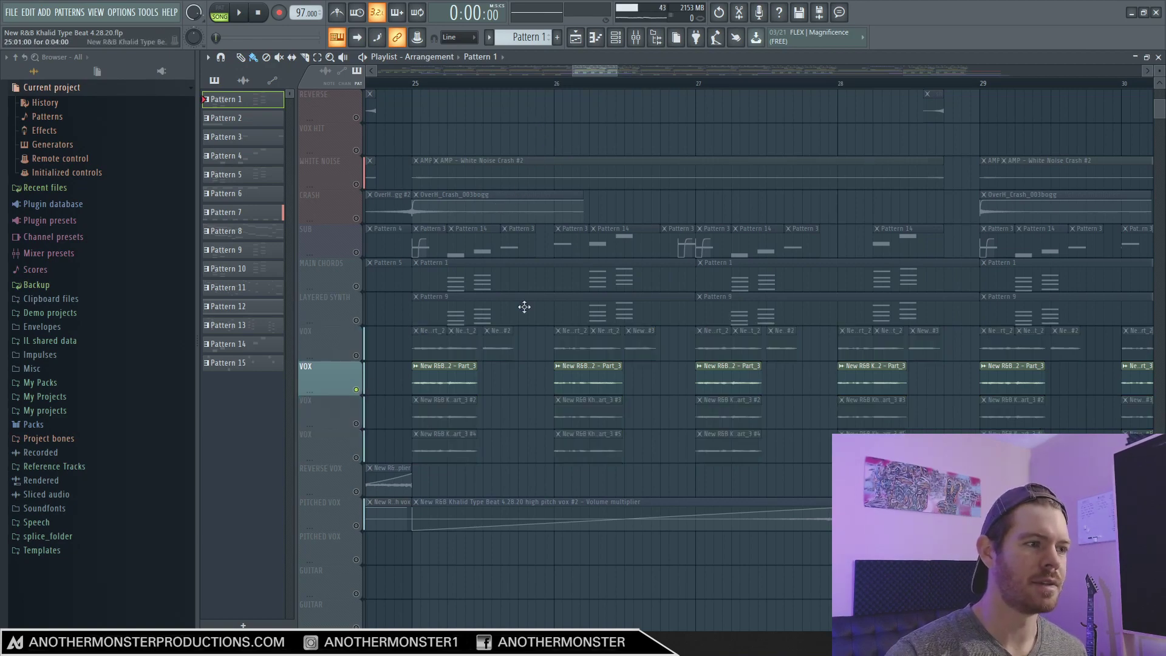
{"action": "left_click", "coordinate": [405, 84]}
{"action": "key", "text": "space"}
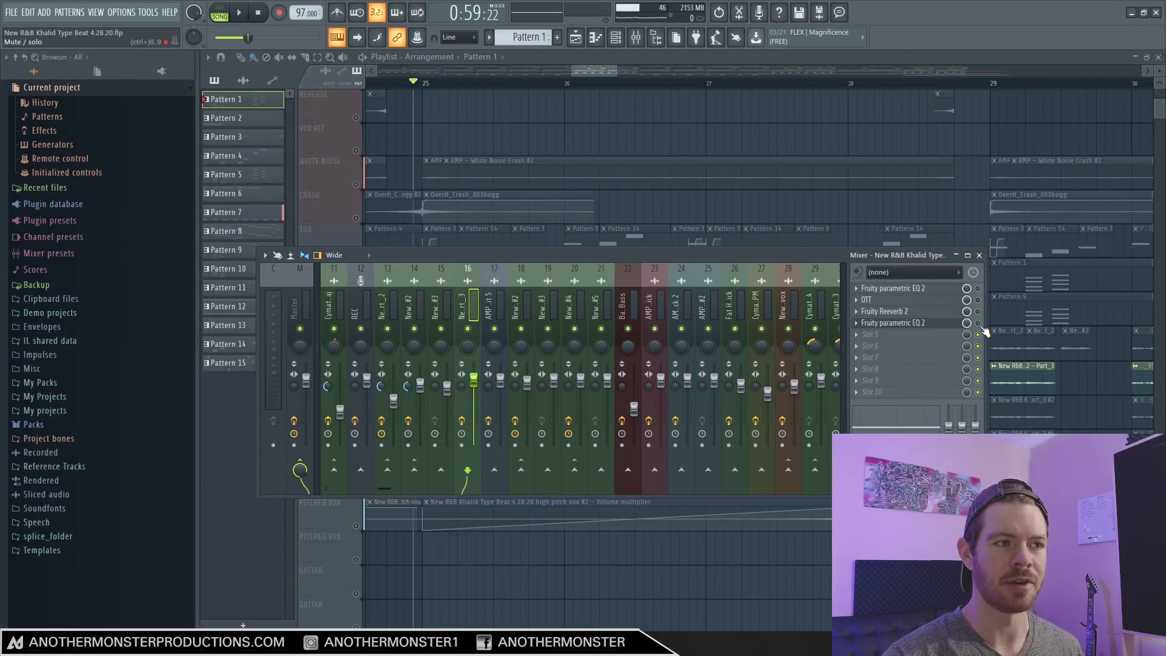
Step: Listen to the soloed vocal dry, with all four effects on its mixer track bypassed
{"action": "key", "text": "space"}
{"action": "key", "text": "space"}
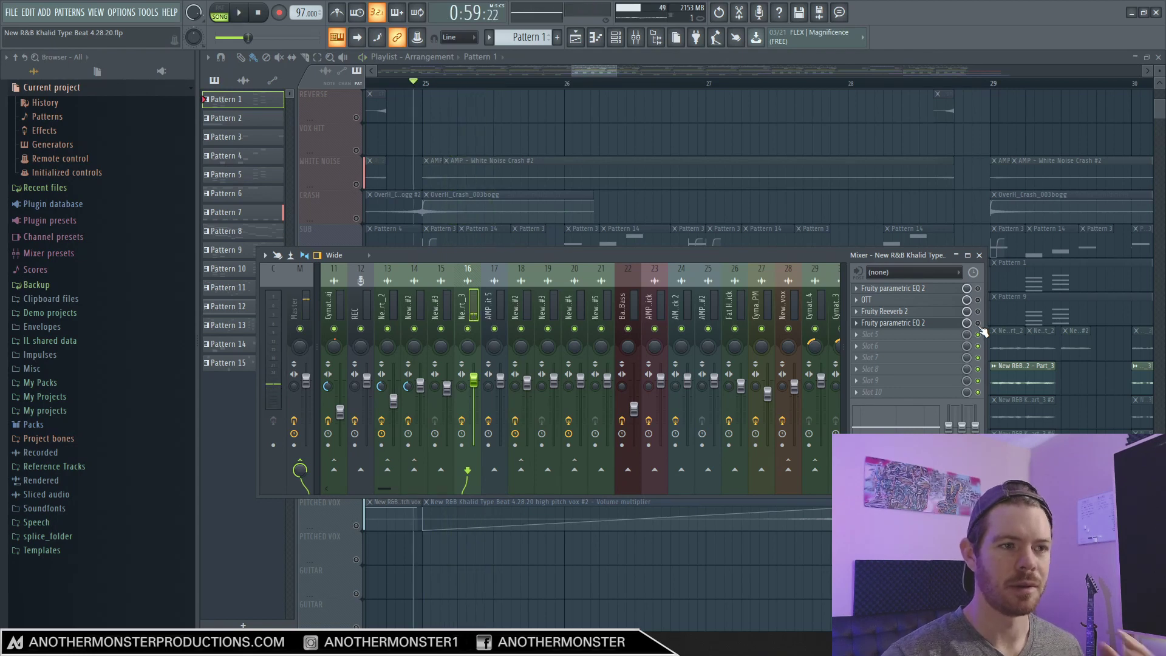
{"action": "key", "text": "space"}
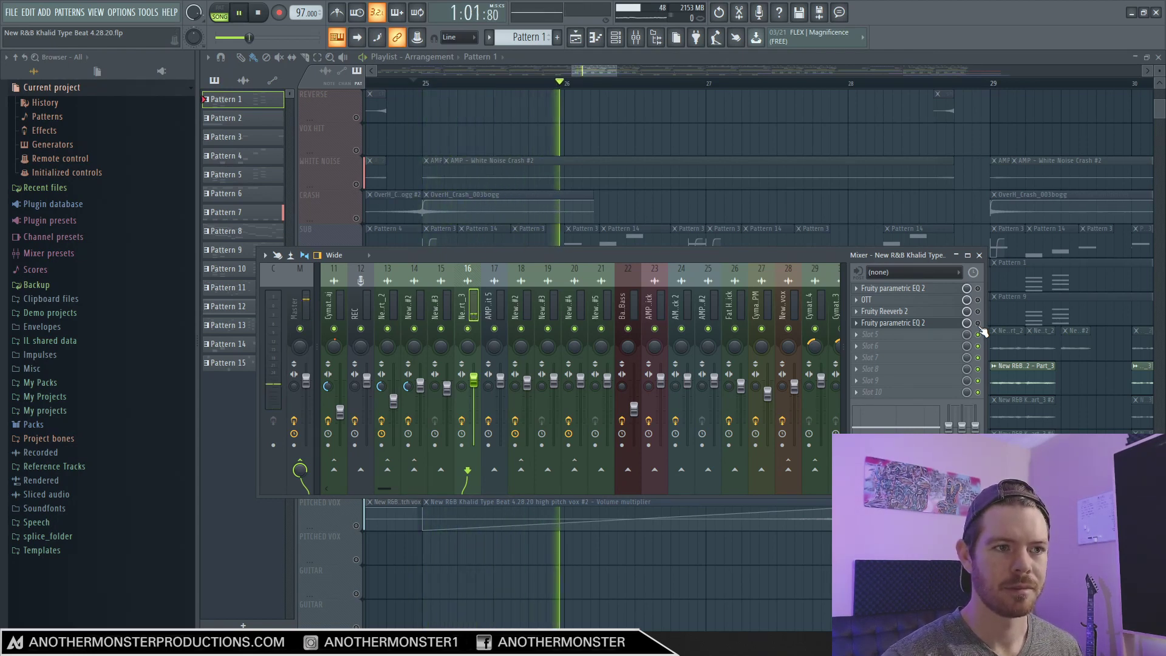
{"action": "key", "text": "space"}
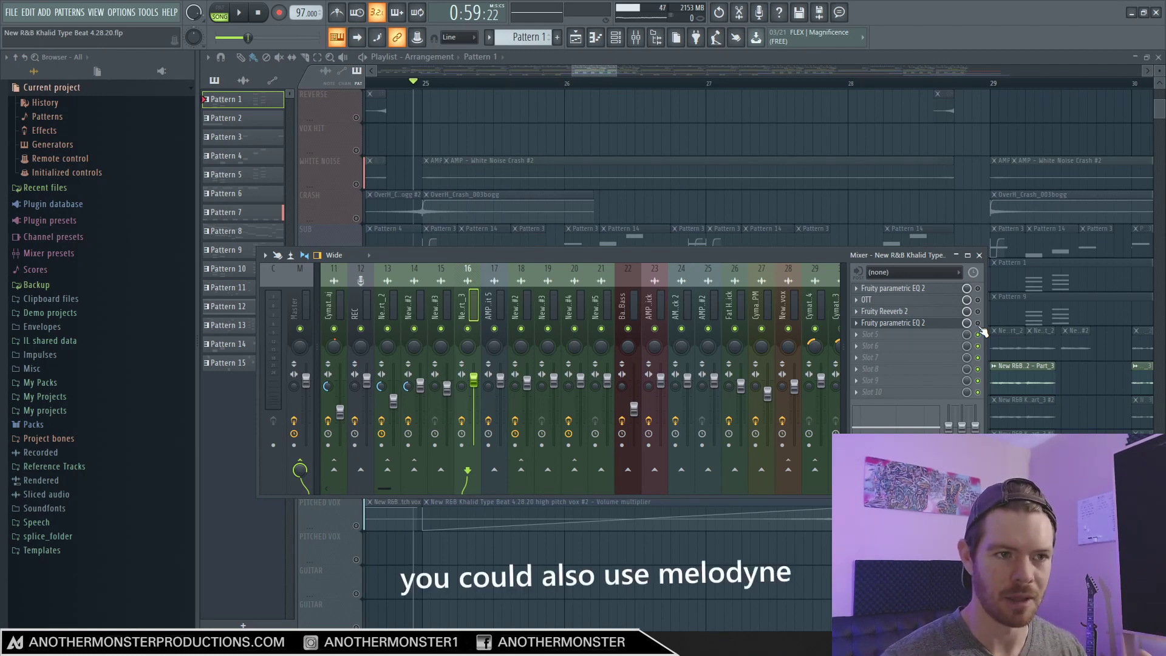
Step: Inspect the settings of the first Fruity parametric EQ 2 and the OTT compressor on the vocal's mixer track
{"action": "left_click", "coordinate": [911, 291]}
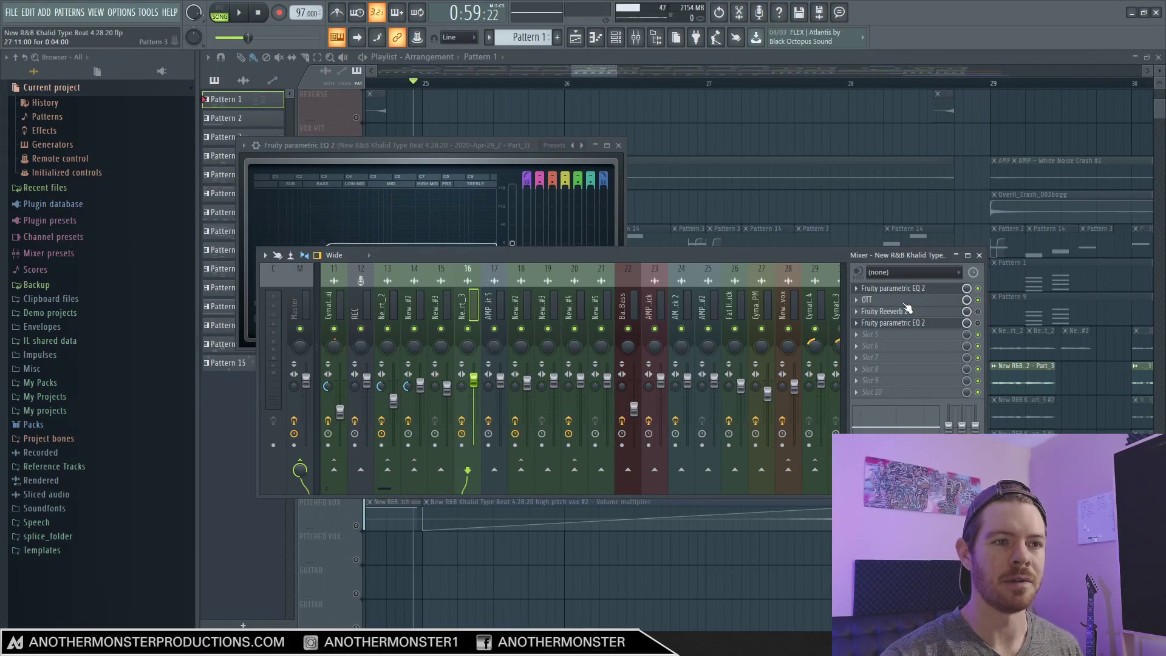
{"action": "left_click", "coordinate": [898, 301]}
{"action": "left_click_drag", "start_coordinate": [585, 52], "coordinate": [583, 56]}
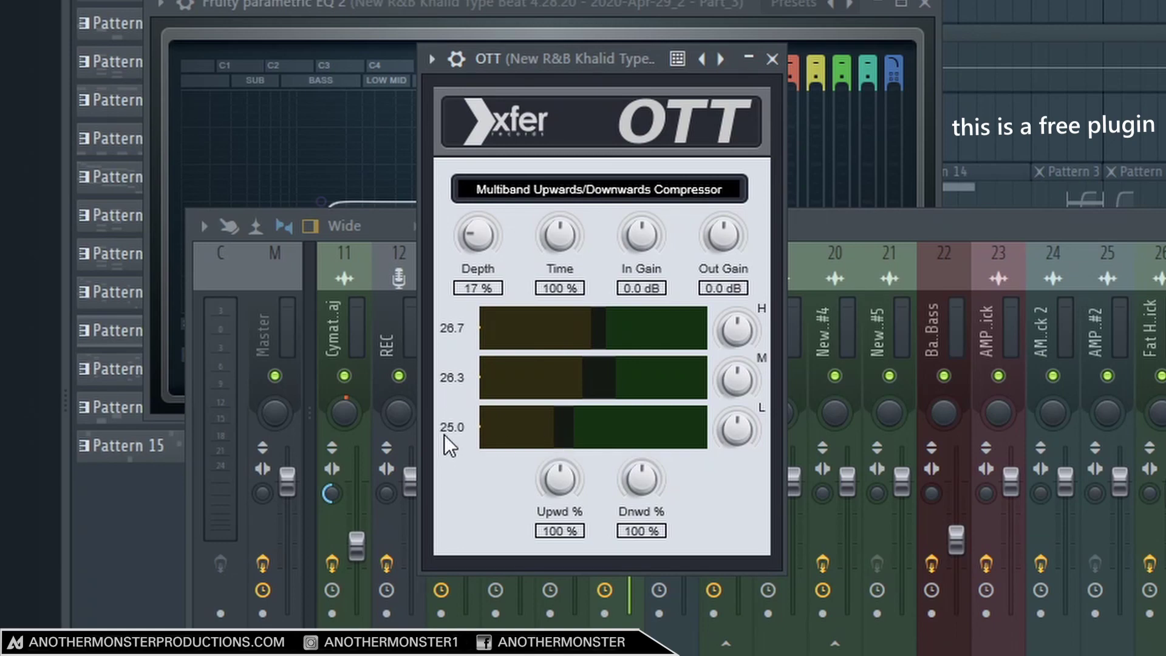
{"action": "left_click", "coordinate": [772, 59]}
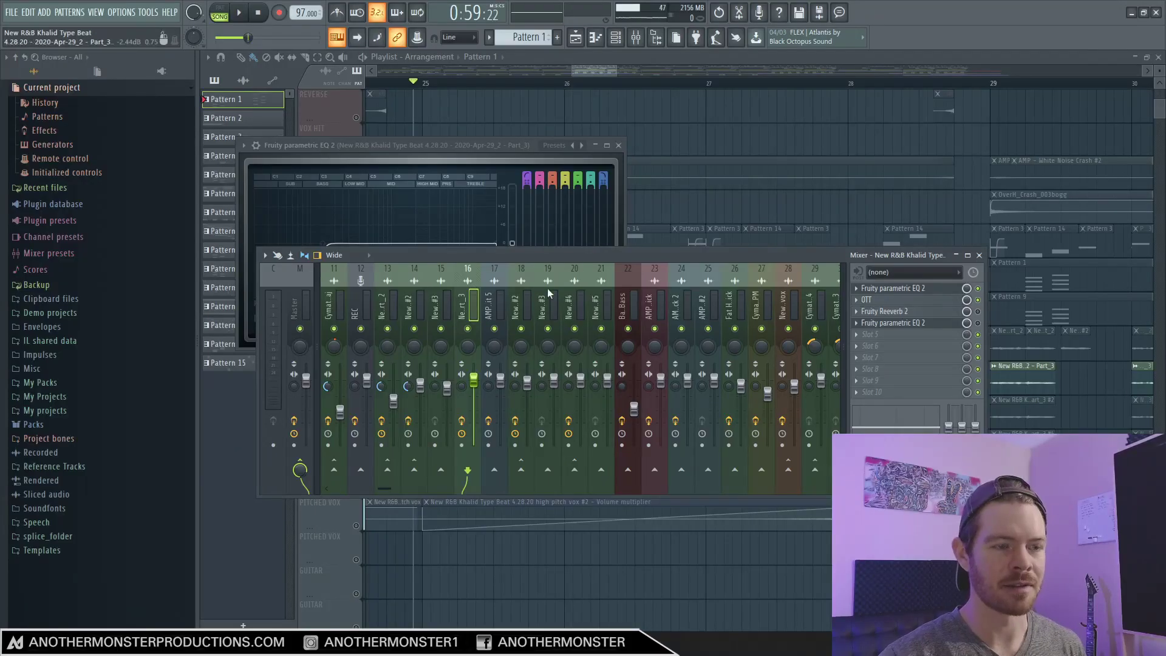
Step: Bypass OTT on the vocal's mixer track and listen to the vocal without it
{"action": "key", "text": "space"}
{"action": "key", "text": "space"}
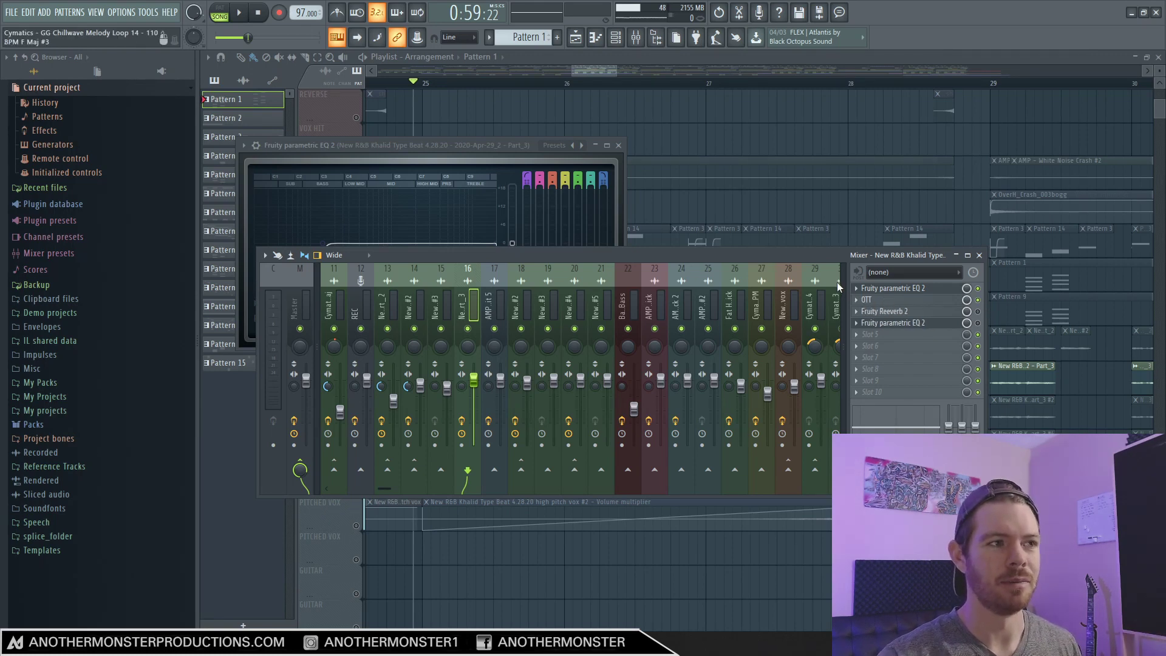
{"action": "key", "text": "space"}
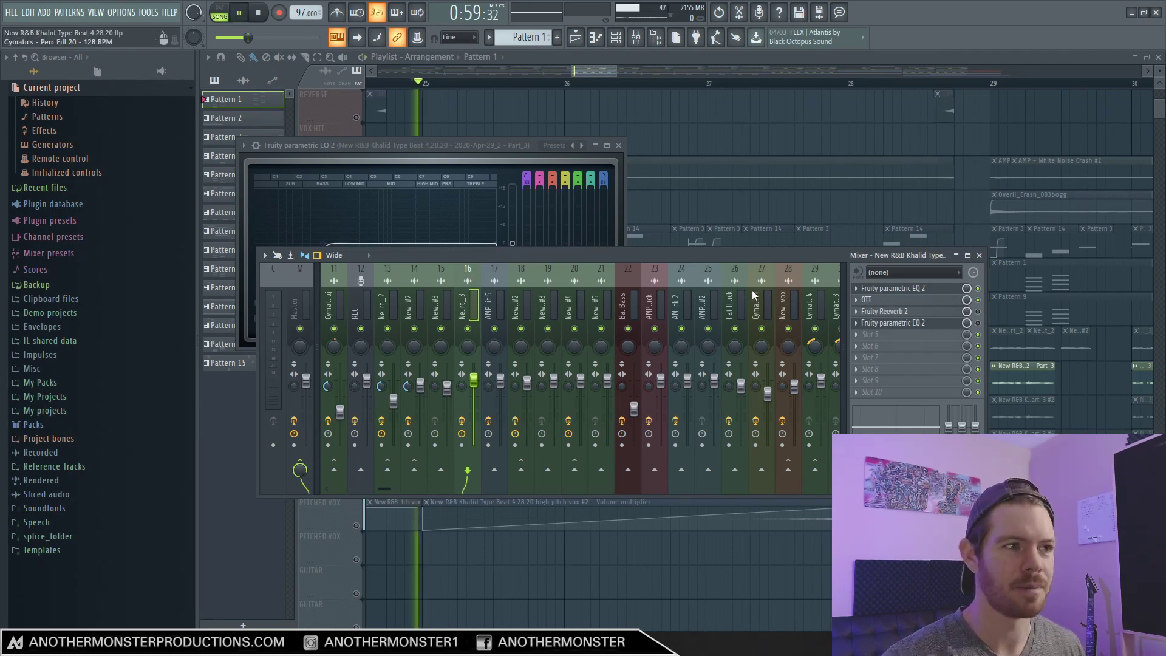
{"action": "key", "text": "space"}
{"action": "left_click", "coordinate": [978, 300]}
{"action": "key", "text": "space"}
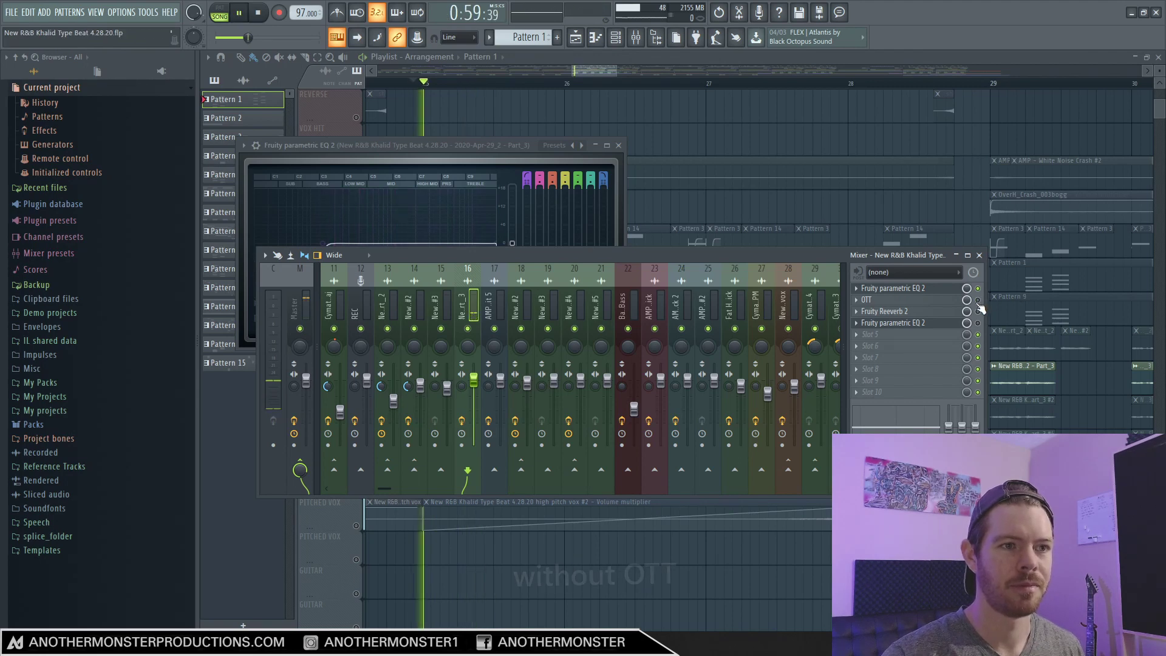
Step: Re-enable OTT on the vocal's mixer track and listen to the vocal with it
{"action": "left_click", "coordinate": [978, 300]}
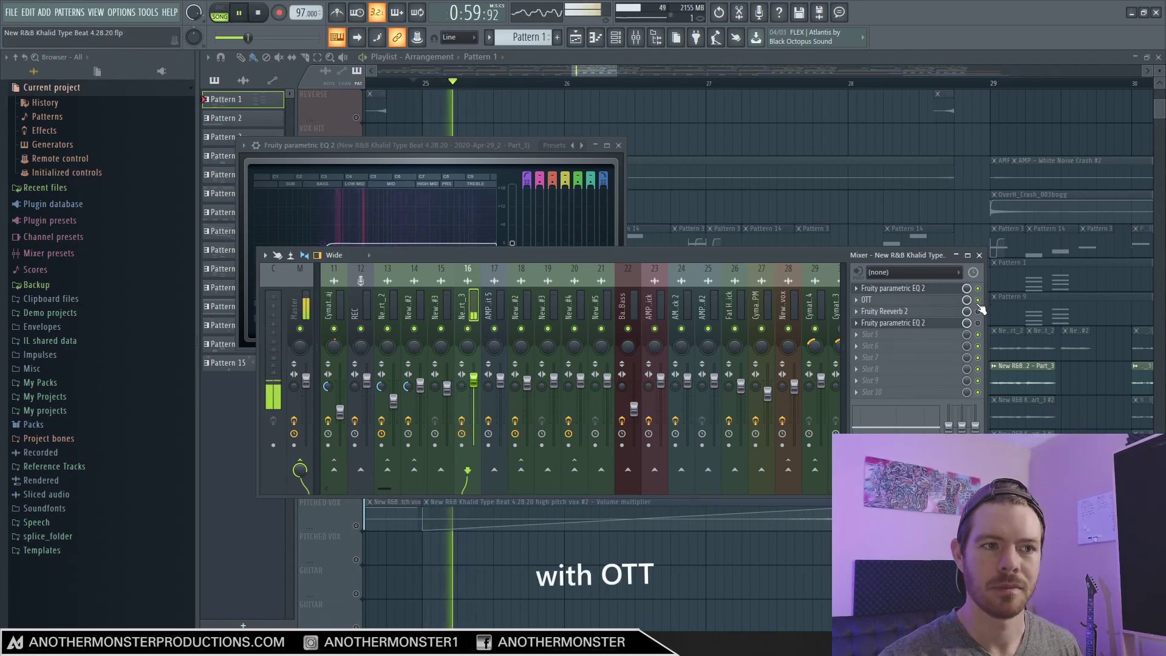
{"action": "key", "text": "space"}
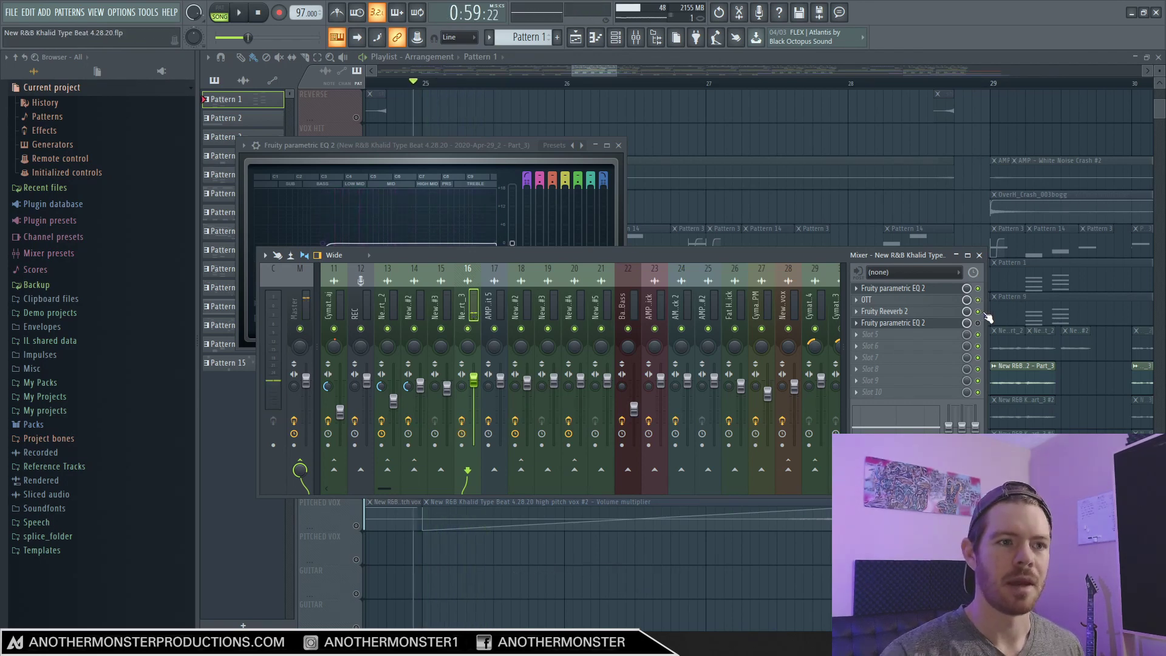
Step: Inspect Fruity Reeverb 2 on the vocal's mixer track, listen to the vocal through it, and open the second Fruity parametric EQ 2
{"action": "left_click", "coordinate": [889, 312]}
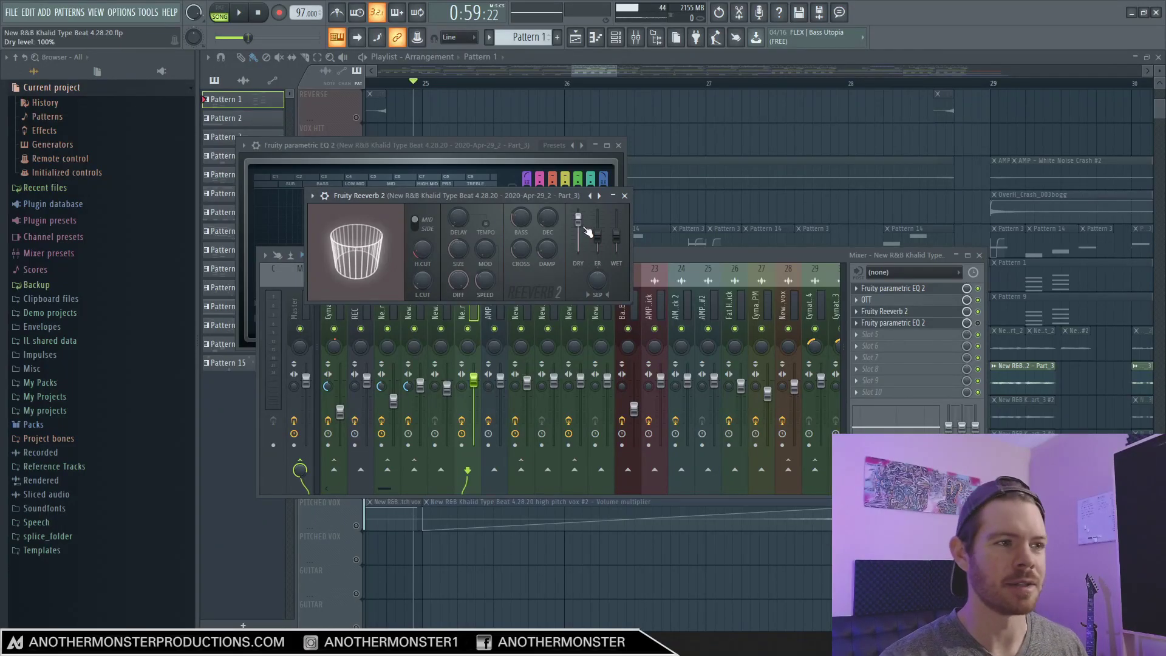
{"action": "left_click", "coordinate": [624, 195]}
{"action": "key", "text": "space"}
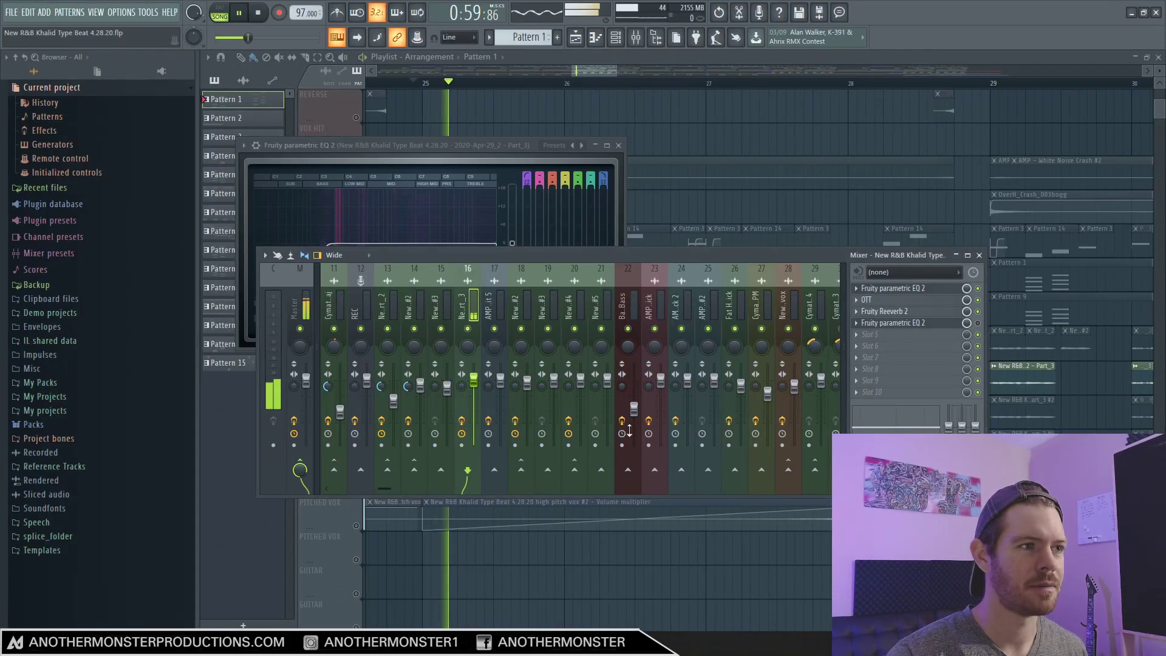
{"action": "key", "text": "space"}
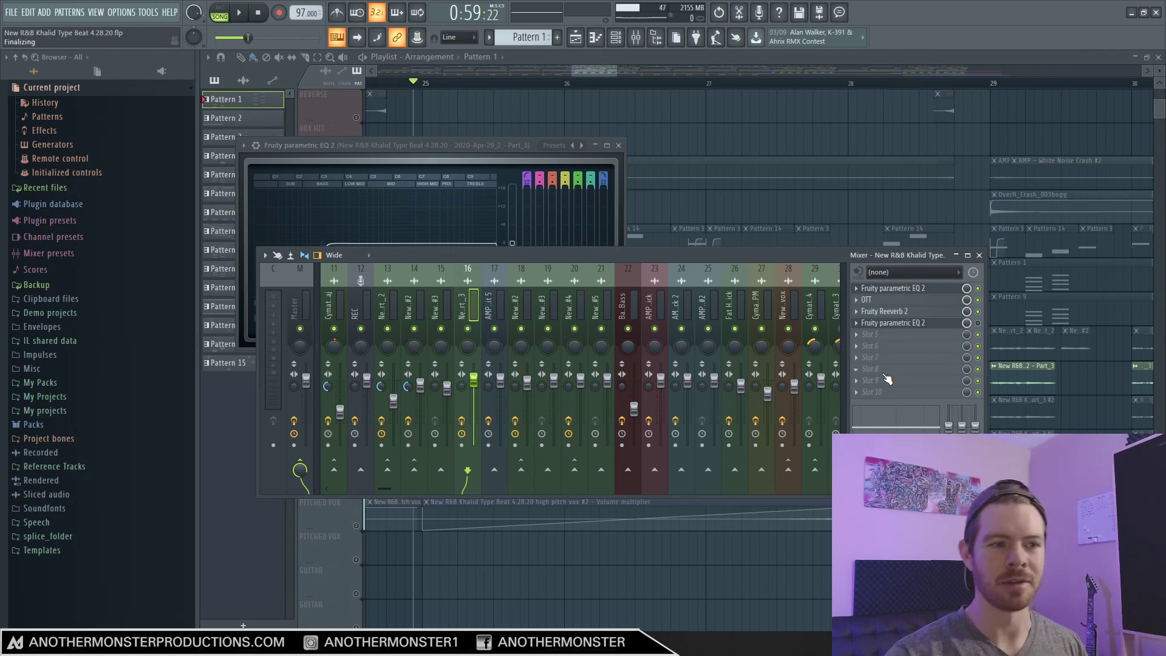
{"action": "left_click", "coordinate": [924, 323]}
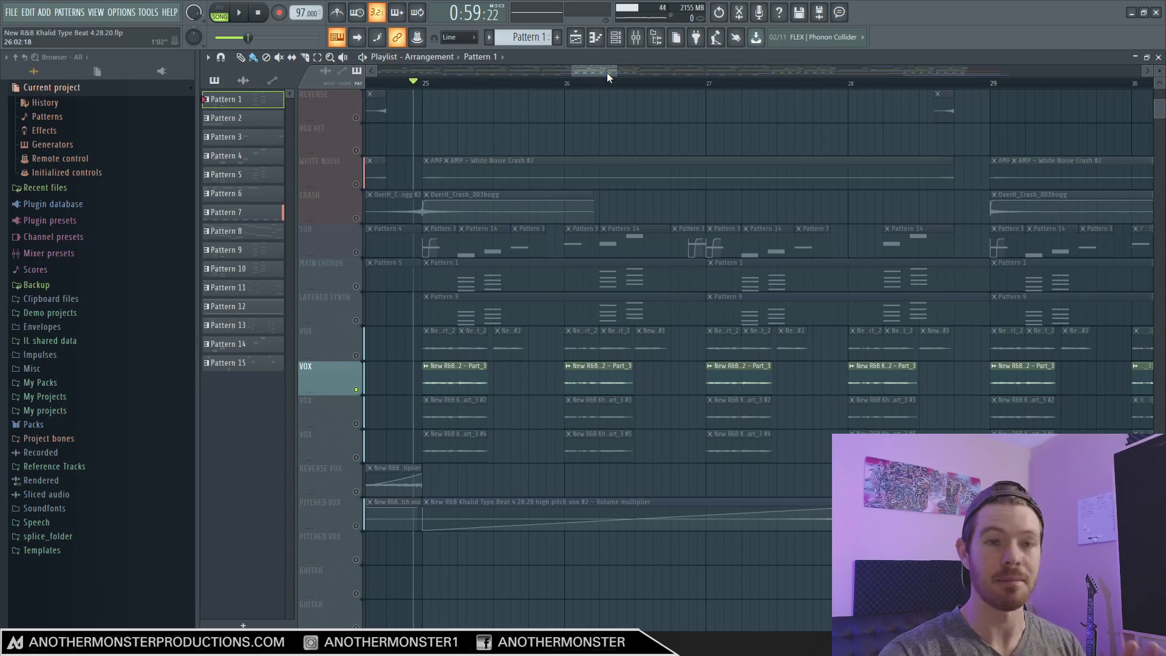
Step: Solo the first VOX track and listen to it from just before bar 25
{"action": "right_click", "coordinate": [357, 356]}
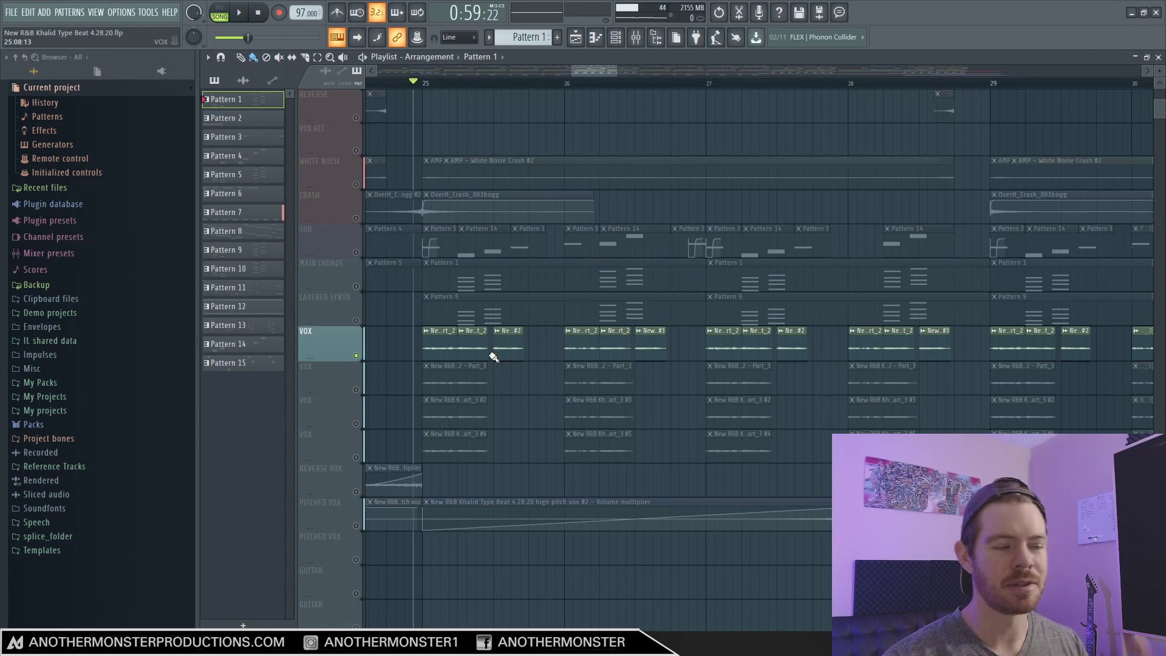
{"action": "key", "text": "space"}
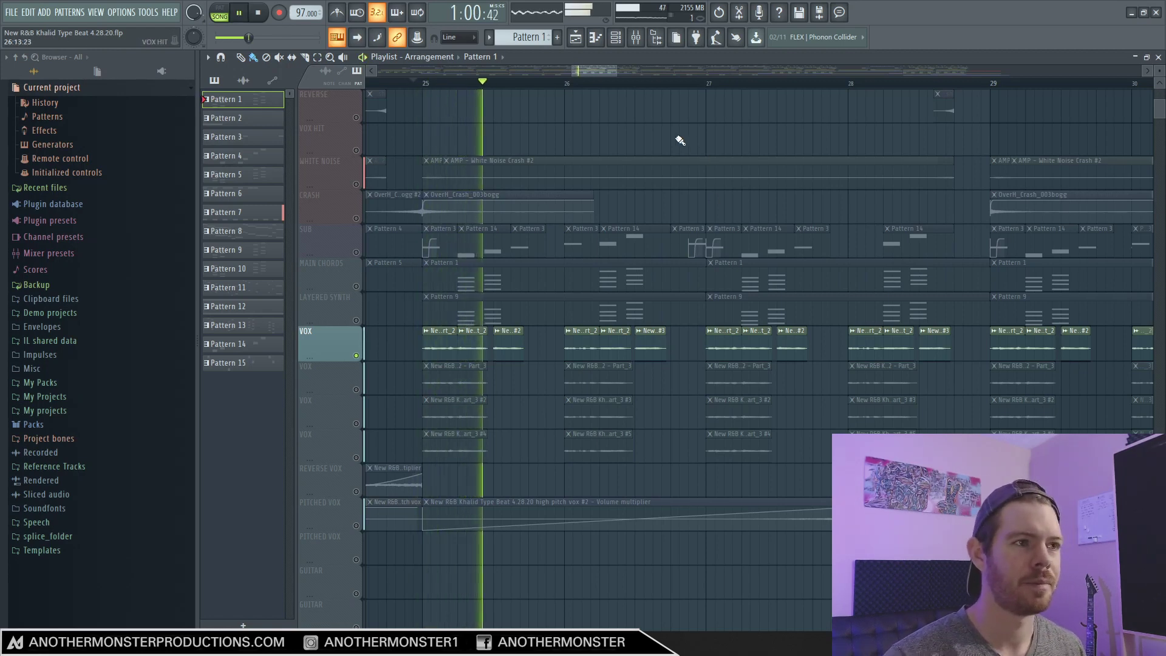
Step: Try out the Part_3 vocal clip on the empty PITCHED VOX track from bar 25
{"action": "left_click_drag", "start_coordinate": [614, 71], "coordinate": [607, 72]}
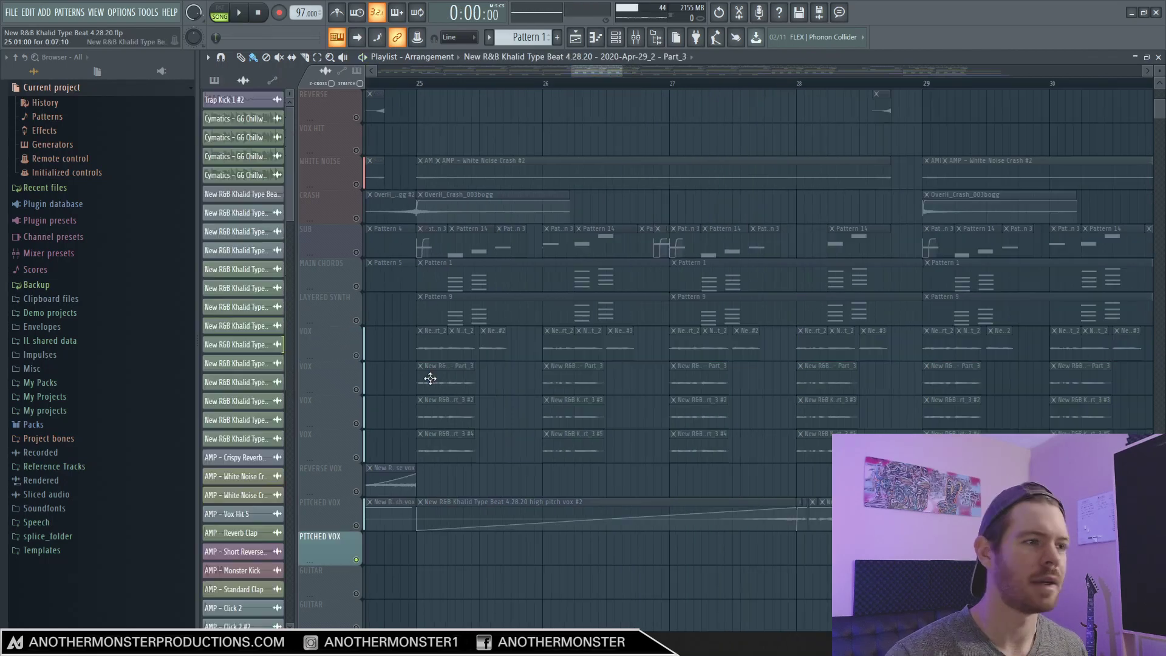
{"action": "left_click", "coordinate": [413, 537]}
{"action": "left_click_drag", "start_coordinate": [475, 535], "coordinate": [671, 532]}
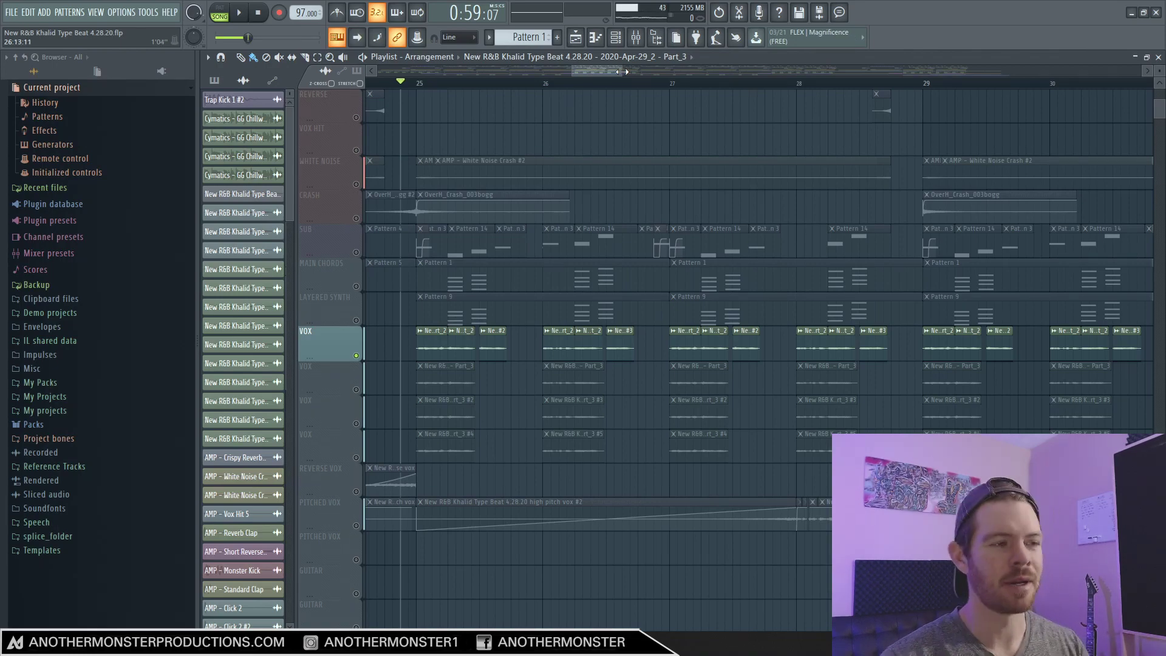
Step: Listen to the soloed first VOX track dry, with all ten effects on its mixer track bypassed
{"action": "left_click_drag", "start_coordinate": [622, 72], "coordinate": [620, 71]}
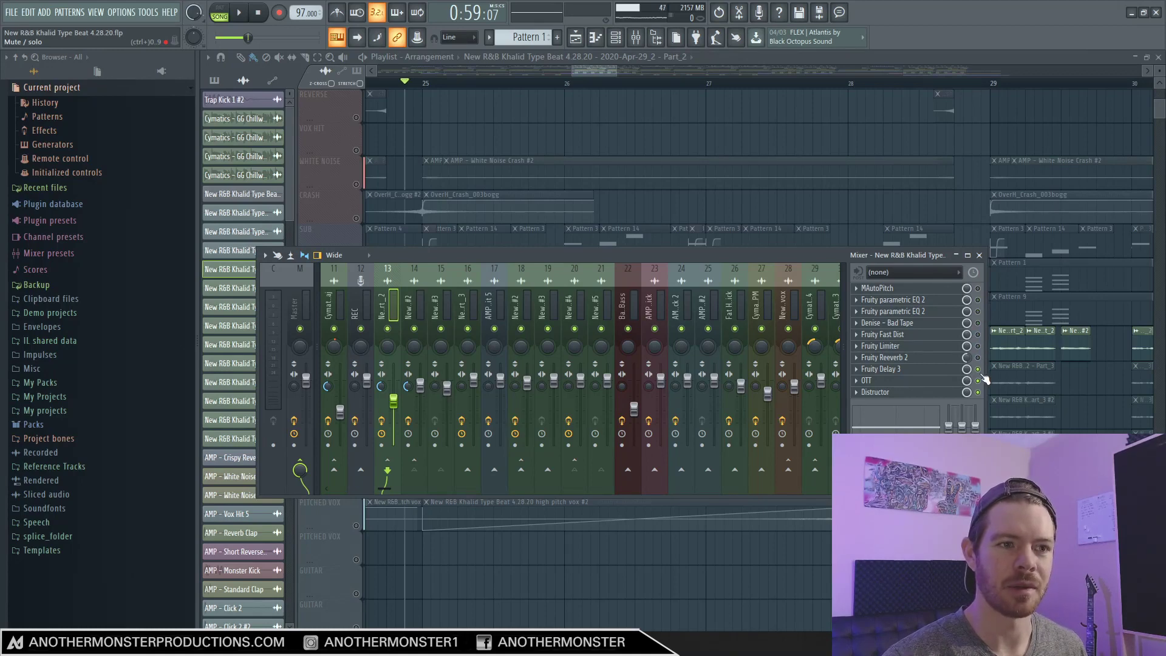
{"action": "key", "text": "space"}
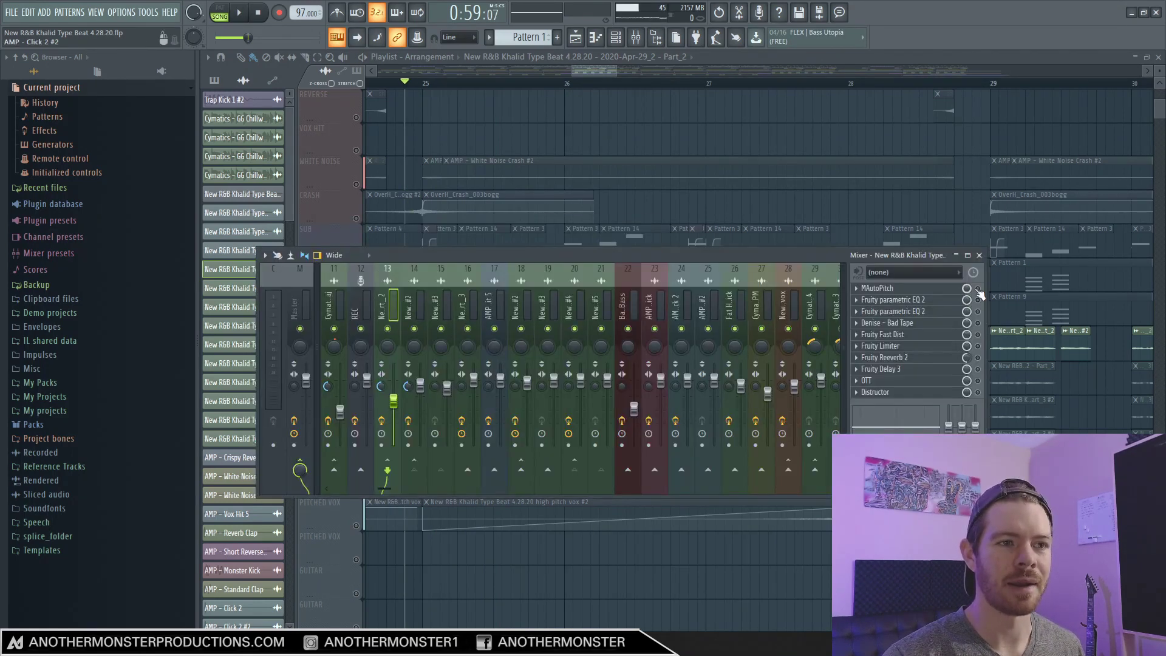
Step: Inspect MAutoPitch's tuning and formant settings on the first vocal's mixer track and listen to the vocal through it
{"action": "left_click", "coordinate": [888, 288]}
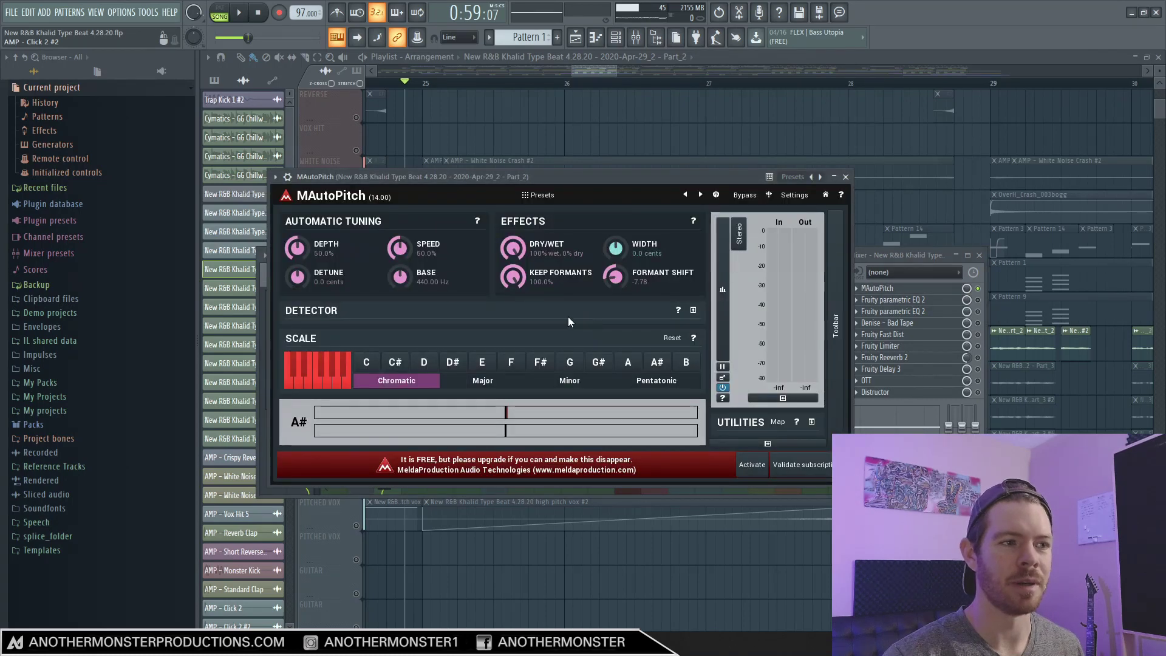
{"action": "key", "text": "space"}
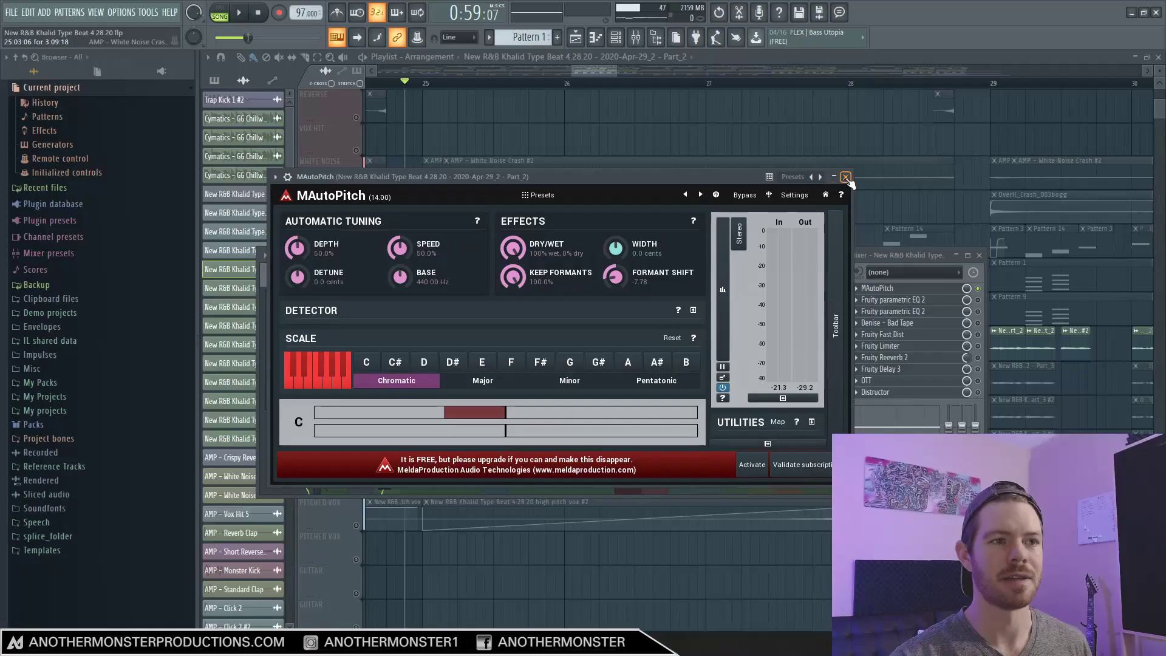
{"action": "left_click", "coordinate": [845, 180]}
{"action": "key", "text": "space"}
{"action": "key", "text": "space"}
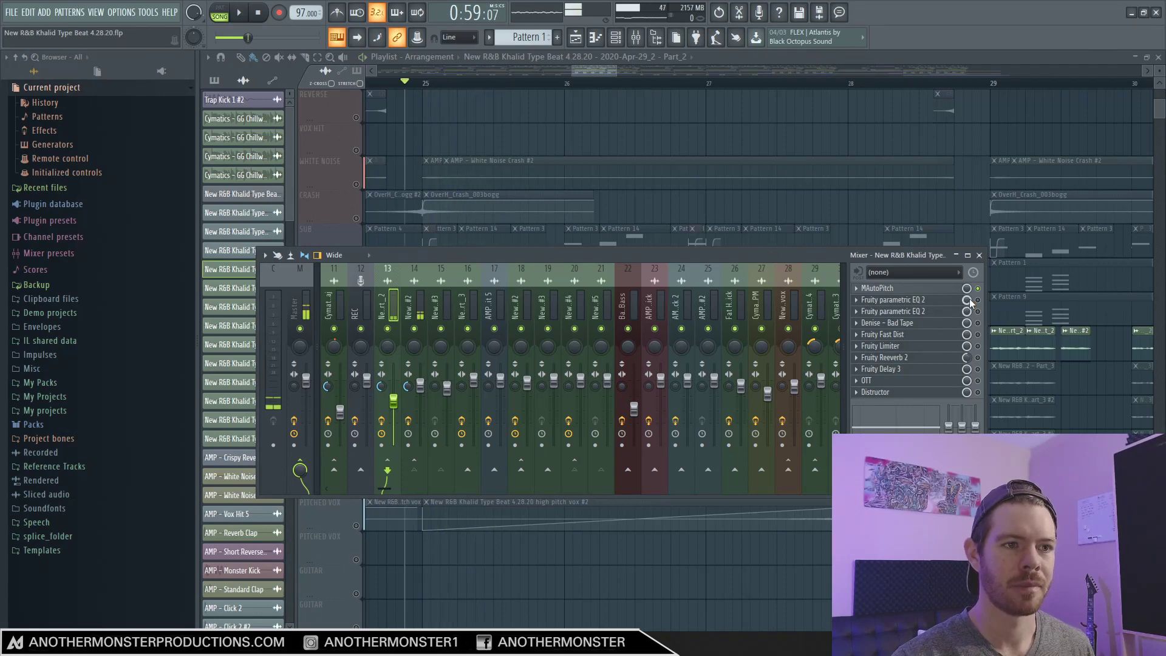
Step: Inspect the low cut in the first Fruity parametric EQ 2 and listen to the vocal through it
{"action": "left_click", "coordinate": [934, 302]}
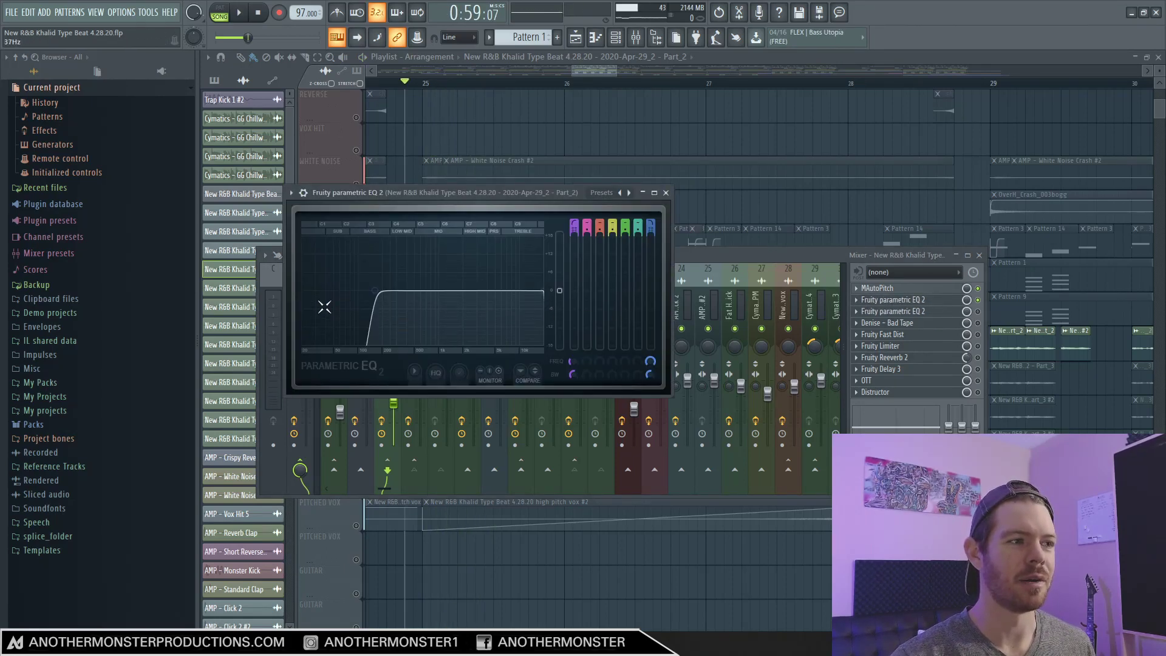
{"action": "key", "text": "space"}
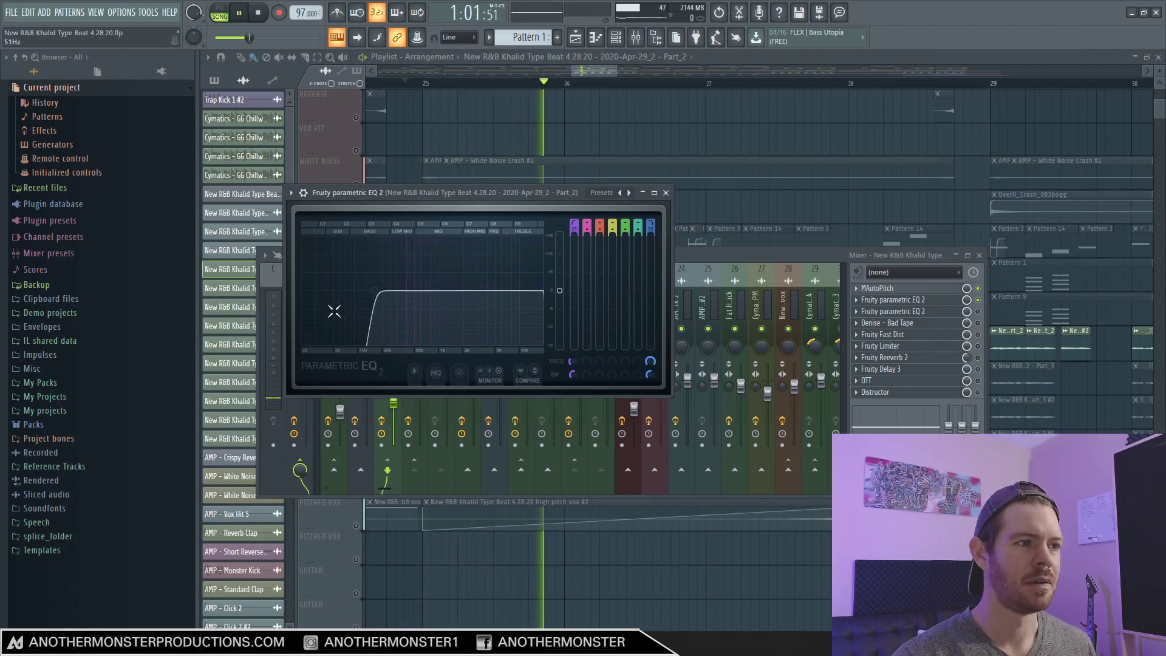
{"action": "key", "text": "space"}
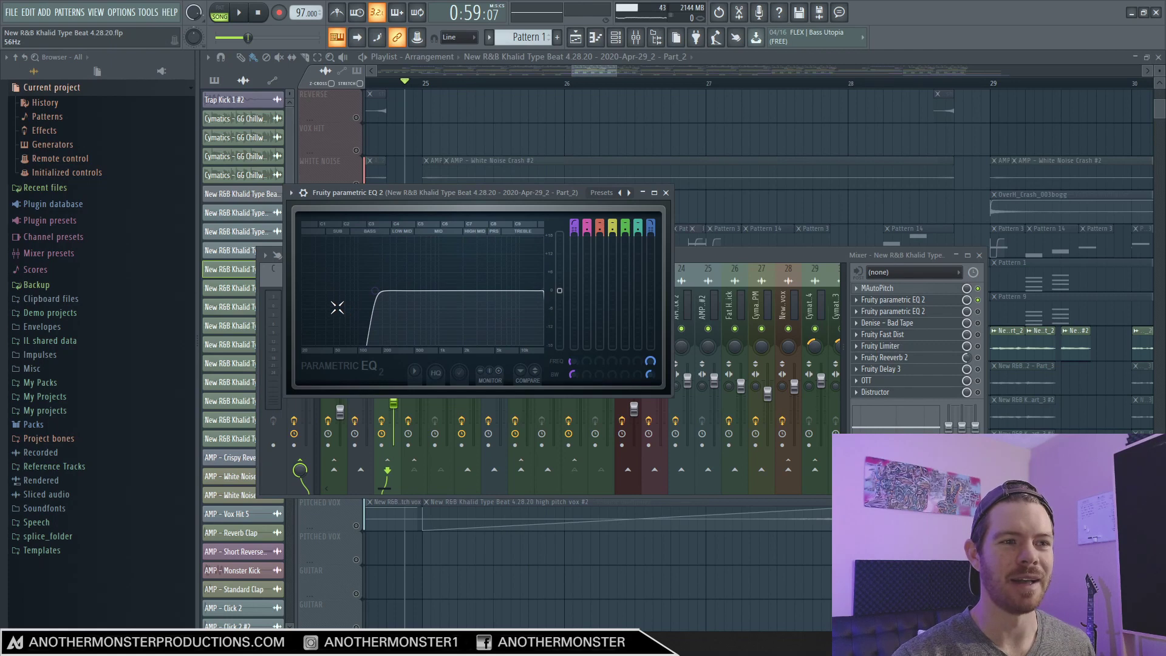
Step: Enable the second Fruity parametric EQ 2, inspect its high-pass band, and listen to the vocal with it
{"action": "left_click", "coordinate": [978, 312]}
{"action": "left_click", "coordinate": [909, 311]}
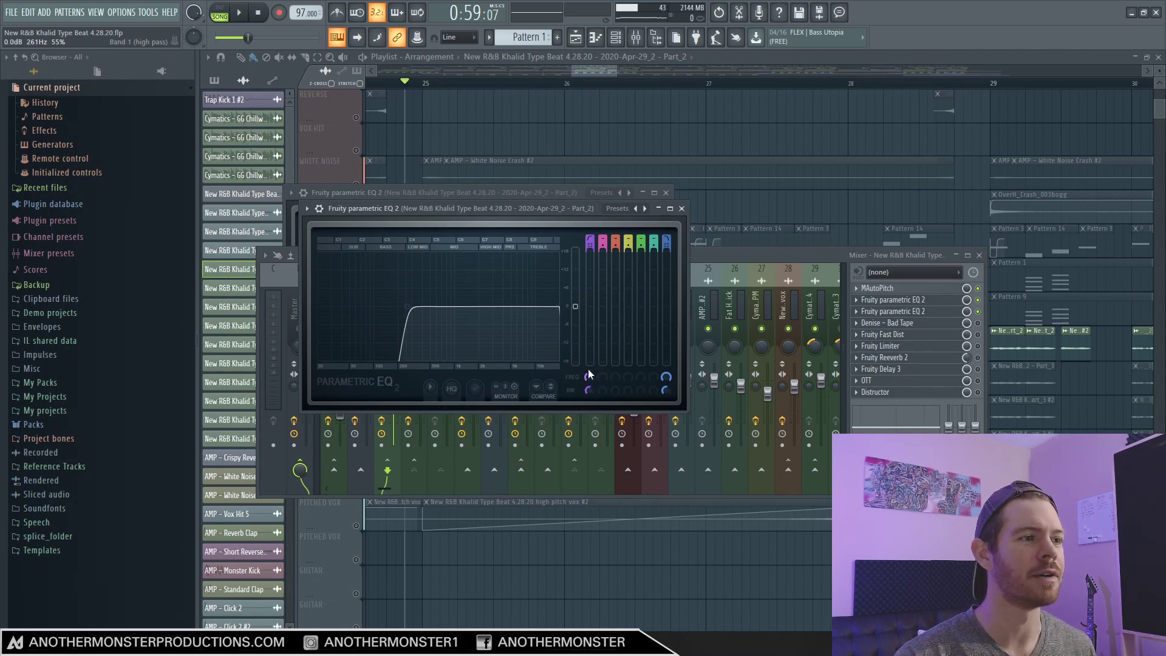
{"action": "key", "text": "space"}
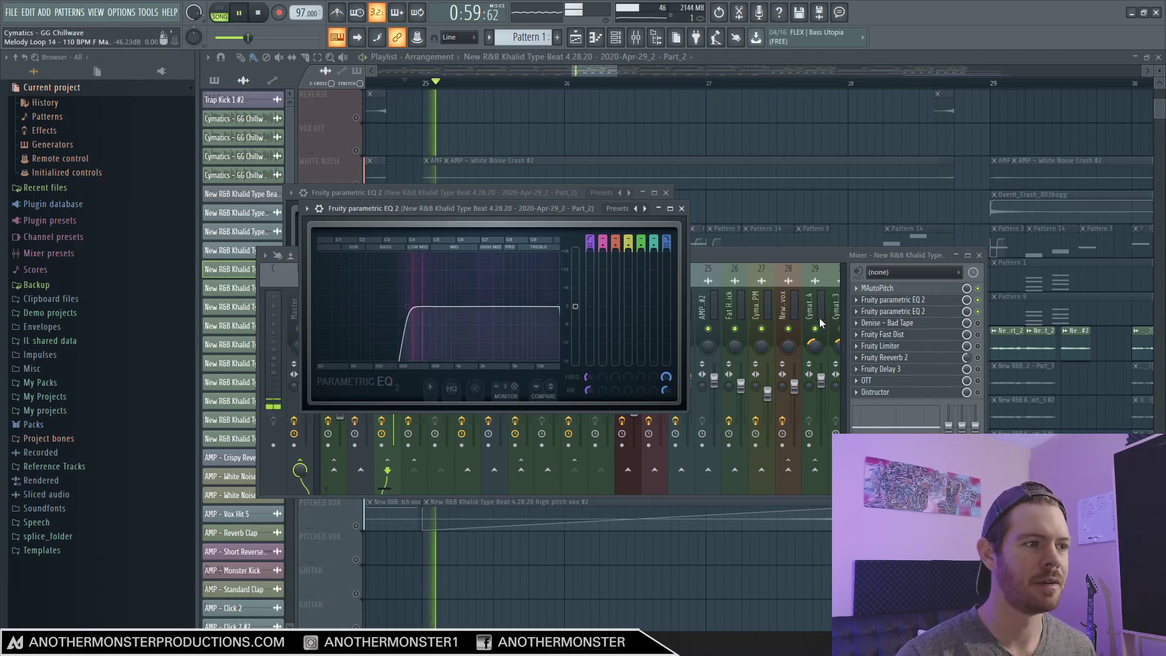
{"action": "key", "text": "space"}
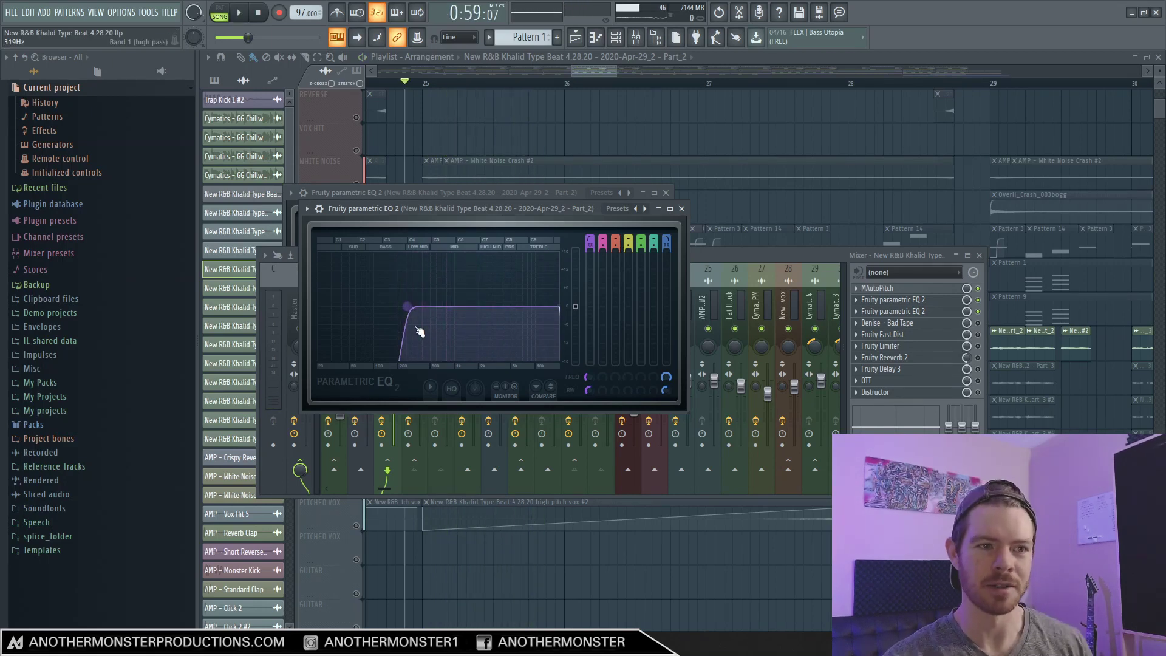
Step: Inspect the Denise Bad Tape settings and listen to the vocal through the effect
{"action": "left_click", "coordinate": [886, 323]}
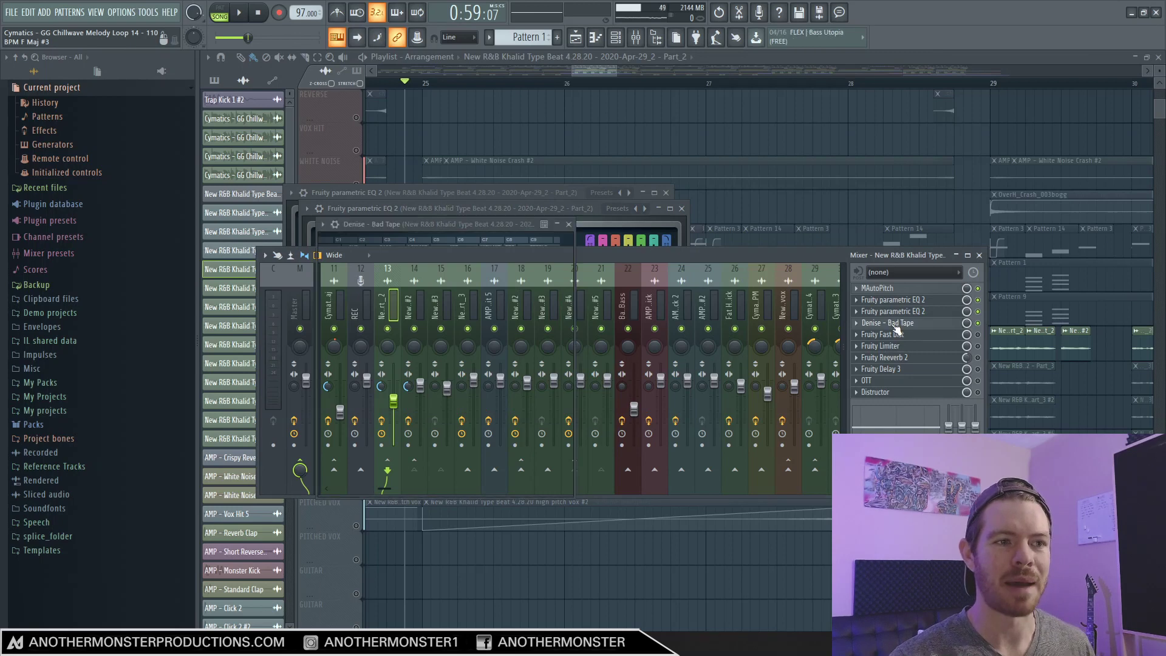
{"action": "key", "text": "space"}
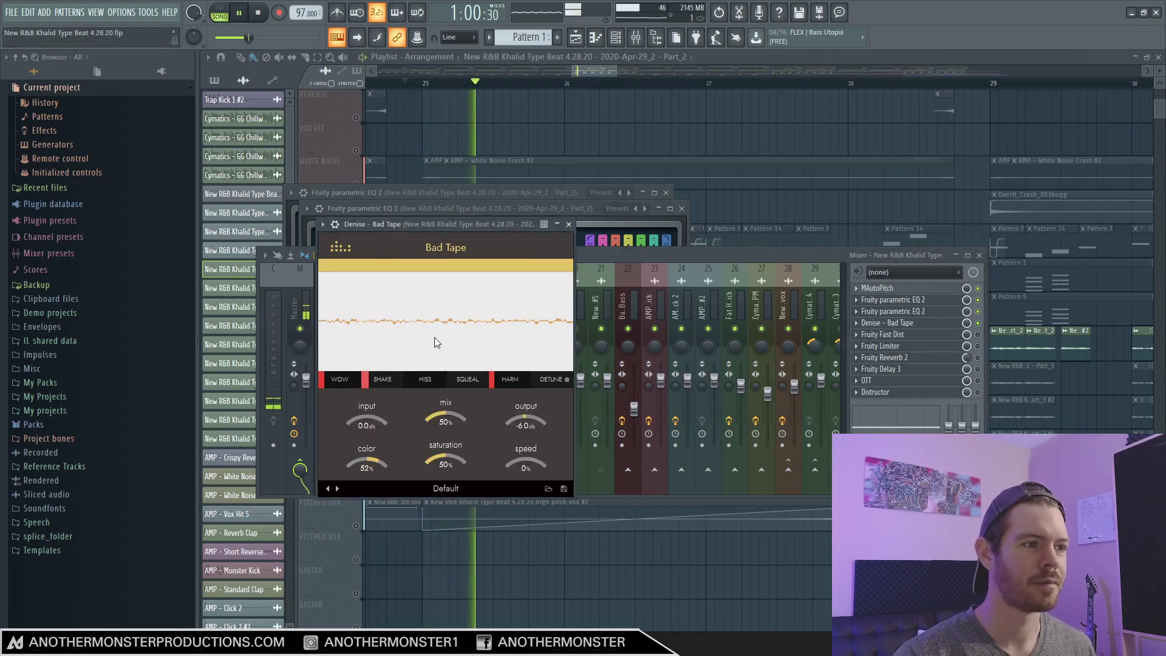
{"action": "key", "text": "space"}
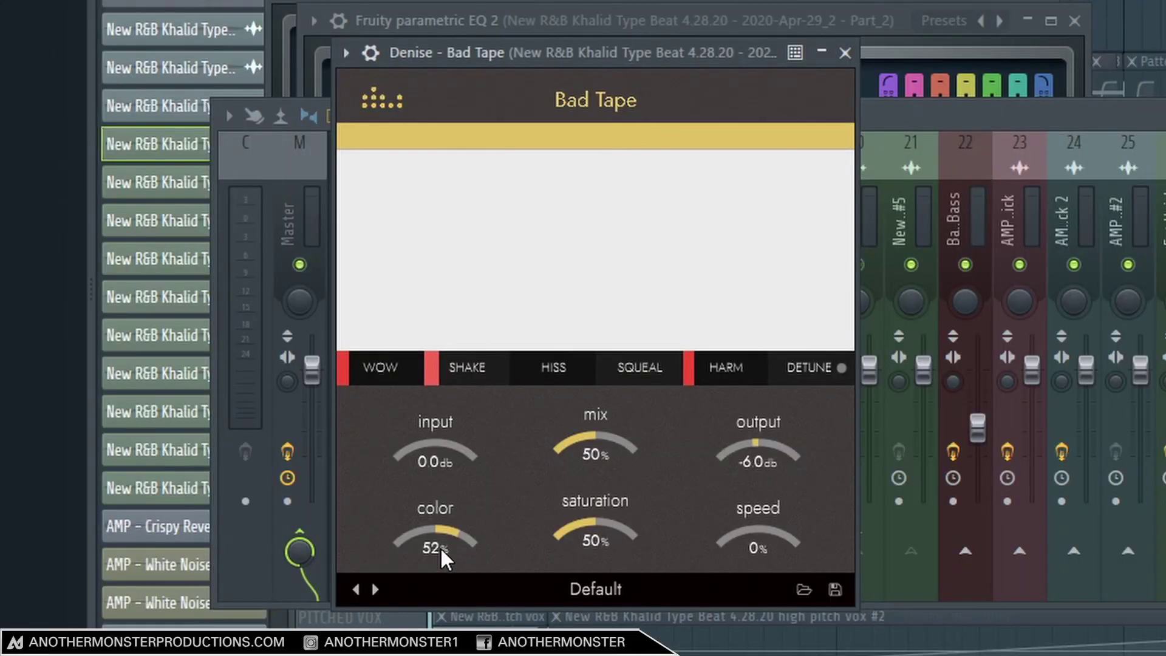
{"action": "mouse_move", "coordinate": [433, 373]}
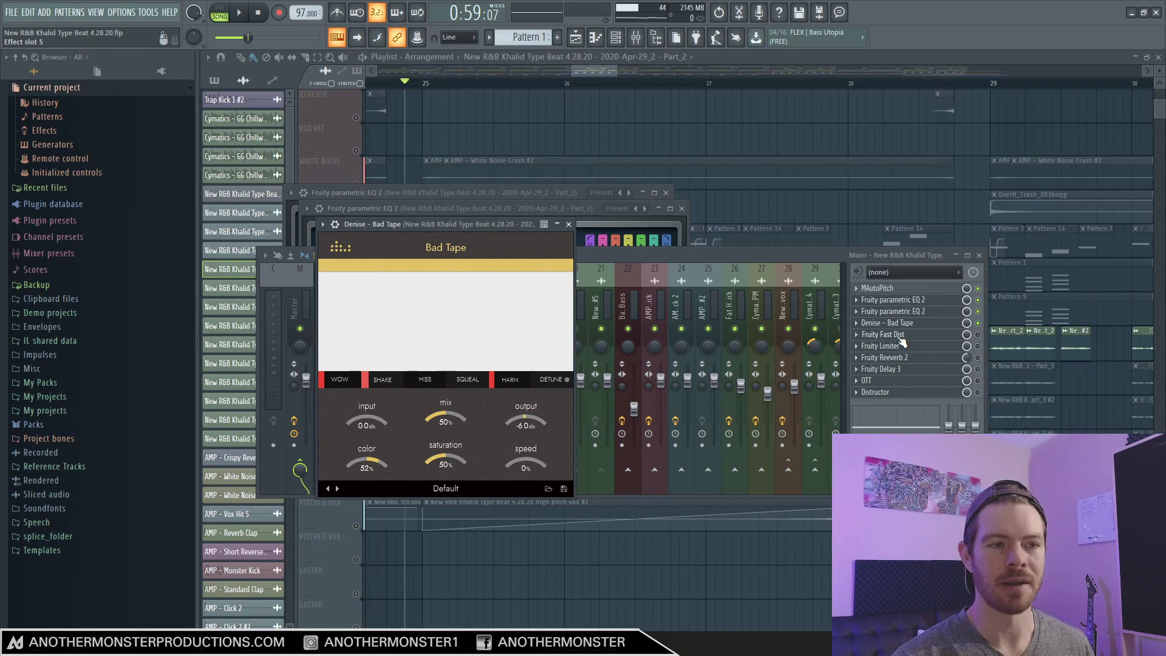
Step: Enable Fruity Limiter on the vocal's mixer track, open its settings, and listen to the vocal with it
{"action": "left_click", "coordinate": [977, 346]}
{"action": "left_click", "coordinate": [911, 349]}
{"action": "key", "text": "space"}
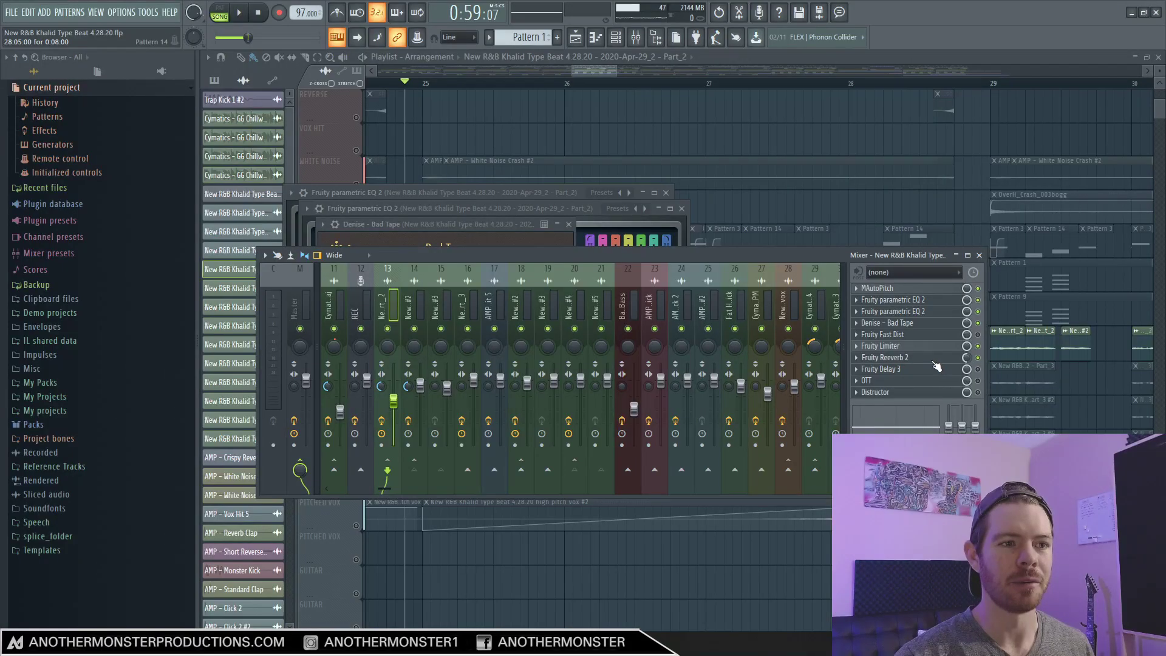
Step: Inspect Fruity Reeverb 2 and Fruity Delay 3 on the vocal's mixer track and listen to the vocal through them
{"action": "left_click", "coordinate": [935, 359]}
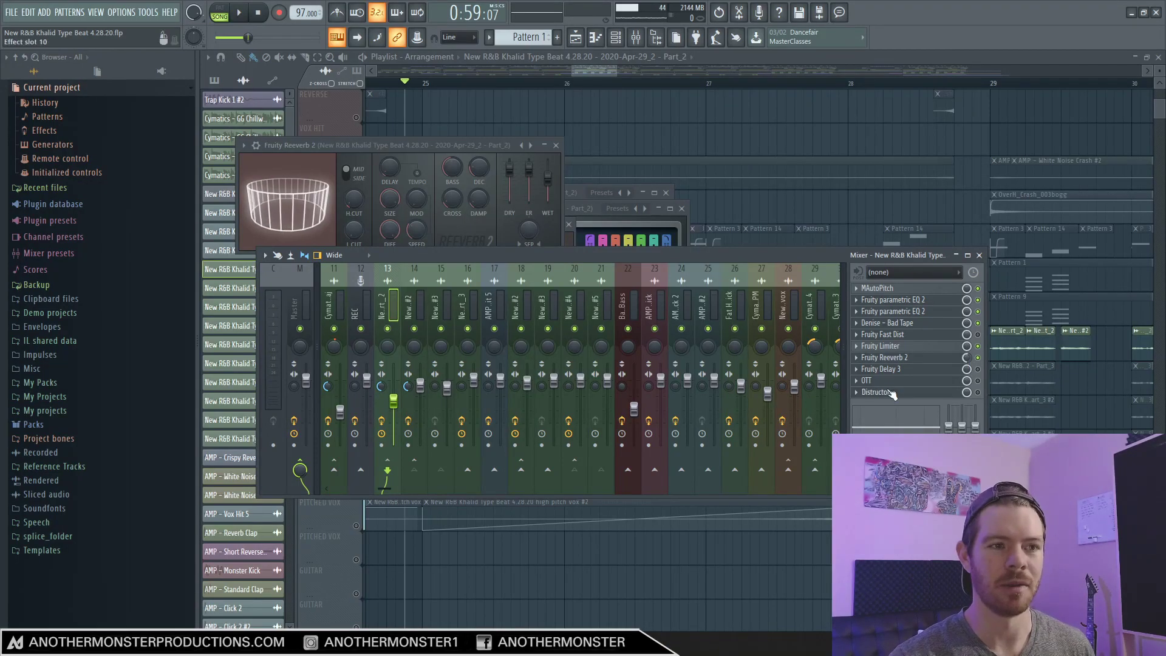
{"action": "key", "text": "space"}
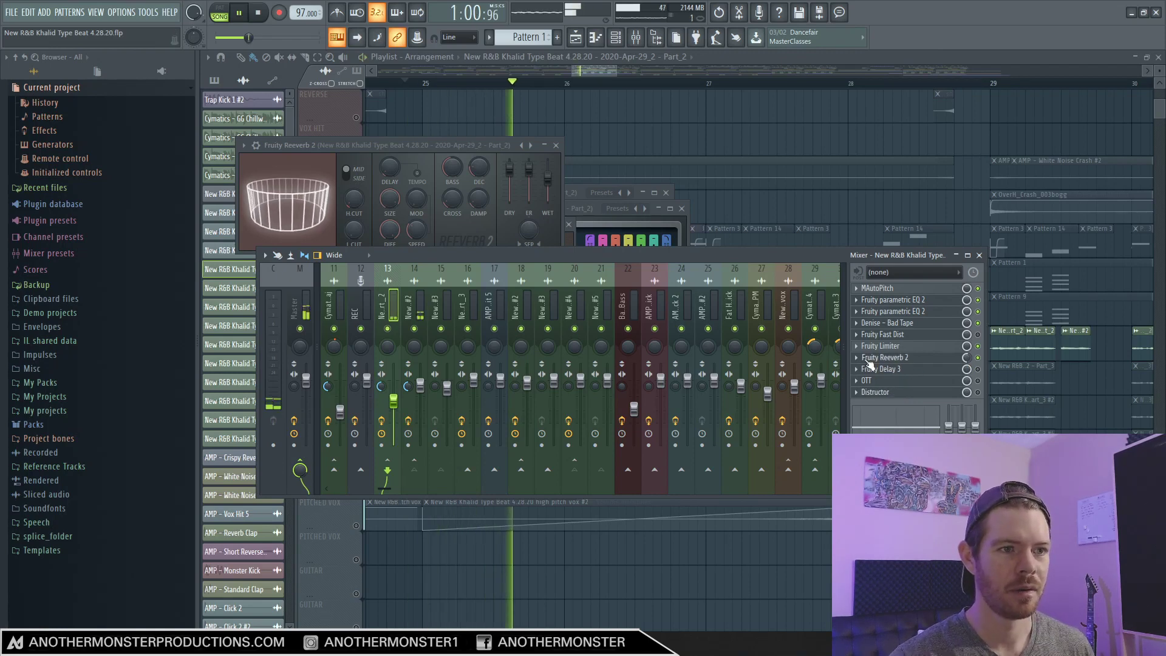
{"action": "left_click", "coordinate": [898, 370]}
{"action": "key", "text": "space"}
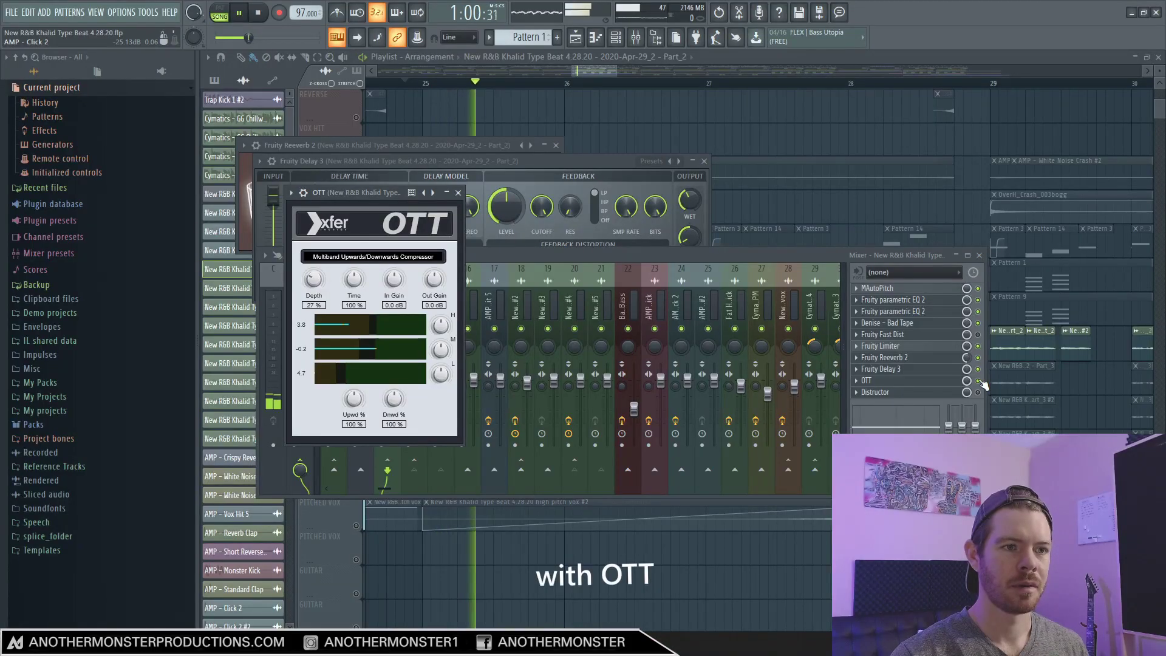
Step: Compare the vocal with OTT bypassed and enabled, leaving OTT on
{"action": "left_click", "coordinate": [978, 381]}
{"action": "key", "text": "space"}
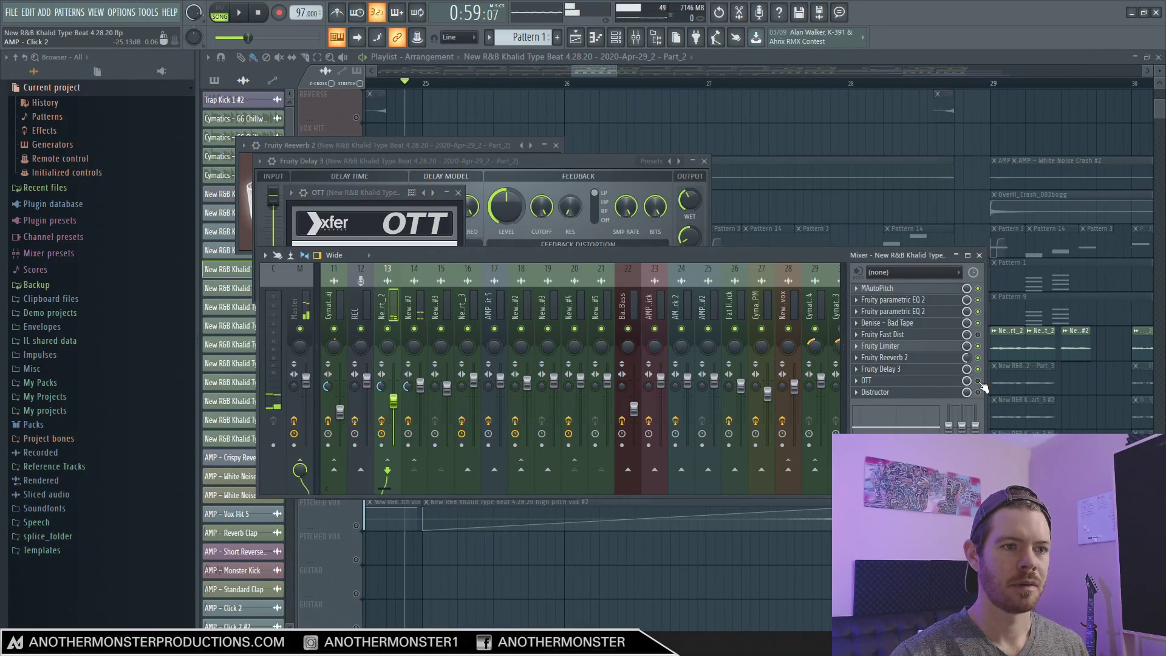
{"action": "key", "text": "space"}
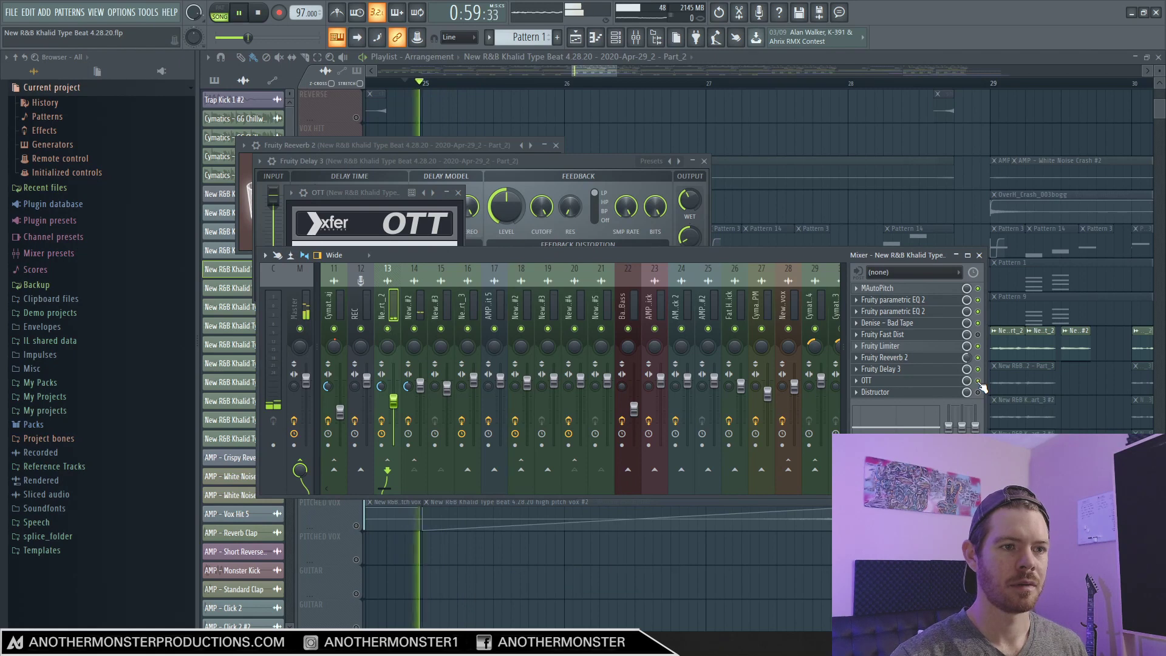
{"action": "left_click", "coordinate": [978, 381]}
{"action": "key", "text": "space"}
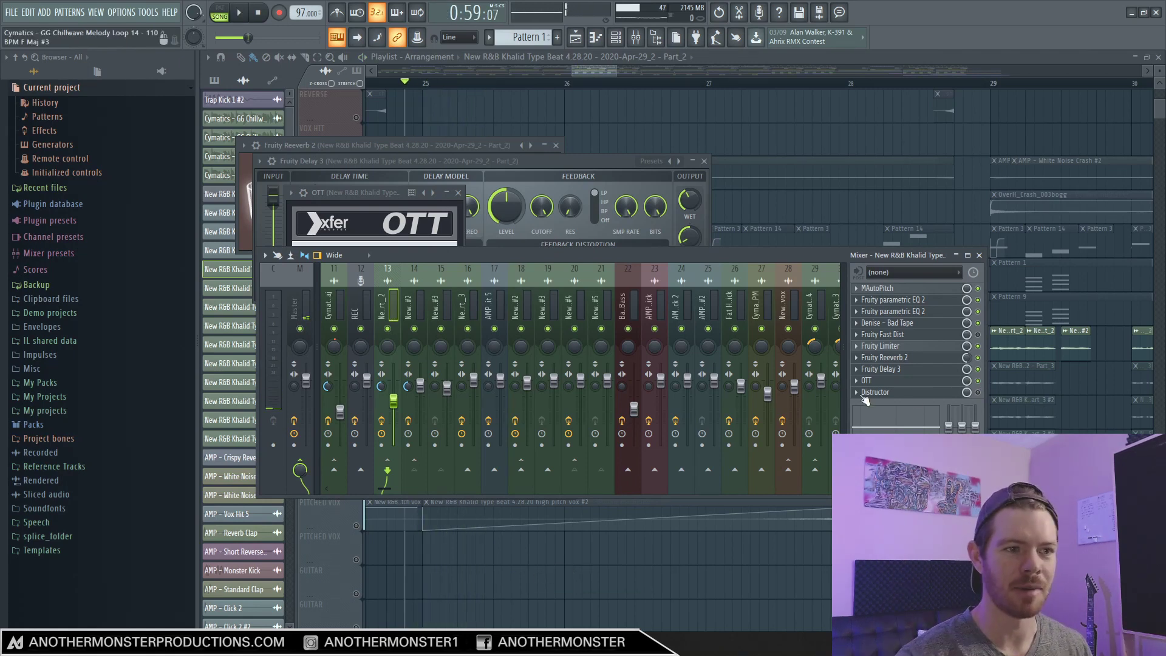
Step: Inspect Distructor's Low pass 12 filter, listen to the vocal with it, and close all open plugin and mixer windows
{"action": "left_click", "coordinate": [906, 393]}
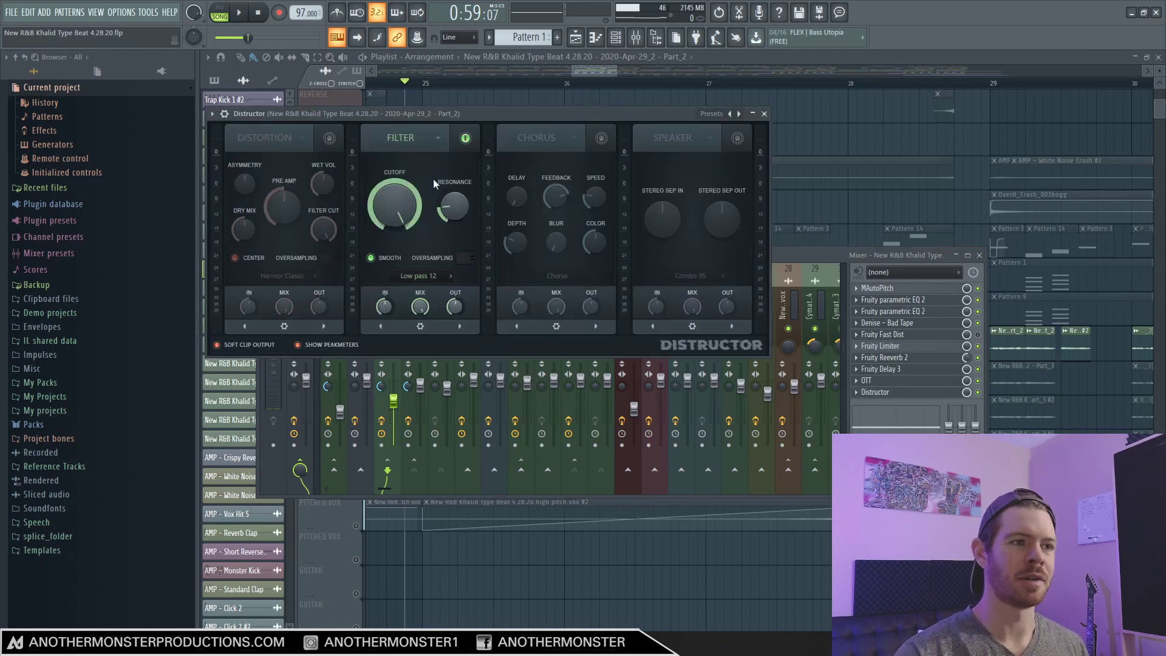
{"action": "key", "text": "space"}
{"action": "key", "text": "space"}
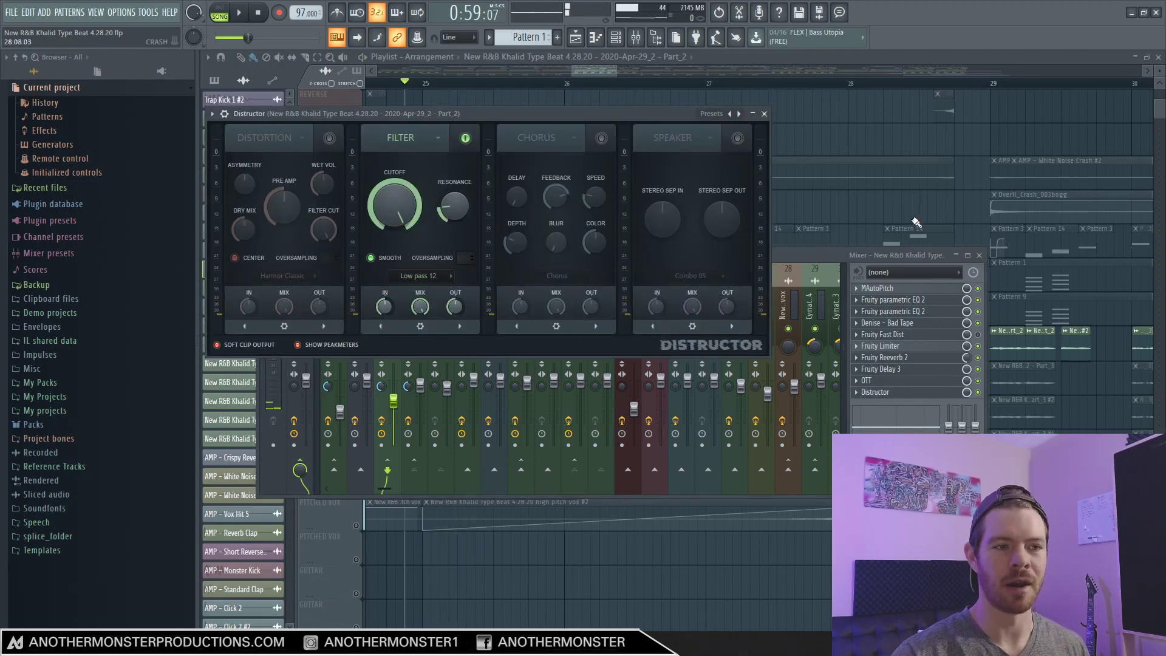
{"action": "key", "text": "F12"}
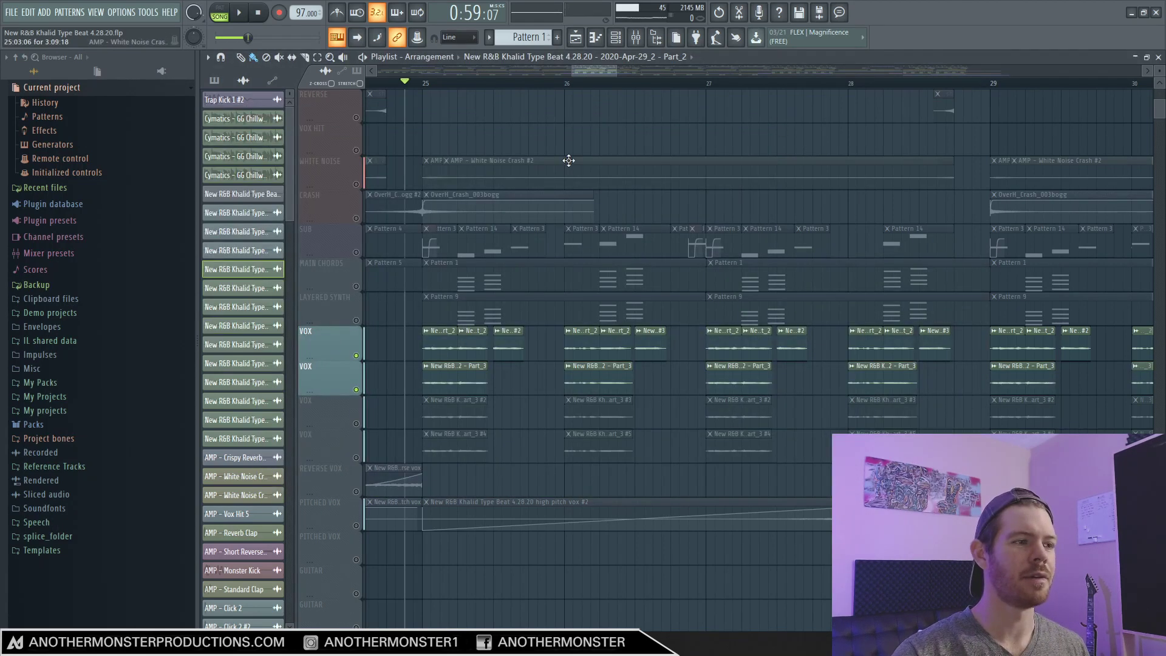
Step: Listen to the first two VOX tracks together from just before bar 25
{"action": "key", "text": "space"}
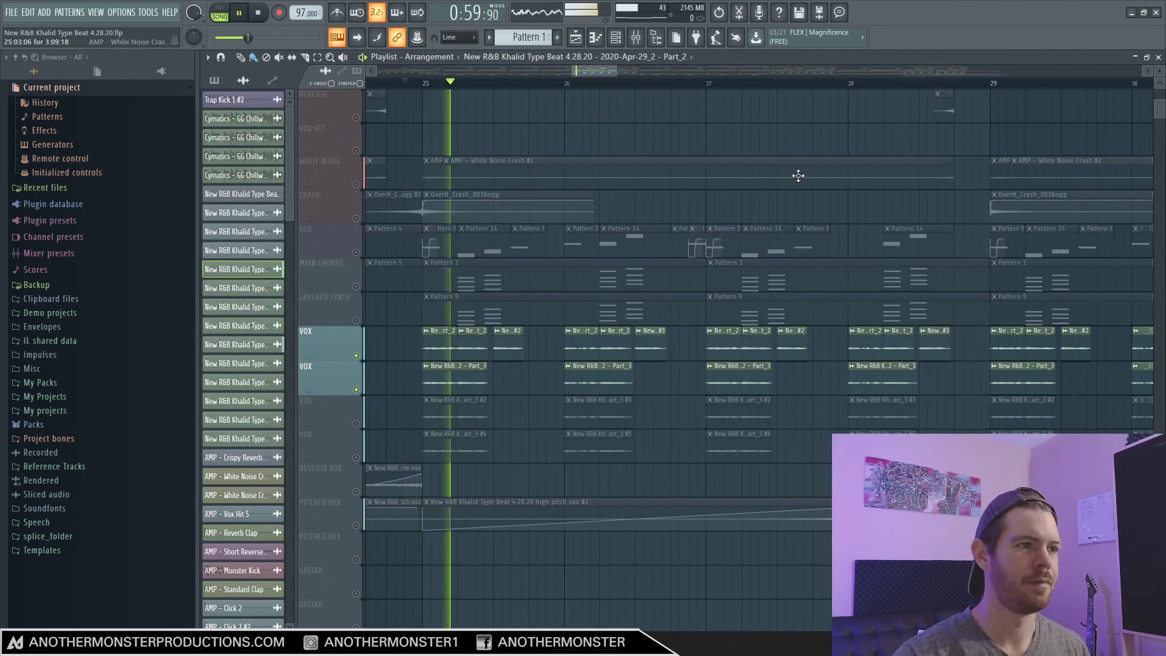
{"action": "mouse_move", "coordinate": [614, 71]}
{"action": "left_mouse_down"}
{"action": "mouse_move", "coordinate": [627, 71]}
{"action": "mouse_move", "coordinate": [614, 71]}
{"action": "left_mouse_up"}
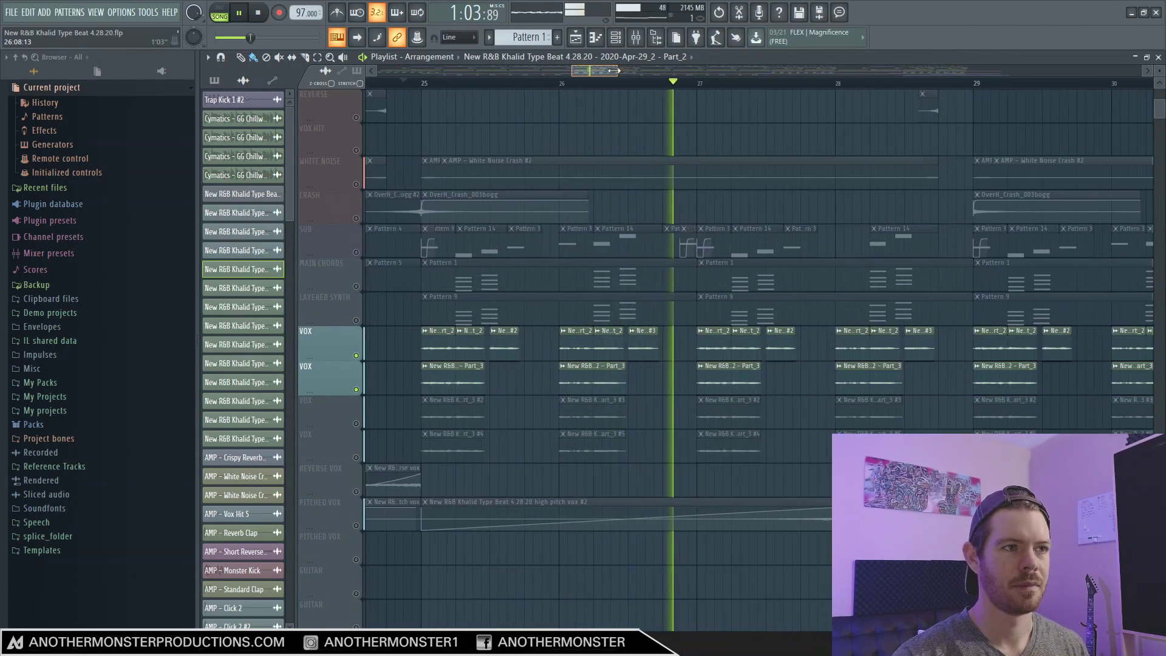
{"action": "key", "text": "space"}
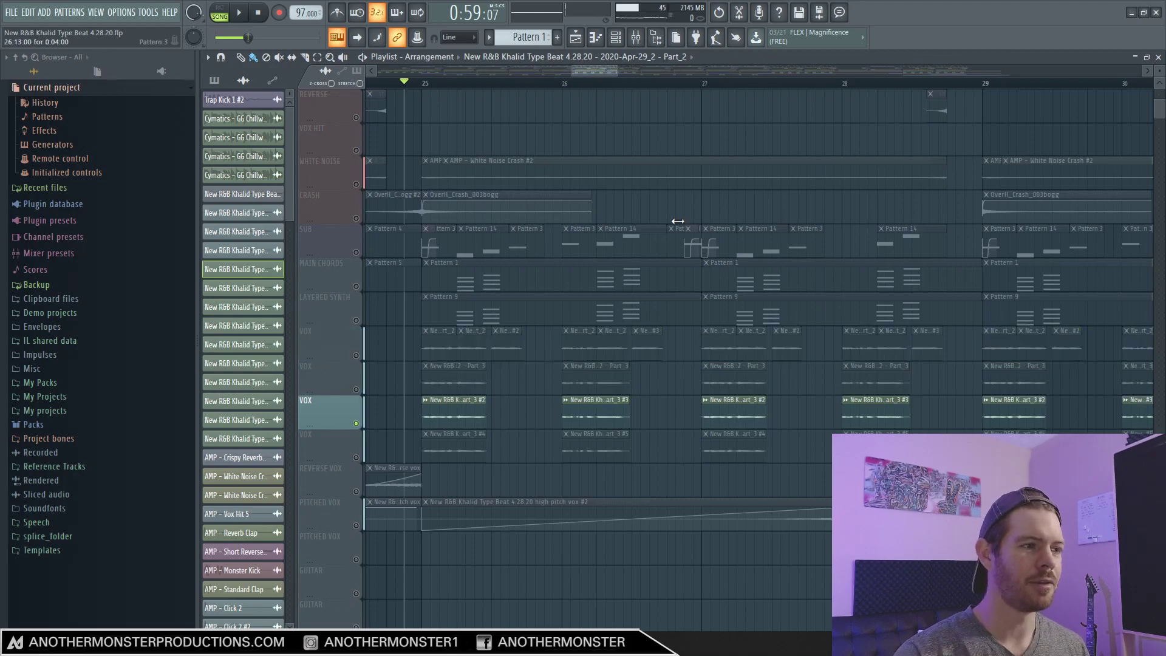
Step: Listen to the soloed third VOX track, then open its mixer track and hear the vocal with its effects bypassed
{"action": "key", "text": "space"}
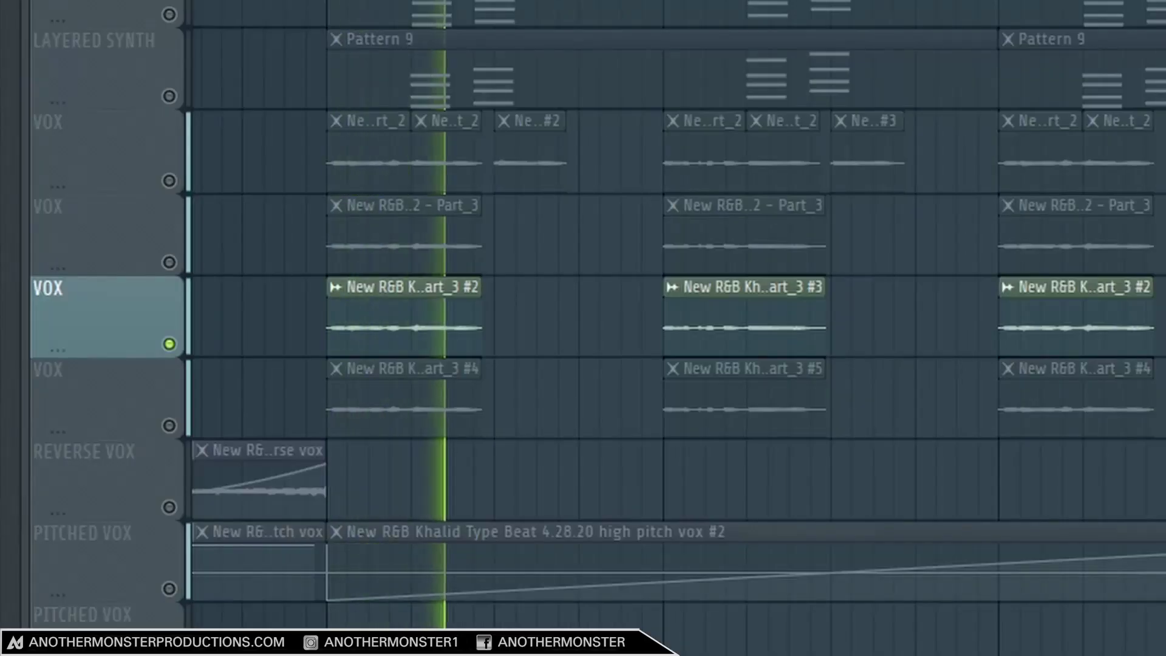
{"action": "key", "text": "space"}
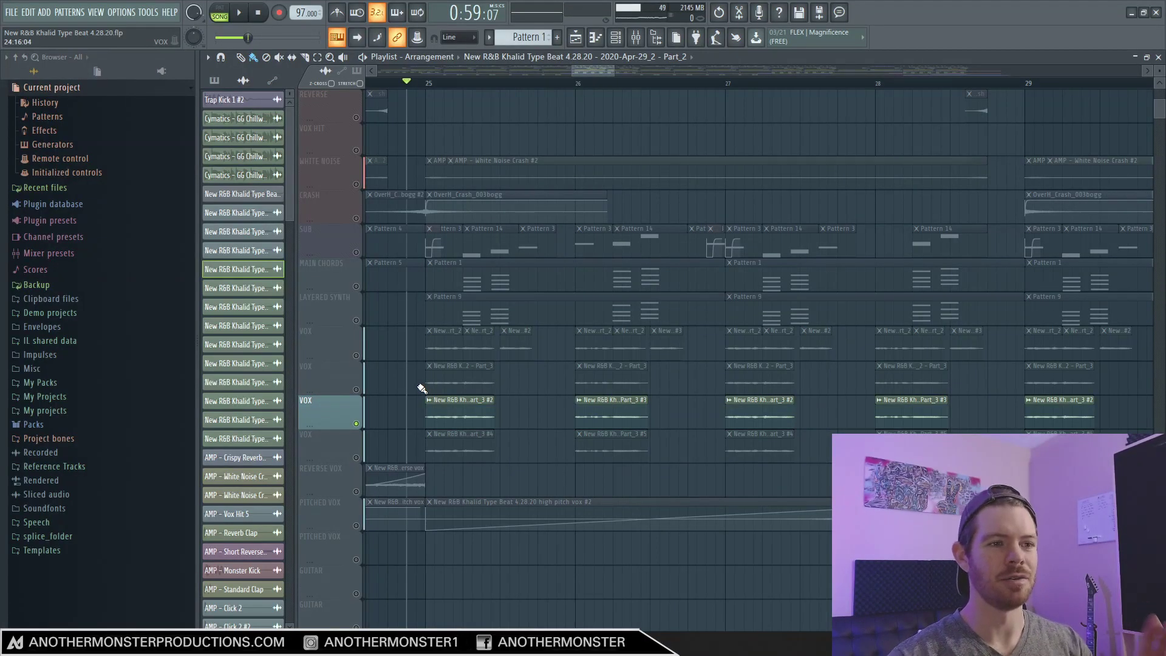
{"action": "key", "text": "F9"}
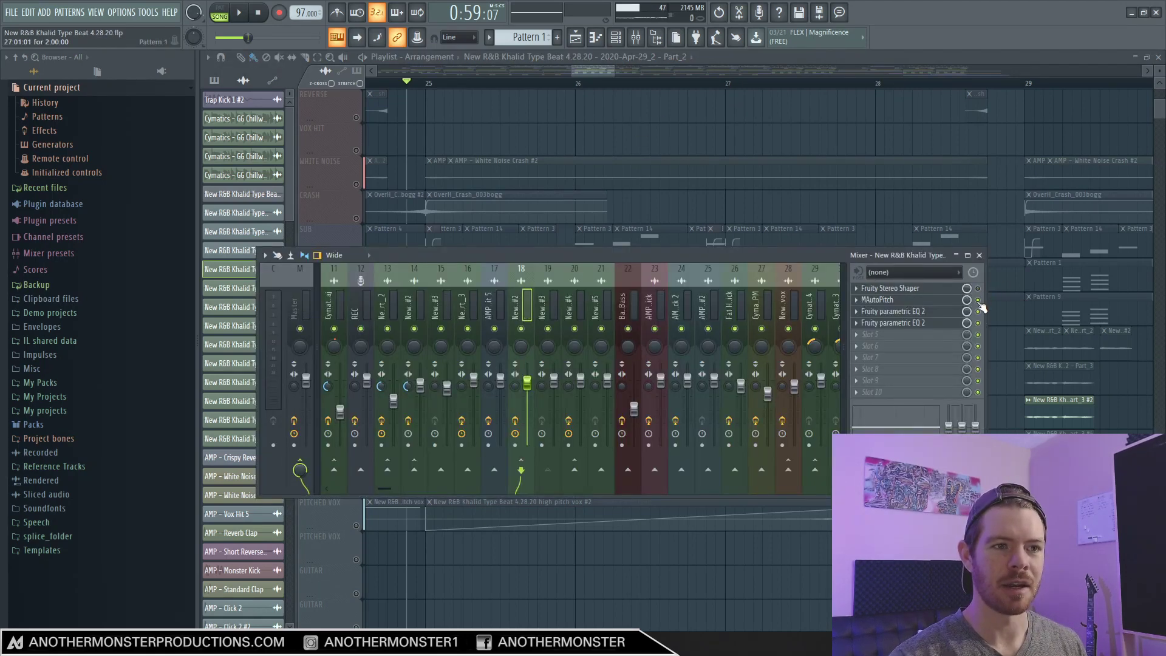
{"action": "key", "text": "space"}
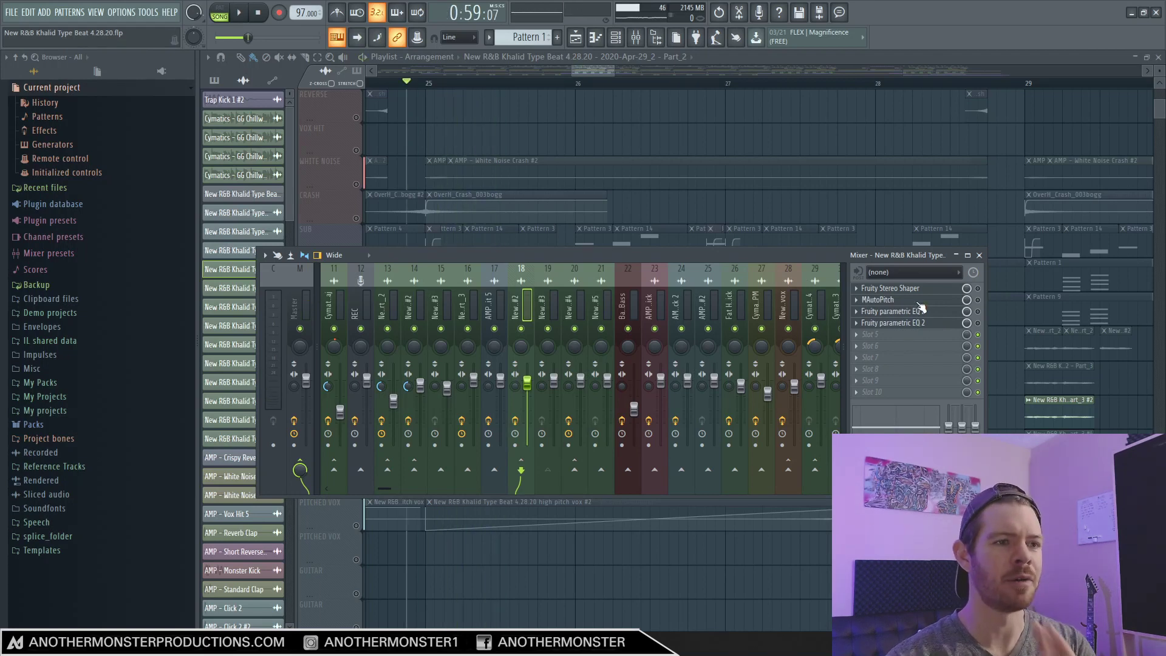
Step: Enable and inspect Fruity Stereo Shaper and MAutoPitch on the third VOX's mixer track, listening to the vocal through each
{"action": "left_click", "coordinate": [893, 289]}
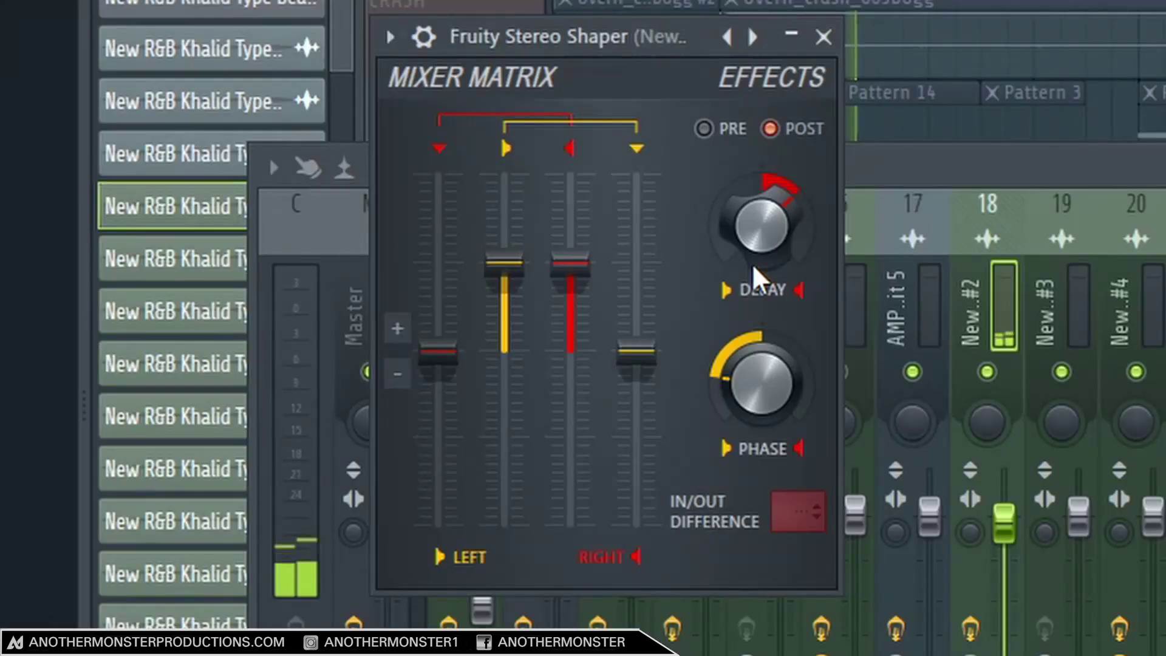
{"action": "key", "text": "space"}
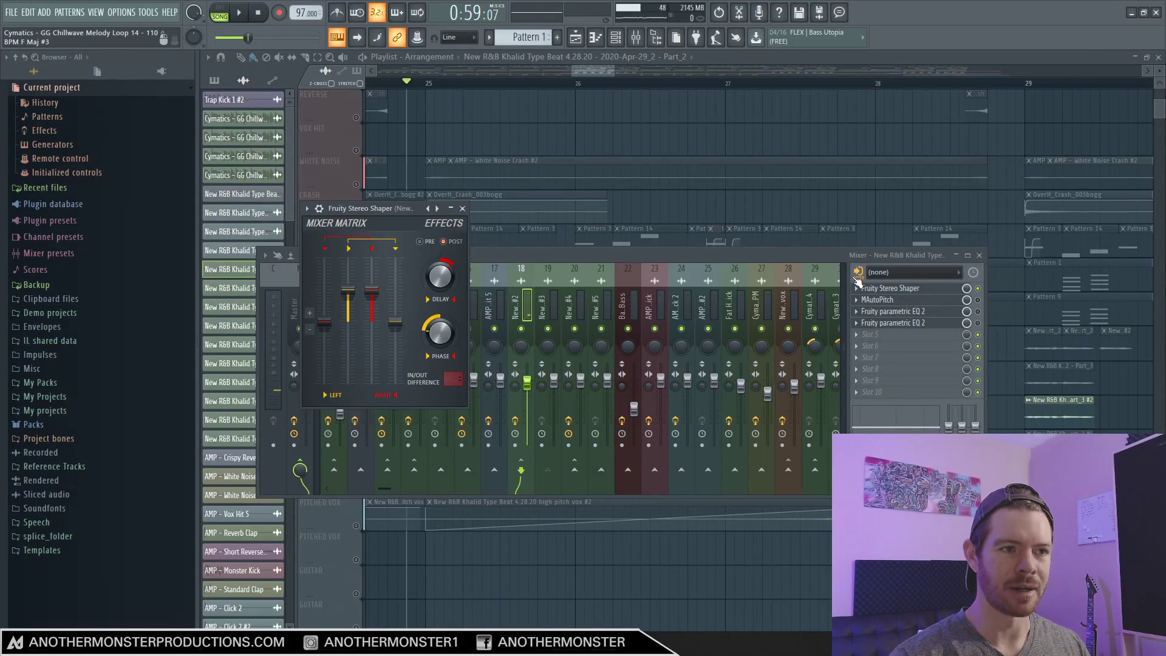
{"action": "left_click", "coordinate": [977, 300]}
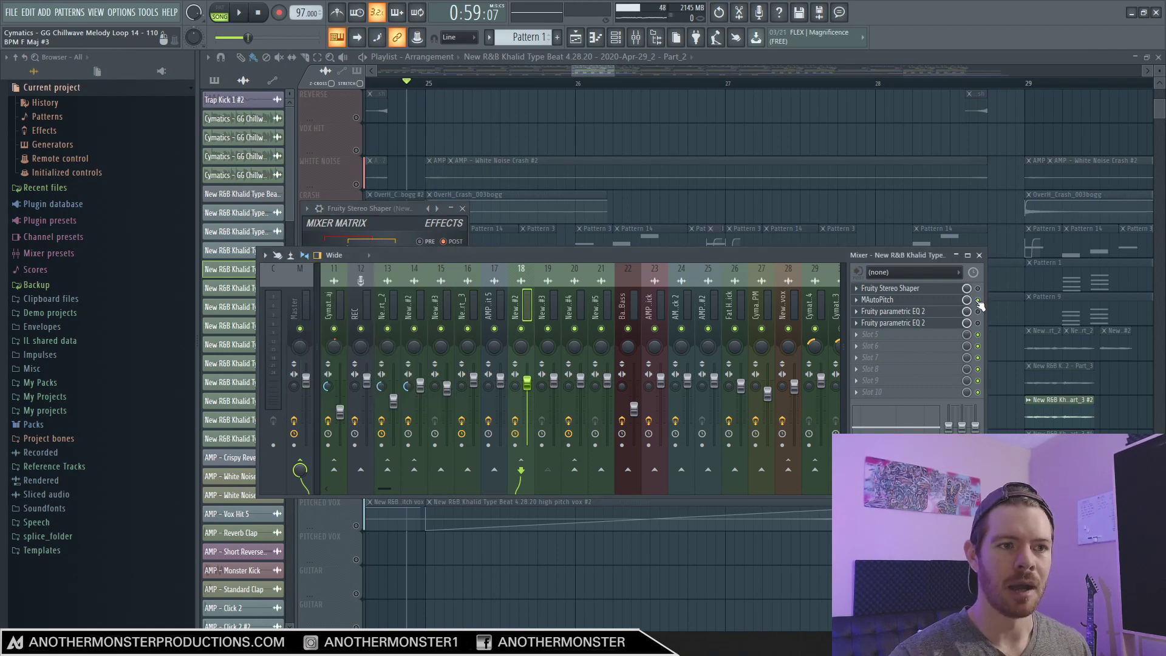
{"action": "left_click", "coordinate": [911, 298]}
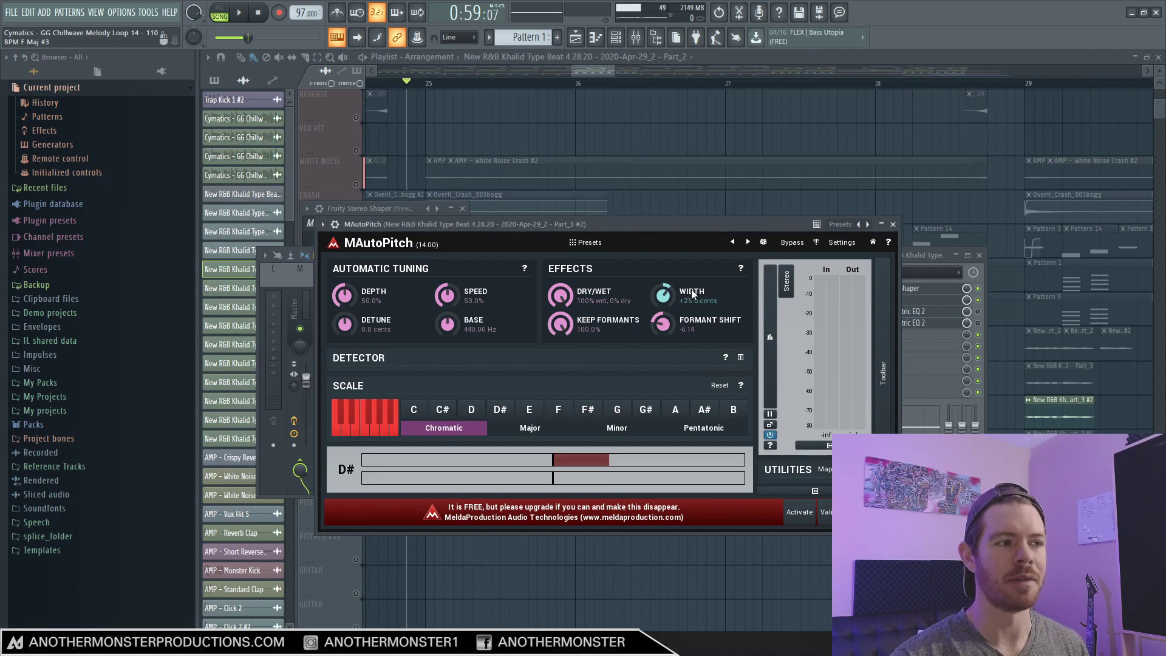
{"action": "key", "text": "space"}
{"action": "key", "text": "space"}
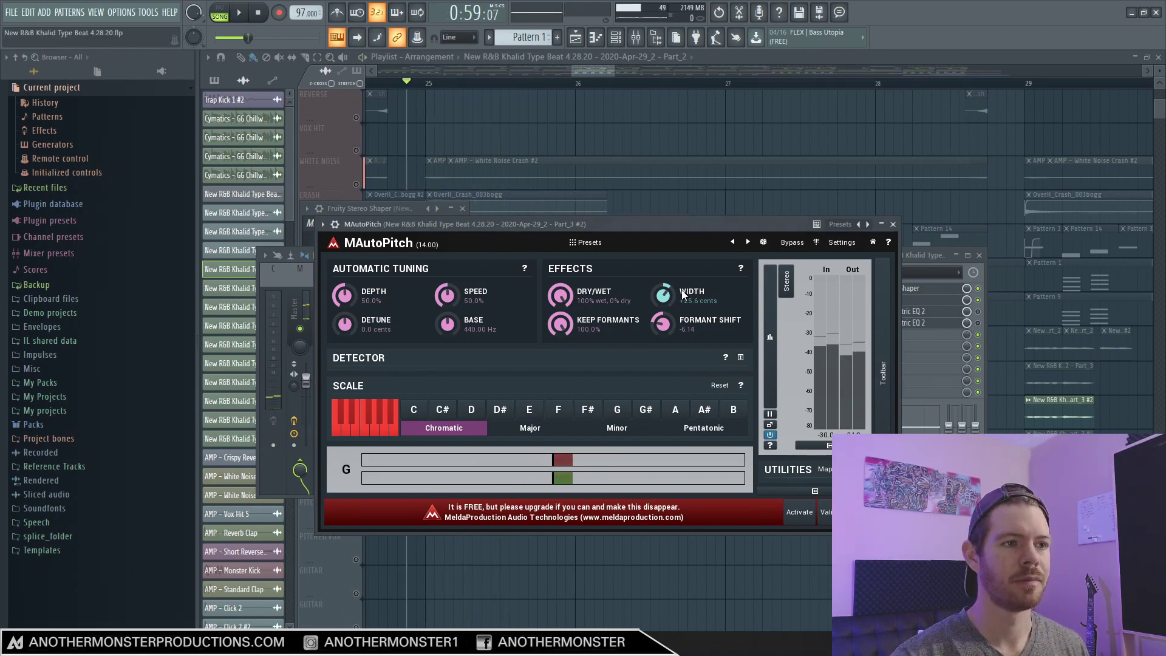
Step: Inspect the Fruity parametric EQ 2 effects on the third VOX's mixer track, listen to the vocal, and close all open windows
{"action": "left_click", "coordinate": [913, 323]}
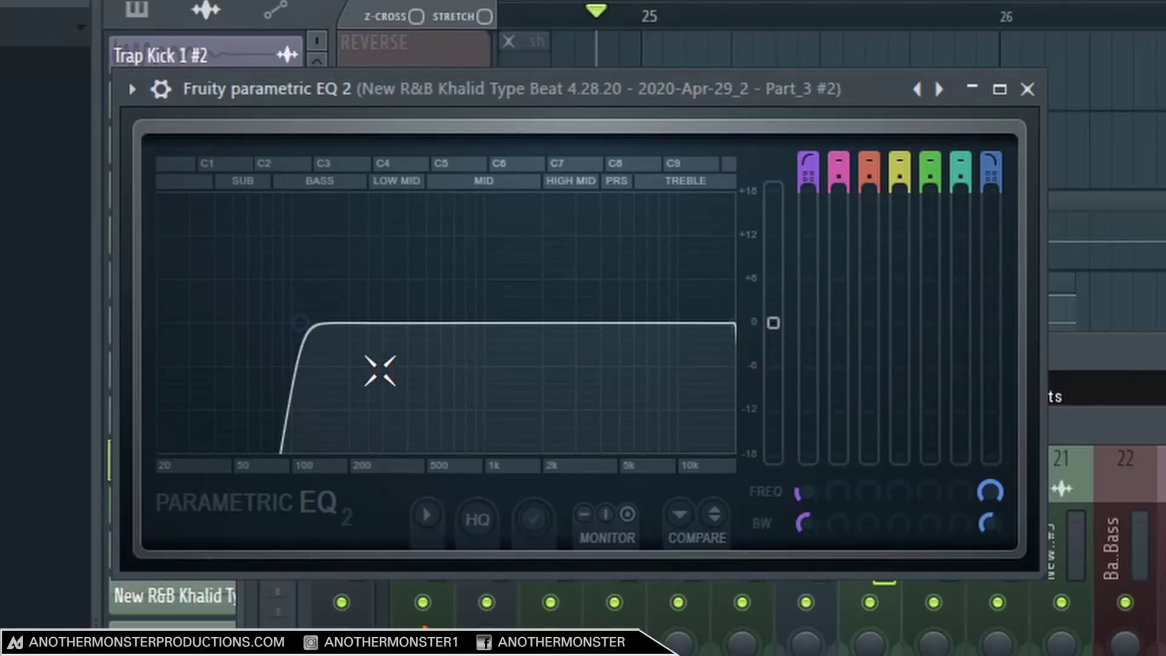
{"action": "key", "text": "space"}
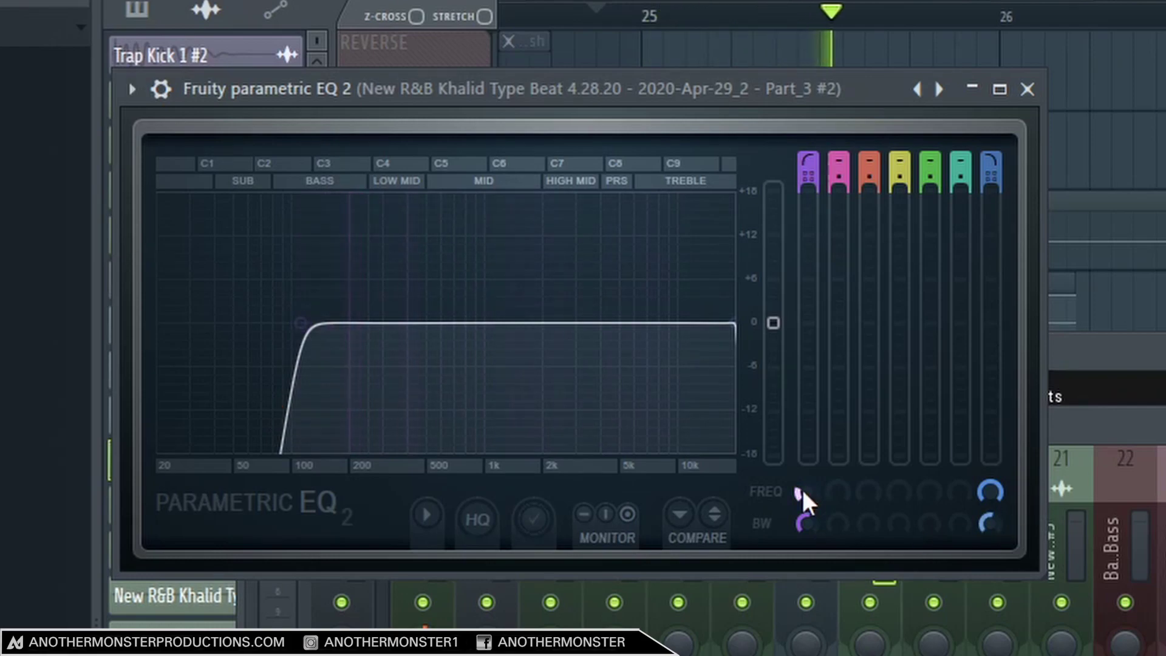
{"action": "key", "text": "space"}
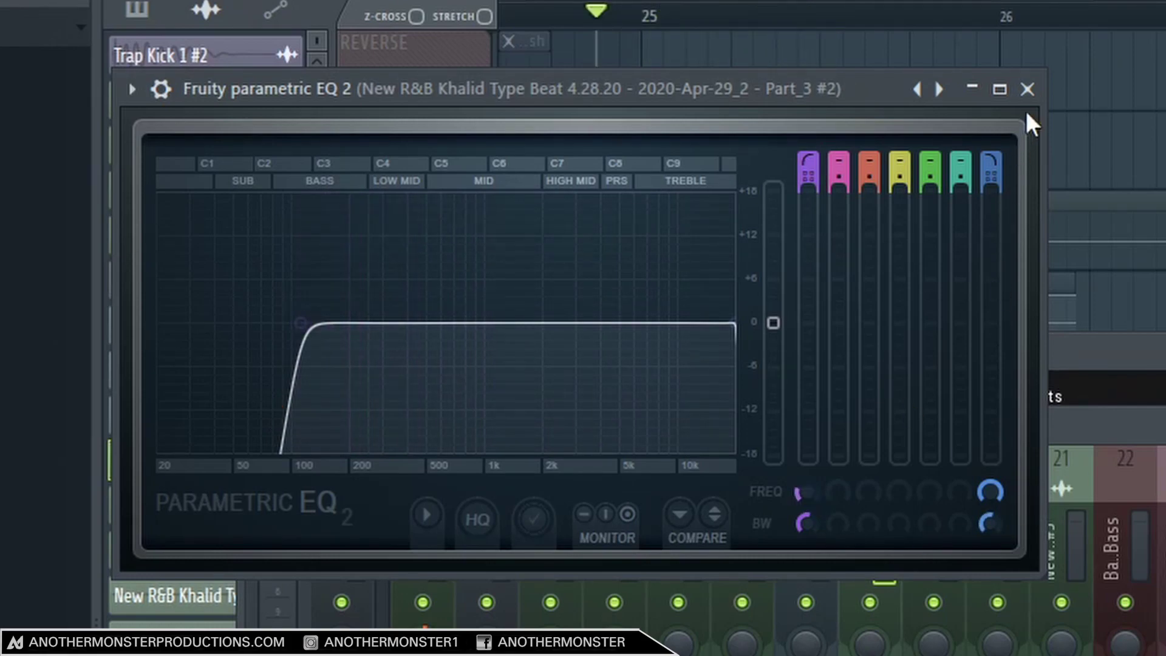
{"action": "left_click", "coordinate": [1027, 88]}
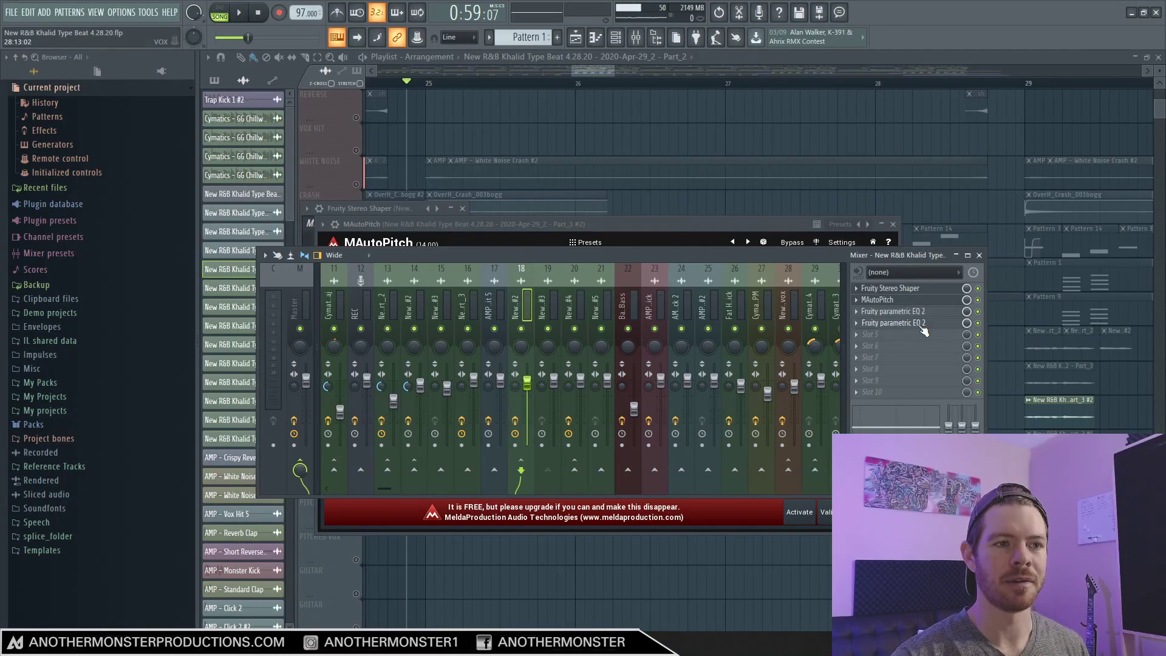
{"action": "left_click", "coordinate": [921, 327]}
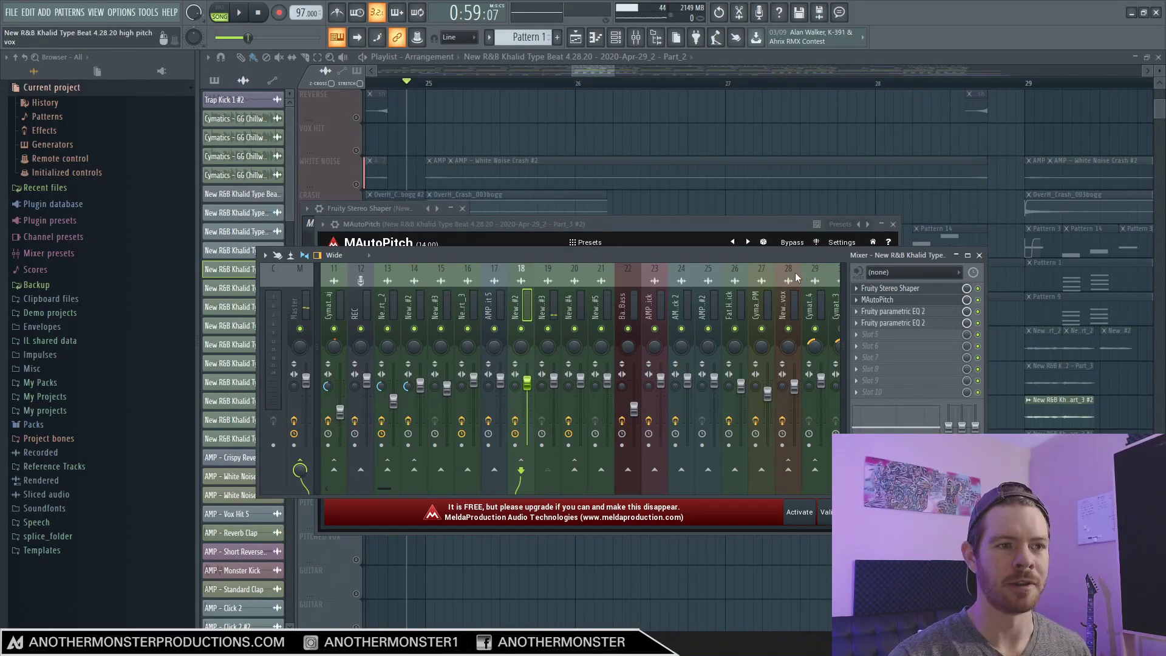
{"action": "key", "text": "F12"}
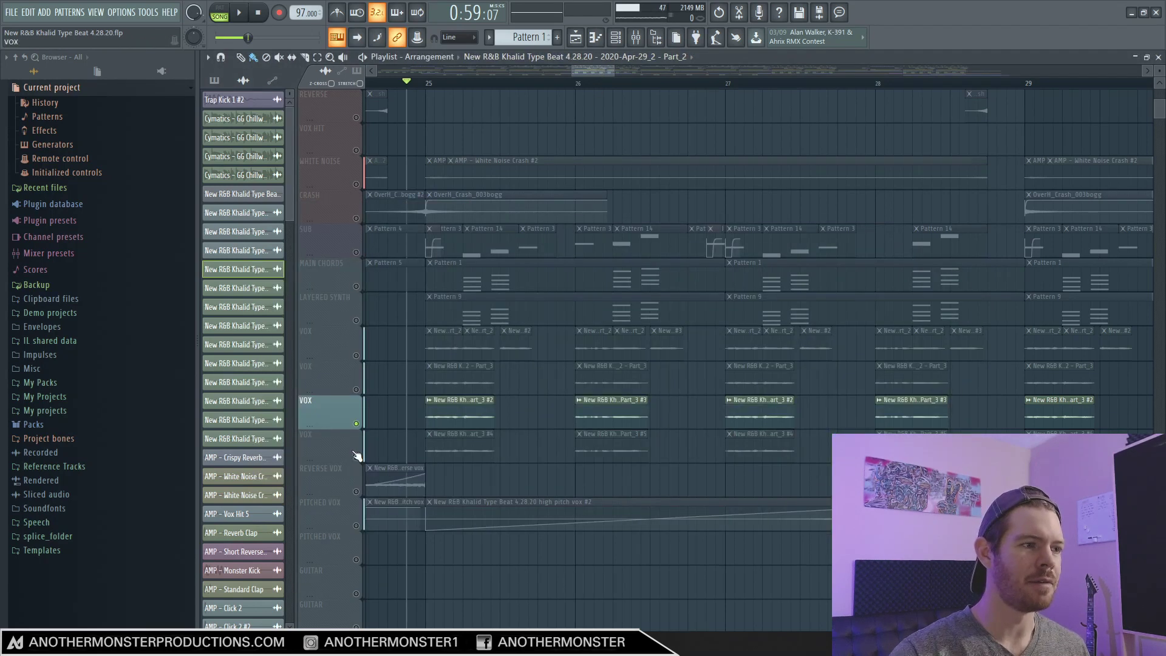
Step: Unmute the first three VOX tracks with SUB and MAIN CHORDS, and listen to them from the start of the song
{"action": "left_click", "coordinate": [354, 446]}
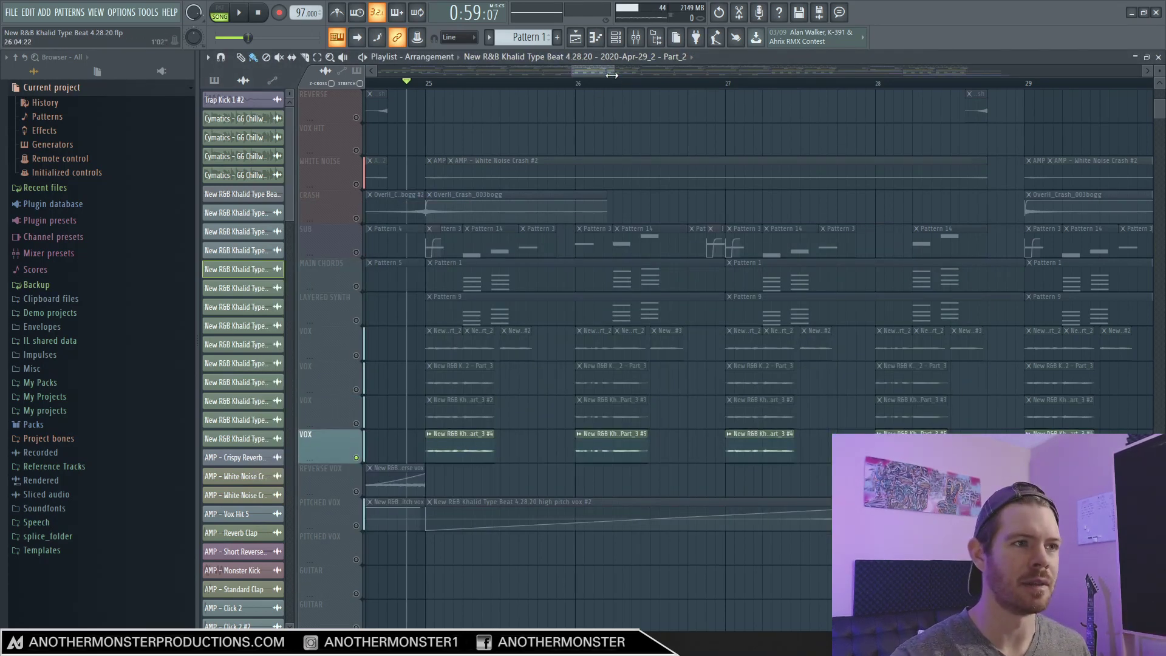
{"action": "left_click_drag", "start_coordinate": [612, 74], "coordinate": [404, 79]}
{"action": "right_click", "coordinate": [355, 419]}
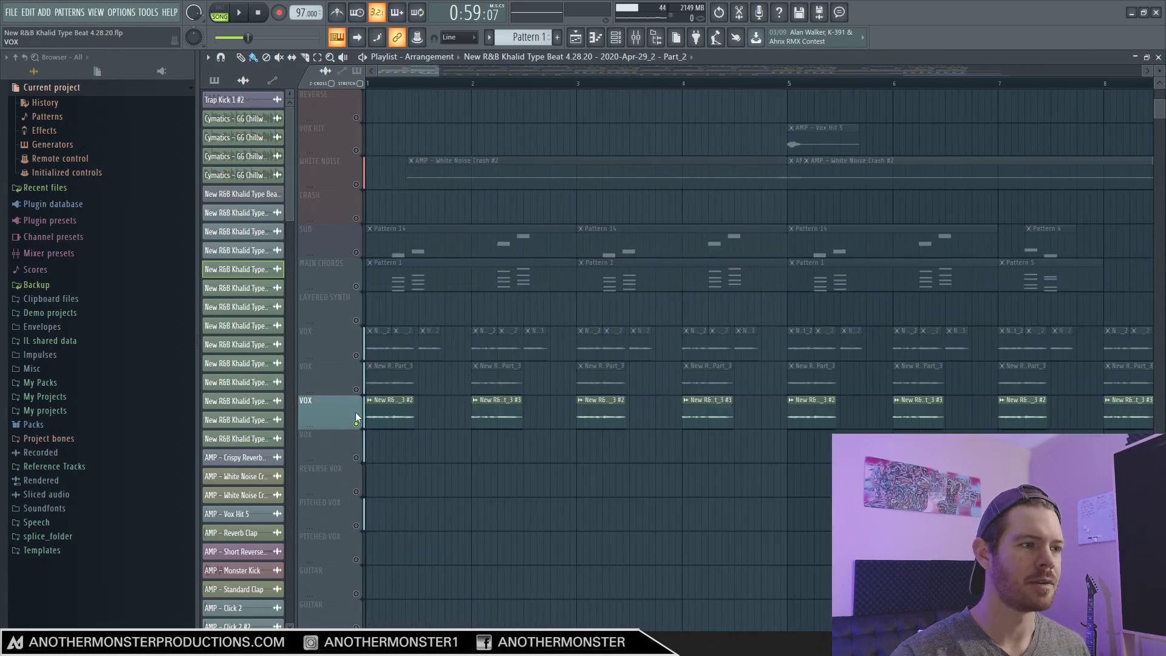
{"action": "left_click", "coordinate": [356, 389]}
{"action": "left_click", "coordinate": [356, 356]}
{"action": "left_click", "coordinate": [356, 286]}
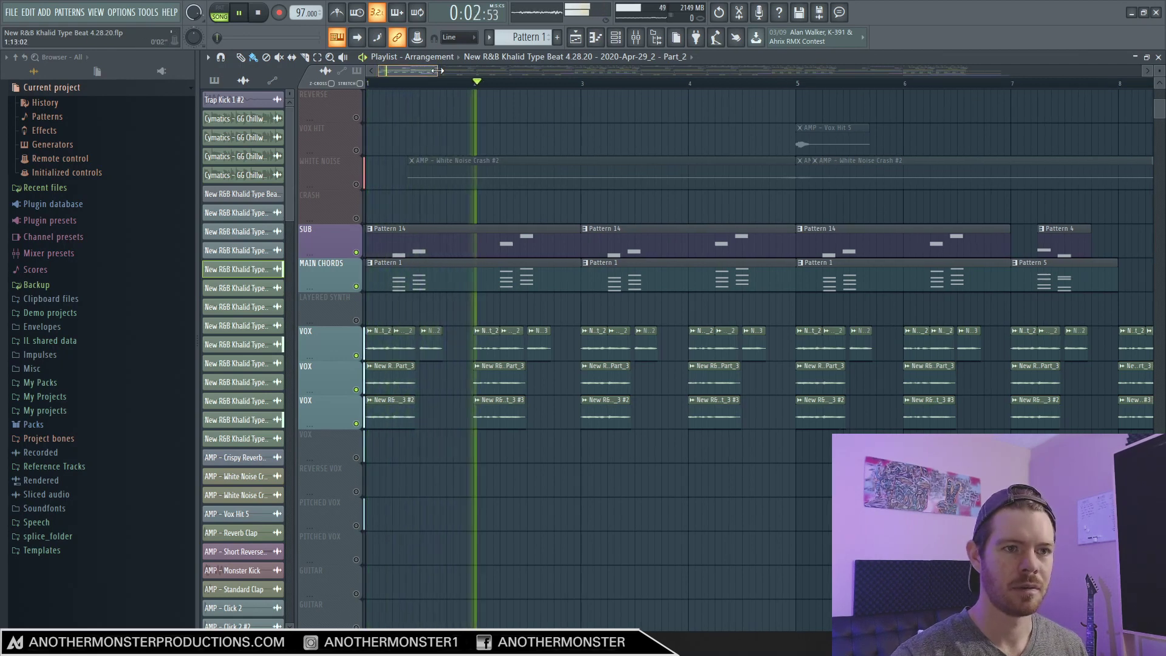
{"action": "mouse_move", "coordinate": [438, 70]}
{"action": "left_mouse_down"}
{"action": "mouse_move", "coordinate": [462, 68]}
{"action": "mouse_move", "coordinate": [440, 69]}
{"action": "left_mouse_up"}
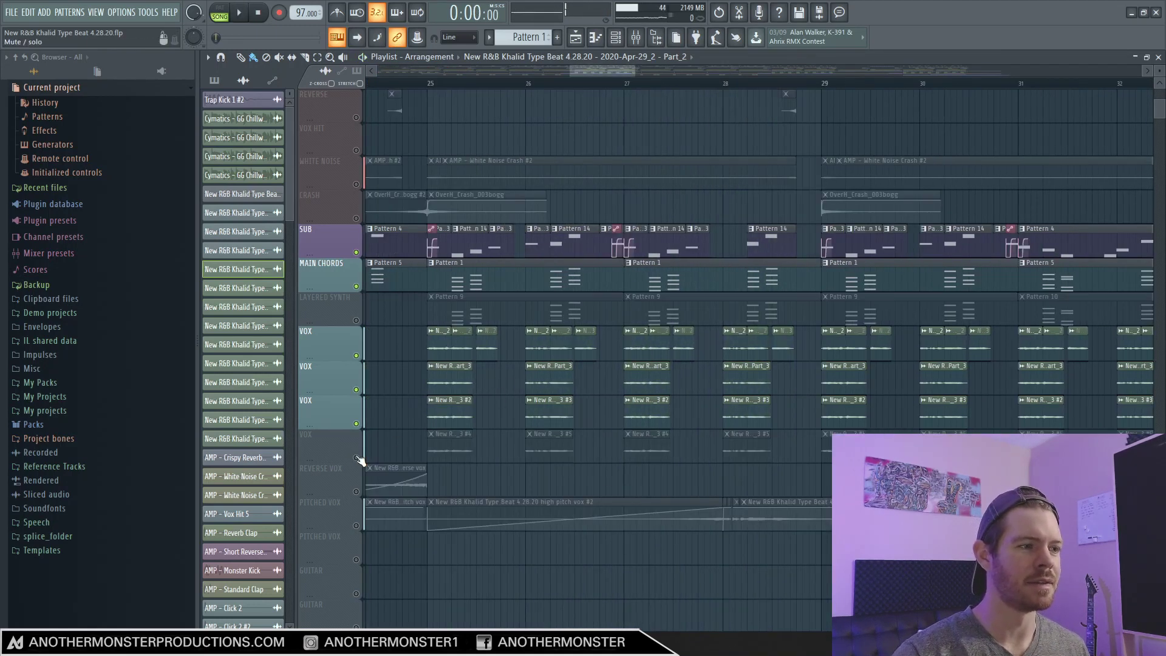
Step: Unmute the fourth VOX track and listen to all four VOX layers with the sub and chords around bar 25
{"action": "left_click", "coordinate": [357, 459]}
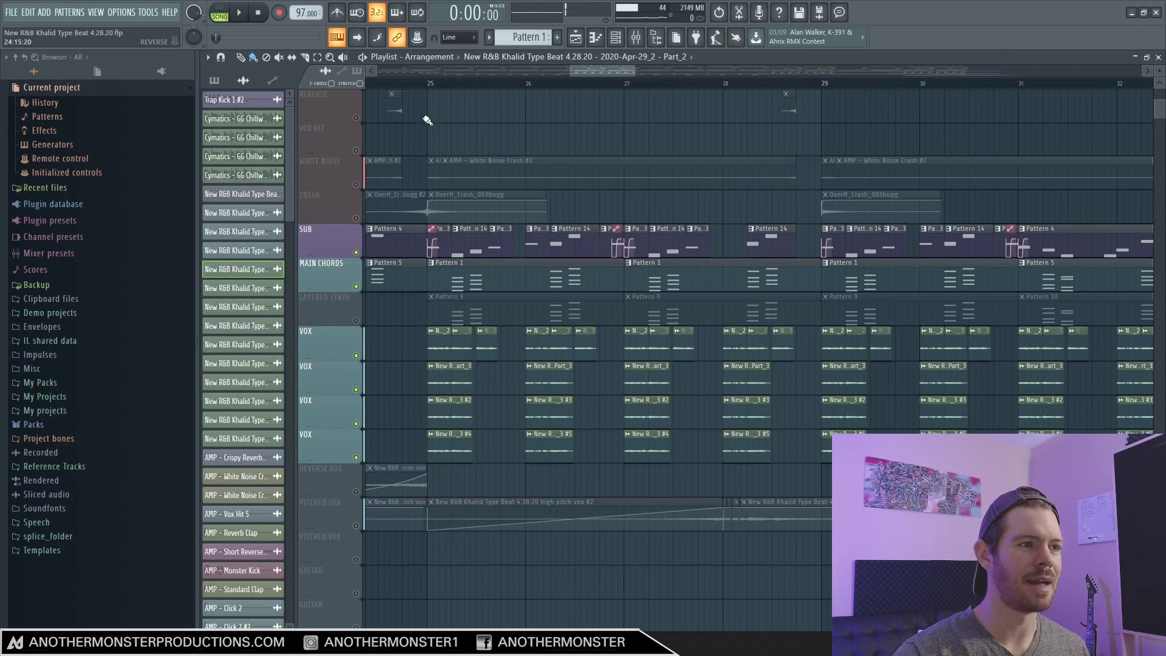
{"action": "left_click", "coordinate": [421, 86]}
{"action": "key", "text": "space"}
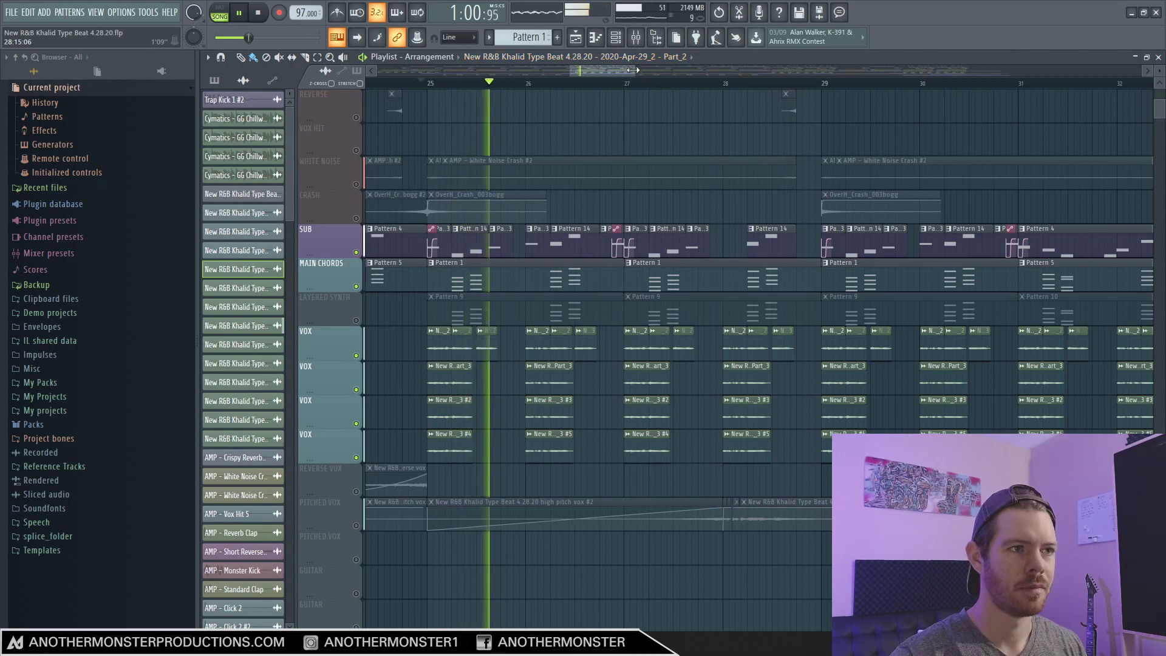
{"action": "left_click_drag", "start_coordinate": [630, 72], "coordinate": [627, 71]}
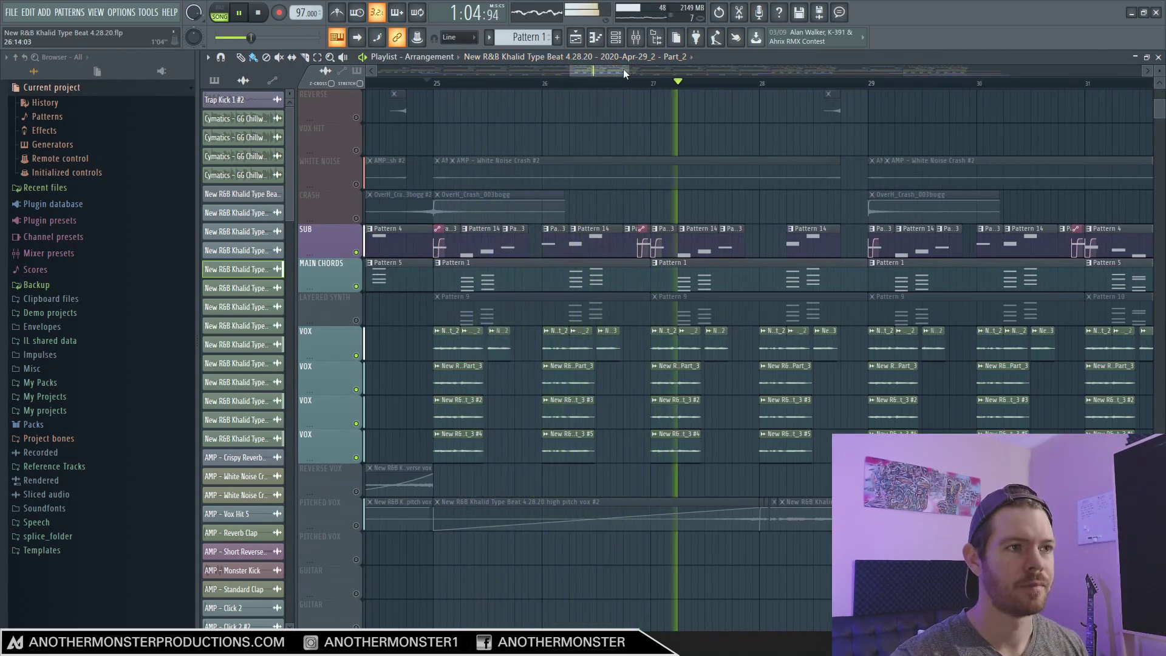
{"action": "left_click_drag", "start_coordinate": [627, 71], "coordinate": [622, 69]}
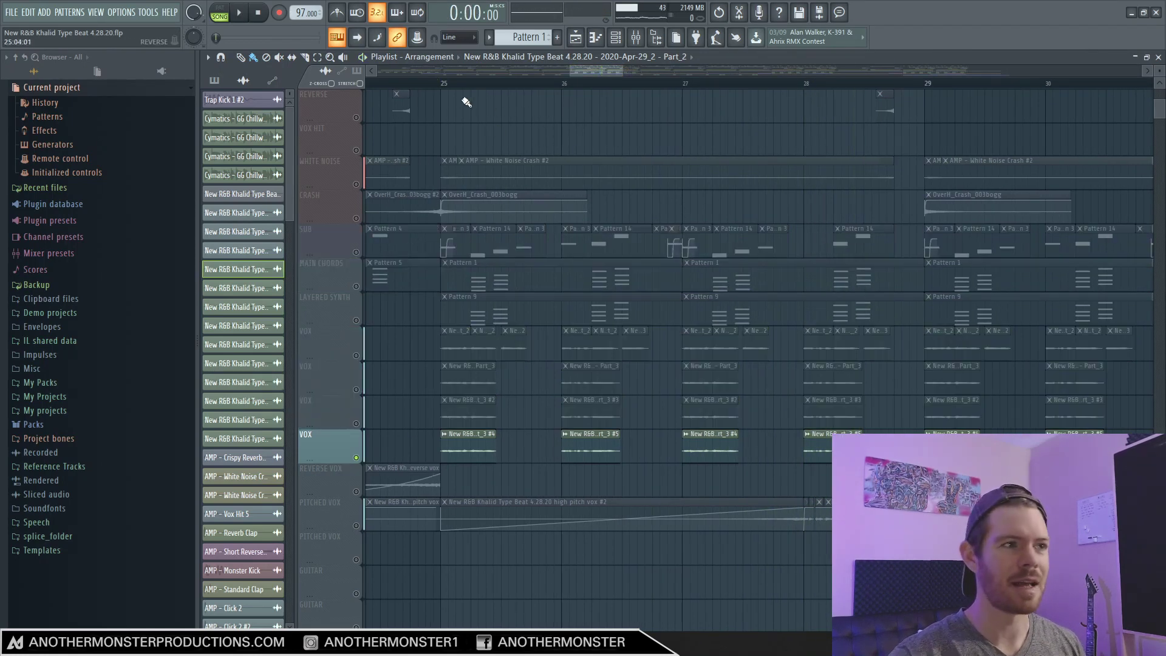
Step: Listen to the soloed fourth VOX track from bar 25 and open the mixer track used by its first clip
{"action": "left_click", "coordinate": [441, 85]}
{"action": "key", "text": "space"}
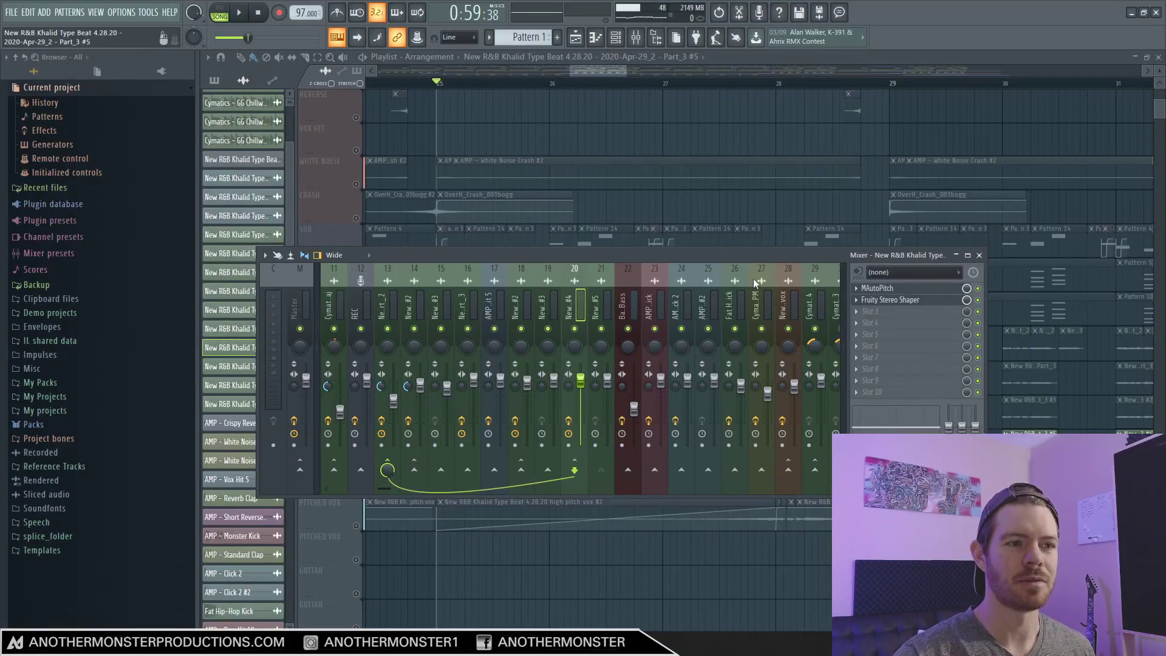
{"action": "key", "text": "F9"}
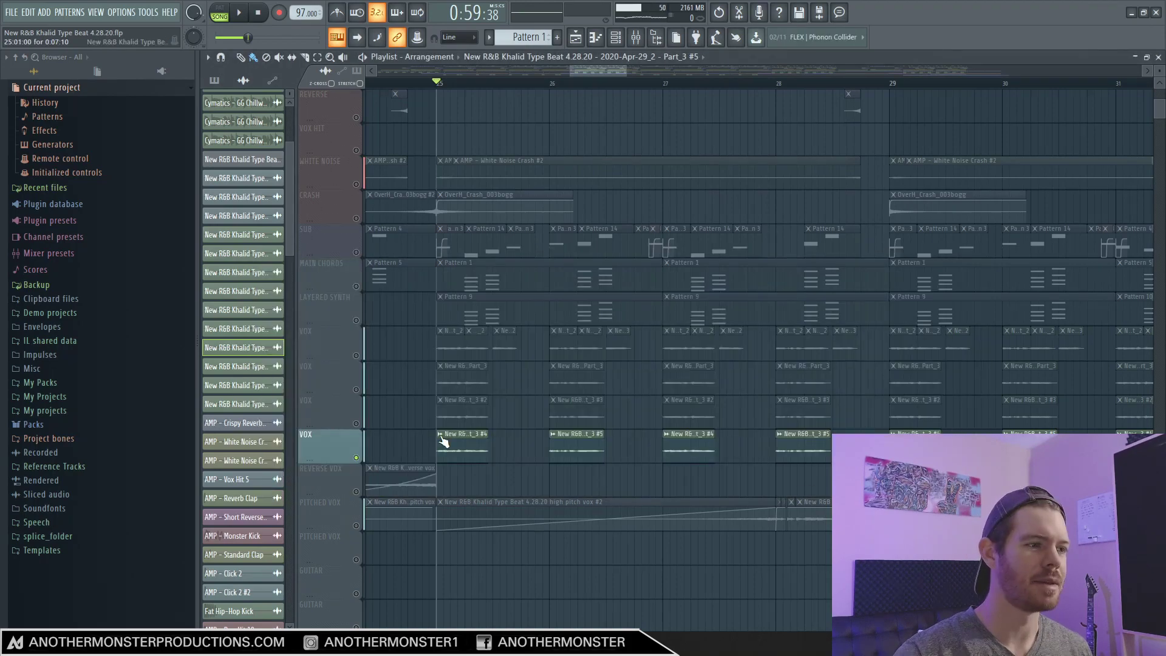
{"action": "right_click", "coordinate": [447, 438]}
{"action": "left_click", "coordinate": [470, 479]}
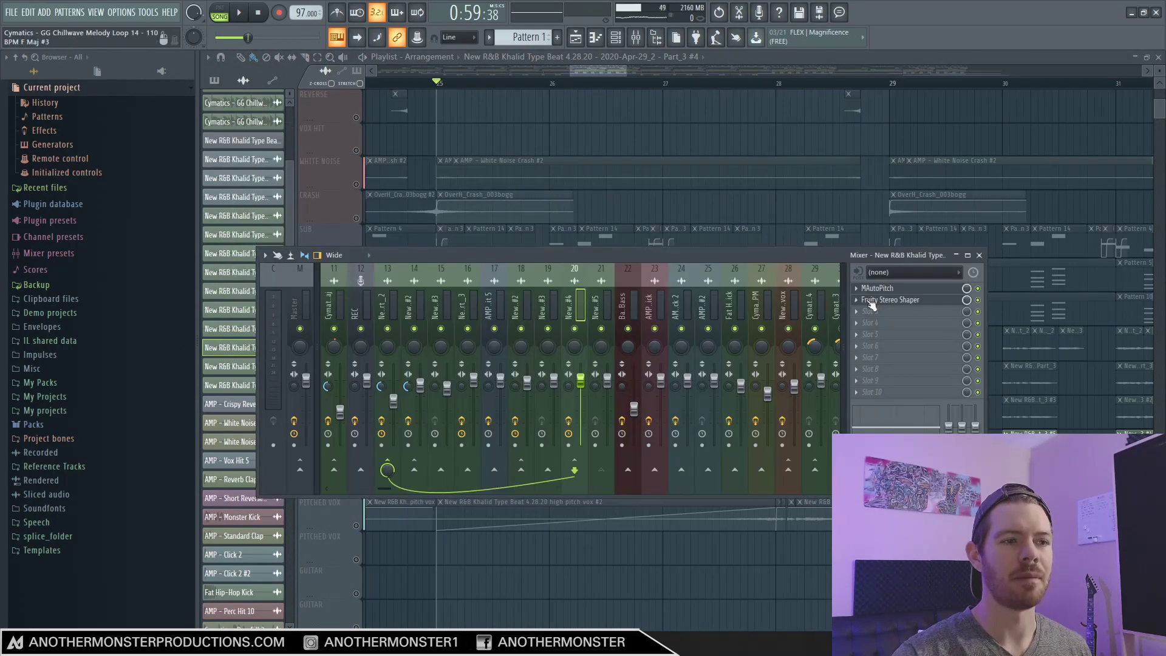
Step: Inspect MAutoPitch and Fruity Stereo Shaper on the fourth VOX's mixer track, listening to the vocal through them
{"action": "left_click", "coordinate": [881, 289]}
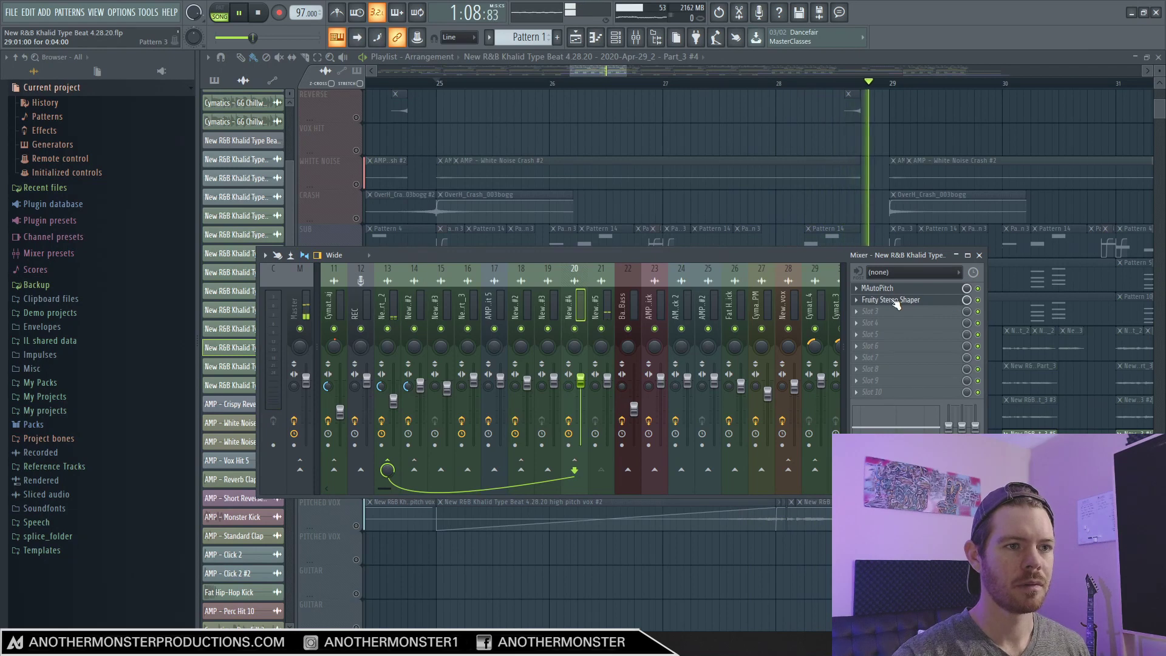
{"action": "key", "text": "space"}
{"action": "left_click", "coordinate": [932, 303]}
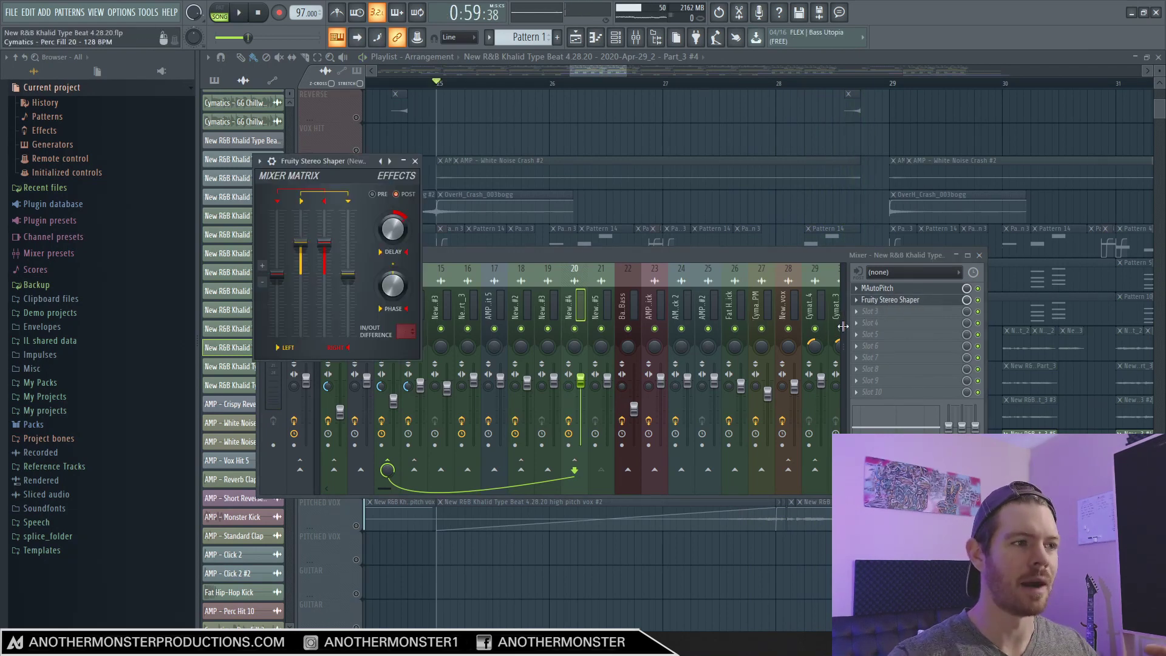
{"action": "key", "text": "space"}
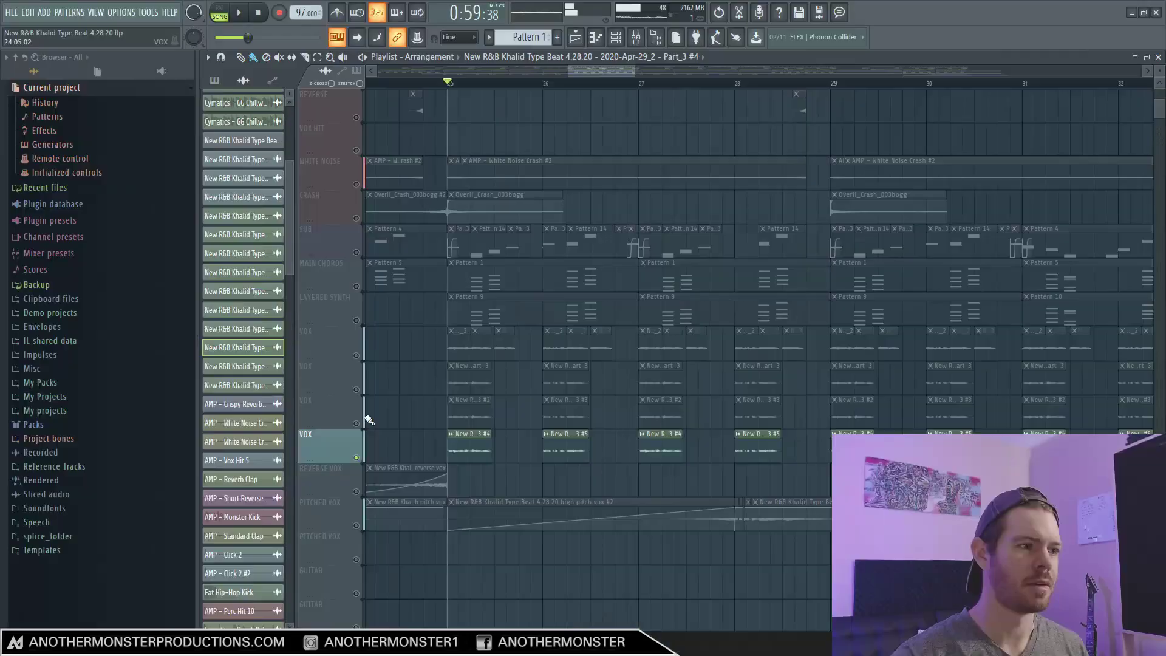
Step: Unmute the other VOX tracks, REVERSE VOX, SUB and MAIN CHORDS alongside the fourth VOX track
{"action": "left_click_drag", "start_coordinate": [357, 423], "coordinate": [361, 360]}
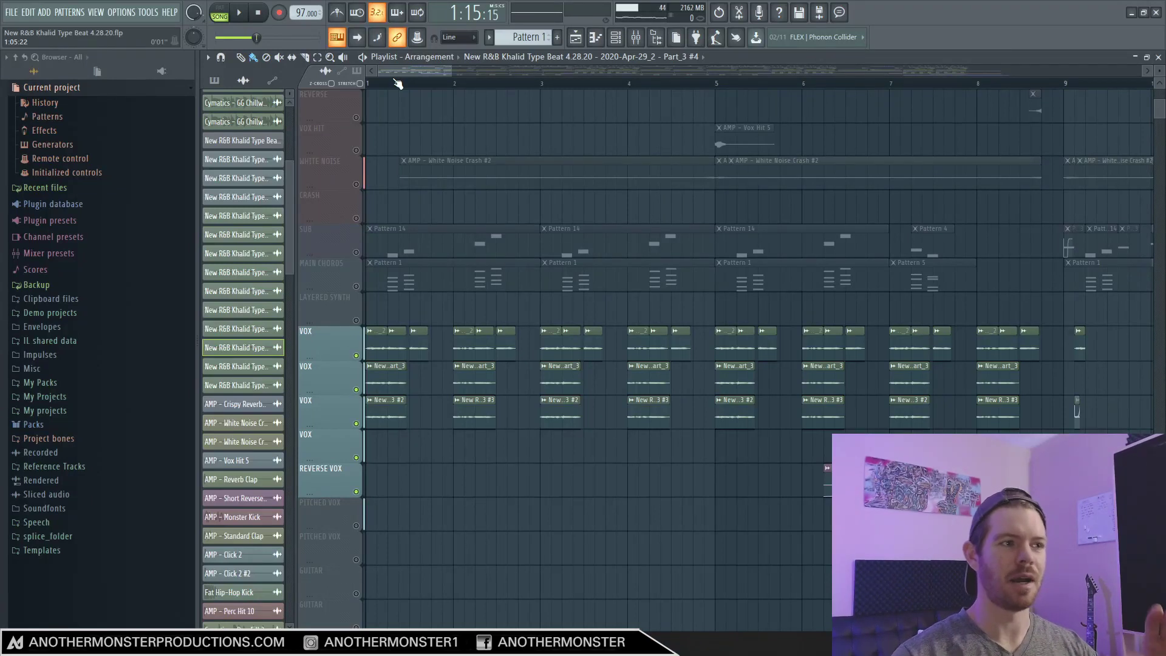
{"action": "left_click", "coordinate": [356, 252]}
{"action": "left_click", "coordinate": [356, 286]}
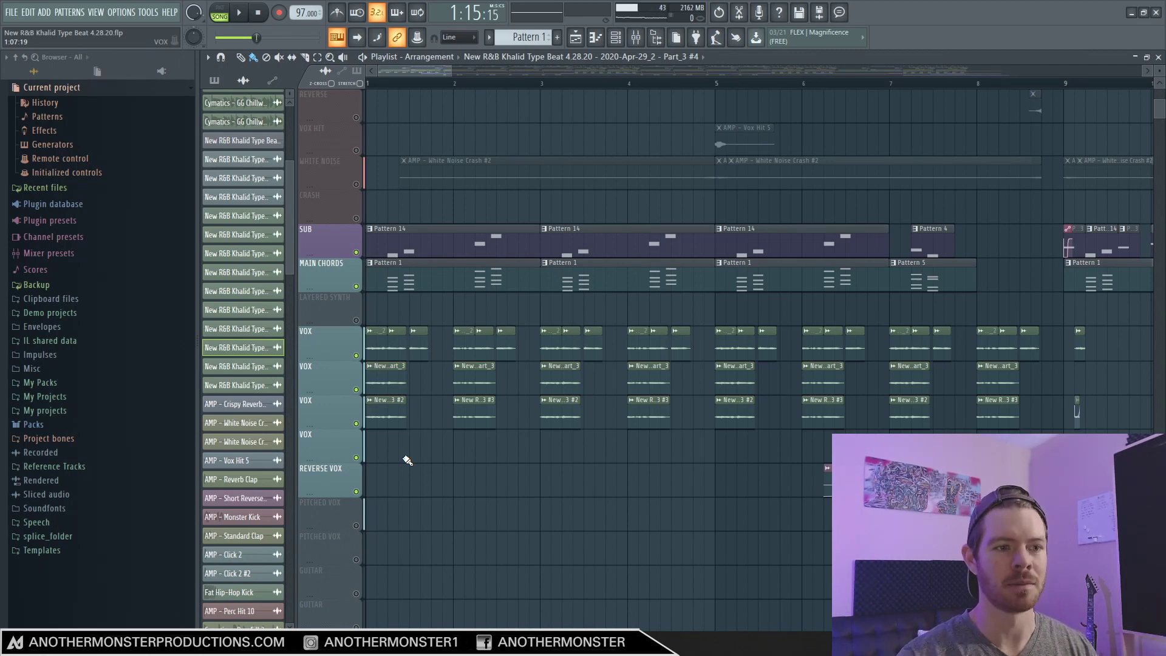
{"action": "scroll", "coordinate": [551, 250], "scroll_direction": "up", "scroll_amount": 3}
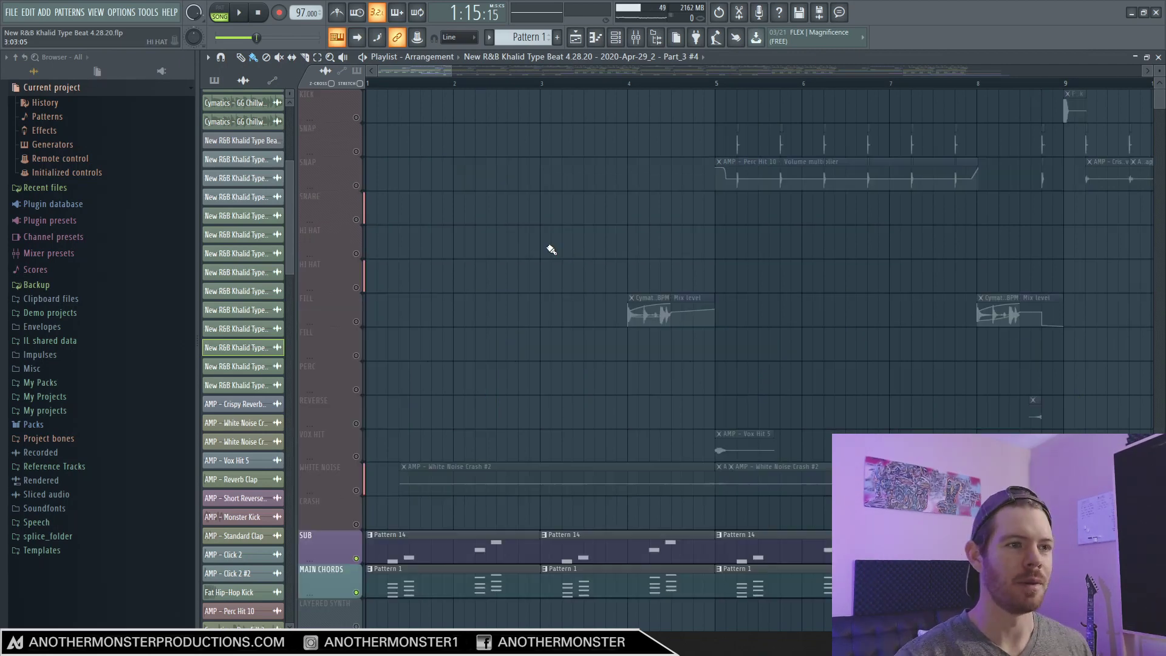
Step: Unmute both SNAP tracks and briefly play them with the sub and chords from the start of bar 5
{"action": "left_click", "coordinate": [355, 151]}
{"action": "left_click", "coordinate": [356, 185]}
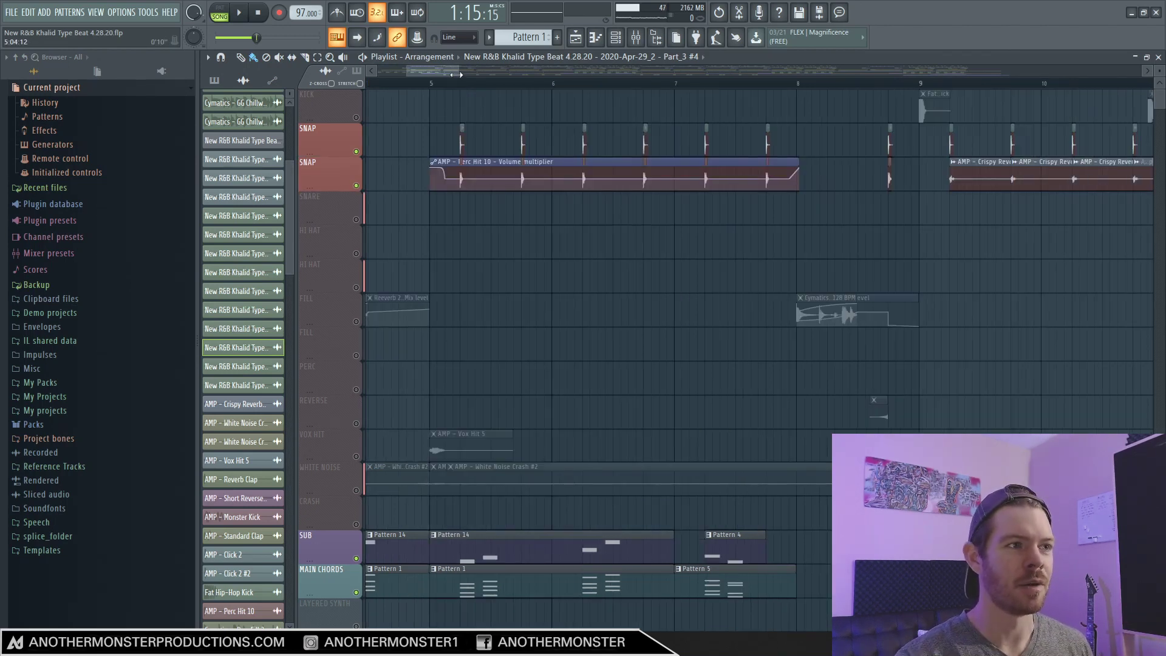
{"action": "left_click_drag", "start_coordinate": [458, 74], "coordinate": [433, 73]}
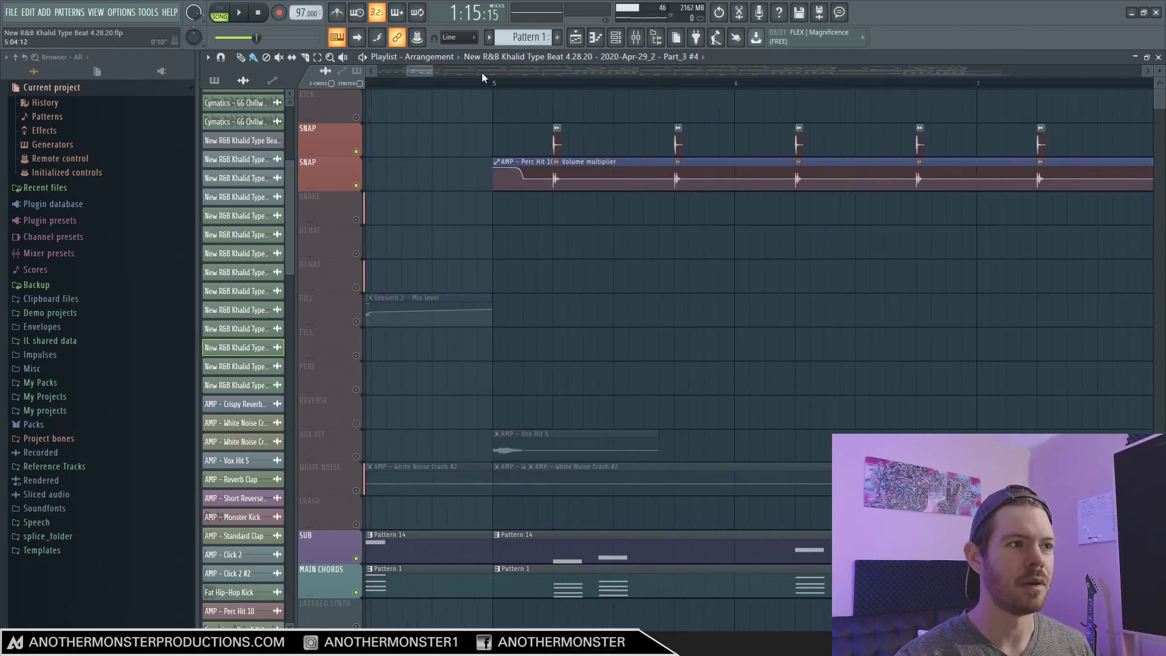
{"action": "left_click", "coordinate": [558, 139]}
{"action": "left_click", "coordinate": [526, 79]}
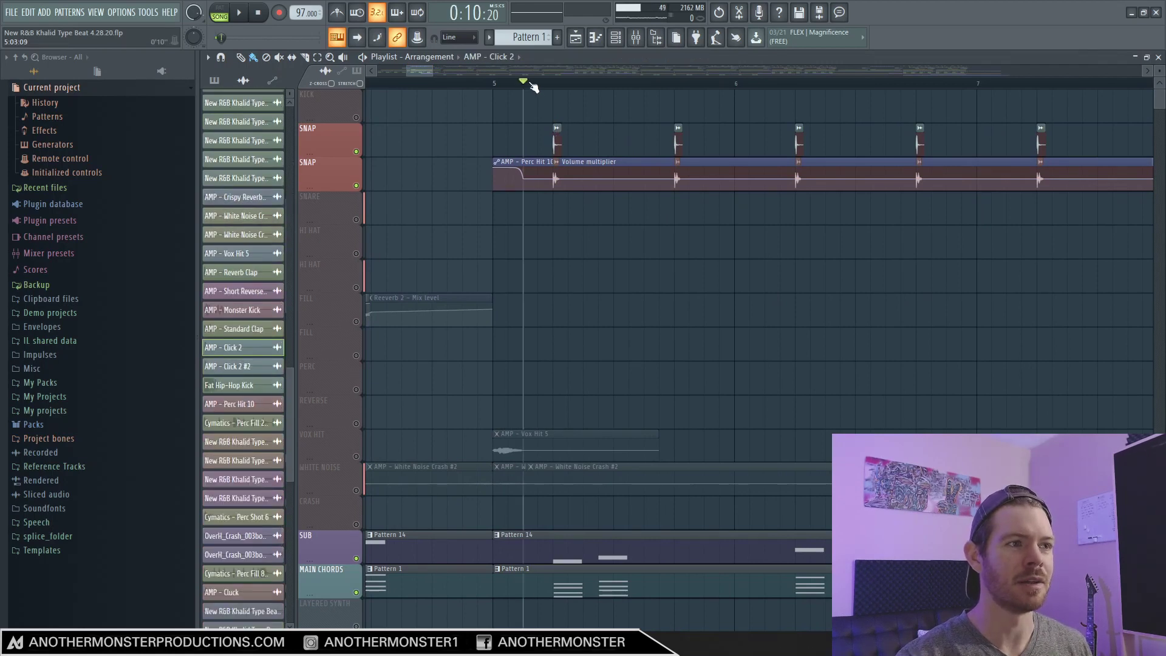
{"action": "key", "text": "space"}
{"action": "key", "text": "space"}
Step: Solo the first SNAP track and listen to its Click 2 sample from bar 5
{"action": "right_click", "coordinate": [356, 151]}
{"action": "key", "text": "space"}
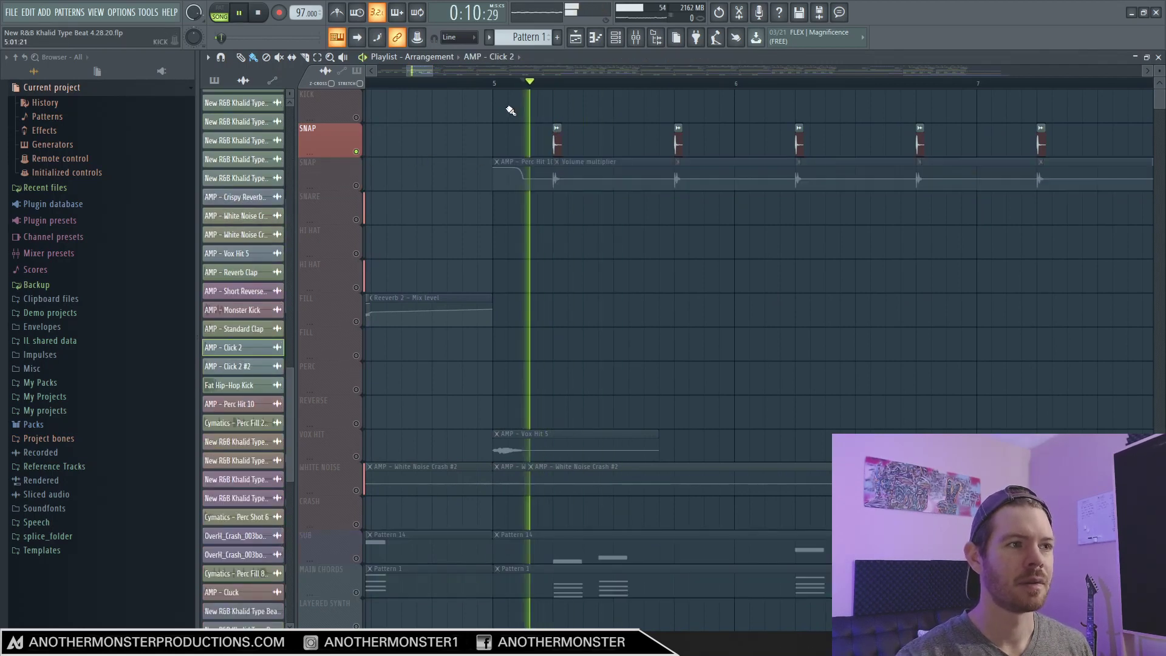
{"action": "left_click_drag", "start_coordinate": [429, 72], "coordinate": [440, 70]}
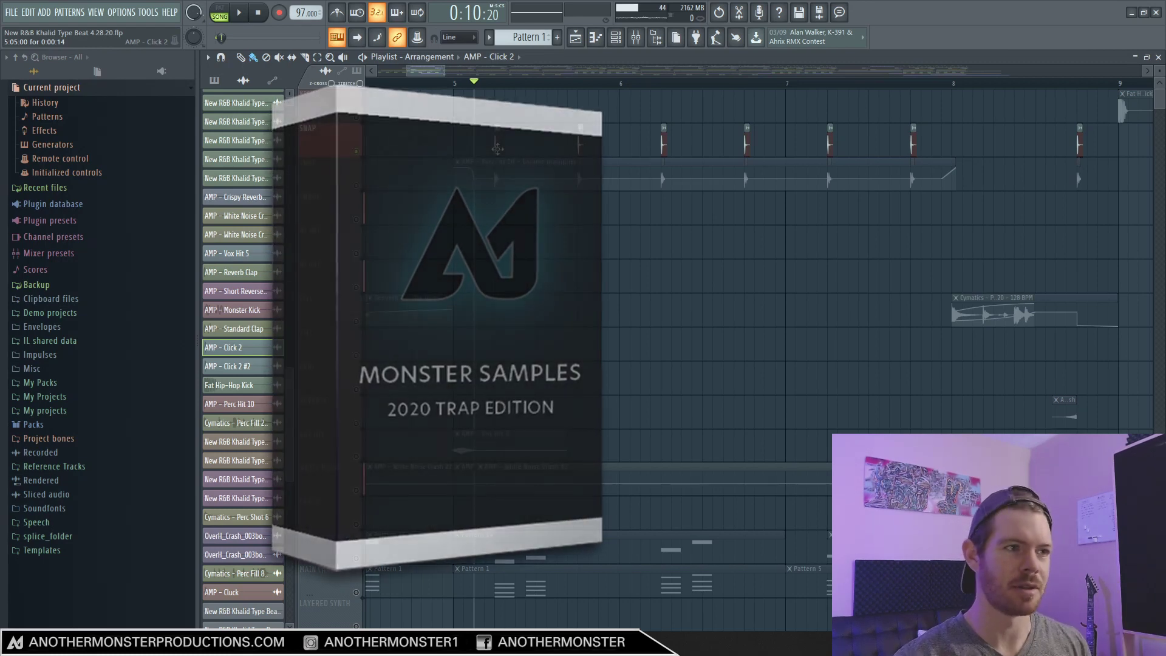
{"action": "left_click_drag", "start_coordinate": [445, 72], "coordinate": [439, 73]}
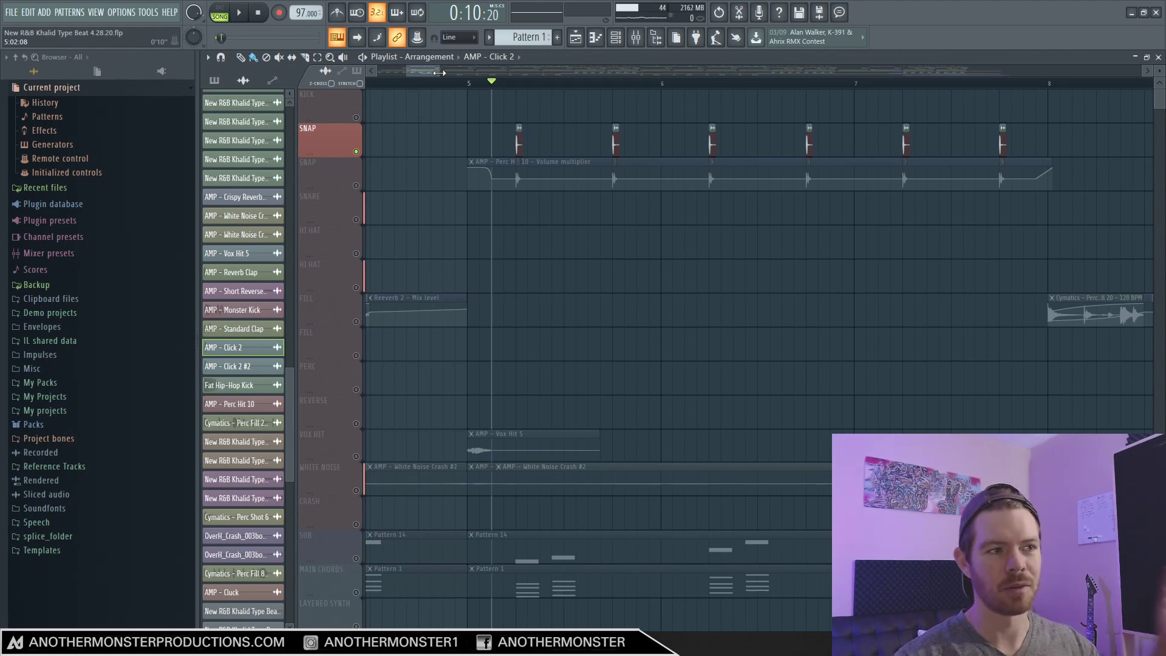
{"action": "left_click_drag", "start_coordinate": [439, 72], "coordinate": [437, 73]}
Step: Unmute the second SNAP track with Perc Hit 10 and inspect Fruity parametric EQ 2 and Fruity Reeverb 2 on Click 2's mixer track
{"action": "left_click", "coordinate": [356, 186]}
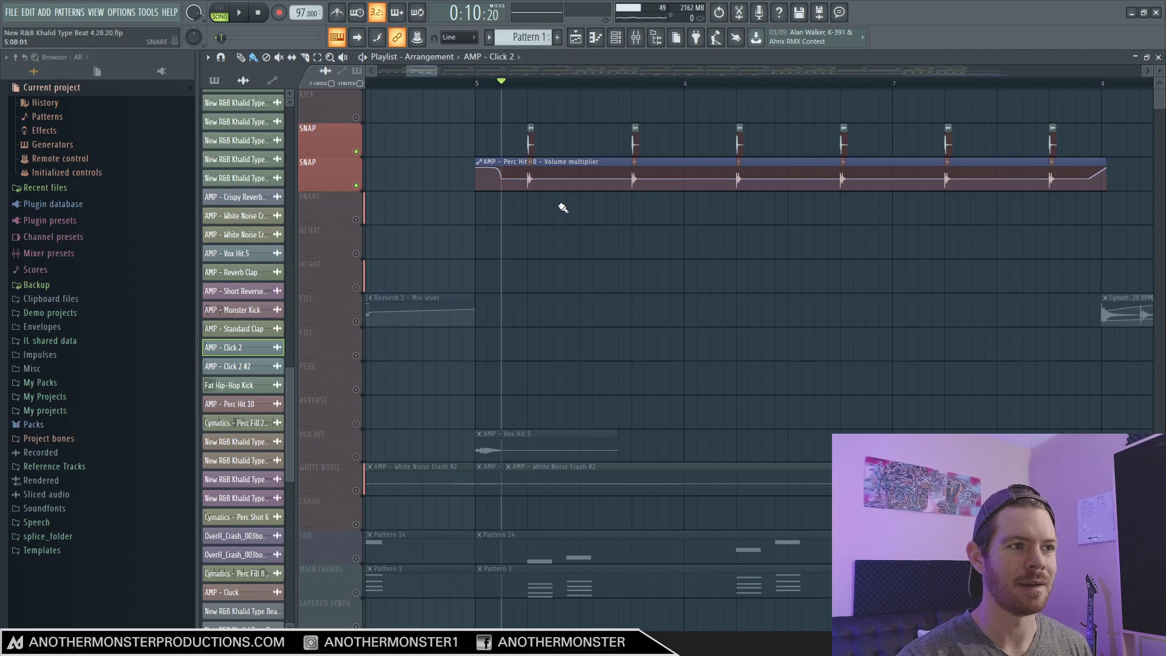
{"action": "left_click", "coordinate": [530, 178]}
{"action": "key", "text": "space"}
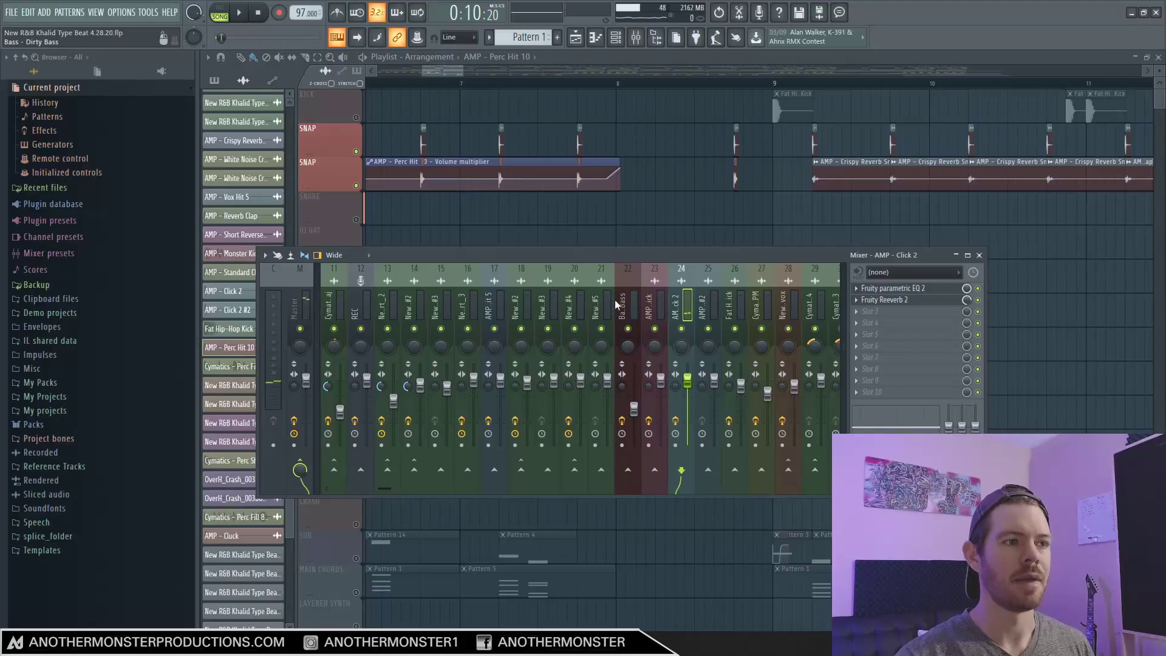
{"action": "left_click", "coordinate": [911, 289]}
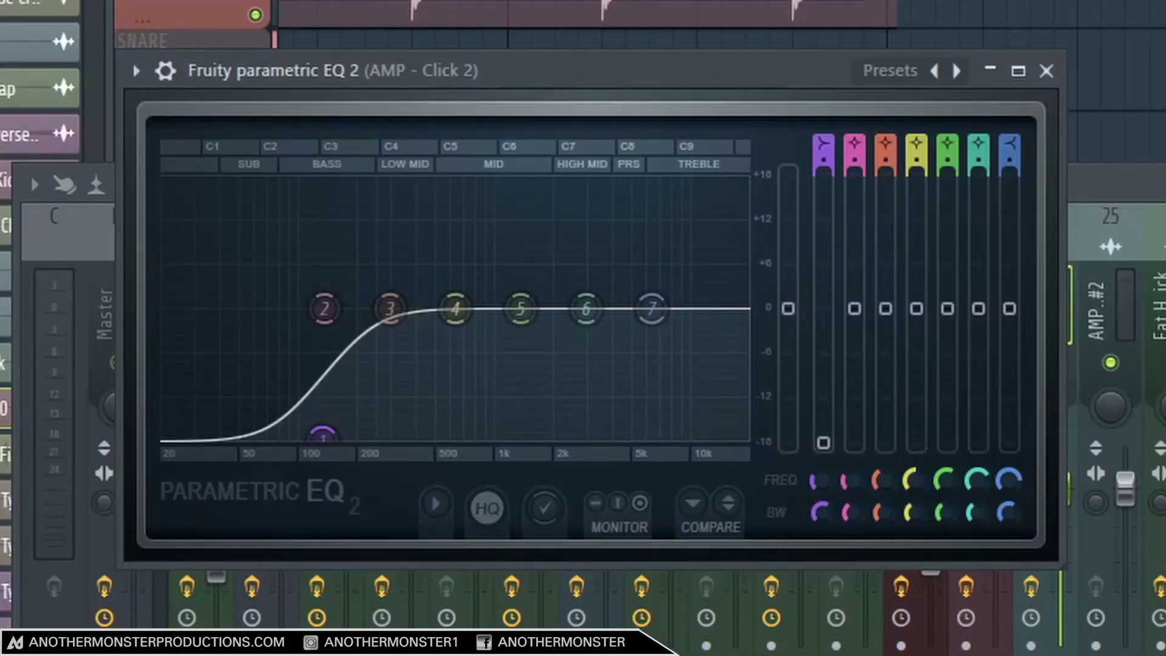
{"action": "left_click", "coordinate": [886, 300]}
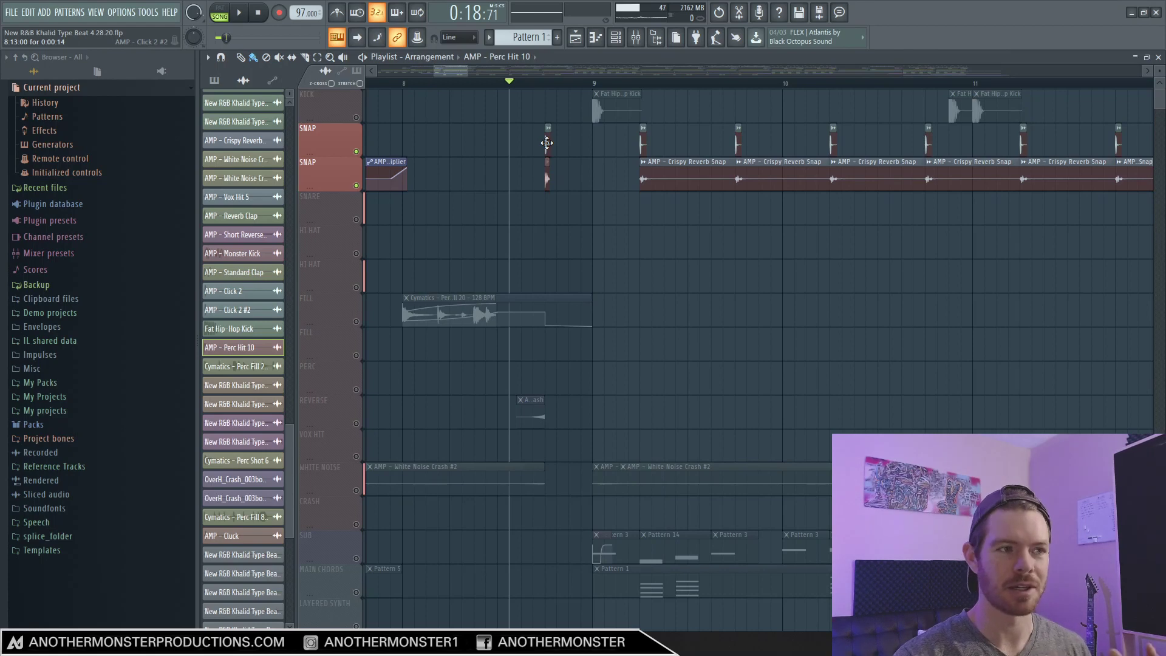
Step: Listen to the single snap late in bar 8 and the Crispy Reverb Snap layer starting in bar 9
{"action": "key", "text": "space"}
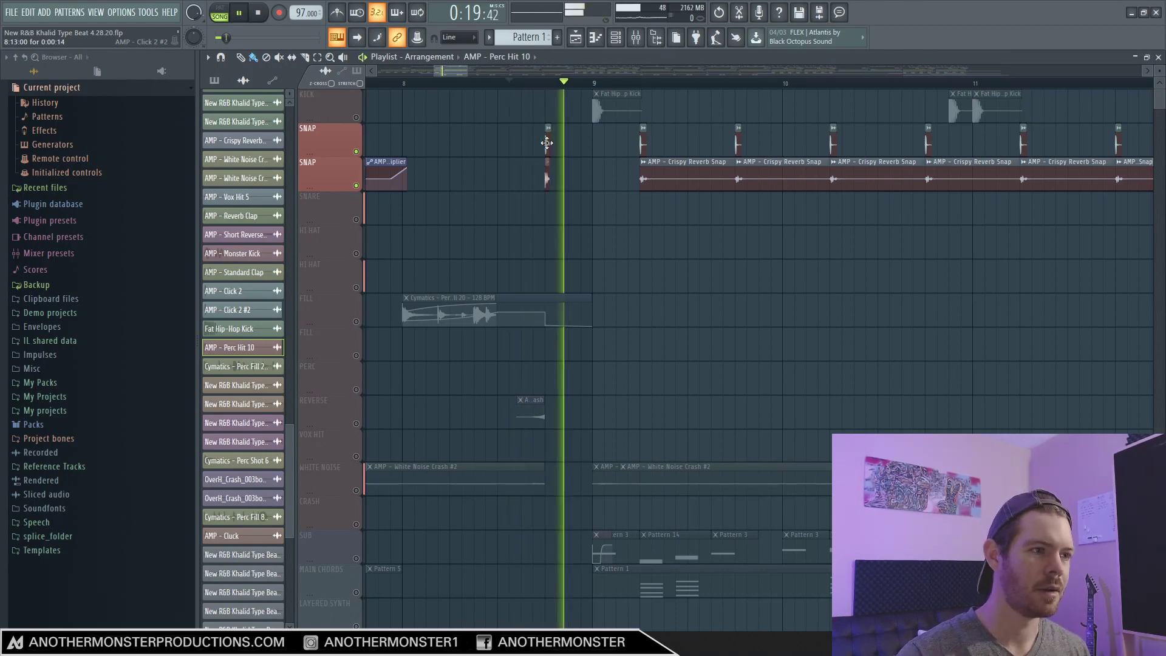
{"action": "key", "text": "space"}
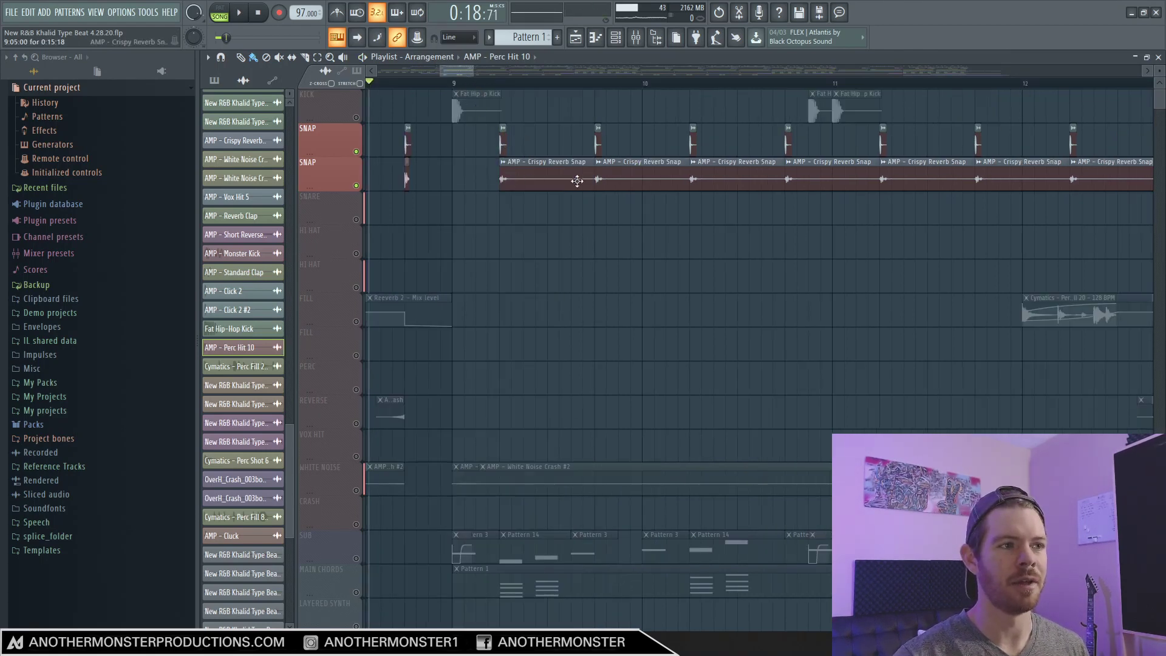
{"action": "key", "text": "space"}
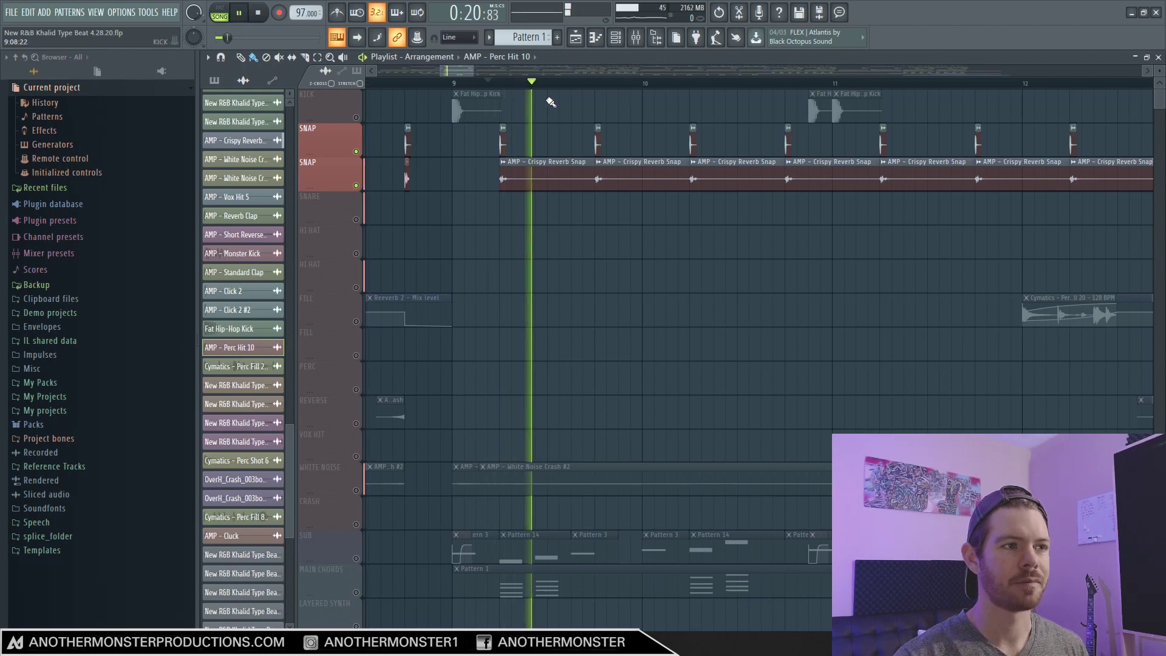
{"action": "mouse_move", "coordinate": [474, 71]}
{"action": "left_mouse_down"}
{"action": "mouse_move", "coordinate": [487, 71]}
{"action": "mouse_move", "coordinate": [470, 71]}
{"action": "left_mouse_up"}
{"action": "key", "text": "space"}
Step: Unmute the KICK track and listen to it with both SNAP tracks from bar 9
{"action": "left_click", "coordinate": [356, 118]}
{"action": "left_click", "coordinate": [438, 83]}
{"action": "key", "text": "space"}
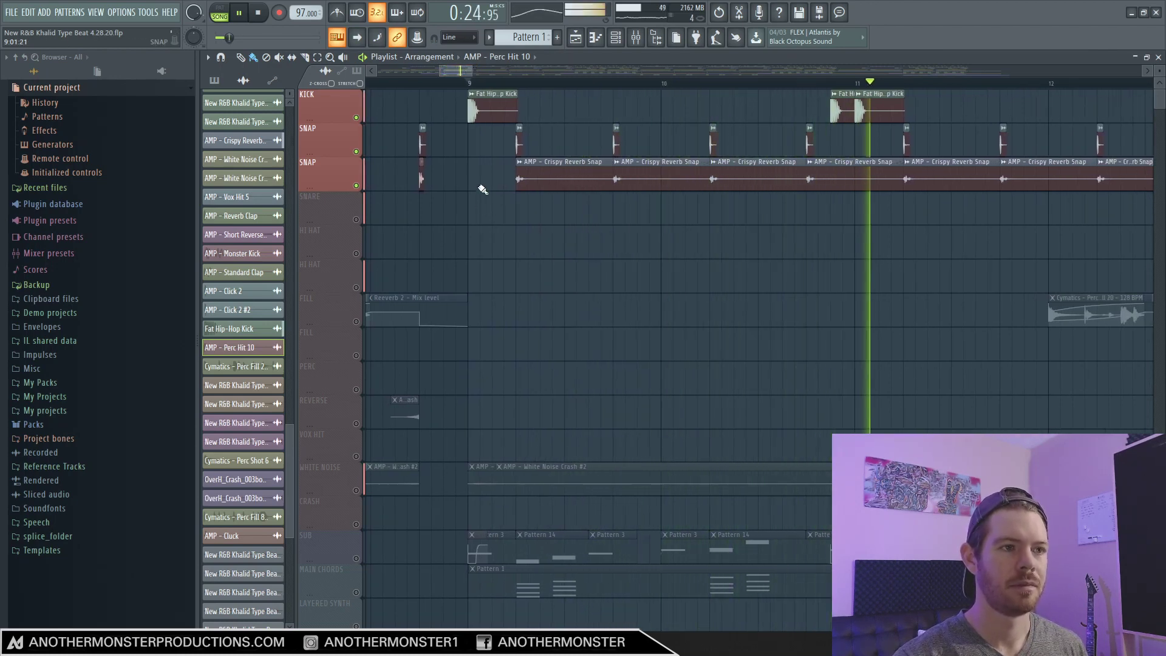
{"action": "key", "text": "space"}
Step: Unmute the SUB, MAIN CHORDS and four VOX tracks alongside the kick and snaps
{"action": "scroll", "coordinate": [399, 499], "scroll_direction": "down", "scroll_amount": 1}
{"action": "scroll", "coordinate": [394, 498], "scroll_direction": "down", "scroll_amount": 1}
{"action": "left_click", "coordinate": [357, 491]}
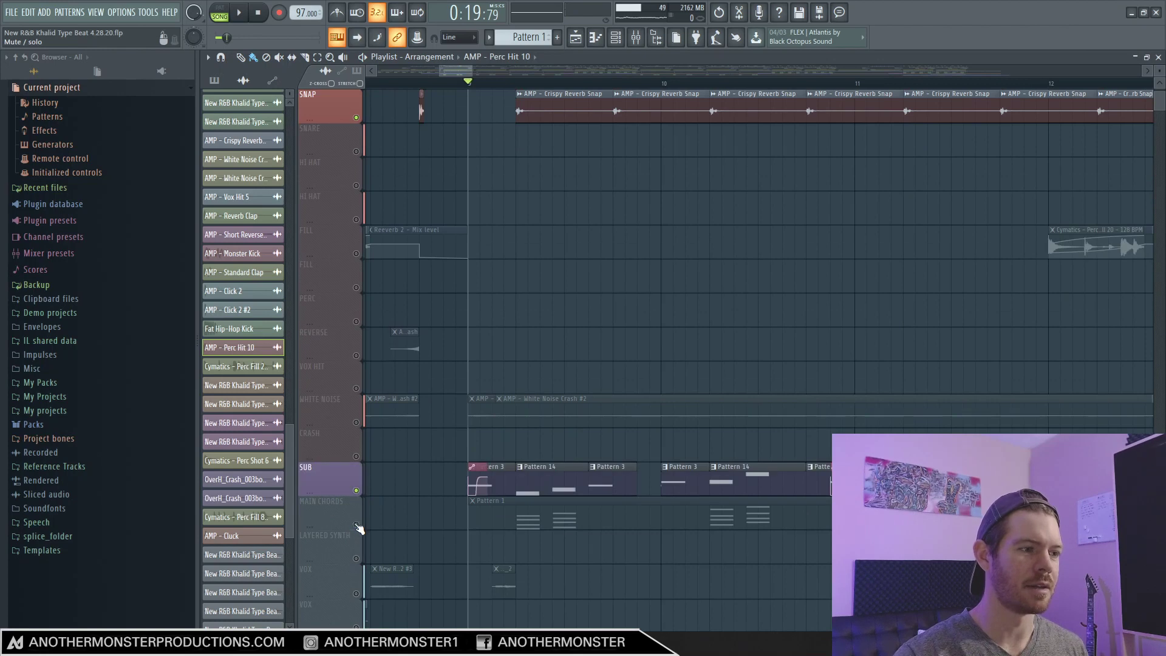
{"action": "left_click", "coordinate": [357, 524]}
{"action": "scroll", "coordinate": [495, 544], "scroll_direction": "down", "scroll_amount": 4}
{"action": "scroll", "coordinate": [384, 488], "scroll_direction": "down", "scroll_amount": 4}
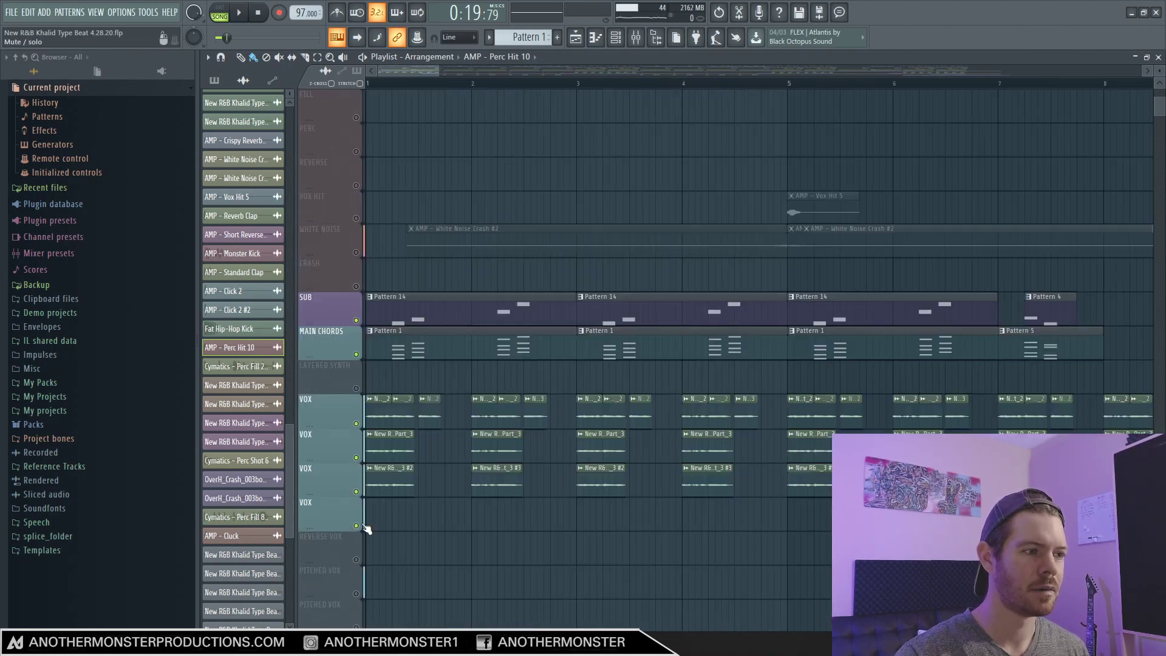
Step: Listen to the kick, snaps, sub, chords and VOX layers around bar 9 and review the drum clips there
{"action": "key", "text": "space"}
{"action": "mouse_move", "coordinate": [448, 75]}
{"action": "left_mouse_down"}
{"action": "mouse_move", "coordinate": [507, 73]}
{"action": "mouse_move", "coordinate": [469, 84]}
{"action": "left_mouse_up"}
{"action": "key", "text": "space"}
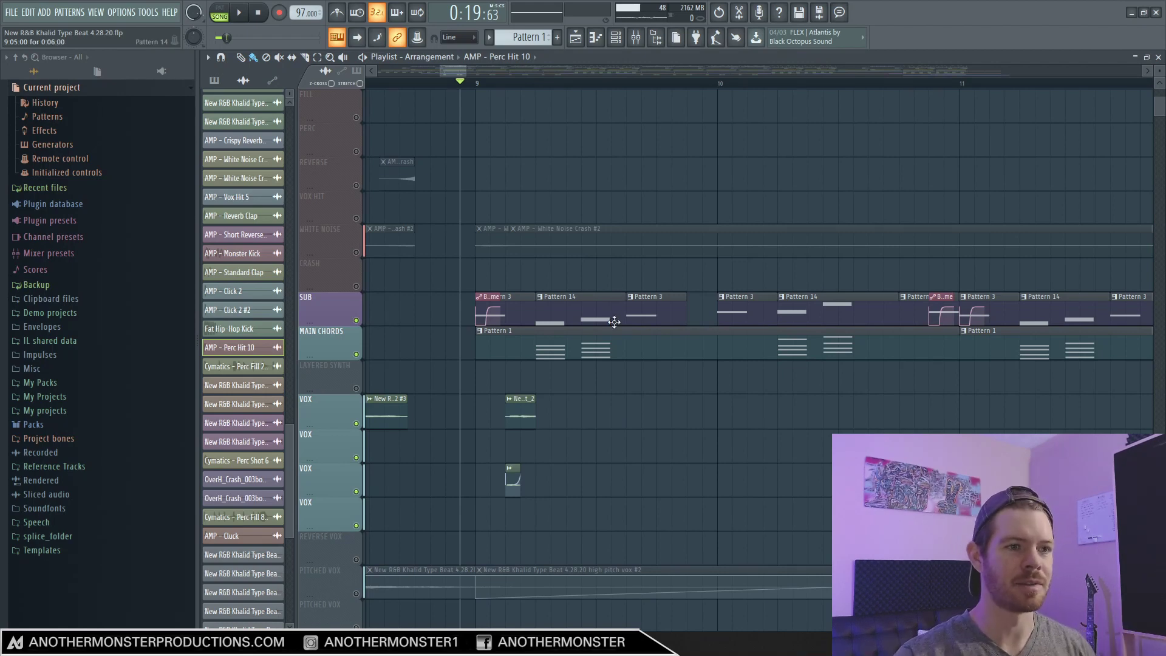
{"action": "scroll", "coordinate": [681, 345], "scroll_direction": "up", "scroll_amount": 4}
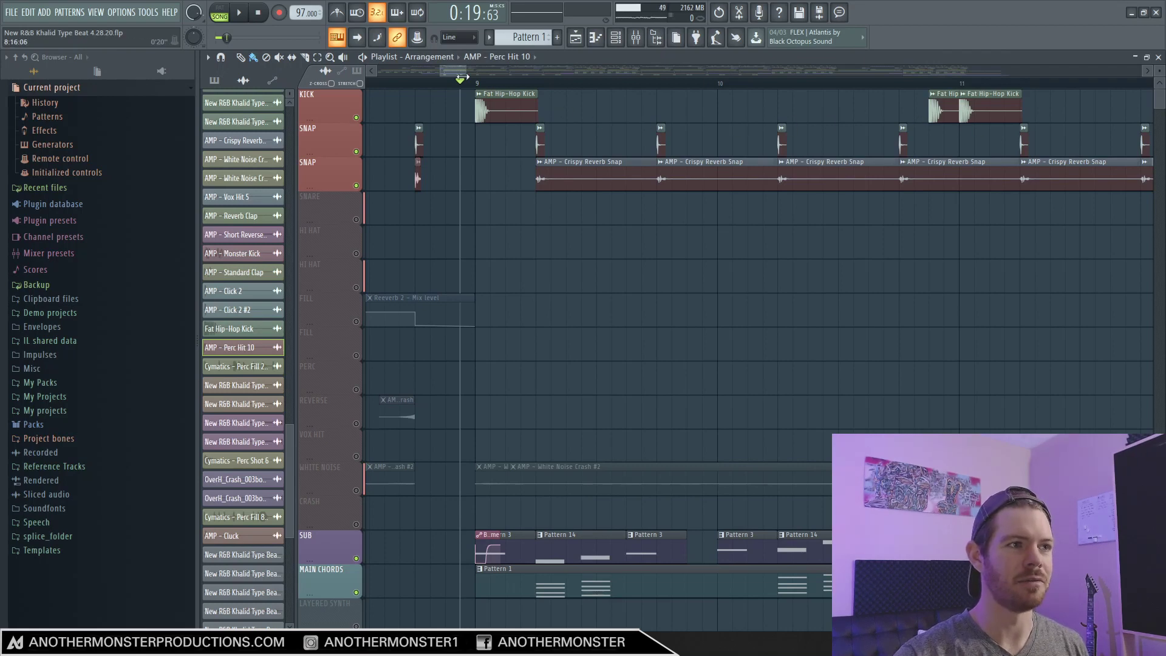
{"action": "left_click_drag", "start_coordinate": [460, 78], "coordinate": [483, 90]}
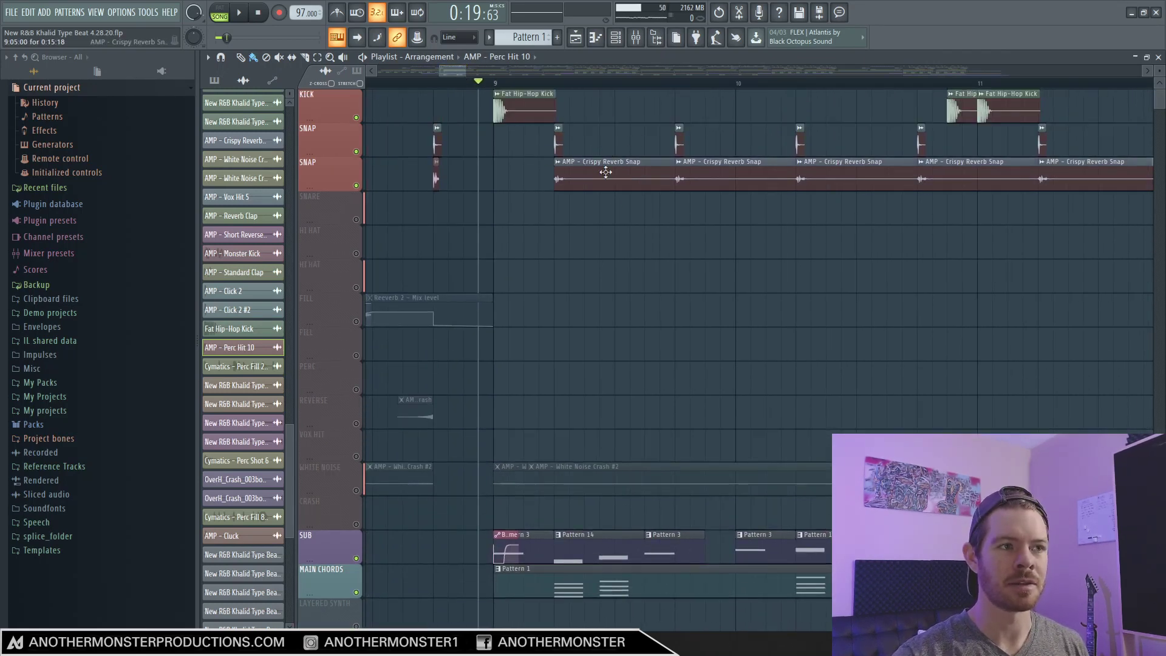
Step: Unmute the first PITCHED VOX track and the REVERSE VOX track
{"action": "scroll", "coordinate": [605, 173], "scroll_direction": "down", "scroll_amount": 4}
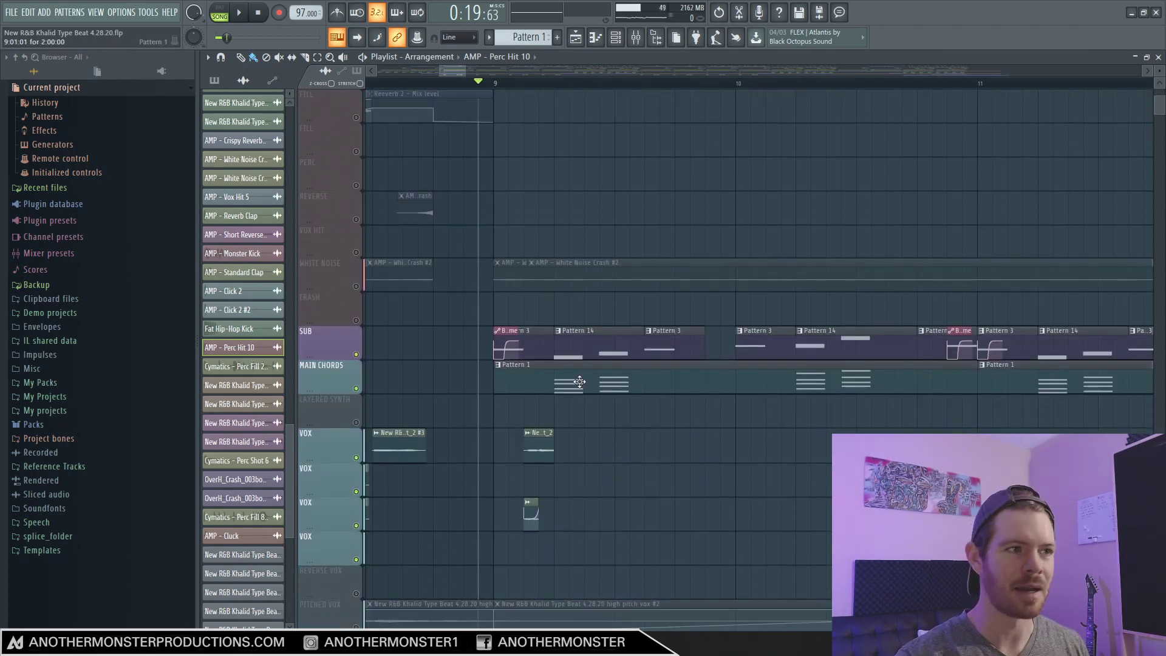
{"action": "scroll", "coordinate": [577, 304], "scroll_direction": "down", "scroll_amount": 6}
{"action": "scroll", "coordinate": [571, 229], "scroll_direction": "down", "scroll_amount": 3, "text": "ctrl"}
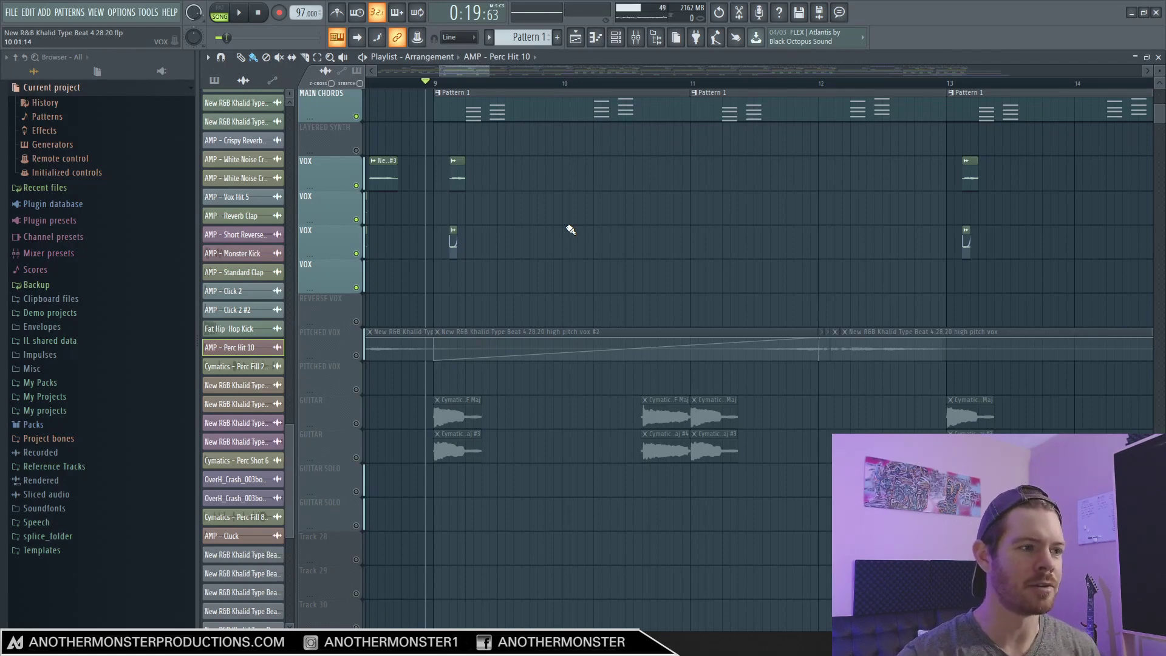
{"action": "left_click", "coordinate": [356, 356]}
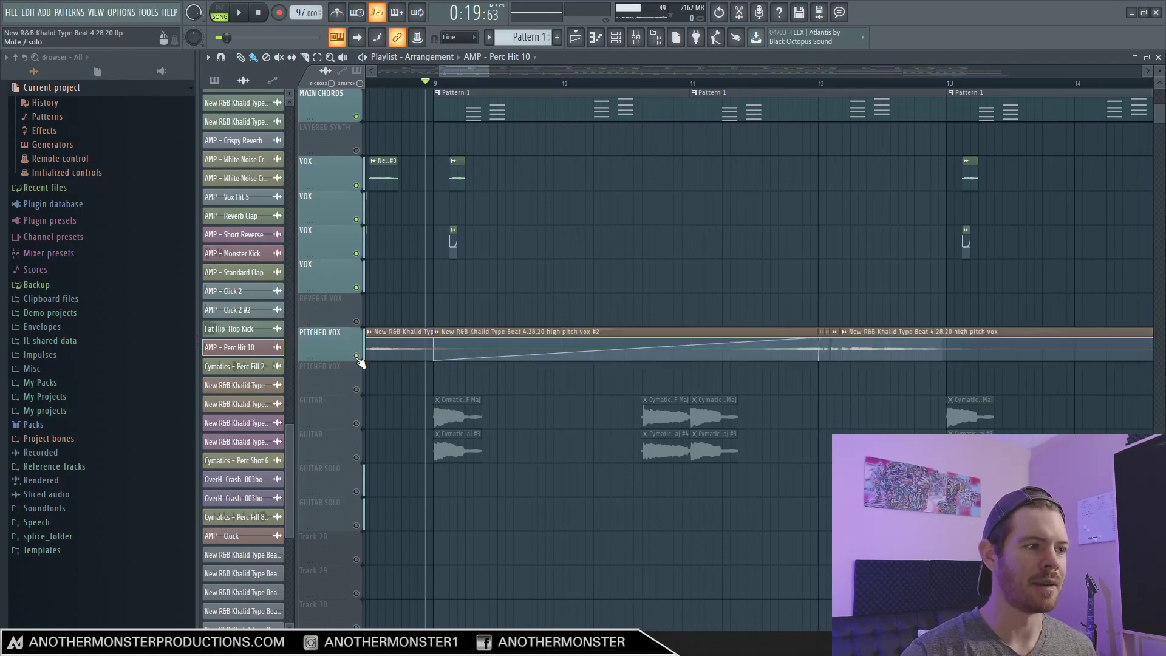
{"action": "left_click", "coordinate": [356, 321]}
{"action": "left_click_drag", "start_coordinate": [455, 70], "coordinate": [431, 70]}
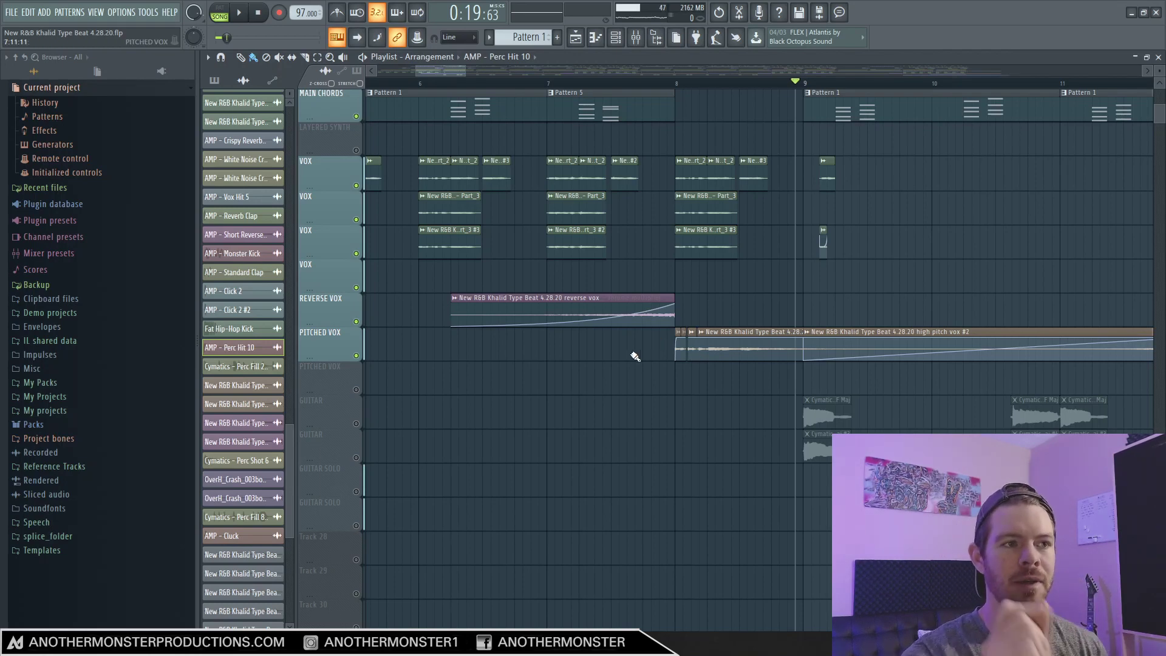
Step: Solo the second VOX track and listen to its vocal clip from bar 8
{"action": "left_click", "coordinate": [671, 82]}
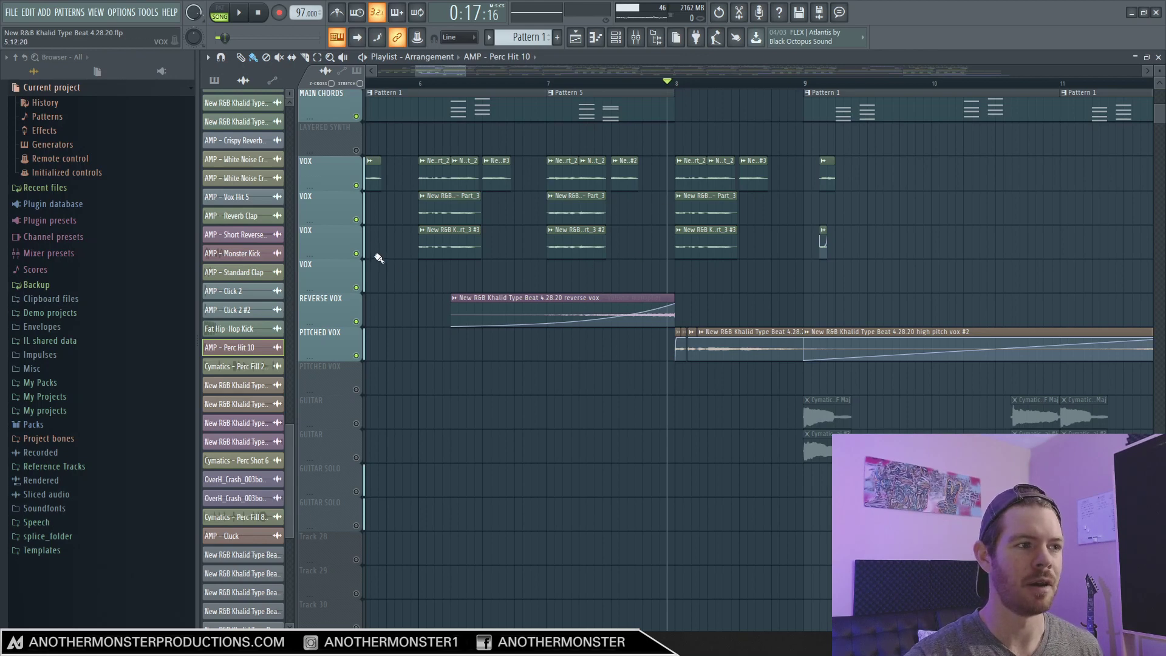
{"action": "right_click", "coordinate": [356, 253]}
{"action": "right_click", "coordinate": [351, 219]}
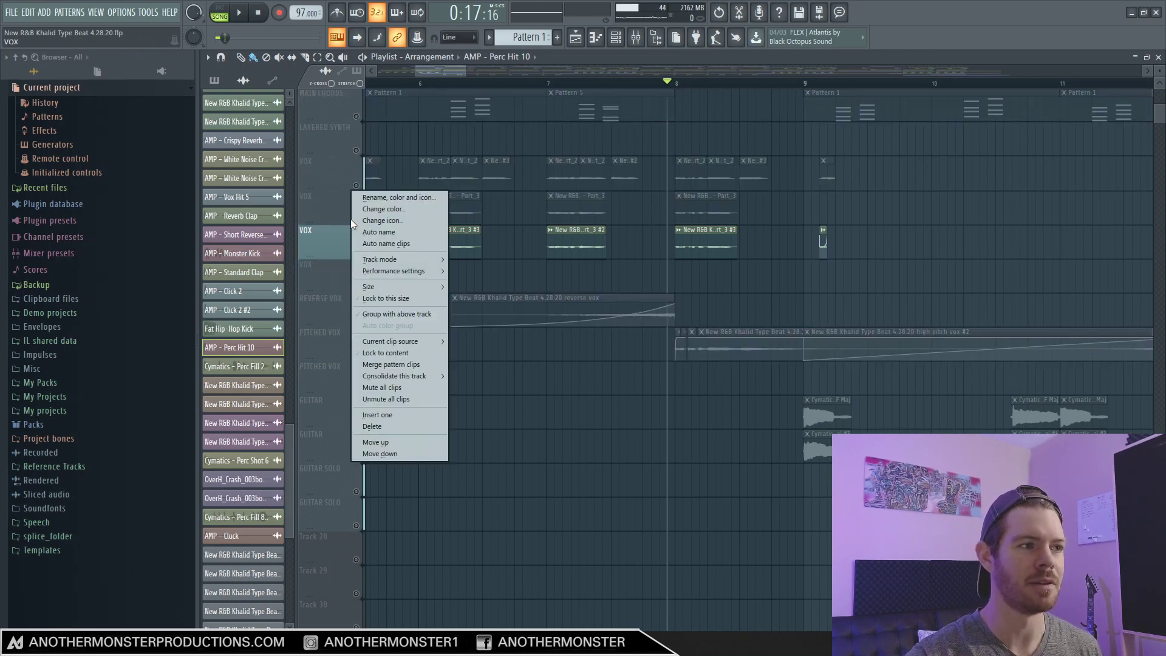
{"action": "key", "text": "Escape"}
{"action": "right_click", "coordinate": [357, 220]}
{"action": "key", "text": "space"}
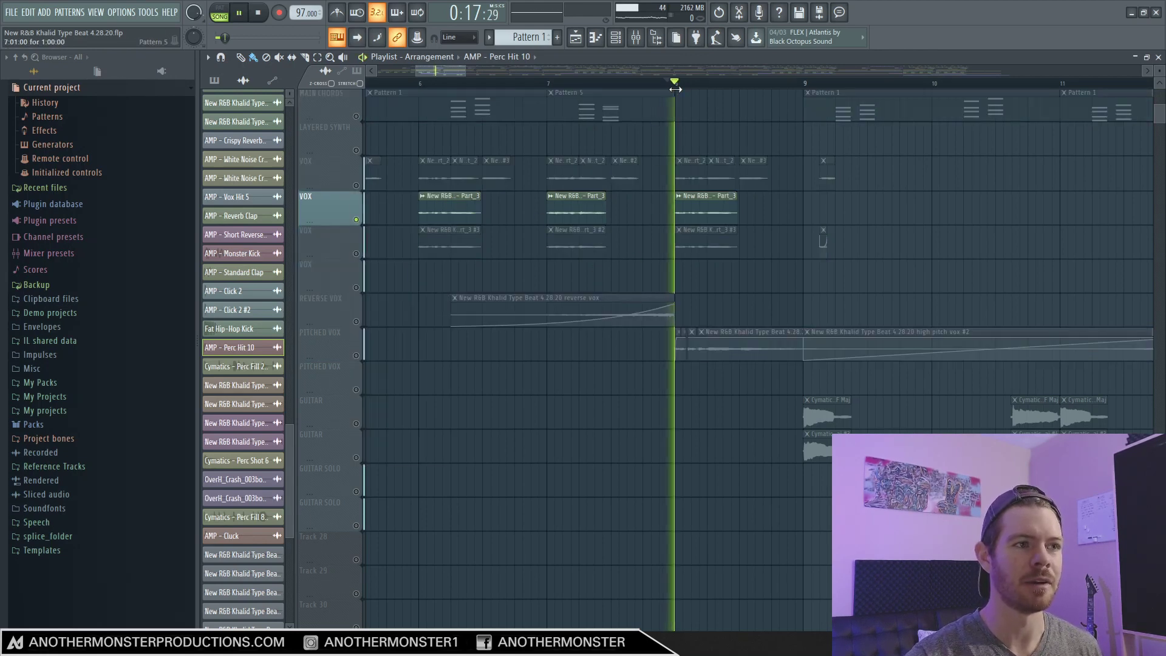
{"action": "key", "text": "space"}
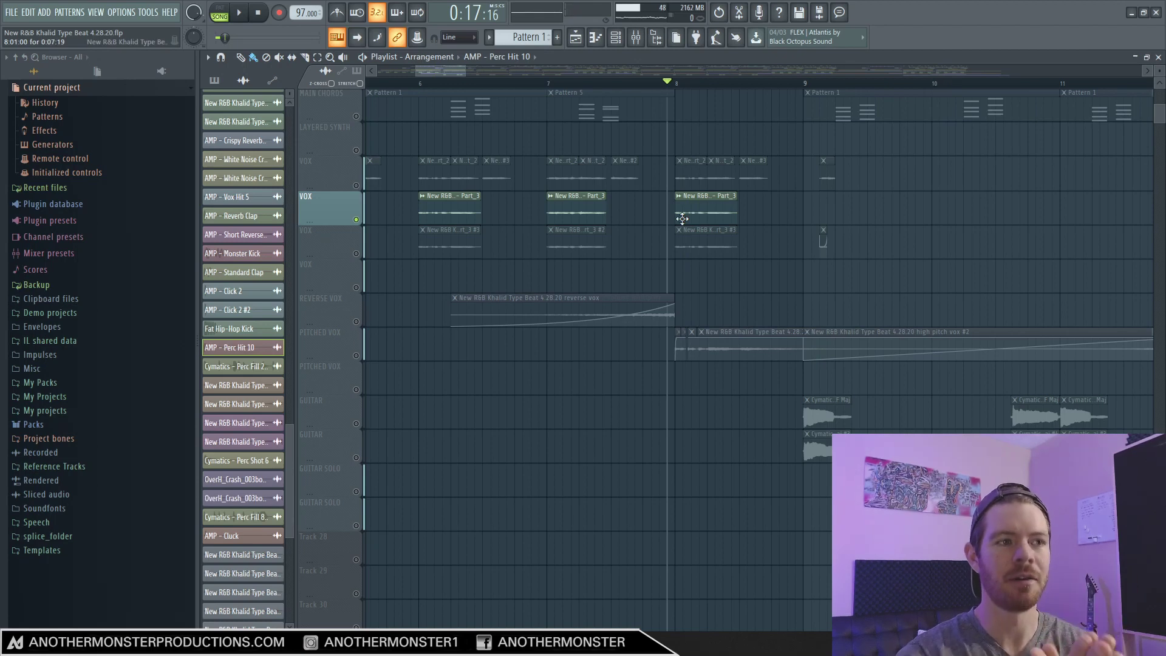
{"action": "left_click", "coordinate": [541, 85]}
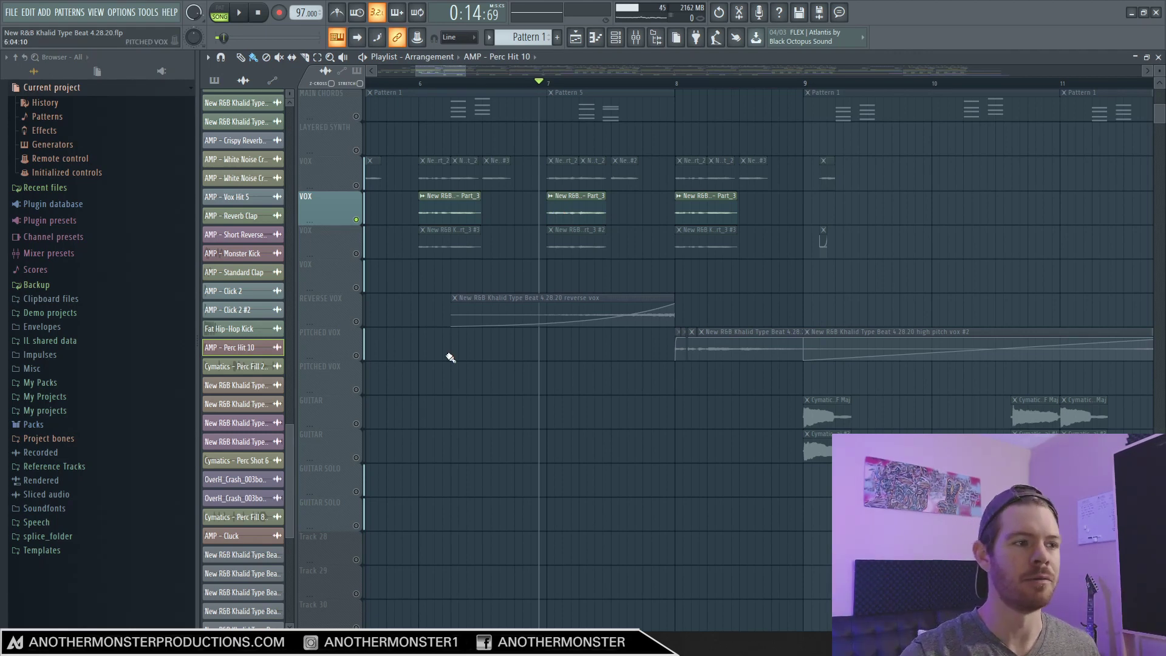
Step: Unmute the chords, sub and first three VOX tracks with PITCHED VOX, and open the high pitch vox #2 clip's channel settings
{"action": "left_click", "coordinate": [365, 316]}
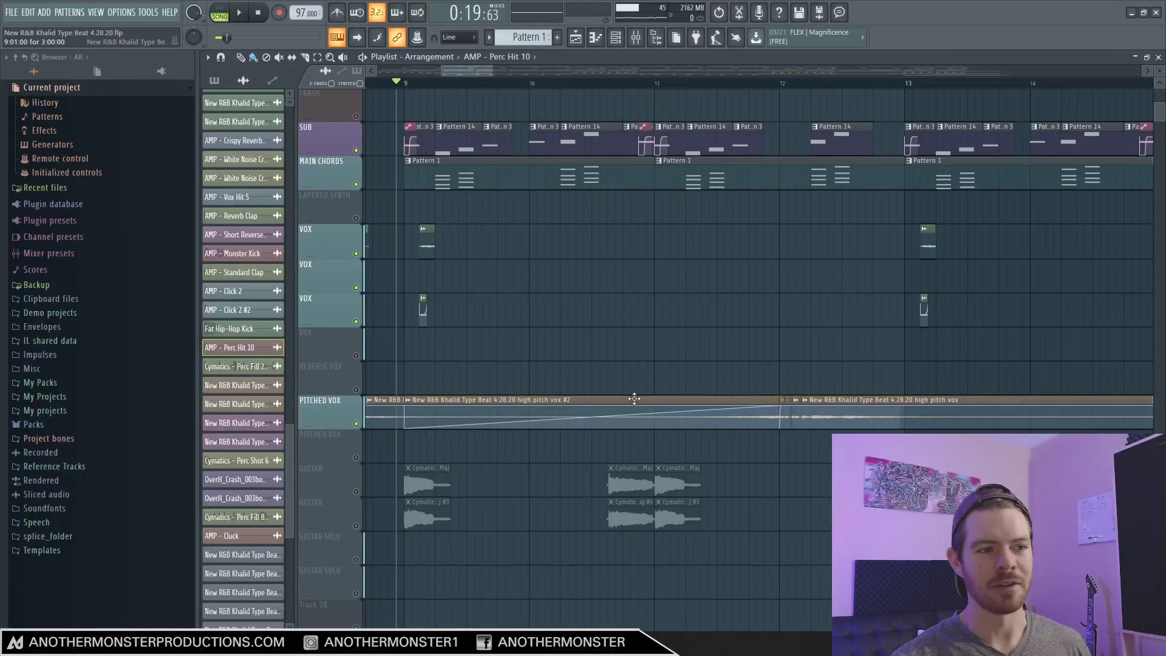
{"action": "left_click", "coordinate": [408, 402]}
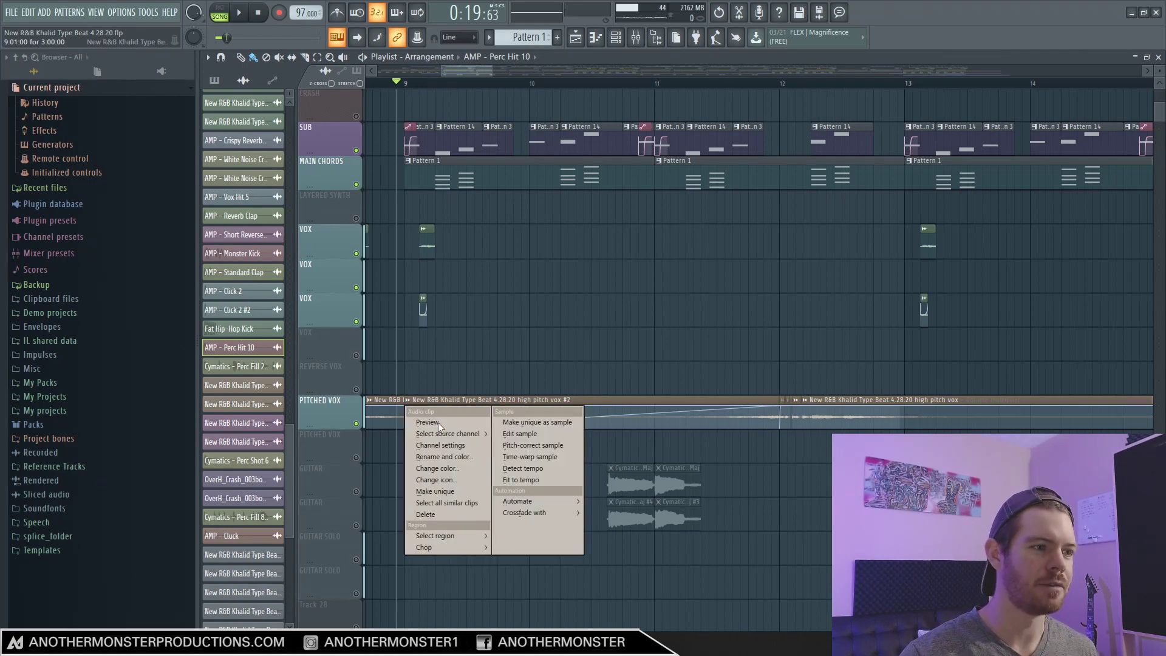
{"action": "left_click", "coordinate": [447, 446]}
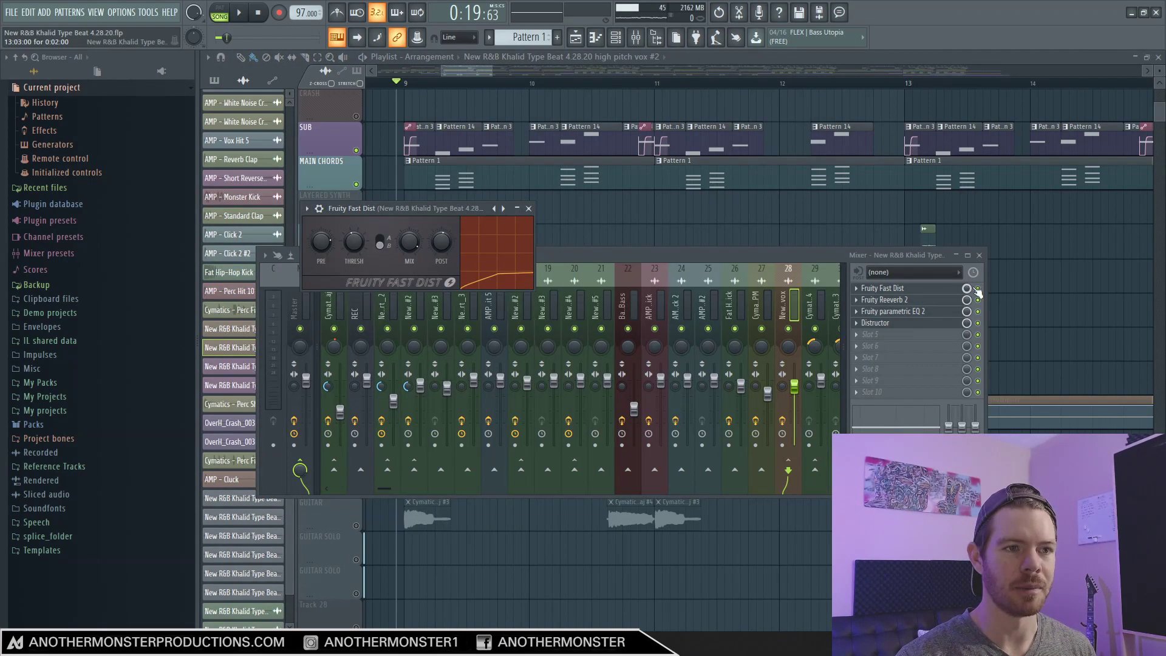
Step: Solo the PITCHED VOX track, bypass its mixer effects, and compare the high pitch vox dry and with Fruity Fast Dist near bar 12
{"action": "left_click", "coordinate": [978, 289]}
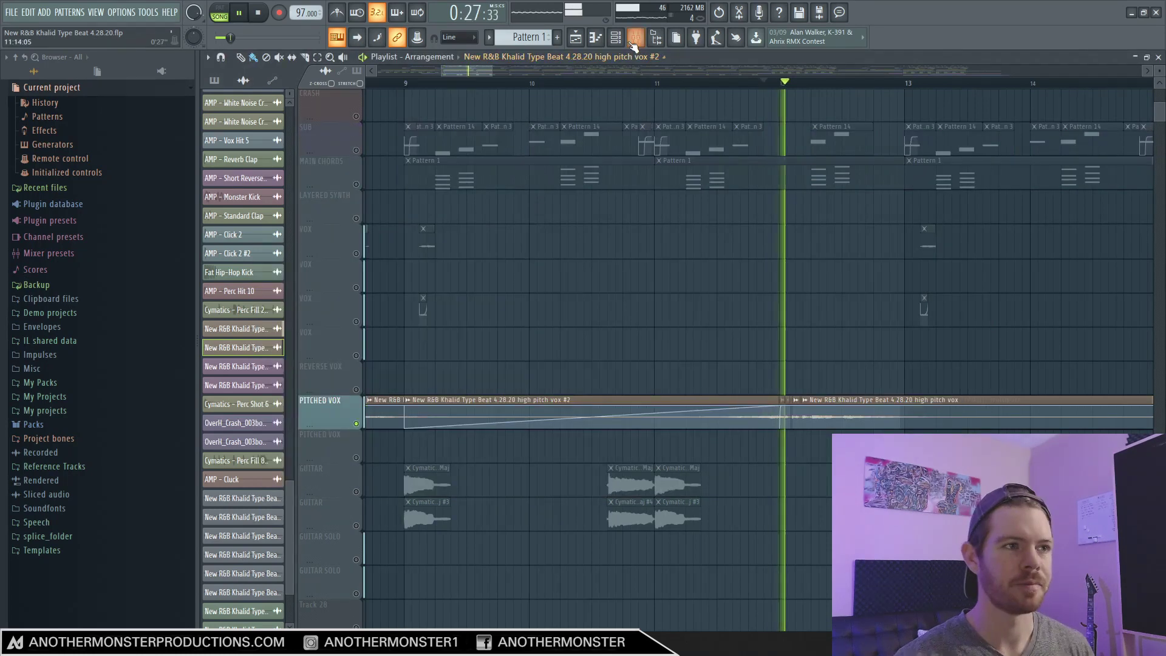
{"action": "key", "text": "F9"}
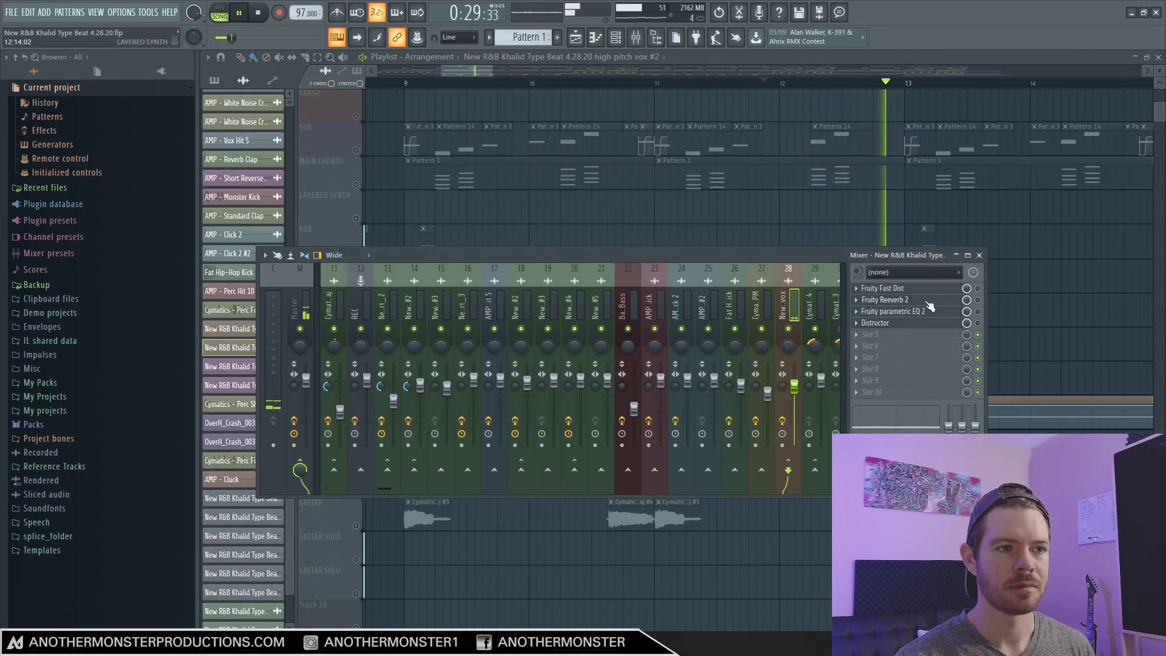
{"action": "key", "text": "space"}
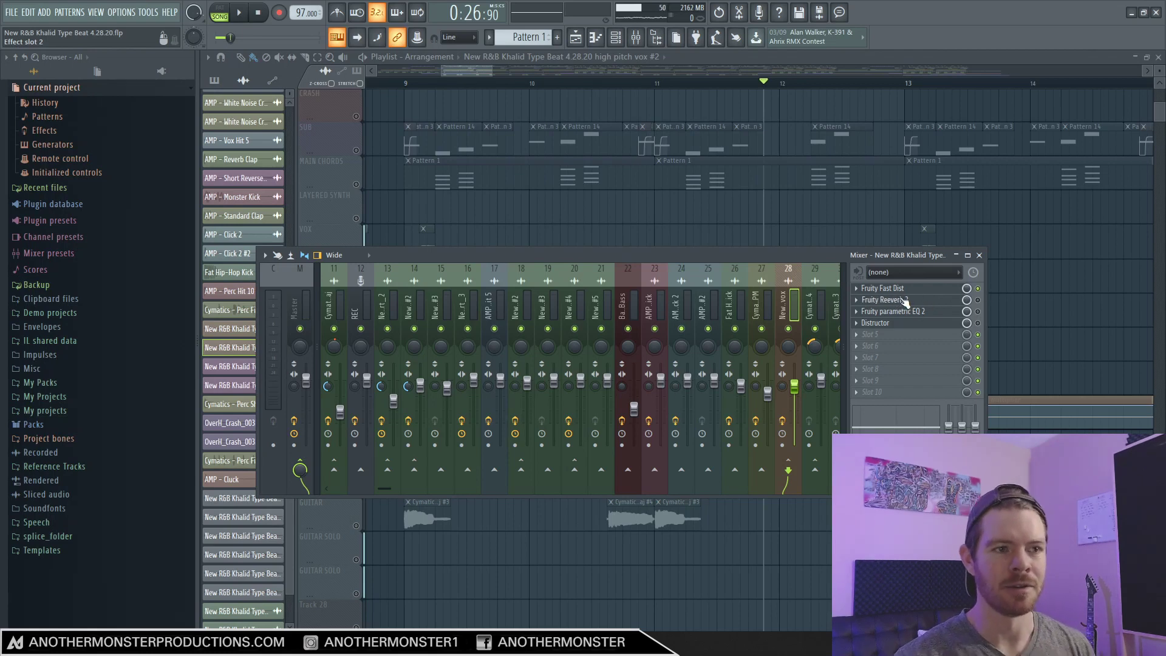
{"action": "key", "text": "space"}
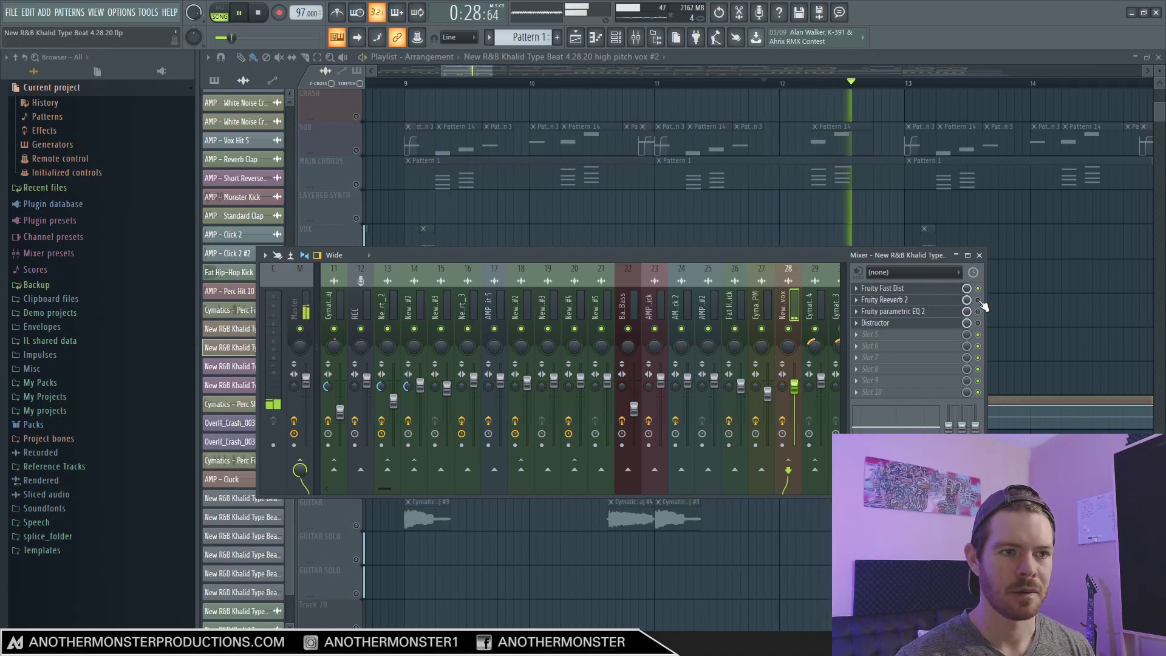
Step: Audition the high pitch vox with Fruity Reeverb 2 enabled, and again with the channel's effects bypassed
{"action": "left_click", "coordinate": [907, 300]}
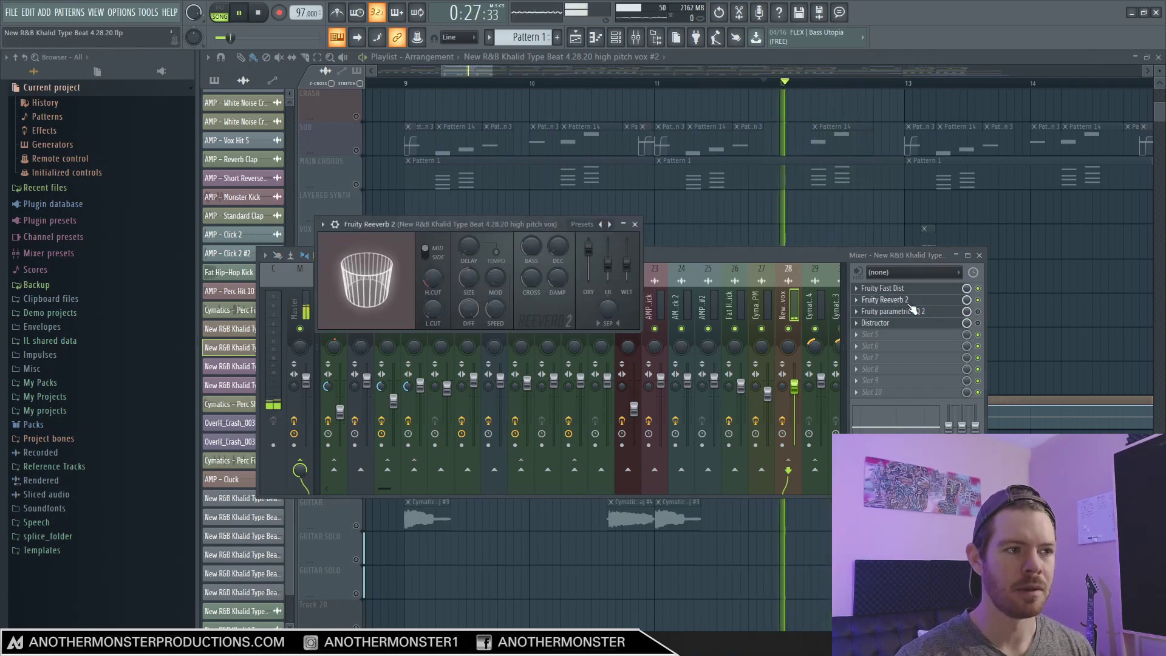
{"action": "left_click", "coordinate": [982, 307]}
{"action": "key", "text": "space"}
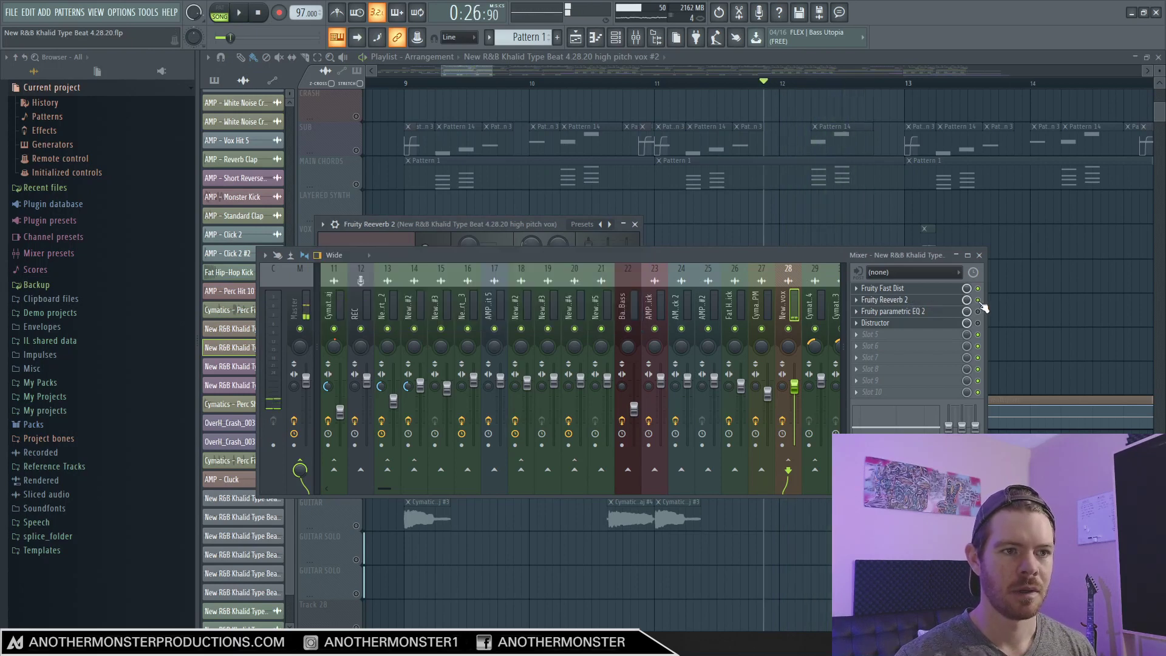
{"action": "key", "text": "space"}
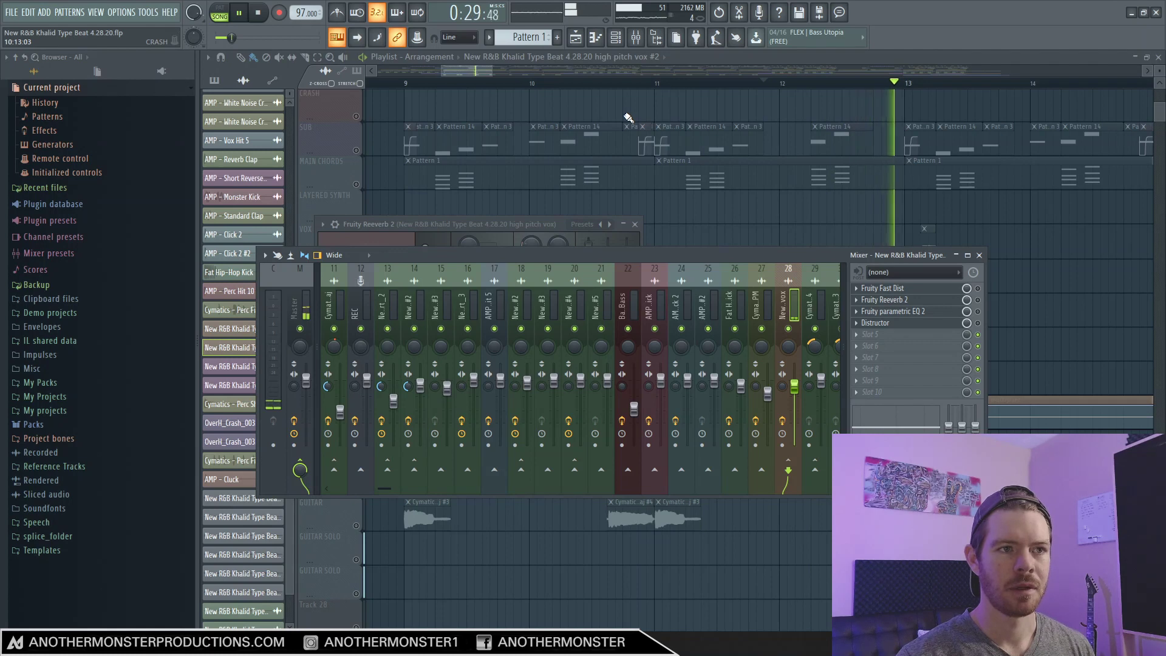
{"action": "key", "text": "space"}
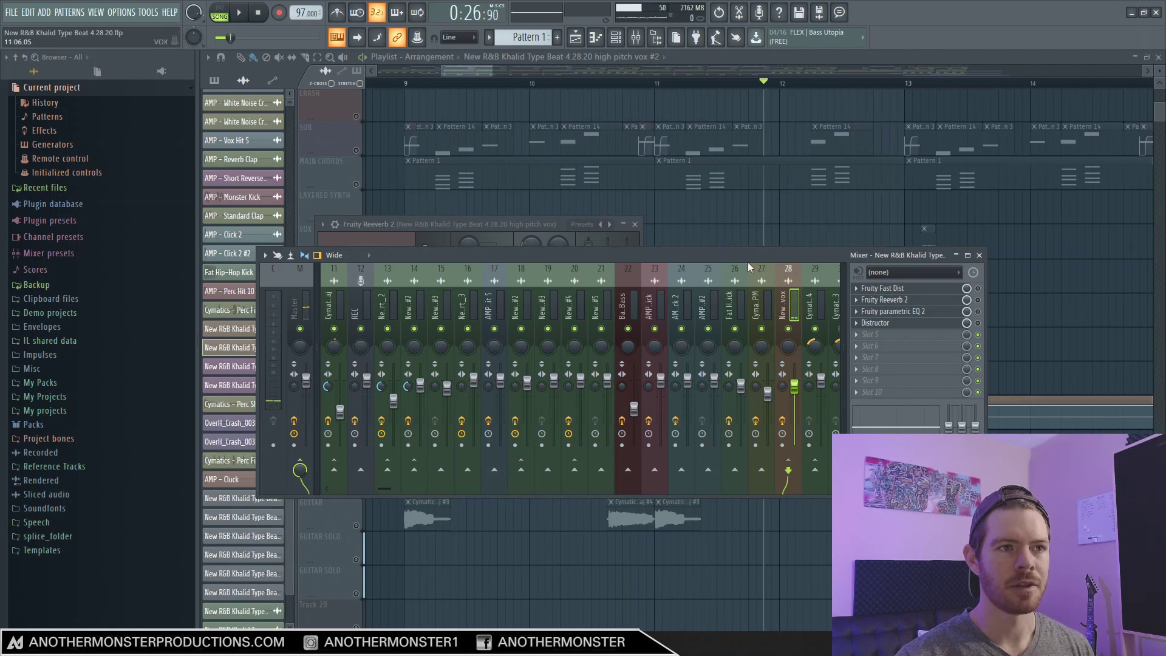
Step: Re-enable Fruity Reeverb 2 on the high pitch vox channel and examine its settings
{"action": "left_click", "coordinate": [978, 301]}
{"action": "left_click", "coordinate": [902, 301]}
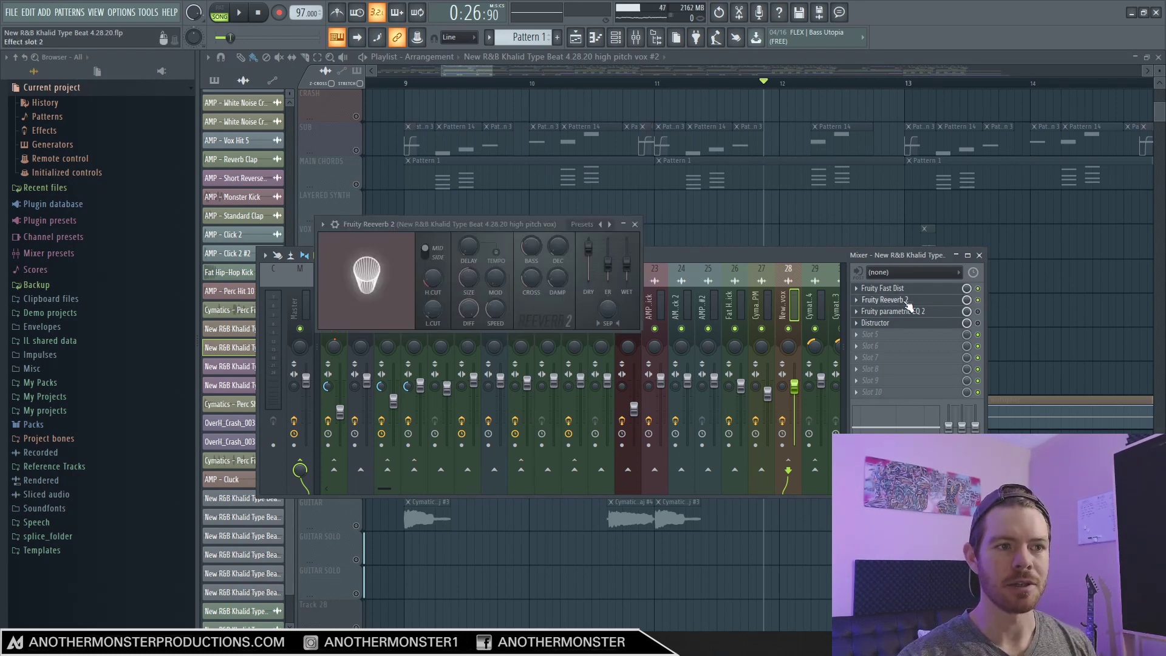
{"action": "left_click", "coordinate": [902, 301]}
{"action": "left_click", "coordinate": [902, 301]}
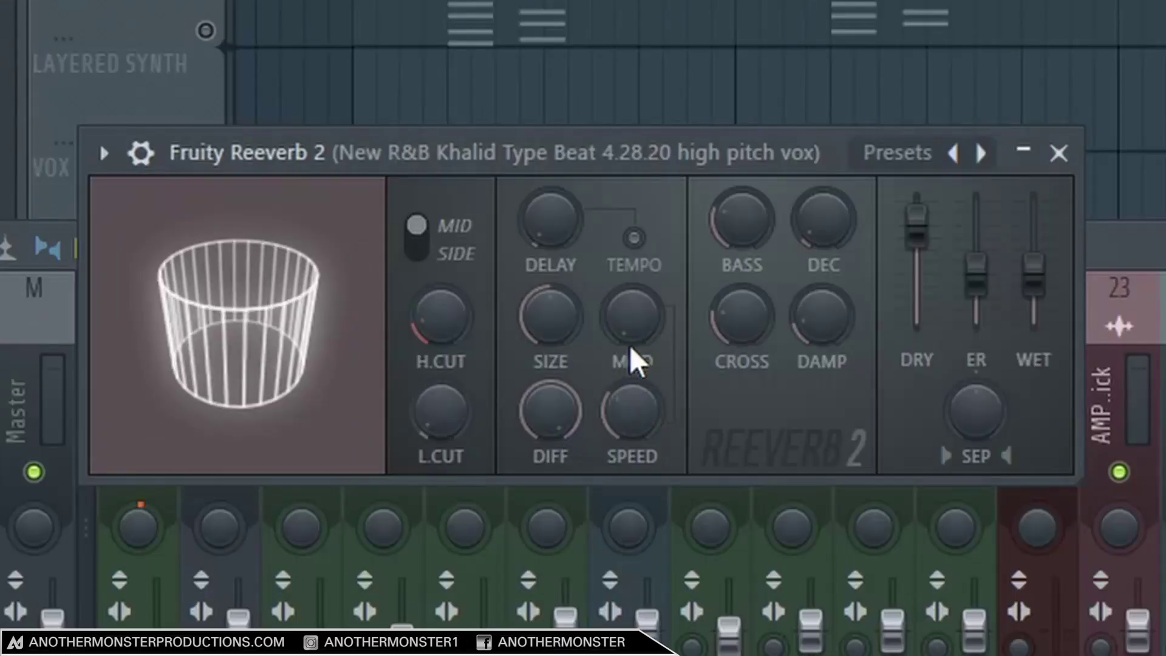
Step: Enable Fruity parametric EQ 2 on the high pitch vox channel, open its curve and listen to the vocal through it
{"action": "left_click", "coordinate": [977, 311]}
{"action": "left_click", "coordinate": [911, 311]}
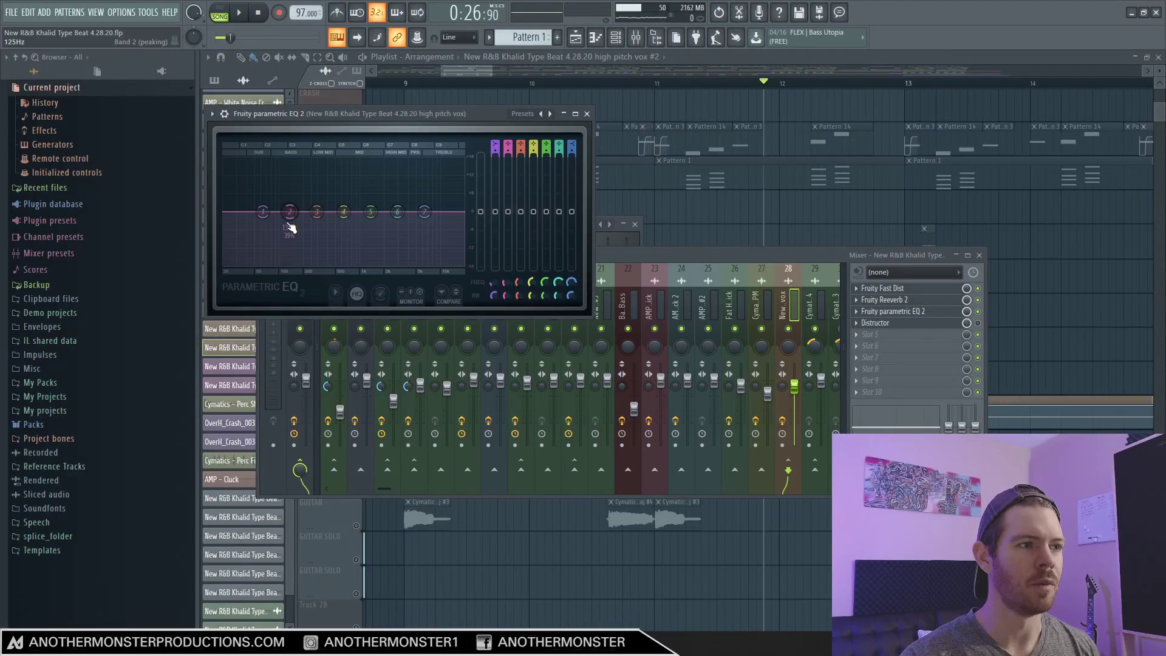
{"action": "key", "text": "space"}
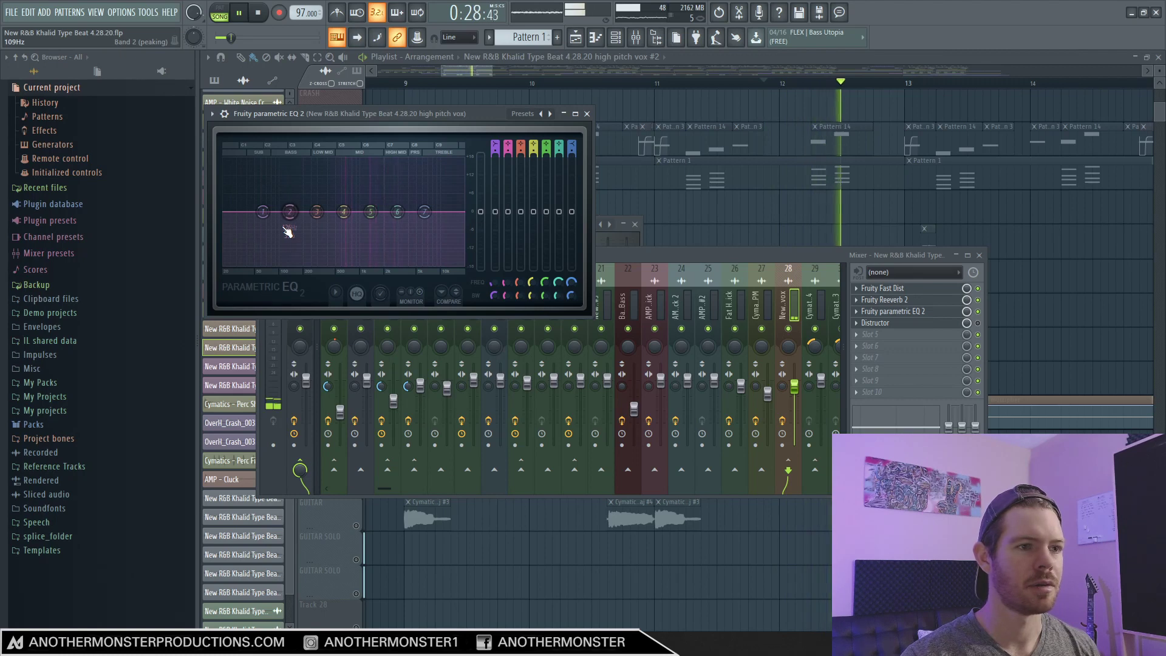
{"action": "key", "text": "space"}
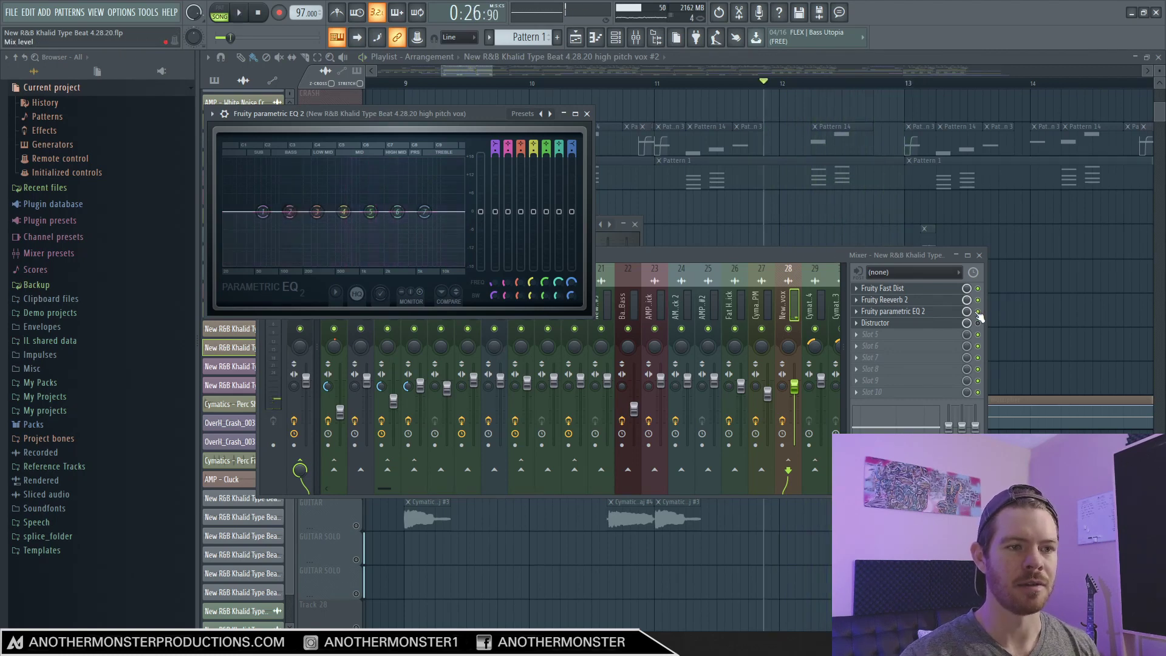
Step: Enable Distructor on the high pitch vox channel, listen to the vocal through it and open its filter settings
{"action": "left_click", "coordinate": [982, 329]}
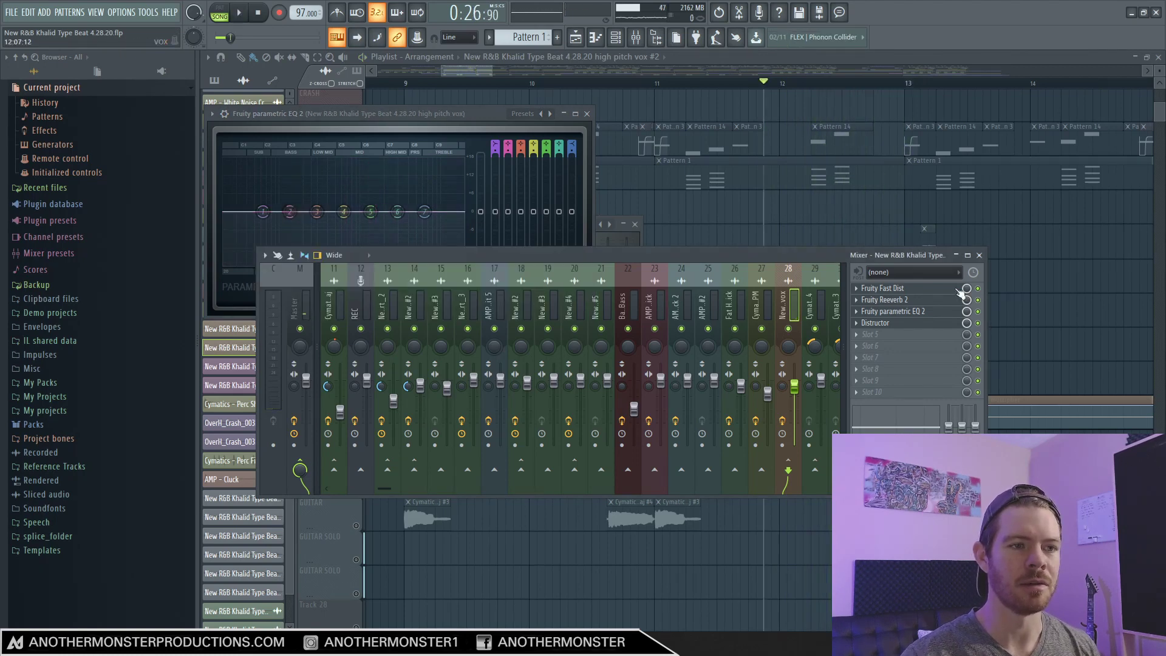
{"action": "left_click", "coordinate": [586, 114]}
{"action": "key", "text": "space"}
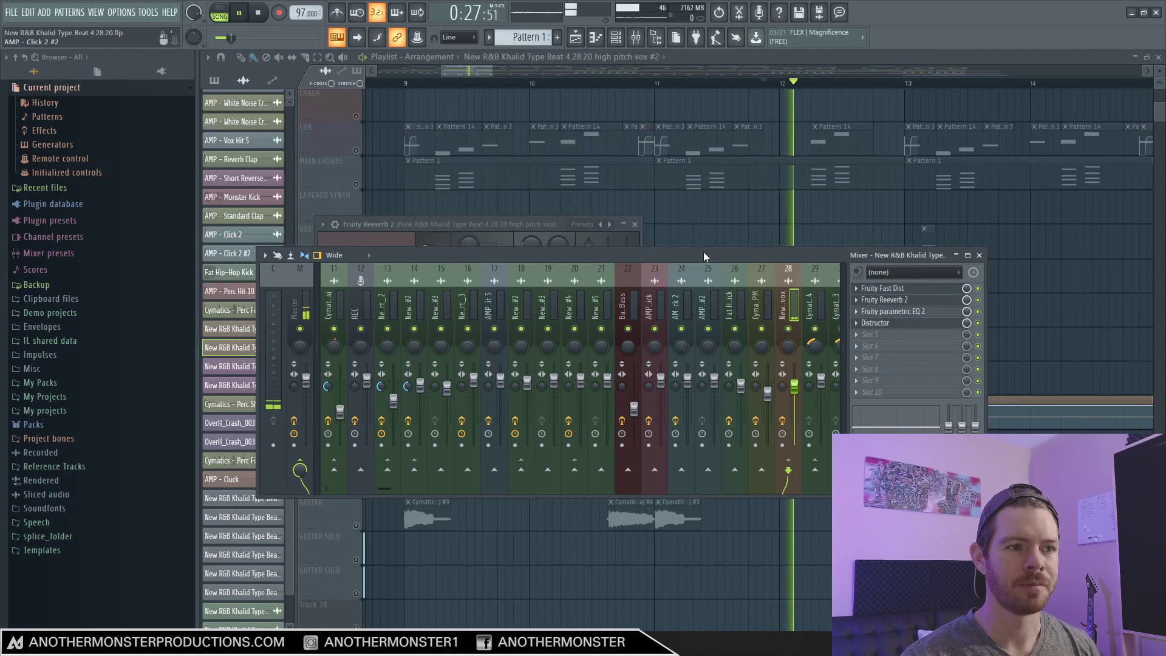
{"action": "left_click", "coordinate": [908, 326]}
{"action": "key", "text": "space"}
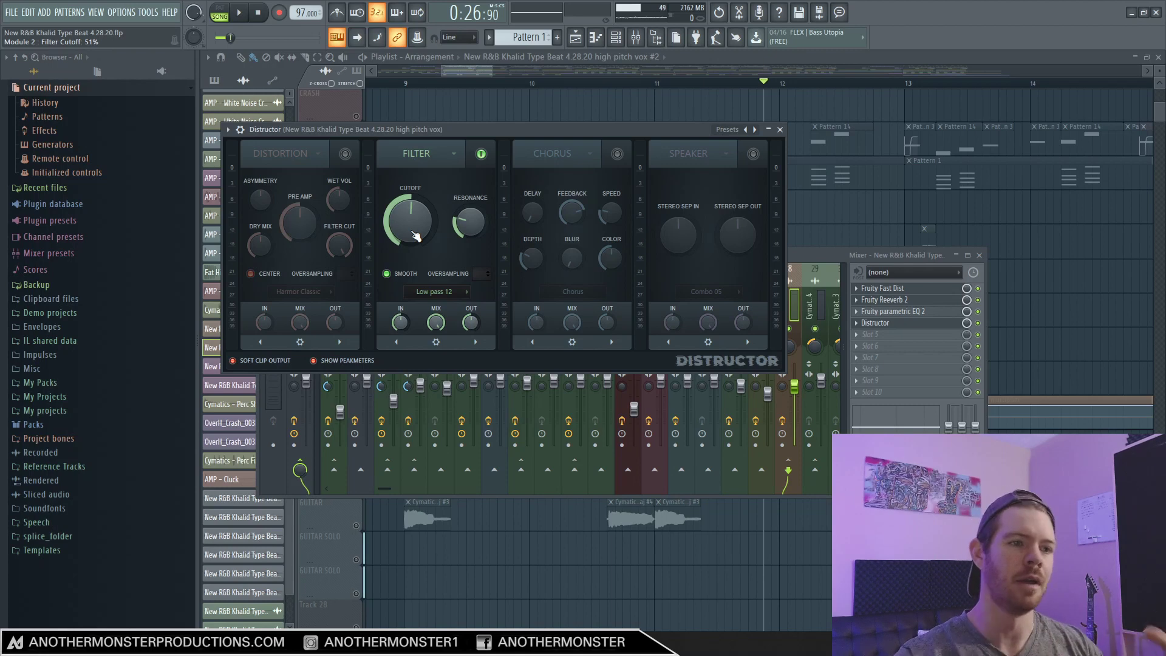
Step: Restore the SUB, MAIN CHORDS and VOX tracks and listen to them with PITCHED VOX from bar 9 and from bar 10
{"action": "left_click_drag", "start_coordinate": [492, 73], "coordinate": [497, 74]}
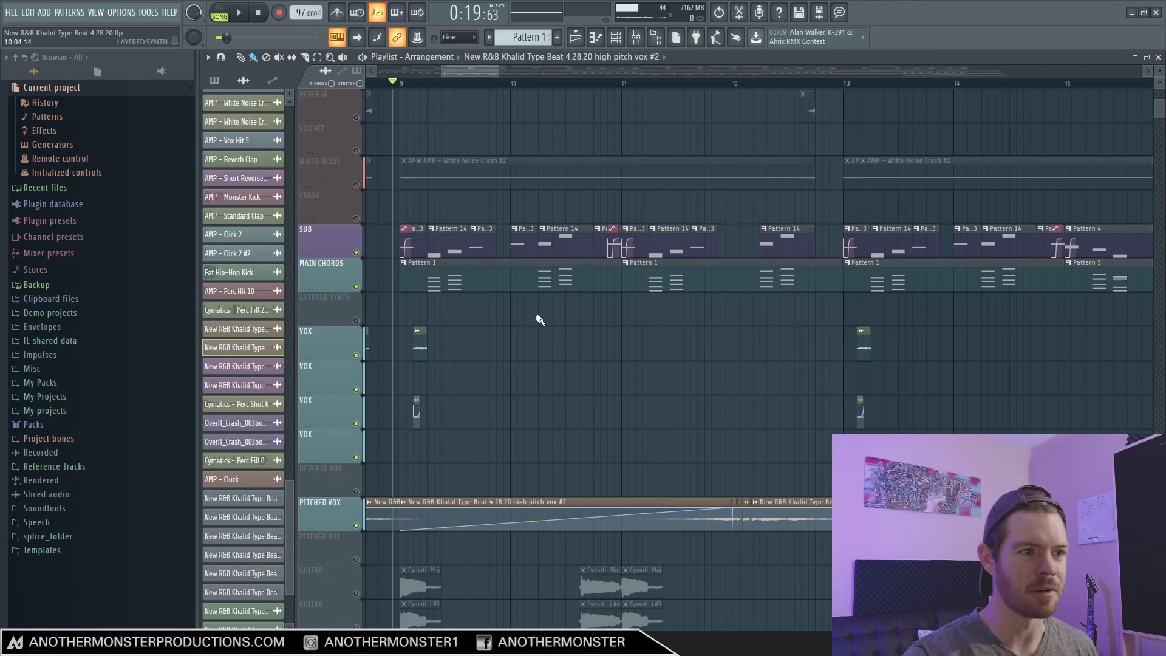
{"action": "key", "text": "space"}
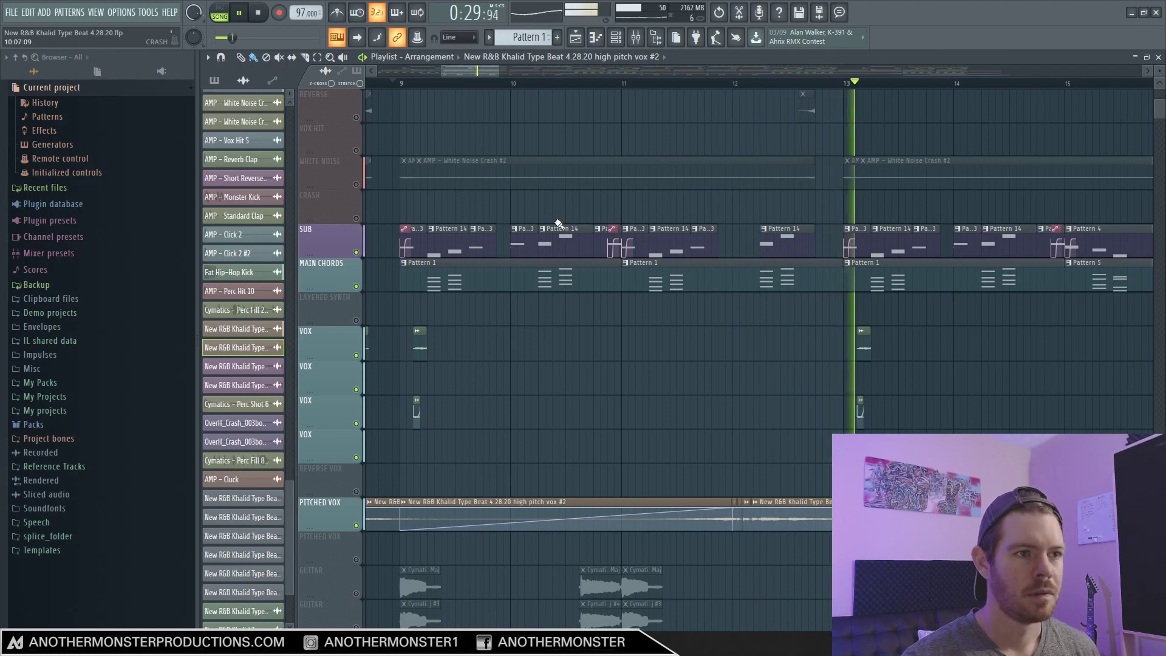
{"action": "key", "text": "space"}
{"action": "scroll", "coordinate": [598, 377], "scroll_direction": "down", "scroll_amount": 5}
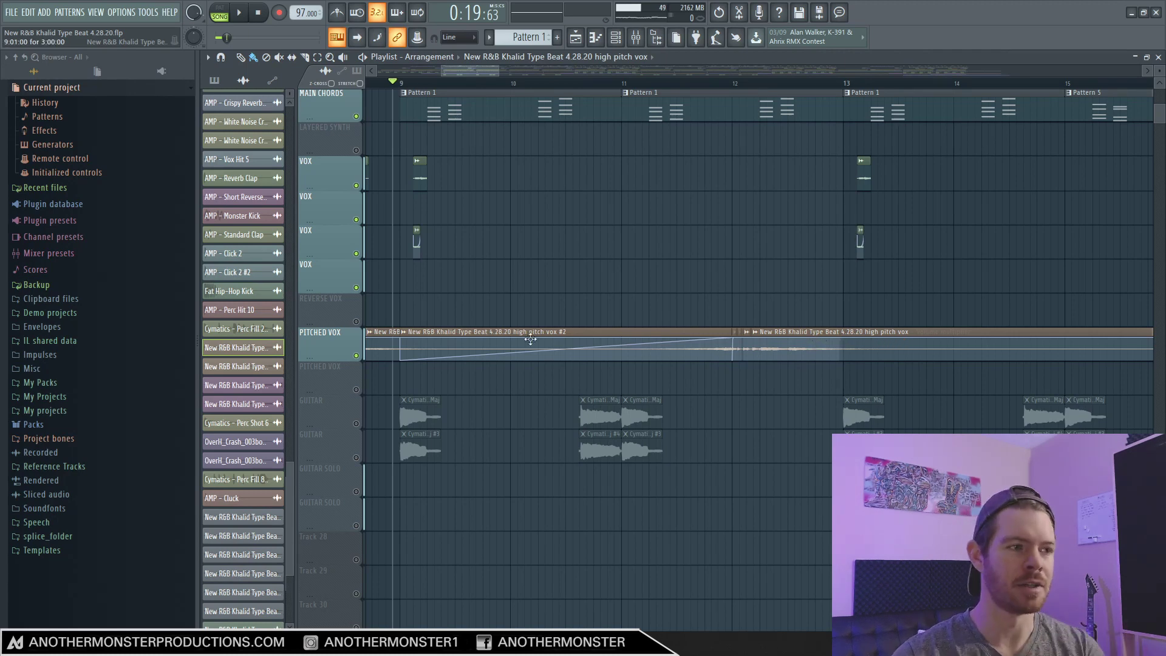
{"action": "left_click", "coordinate": [542, 84]}
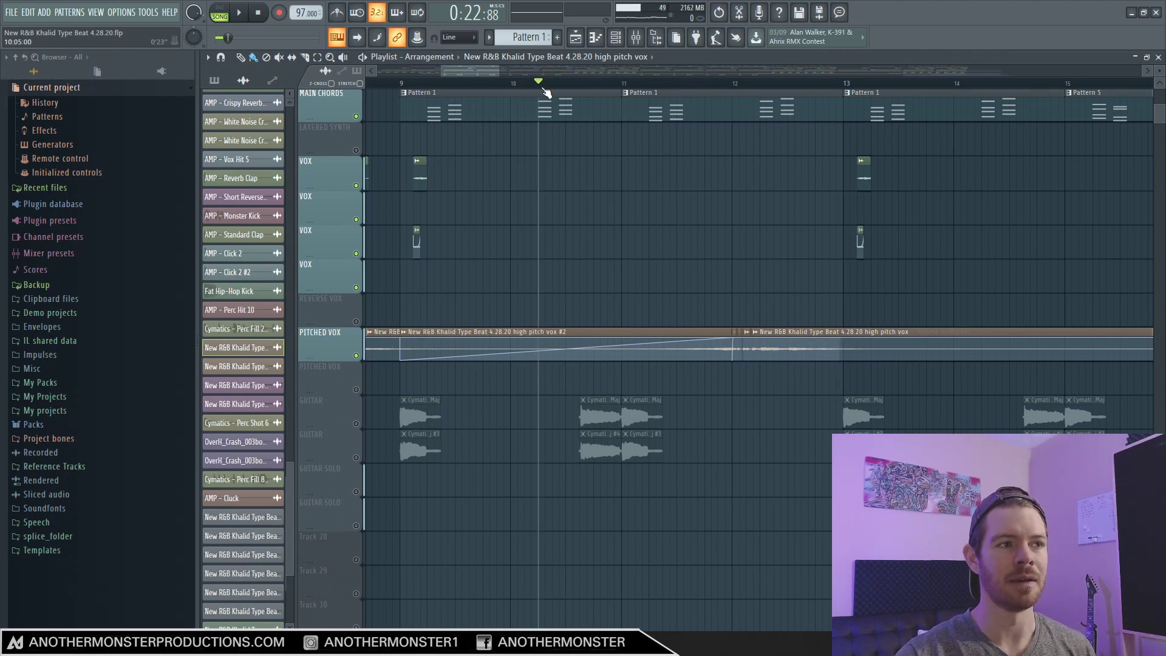
{"action": "key", "text": "space"}
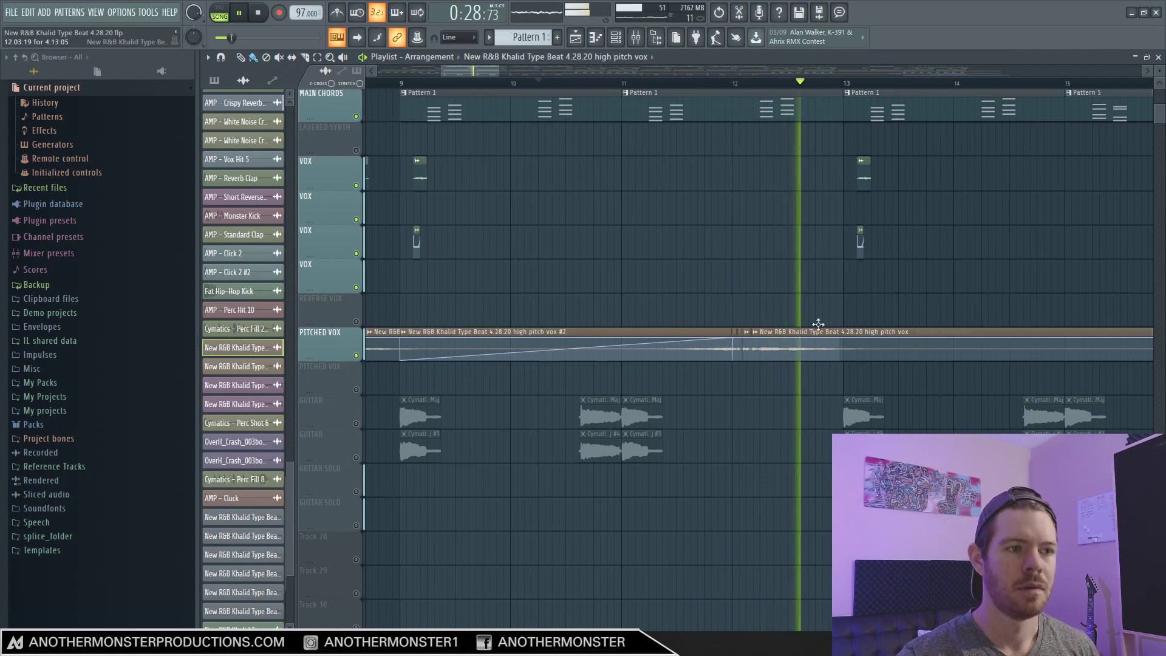
{"action": "key", "text": "space"}
Step: Unmute the REVERSE, first FILL, KICK and both SNAP tracks, and listen to the section leading into bar 13
{"action": "scroll", "coordinate": [388, 289], "scroll_direction": "up", "scroll_amount": 5}
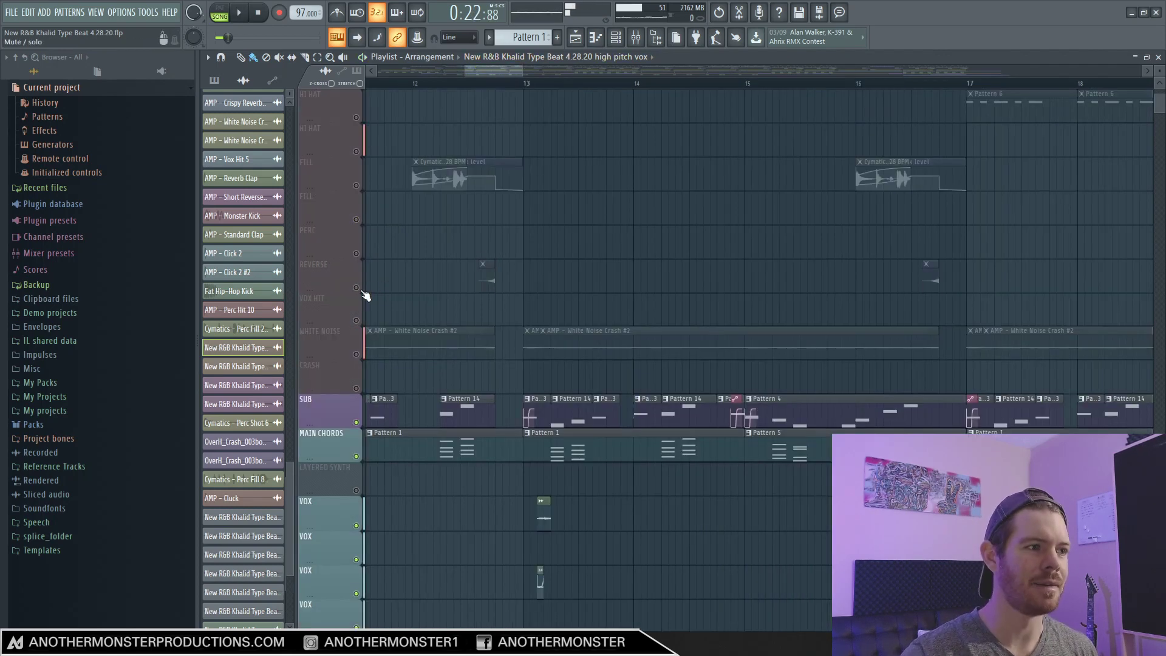
{"action": "left_click", "coordinate": [356, 287]}
{"action": "left_click_drag", "start_coordinate": [530, 72], "coordinate": [504, 72]}
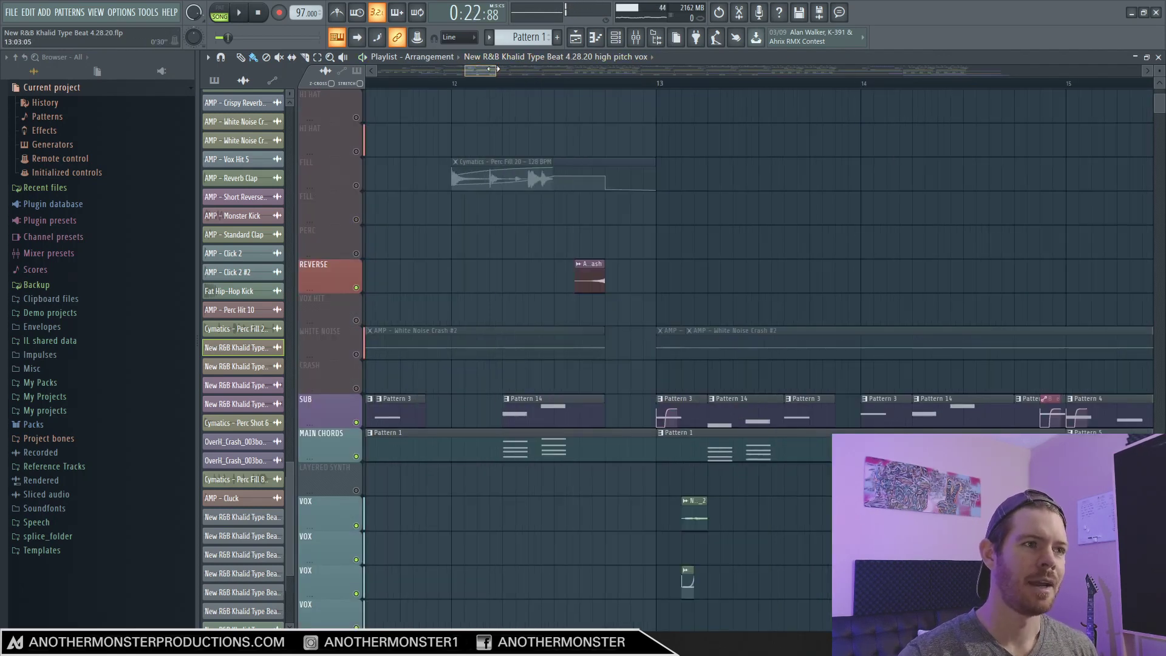
{"action": "left_click", "coordinate": [355, 186]}
{"action": "scroll", "coordinate": [401, 206], "scroll_direction": "up", "scroll_amount": 4}
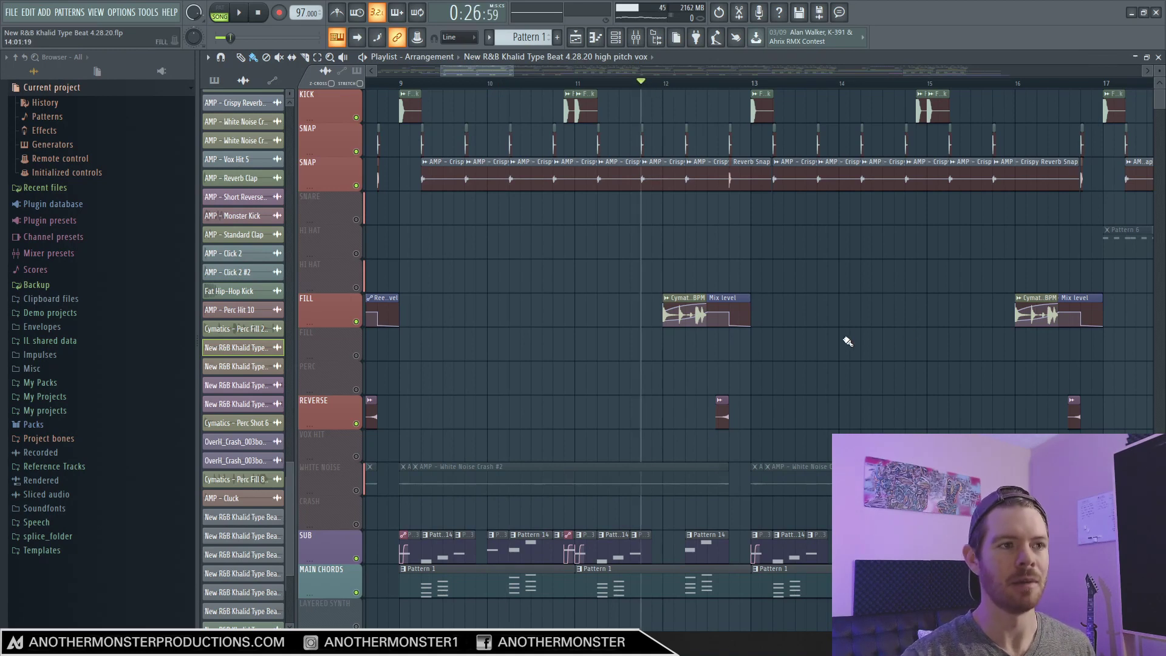
{"action": "key", "text": "space"}
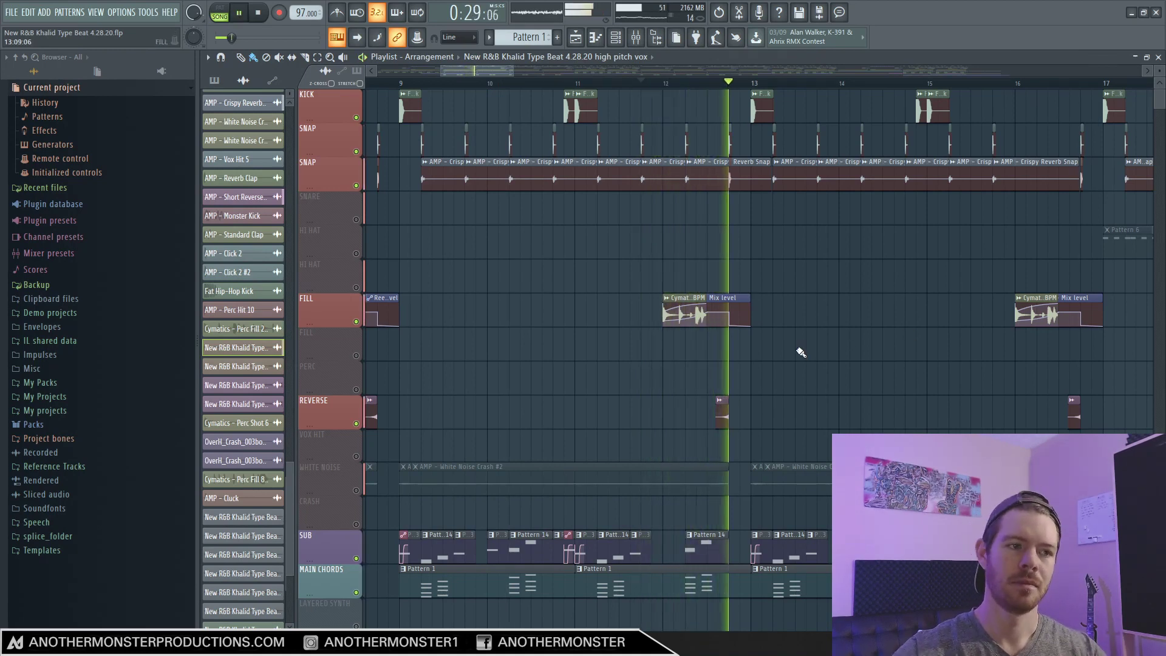
{"action": "key", "text": "space"}
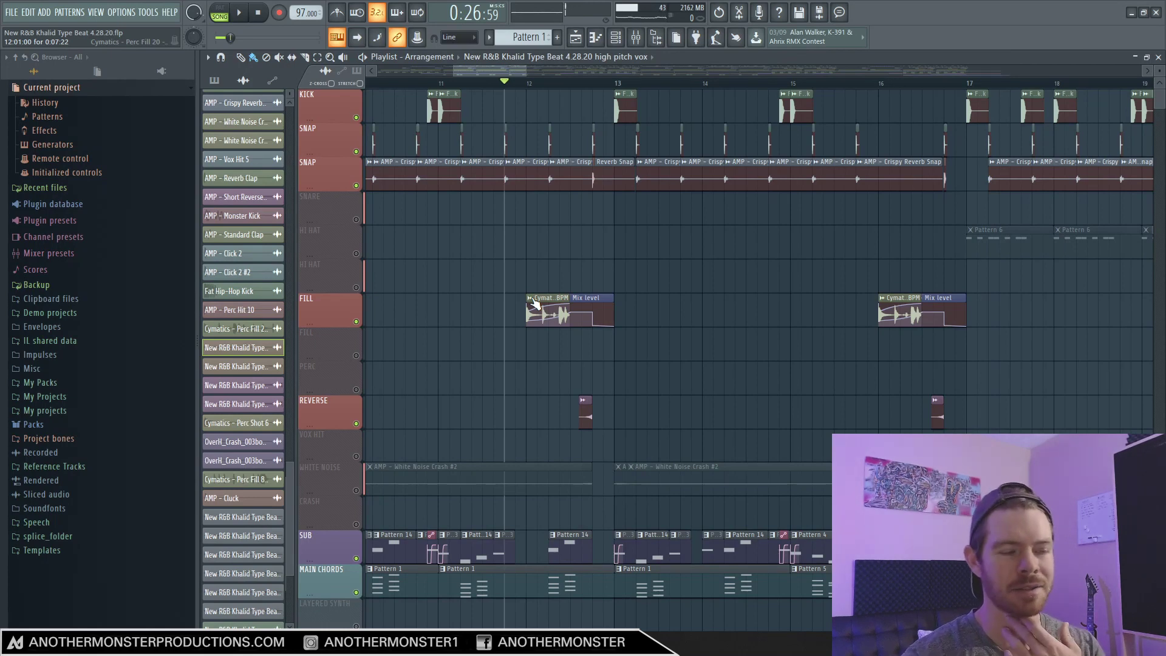
Step: Inspect the two Fruity Reeverb 2 effects on the percussion fill's mixer channel and listen to the fill at bar 12
{"action": "key", "text": "F9"}
{"action": "left_click", "coordinate": [883, 288]}
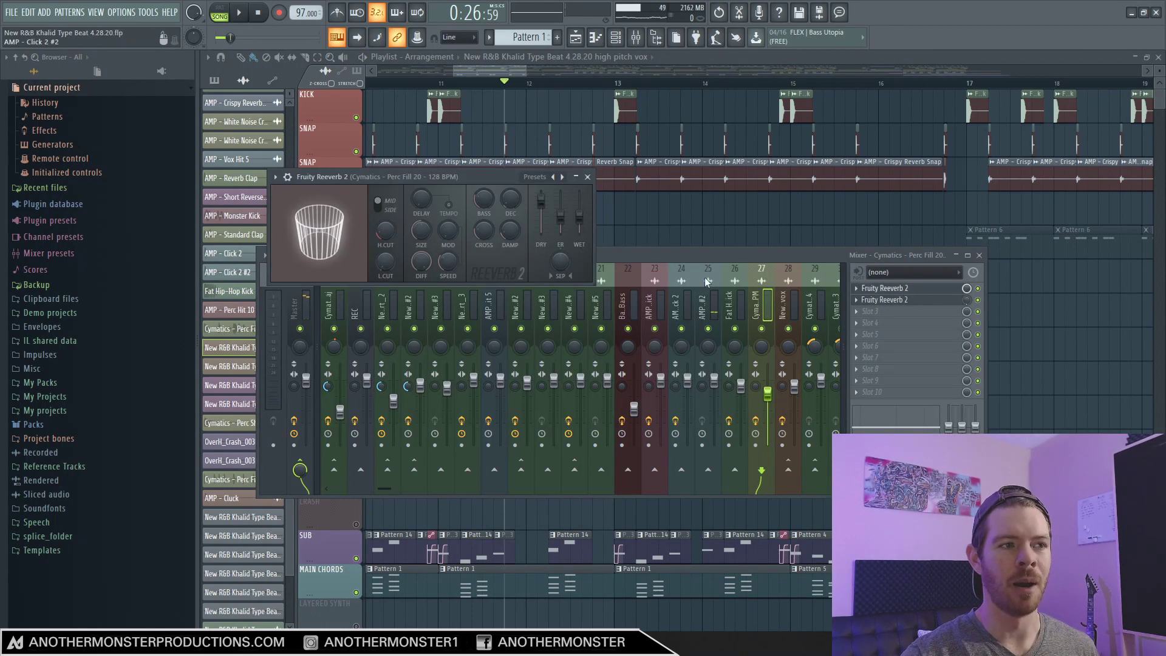
{"action": "left_click", "coordinate": [884, 299]}
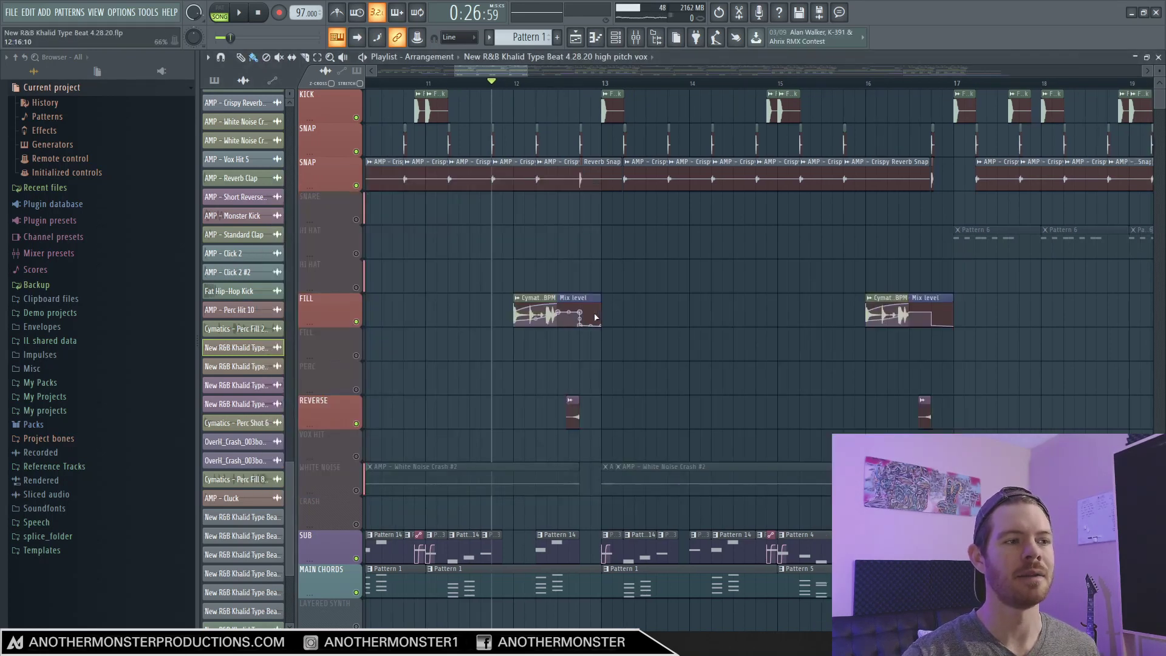
{"action": "key", "text": "space"}
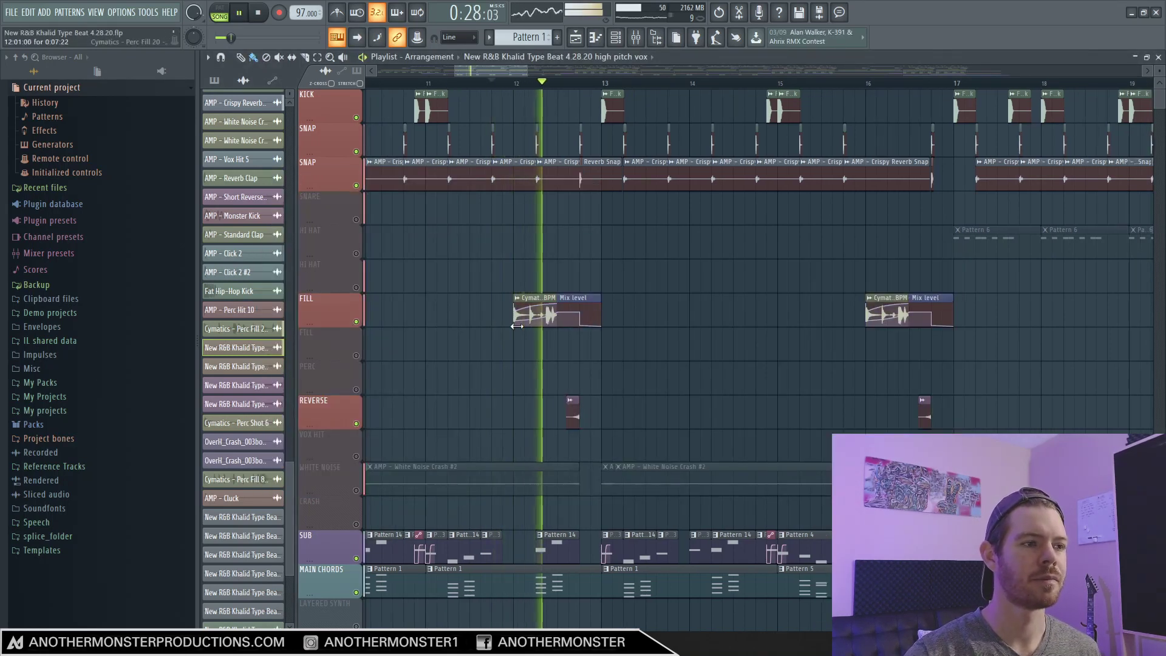
{"action": "key", "text": "space"}
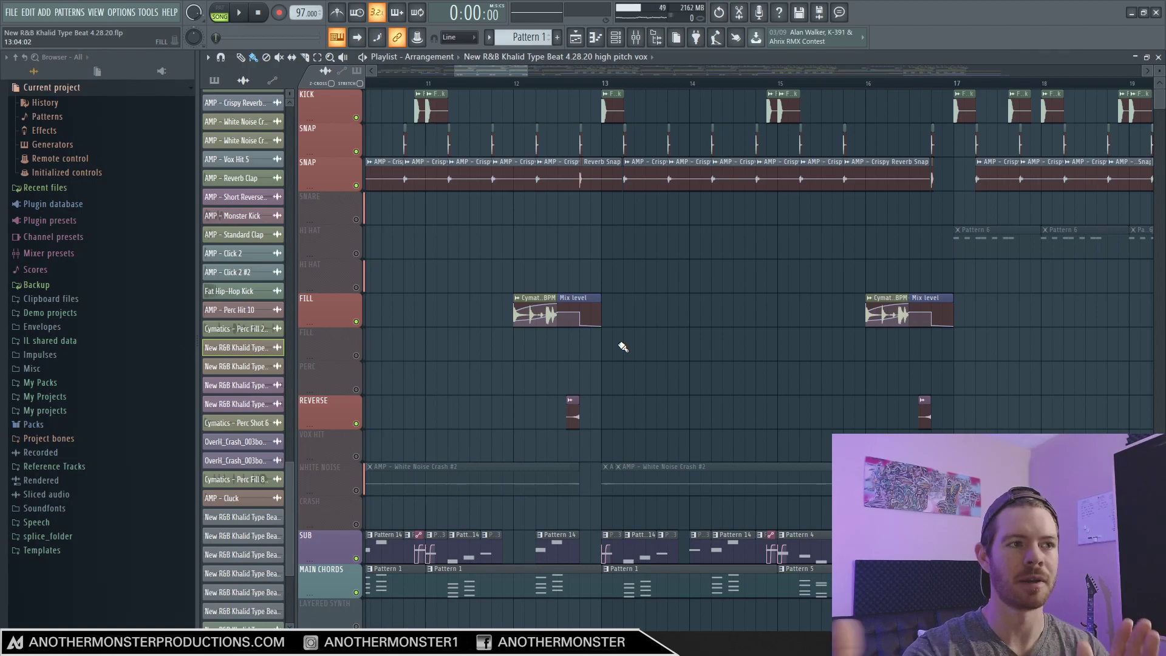
Step: Unmute both GUITAR tracks and bring their clips from bar 9 into view
{"action": "key", "text": "F9"}
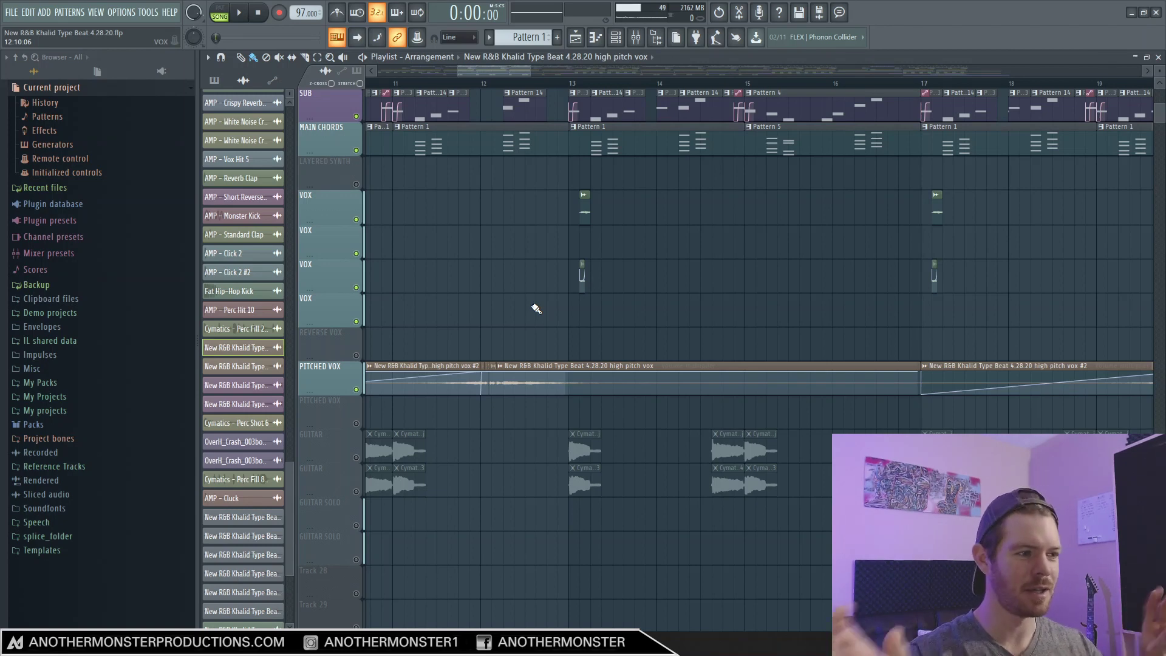
{"action": "left_click", "coordinate": [356, 457]}
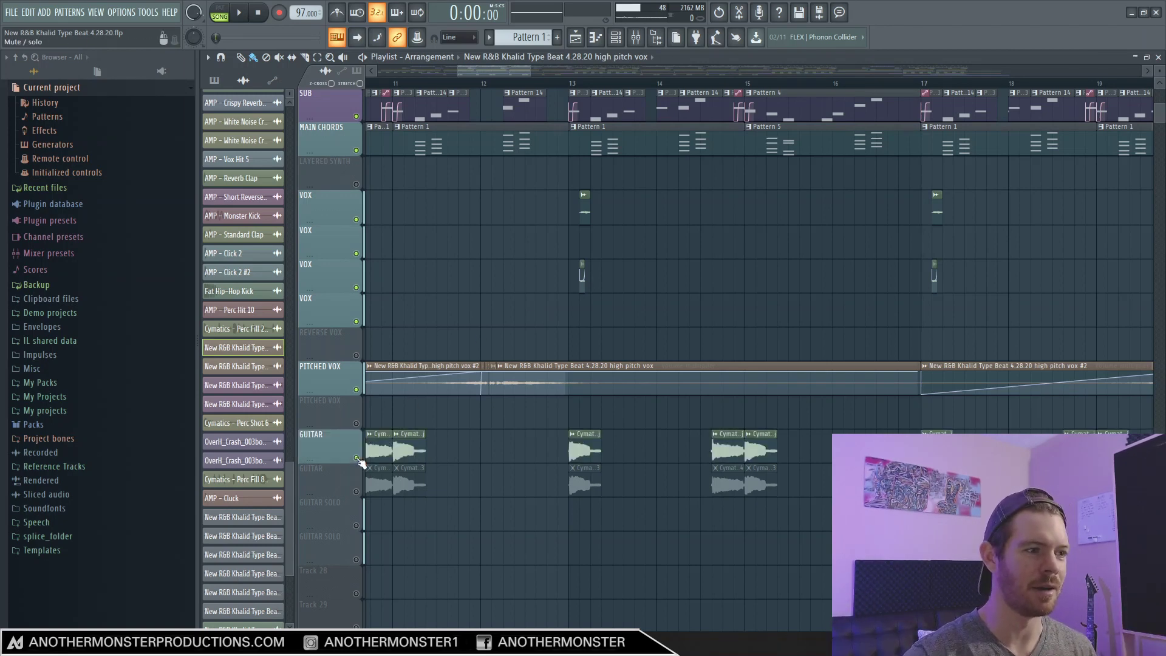
{"action": "left_click", "coordinate": [356, 491]}
{"action": "left_click_drag", "start_coordinate": [519, 73], "coordinate": [510, 64]}
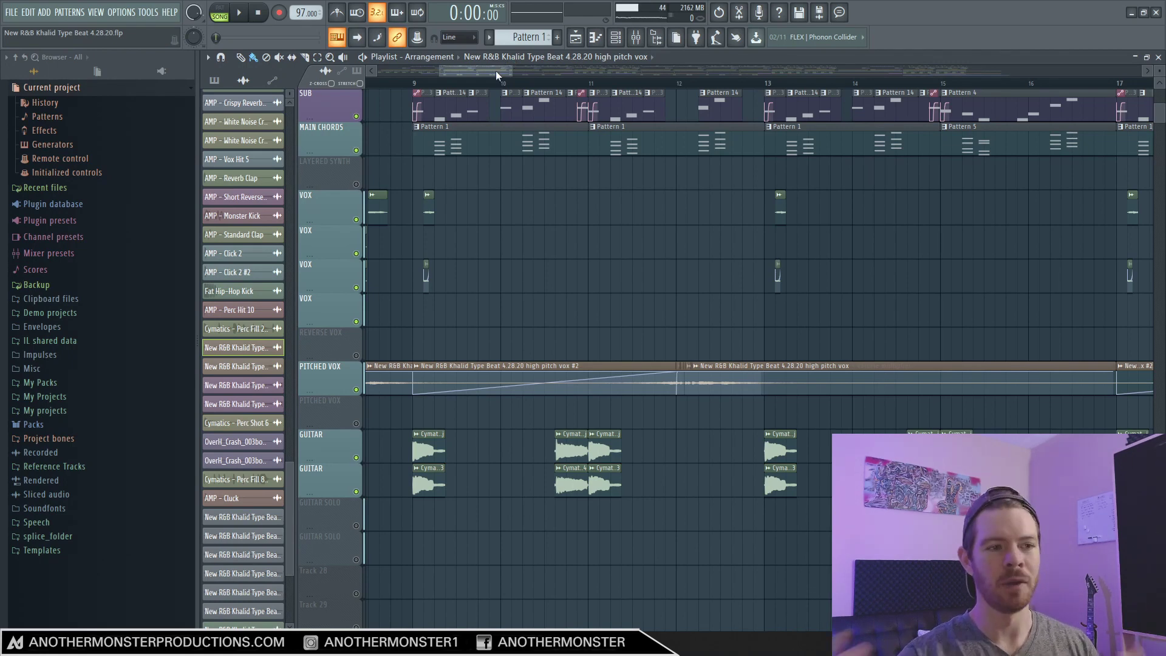
Step: Listen to the guitars with the other layers from bar 9, and unmute the WHITE NOISE track
{"action": "key", "text": "space"}
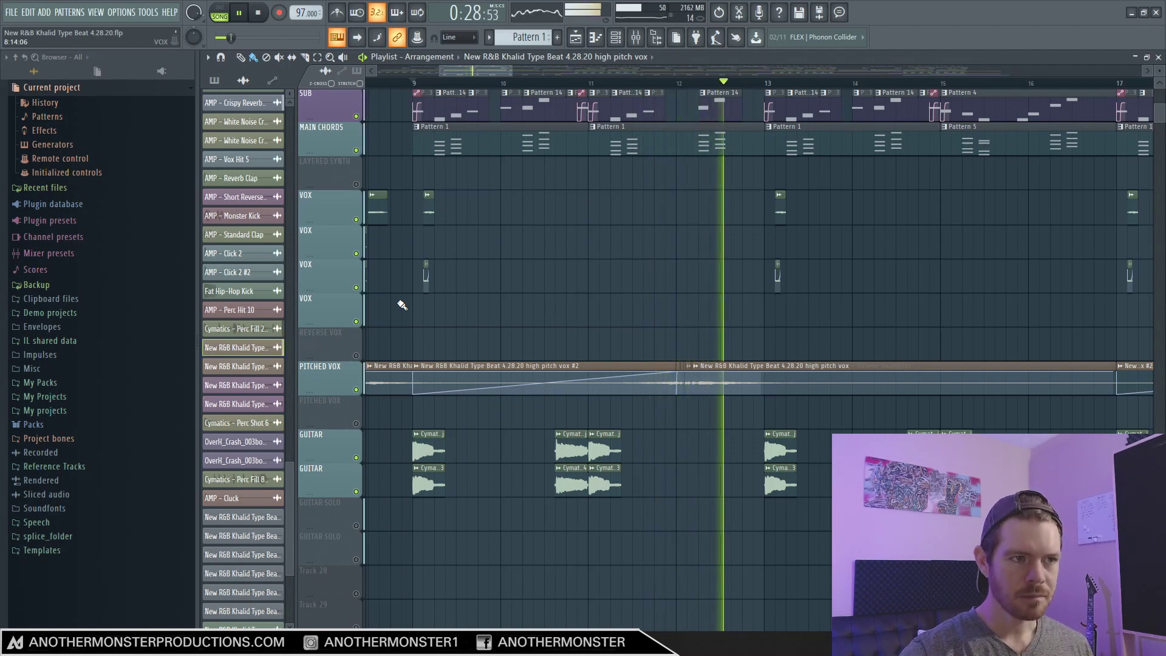
{"action": "key", "text": "space"}
{"action": "scroll", "coordinate": [413, 304], "scroll_direction": "up", "scroll_amount": 10}
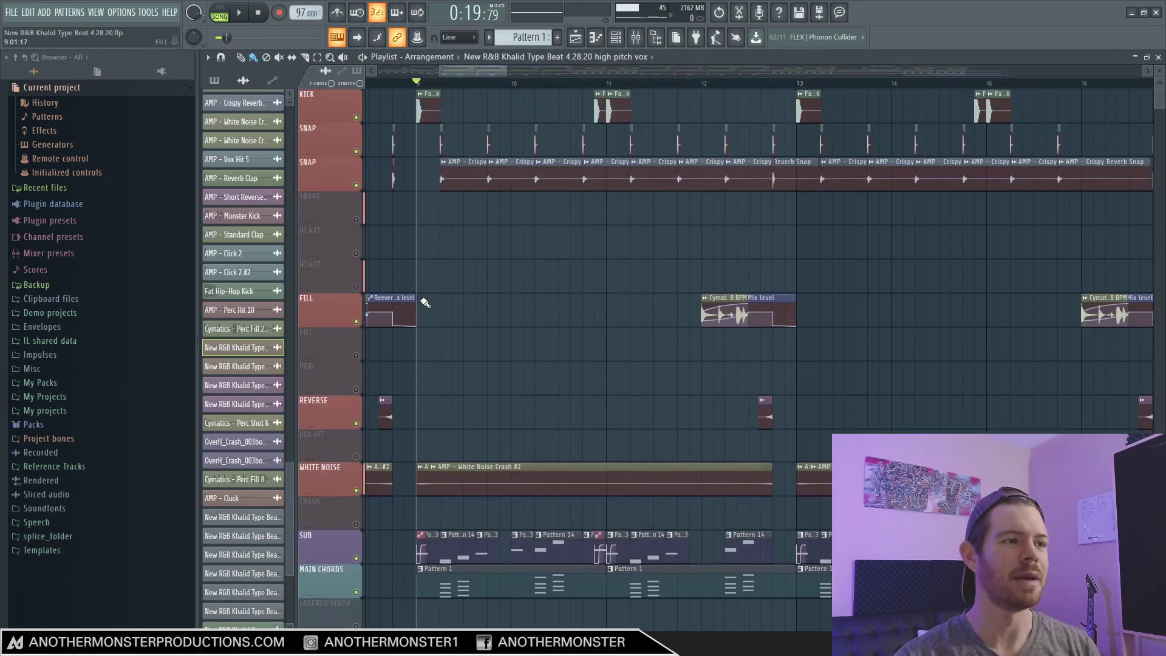
Step: Listen to the unmuted drums, bass, chords, vocals and guitars together from bar 9
{"action": "scroll", "coordinate": [425, 302], "scroll_direction": "down", "scroll_amount": 7}
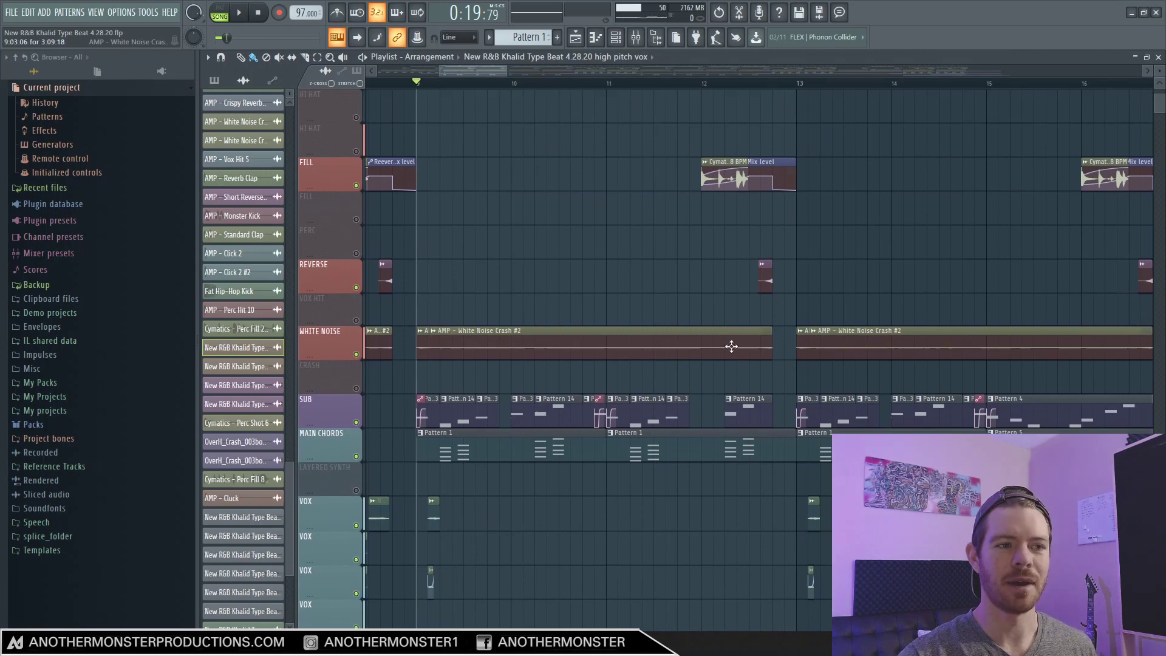
{"action": "scroll", "coordinate": [575, 309], "scroll_direction": "down", "scroll_amount": 5}
{"action": "scroll", "coordinate": [569, 317], "scroll_direction": "up", "scroll_amount": 2}
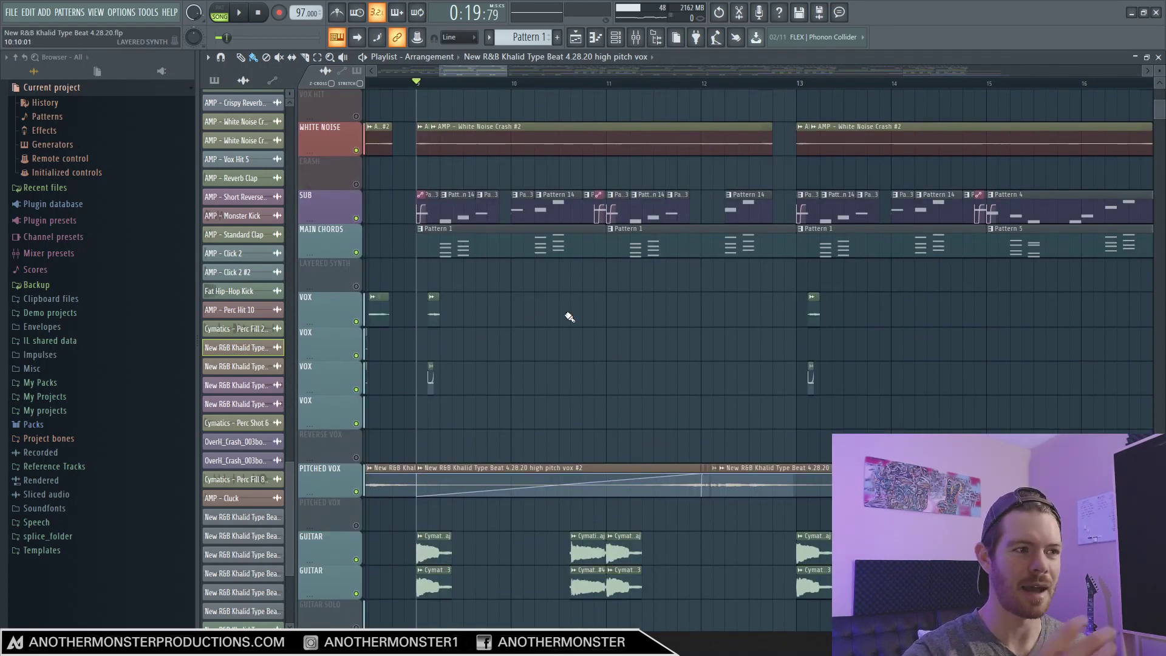
{"action": "key", "text": "space"}
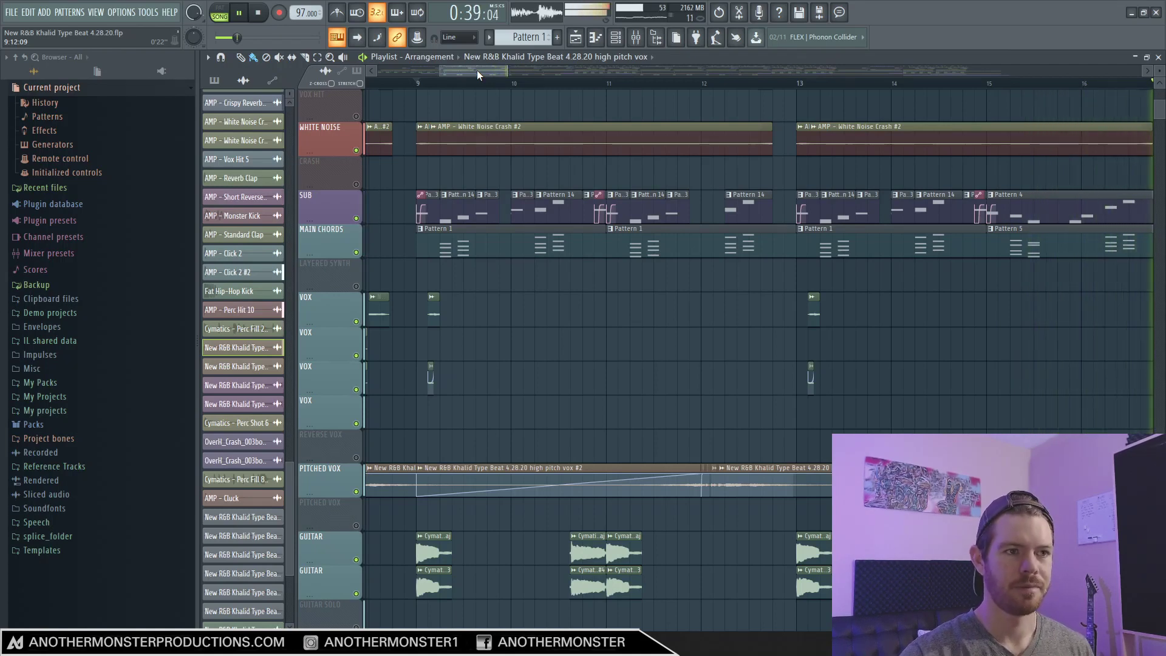
{"action": "key", "text": "space"}
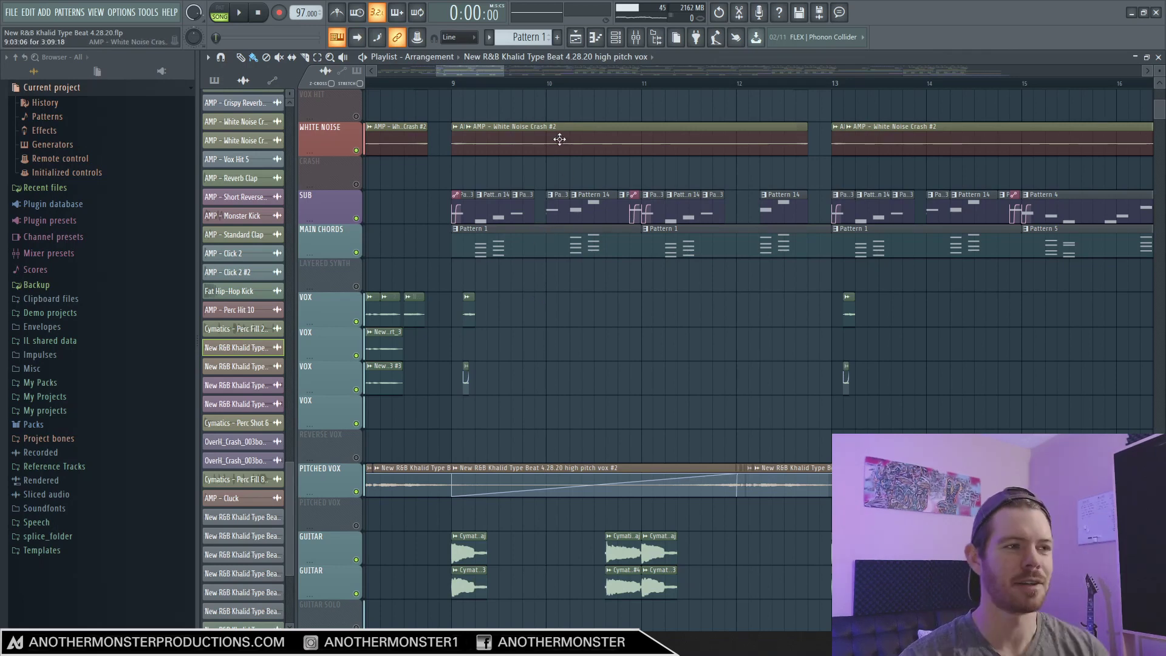
Step: Place the full Cymatics GG Chillwave Melody Loop 14 clip on the GUITAR SOLO track at bar 9, solo the track and bypass its mixer effects
{"action": "left_click_drag", "start_coordinate": [504, 68], "coordinate": [502, 68]}
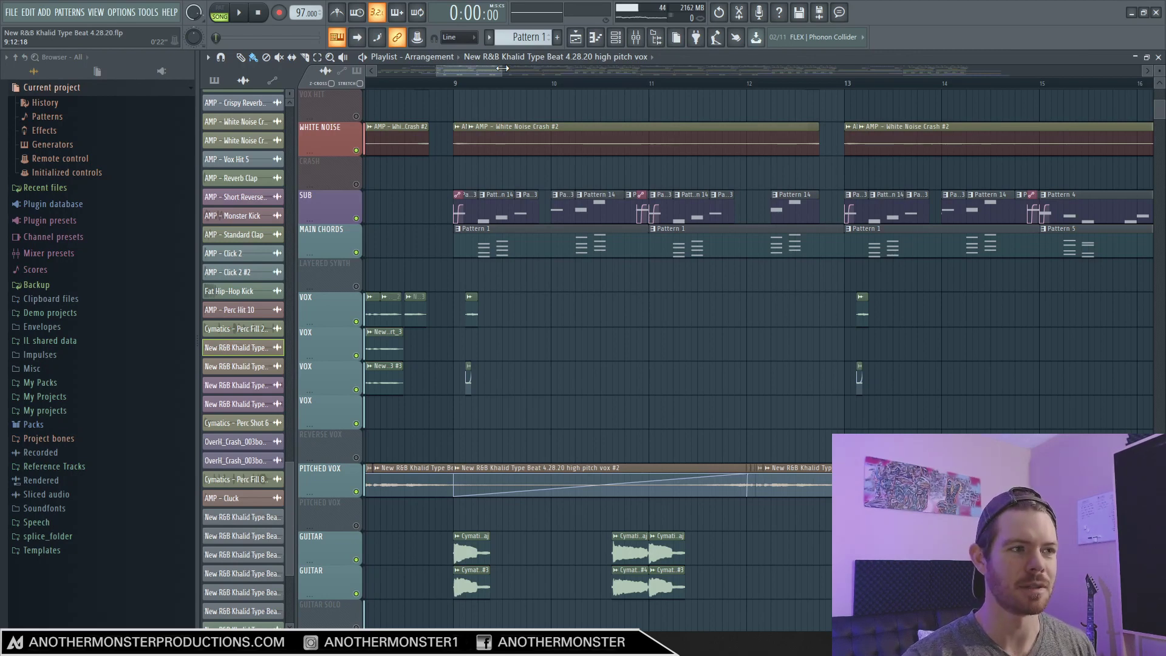
{"action": "left_click_drag", "start_coordinate": [502, 68], "coordinate": [481, 72]}
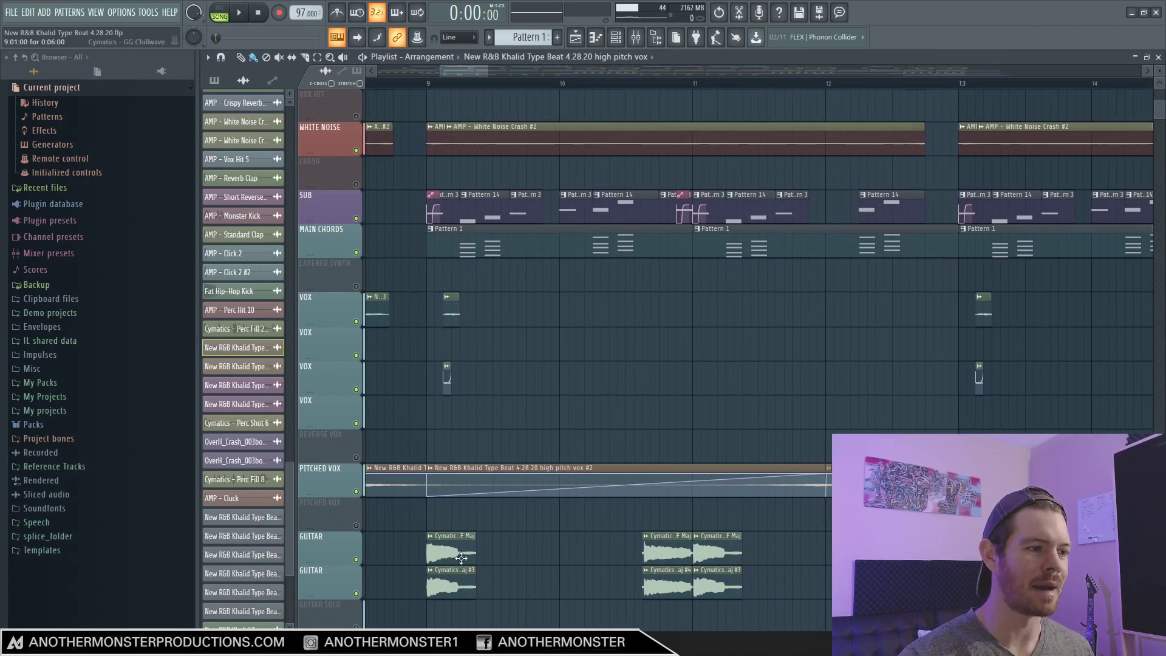
{"action": "left_click_drag", "start_coordinate": [491, 558], "coordinate": [617, 507]}
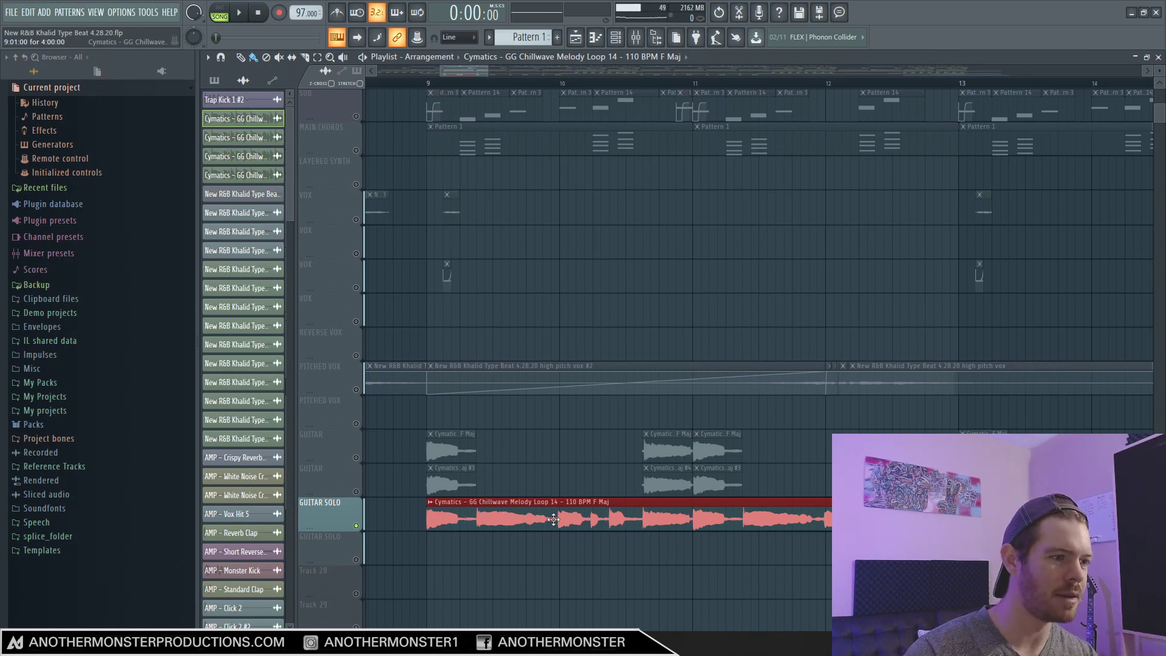
{"action": "key", "text": "F9"}
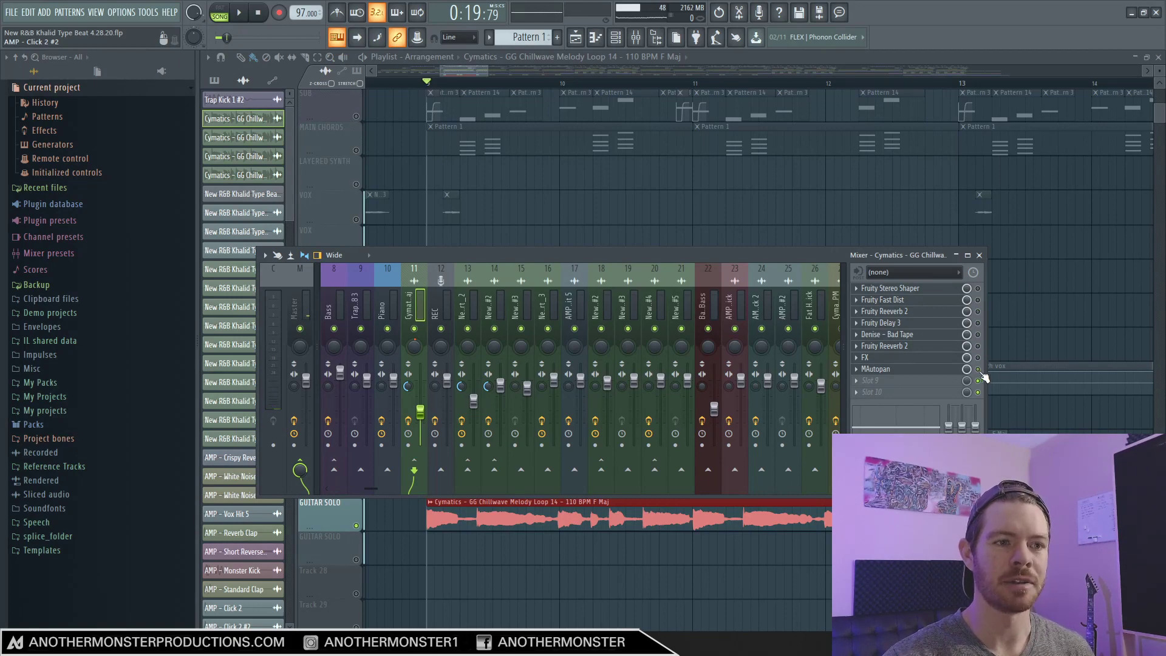
{"action": "left_click", "coordinate": [477, 60]}
{"action": "key", "text": "Escape"}
Step: Listen to the soloed, unprocessed guitar loop from bar 9
{"action": "key", "text": "space"}
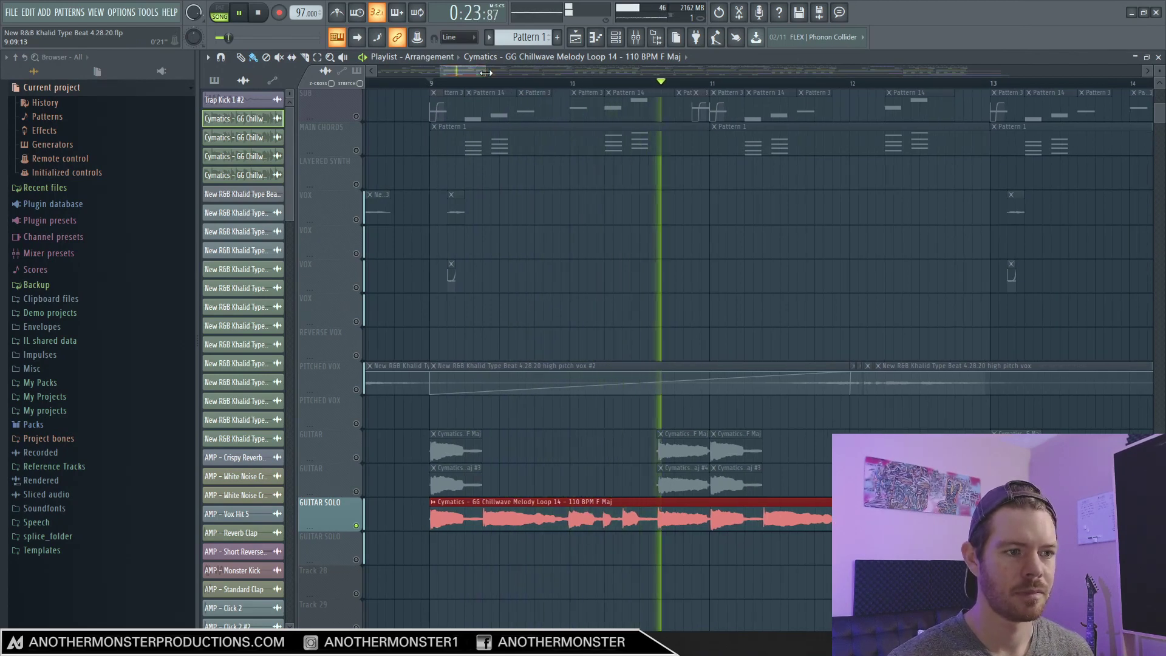
{"action": "left_click_drag", "start_coordinate": [489, 73], "coordinate": [485, 73]}
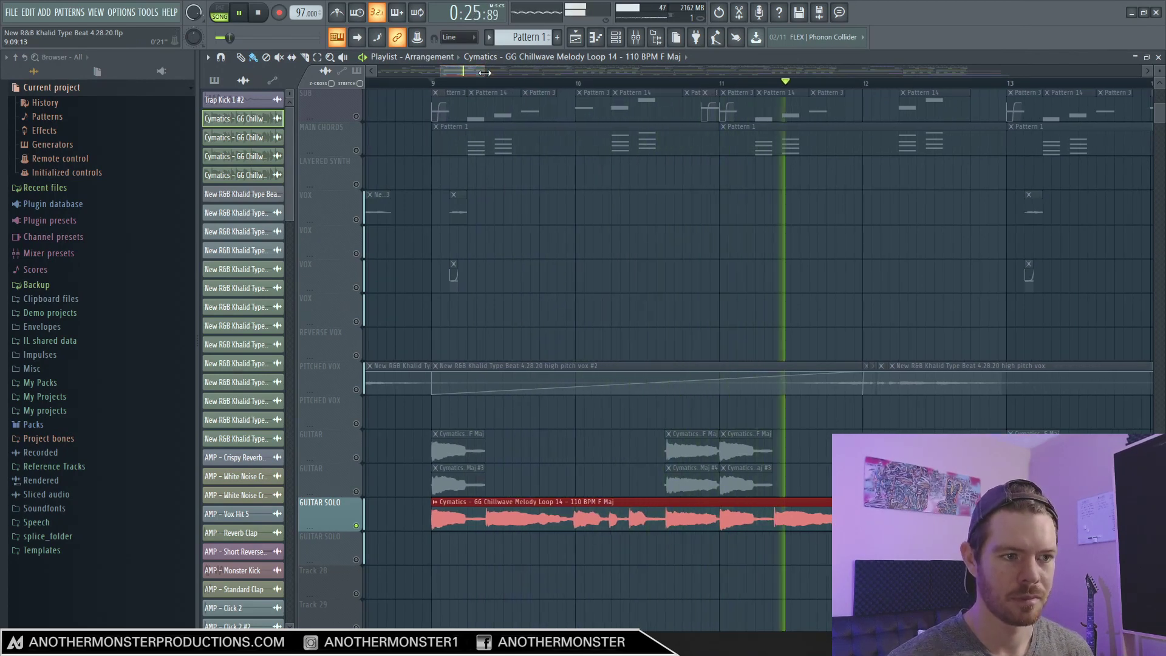
{"action": "left_click_drag", "start_coordinate": [484, 73], "coordinate": [482, 73]}
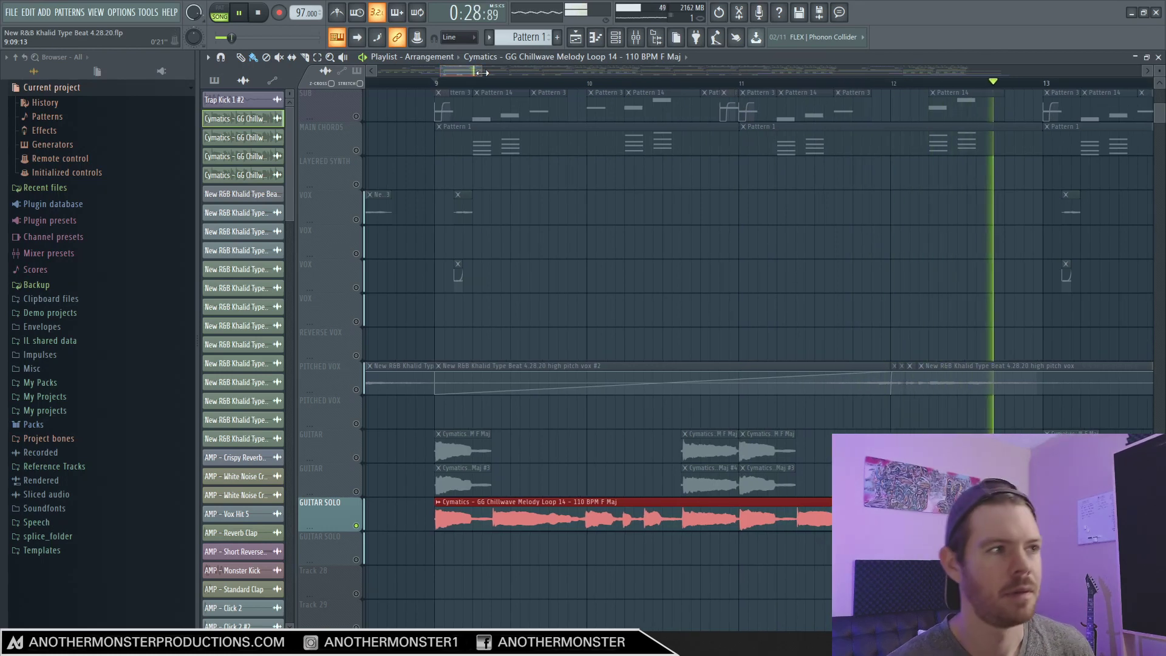
{"action": "key", "text": "space"}
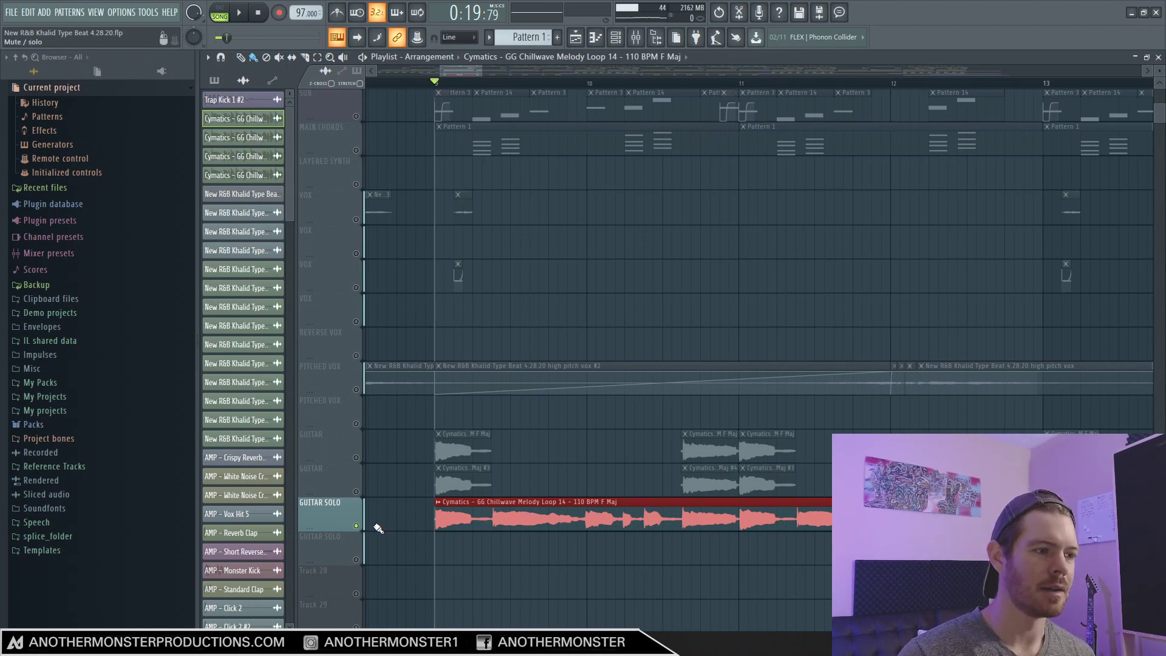
Step: Delete the loop clip from the GUITAR SOLO track, solo the upper GUITAR track and listen to its chopped clips
{"action": "right_click", "coordinate": [482, 512]}
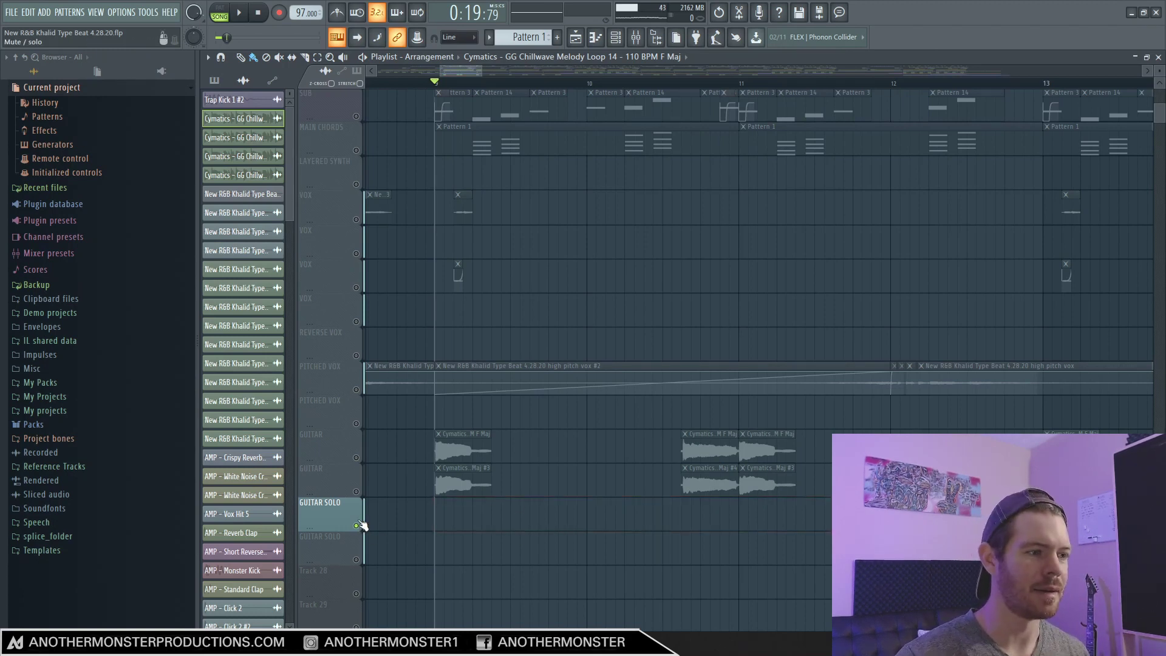
{"action": "right_click", "coordinate": [356, 491]}
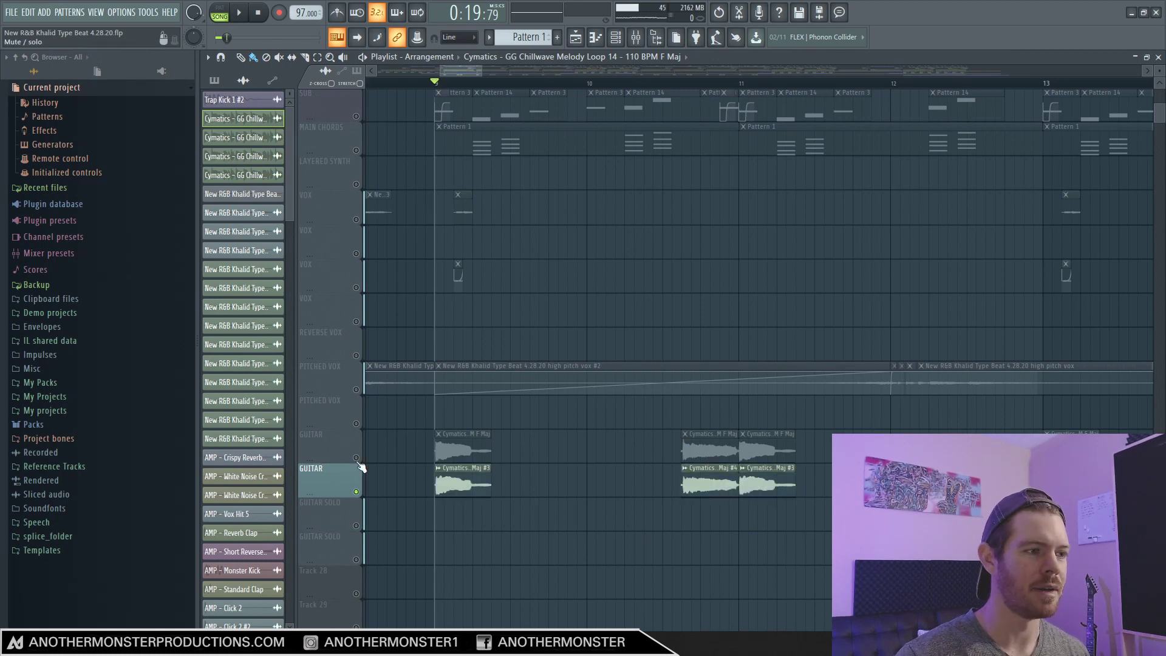
{"action": "right_click", "coordinate": [355, 458]}
{"action": "key", "text": "space"}
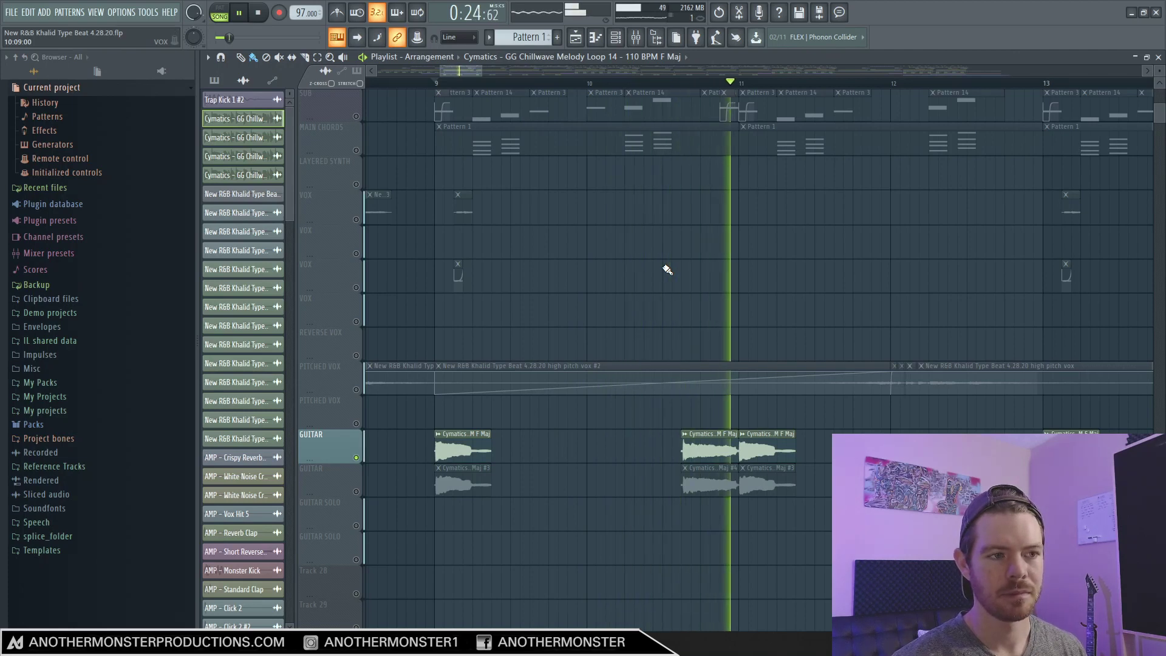
{"action": "key", "text": "space"}
Step: Enable Fruity Stereo Shaper and Fruity Fast Dist on the guitar's mixer channel and look through the Fast Dist presets
{"action": "key", "text": "F9"}
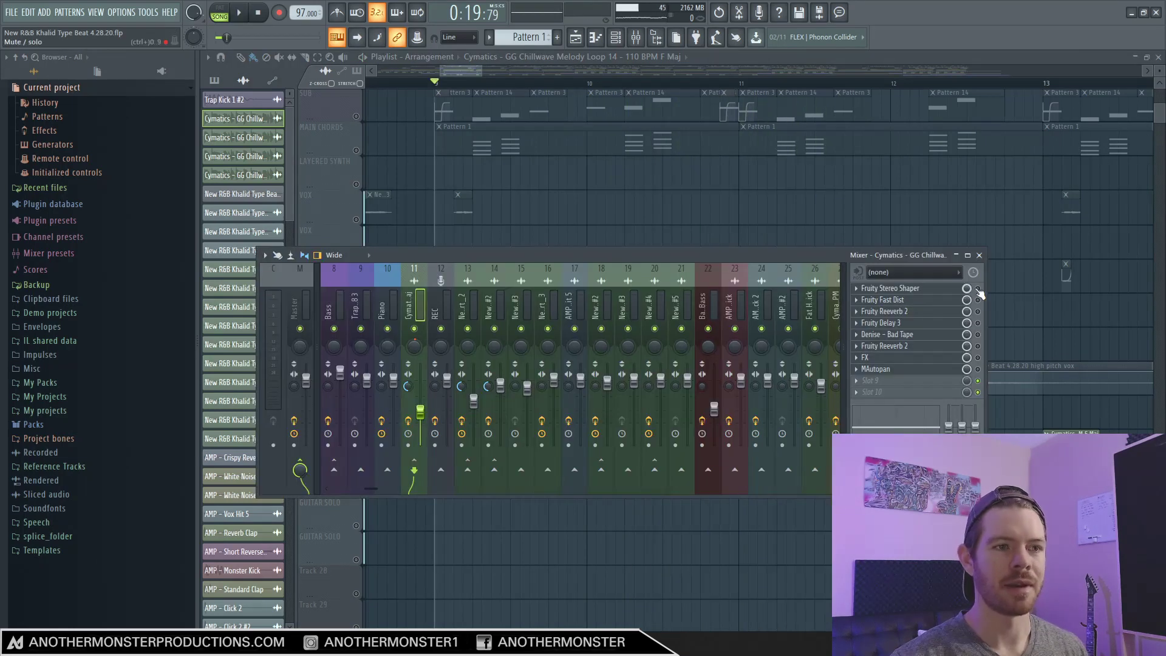
{"action": "left_click", "coordinate": [890, 288]}
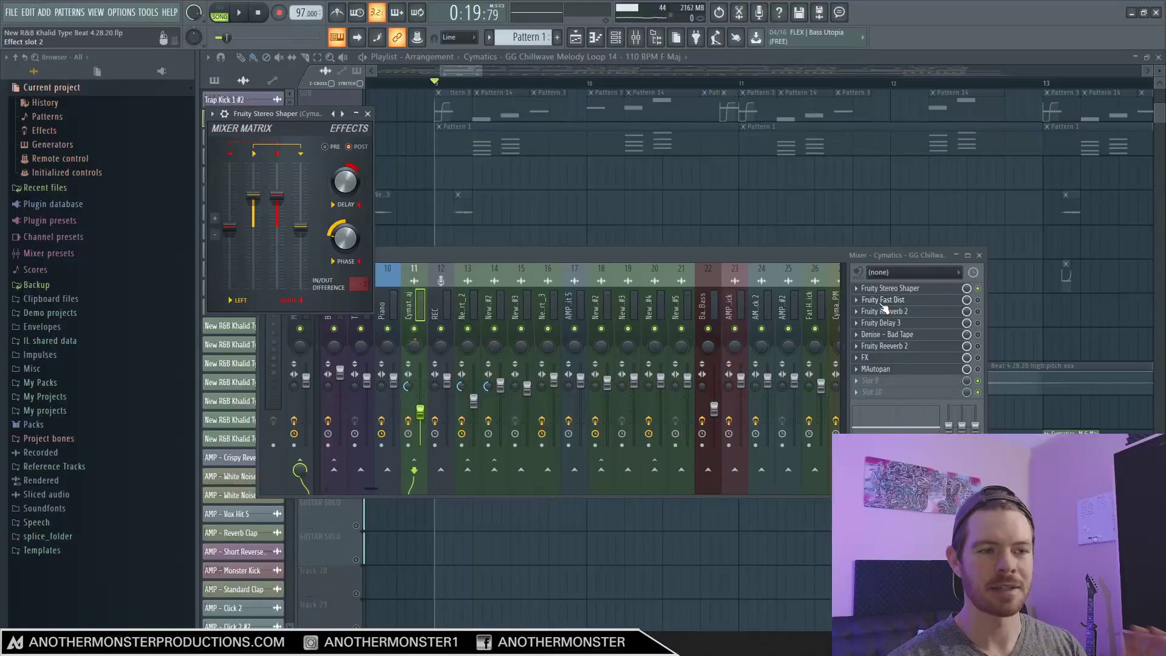
{"action": "left_click", "coordinate": [893, 309]}
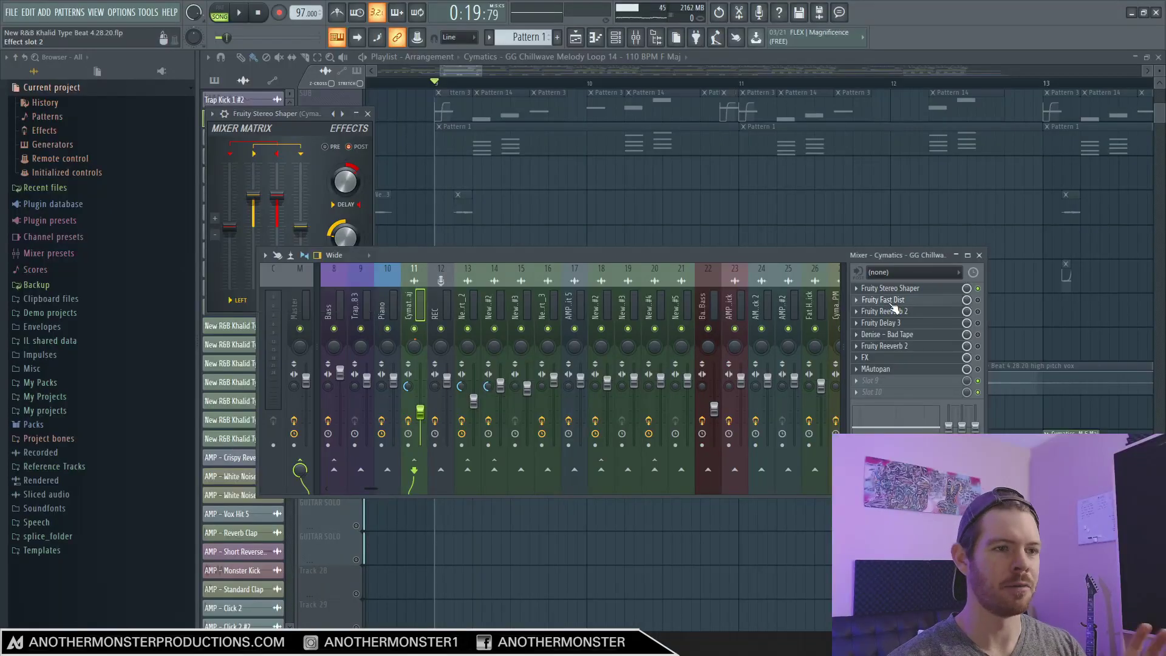
{"action": "left_click", "coordinate": [957, 300]}
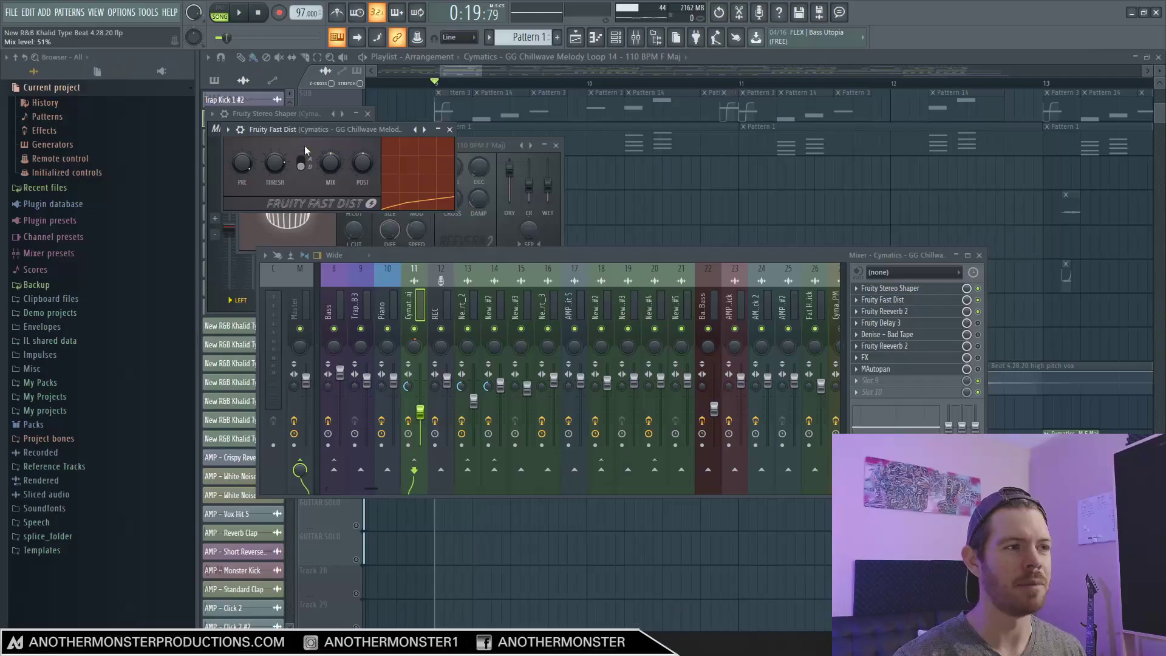
{"action": "left_click", "coordinate": [227, 129]}
{"action": "mouse_move", "coordinate": [252, 175]}
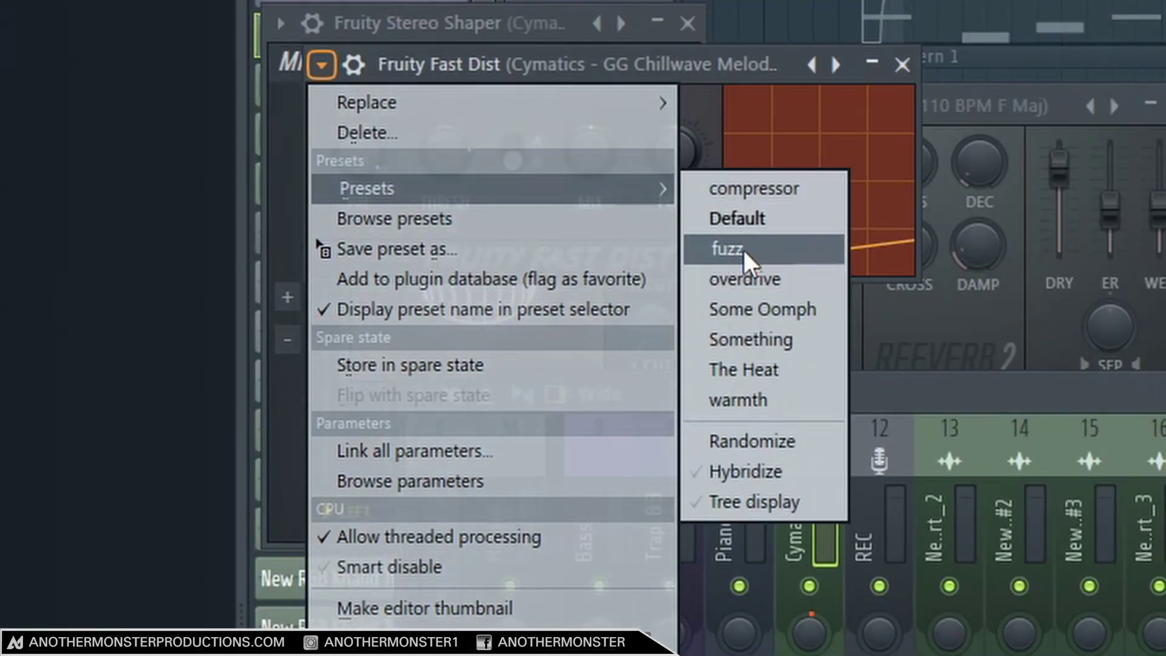
{"action": "left_click", "coordinate": [752, 189]}
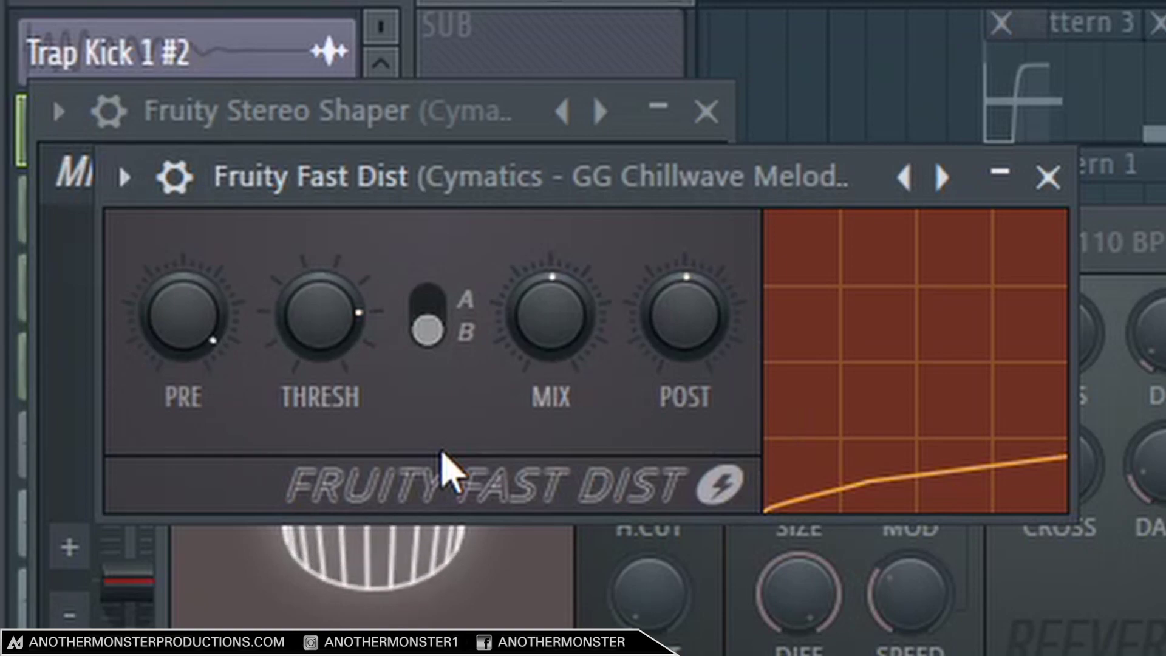
Step: Enable the first Fruity Reeverb 2 and Fruity Delay 3 on the guitar's channel and examine the delay's settings
{"action": "left_click", "coordinate": [914, 313]}
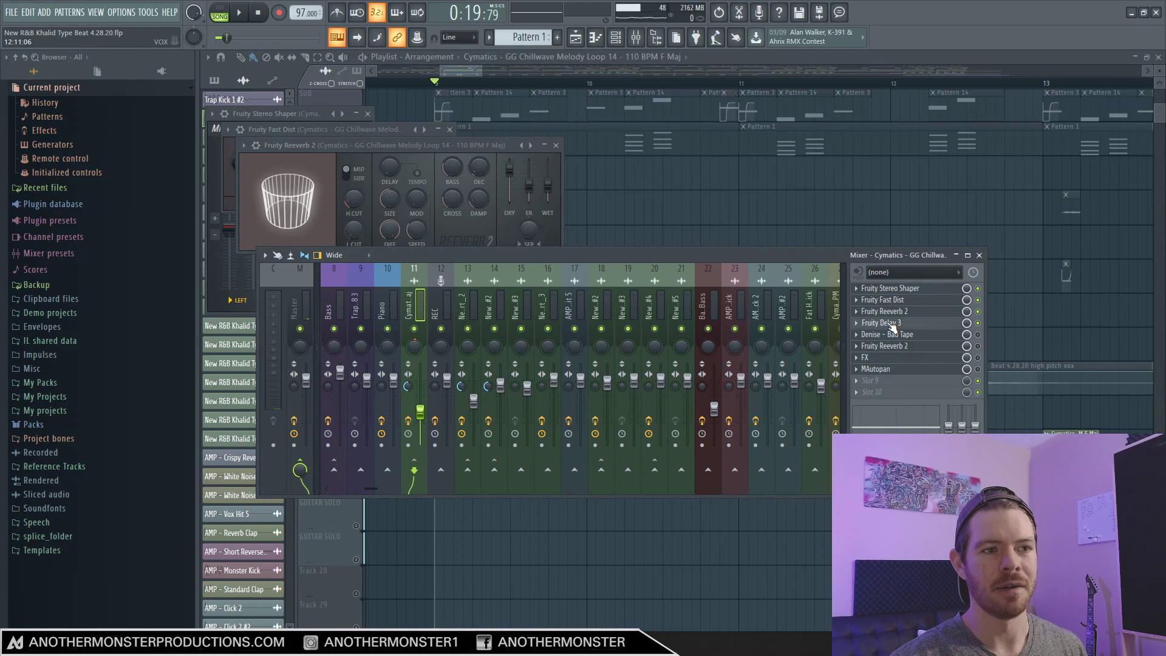
{"action": "left_click", "coordinate": [890, 323]}
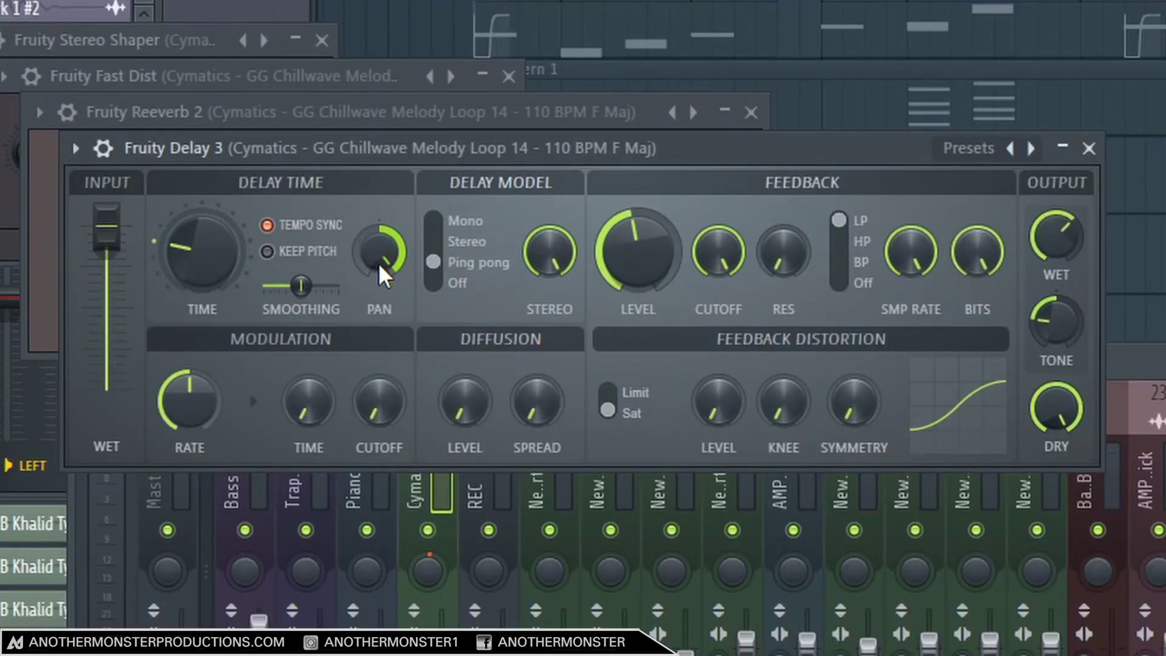
{"action": "key", "text": "space"}
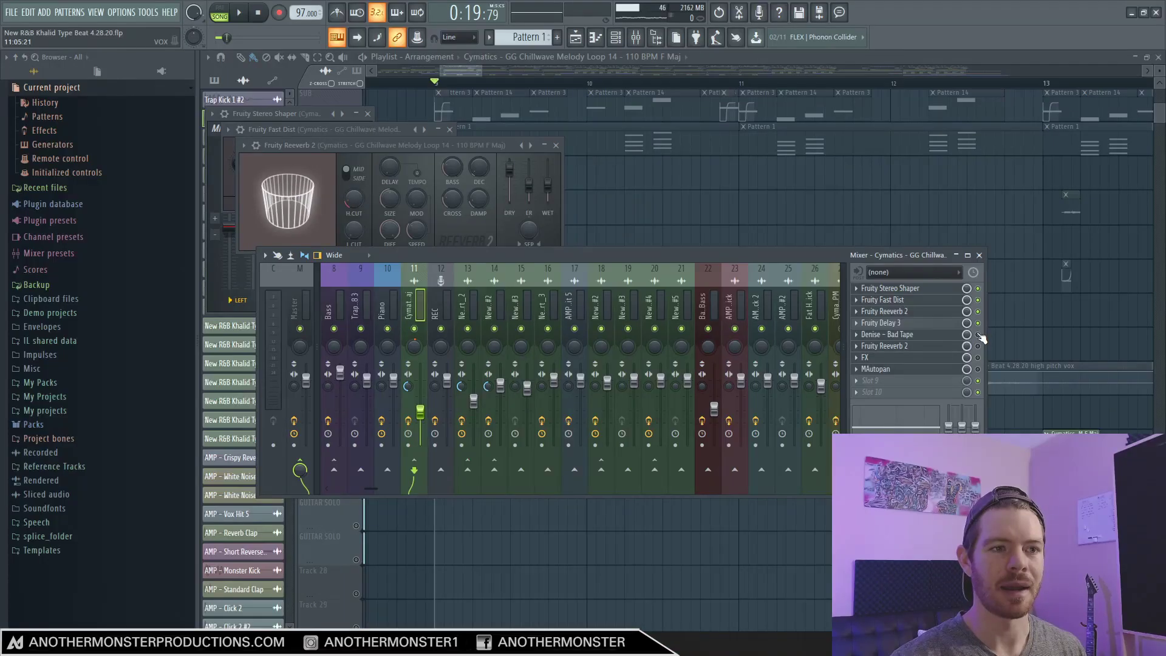
Step: Enable Denise Bad Tape on the guitar's channel, examine its wow and shake amounts and listen to the guitar
{"action": "left_click", "coordinate": [904, 341]}
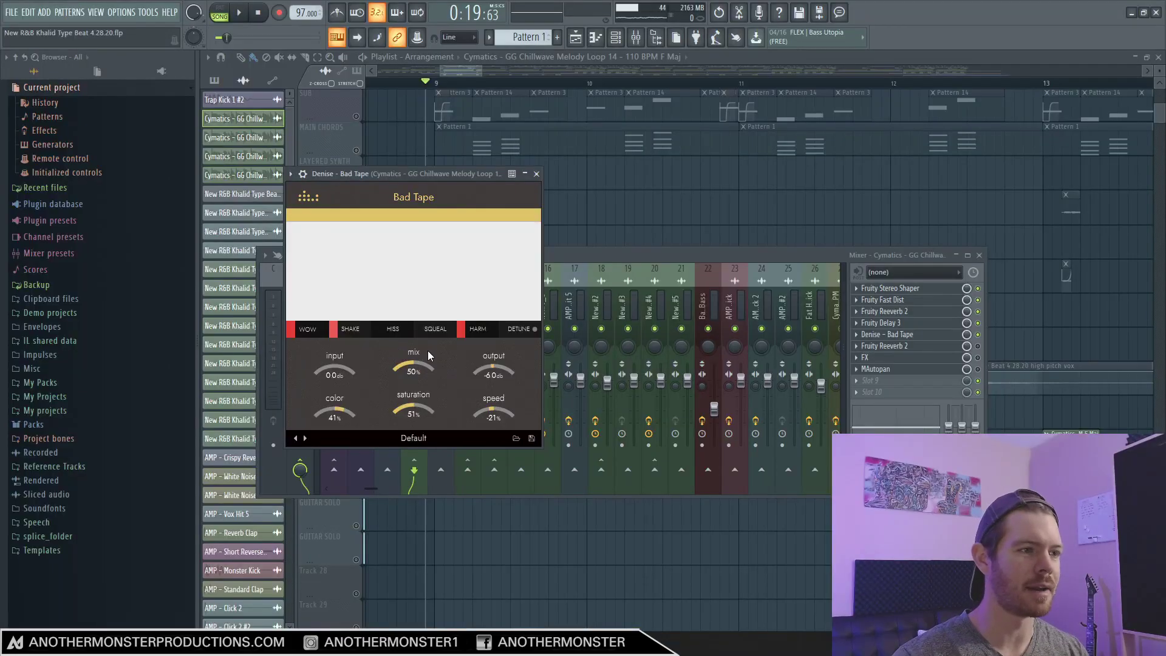
{"action": "mouse_move", "coordinate": [712, 352]}
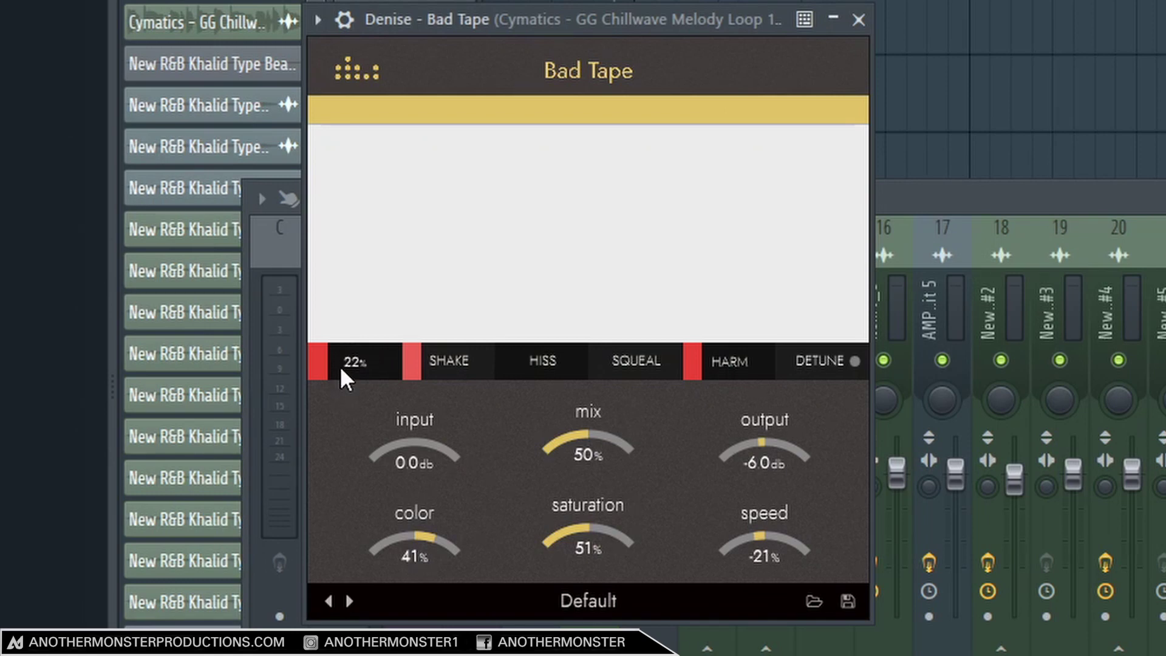
{"action": "mouse_move", "coordinate": [423, 369]}
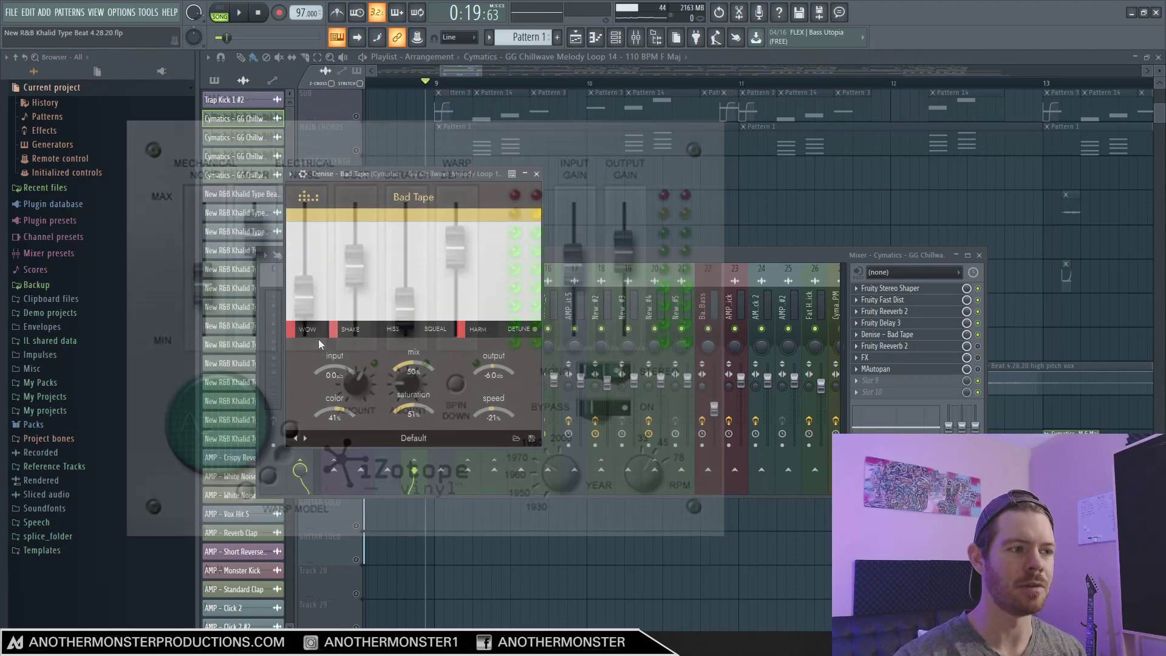
{"action": "key", "text": "space"}
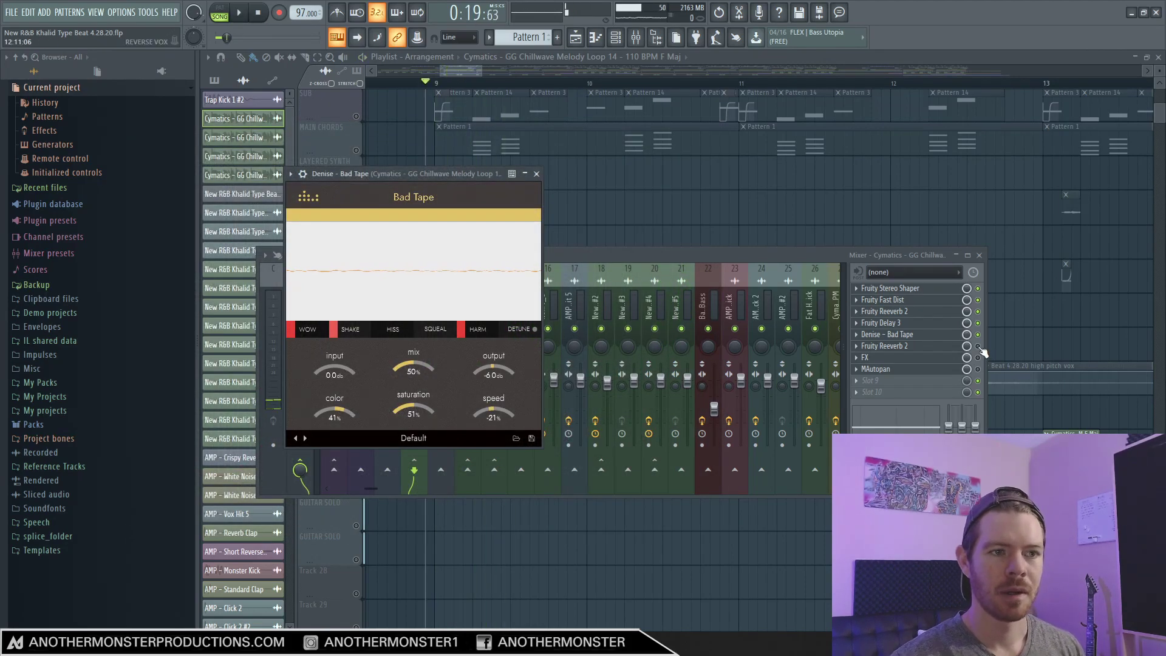
Step: Enable the second Fruity Reeverb 2, the FX Effector module and MAutopan, and listen to the guitar with its full effects chain
{"action": "left_click", "coordinate": [886, 345]}
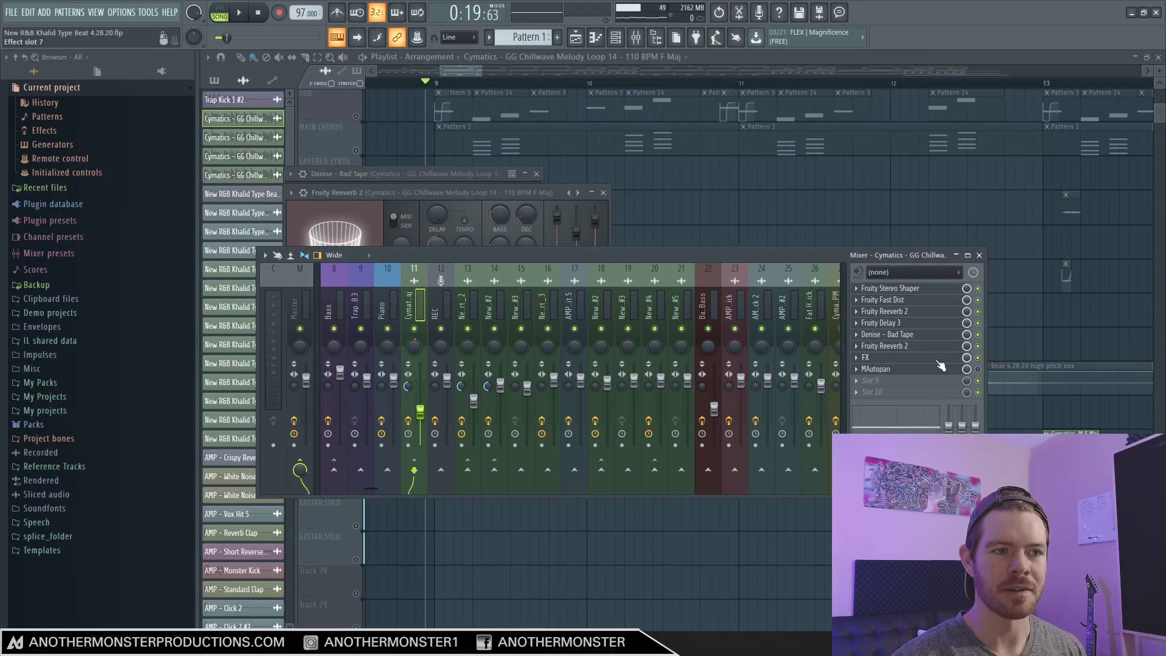
{"action": "left_click", "coordinate": [905, 359]}
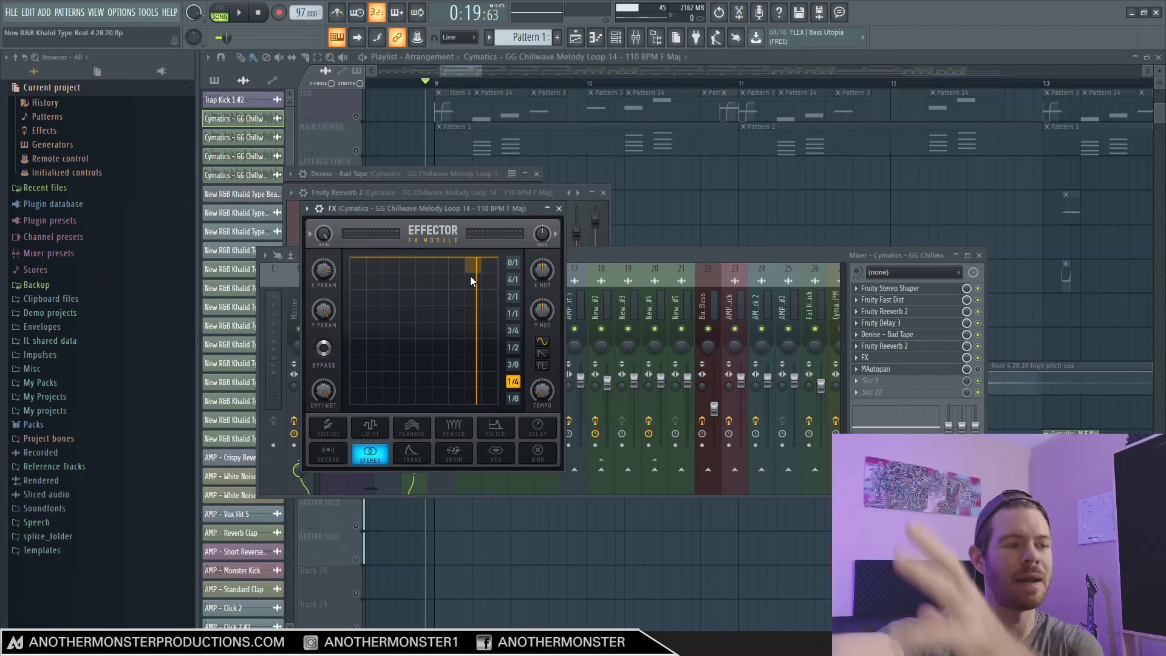
{"action": "left_click", "coordinate": [928, 371]}
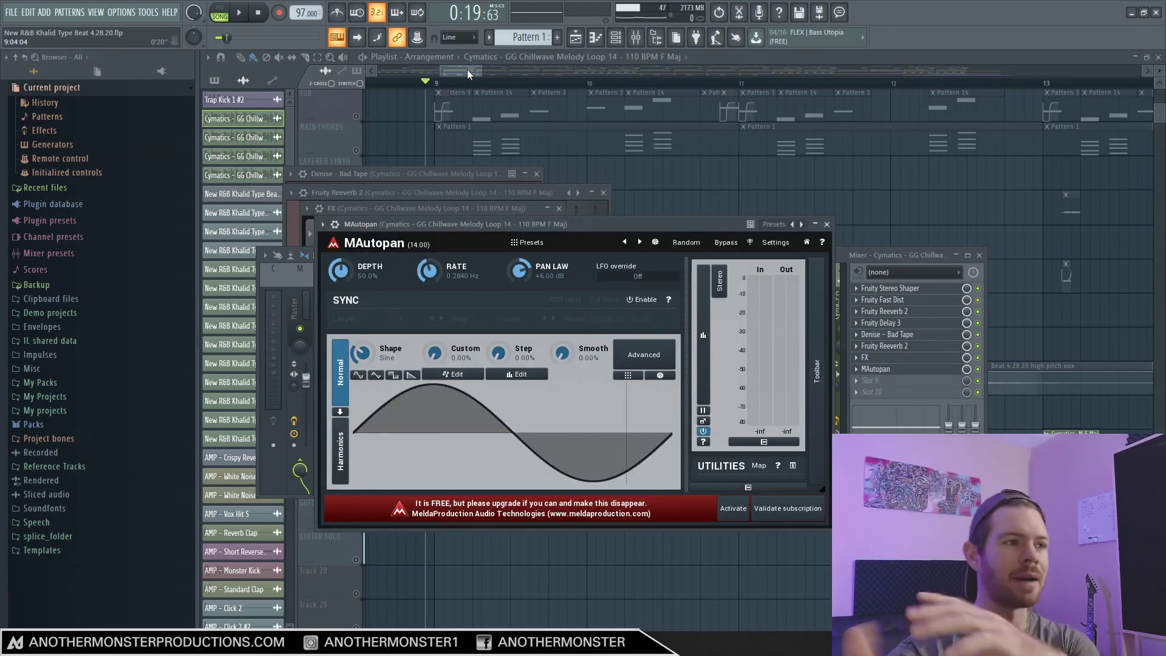
{"action": "key", "text": "space"}
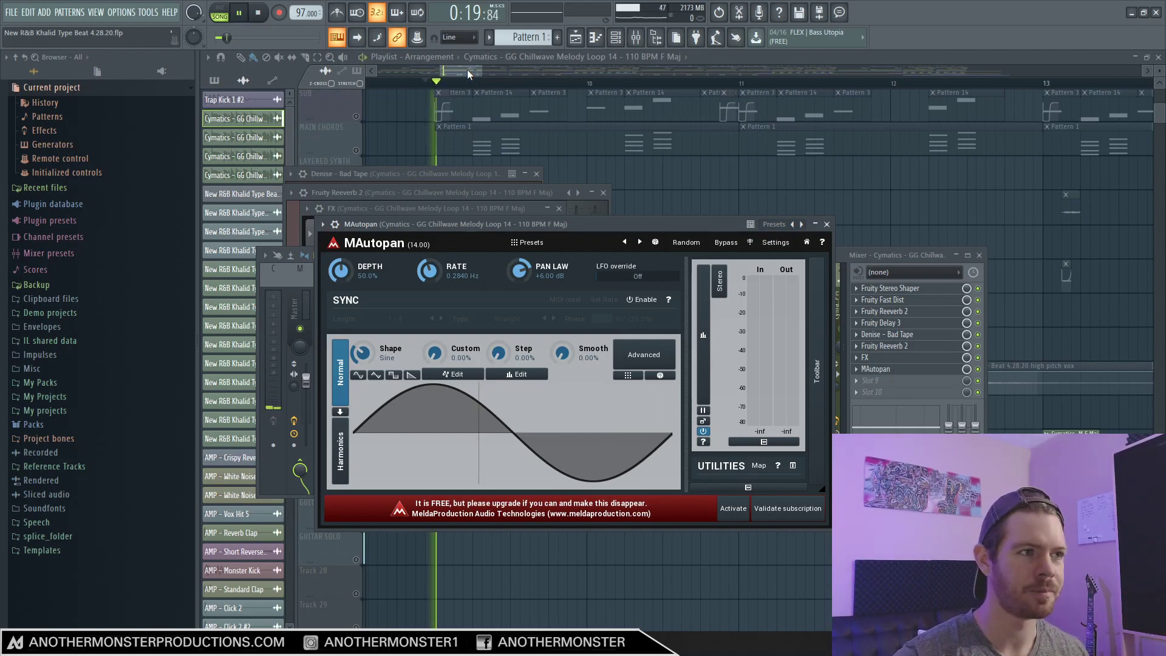
{"action": "left_click", "coordinate": [467, 70]}
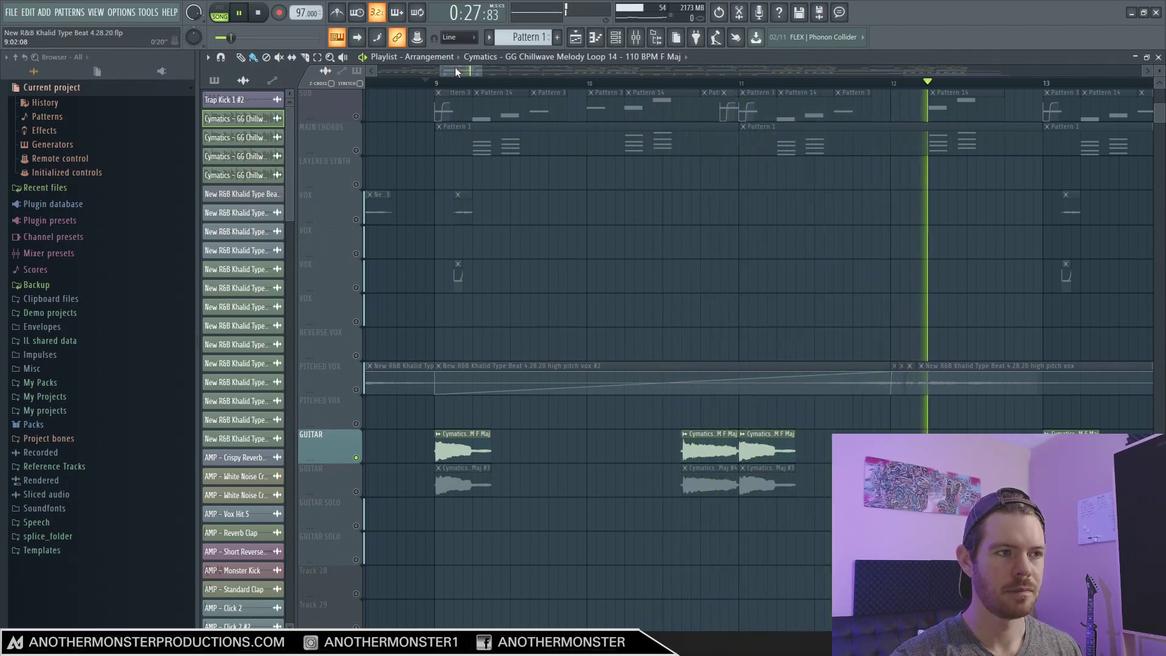
{"action": "key", "text": "space"}
Step: Unmute the lower GUITAR track and open the mixer channel used by its clip at bar 9
{"action": "left_click", "coordinate": [356, 492]}
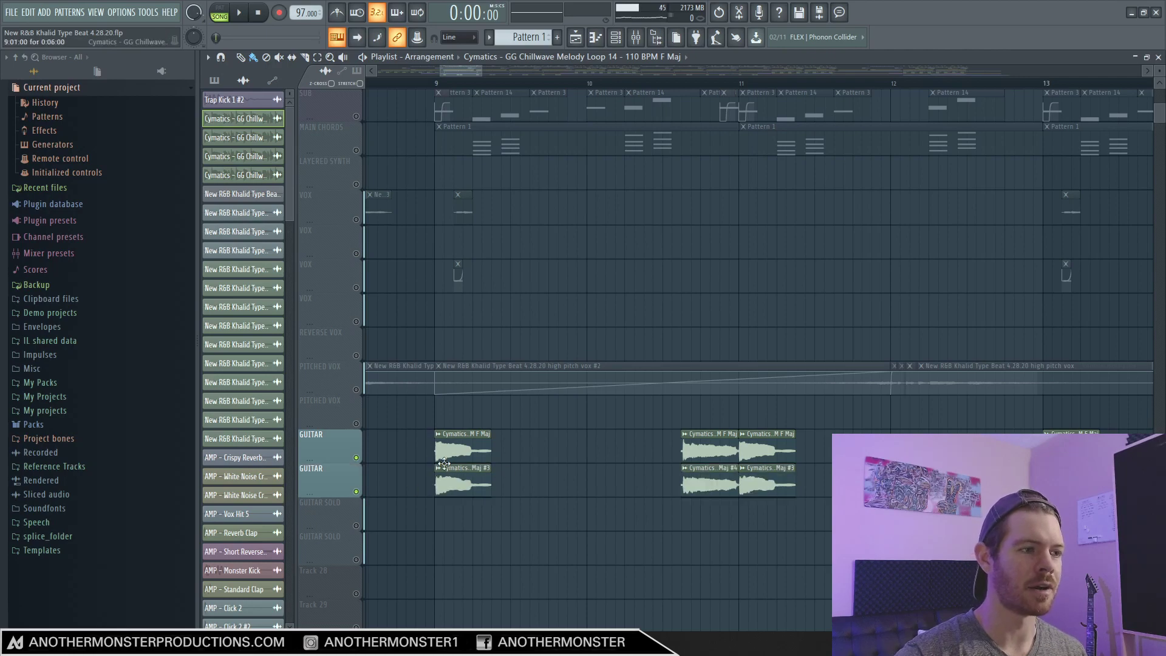
{"action": "right_click", "coordinate": [438, 469]}
{"action": "left_click", "coordinate": [472, 508]}
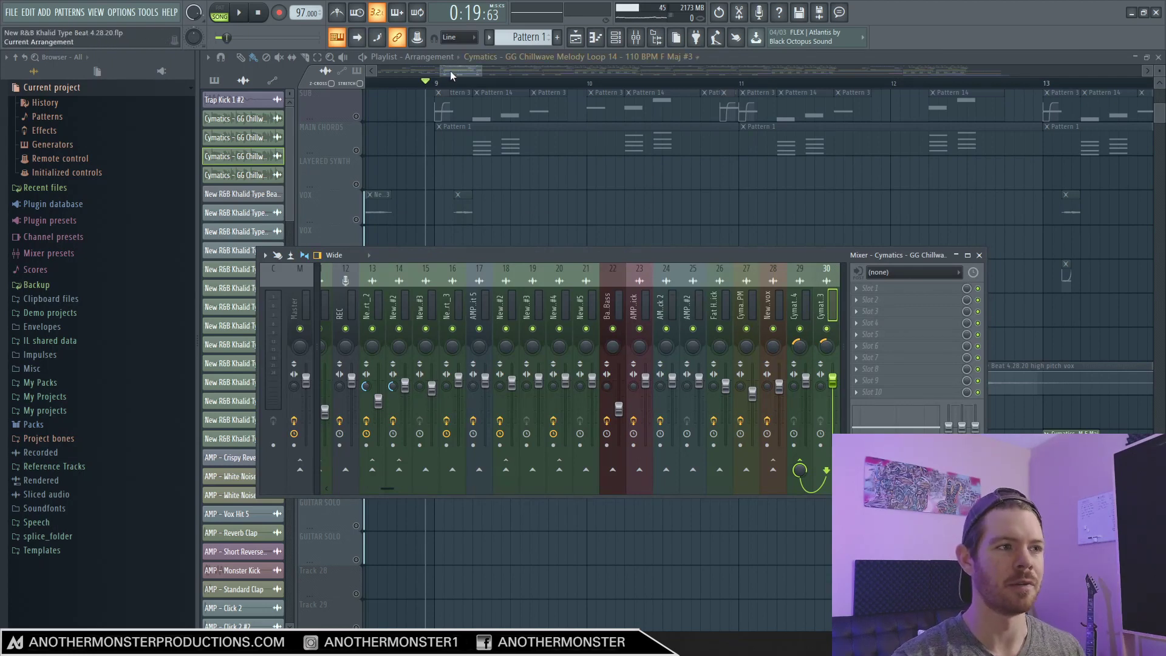
Step: Close the mixer and listen to both GUITAR tracks together from bar 9
{"action": "key", "text": "F9"}
{"action": "key", "text": "space"}
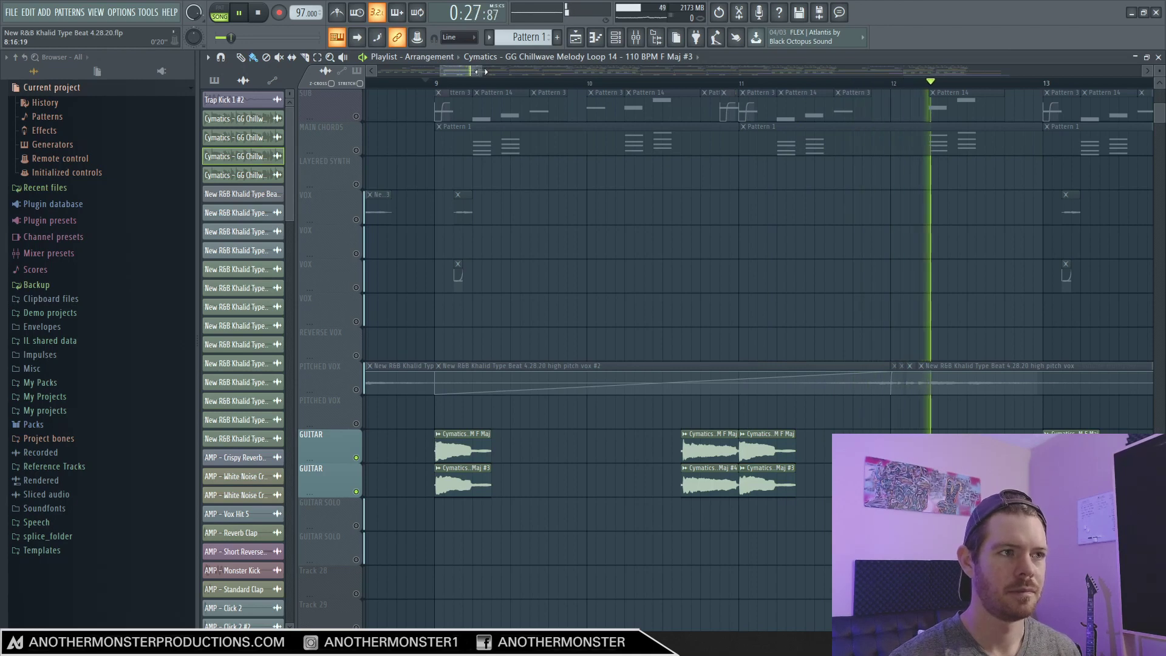
{"action": "key", "text": "space"}
Step: Isolate the WHITE NOISE track and listen to it on its own from bar 9
{"action": "left_click_drag", "start_coordinate": [483, 71], "coordinate": [510, 73]}
{"action": "scroll", "coordinate": [358, 258], "scroll_direction": "up", "scroll_amount": 3}
{"action": "left_click", "coordinate": [356, 253]}
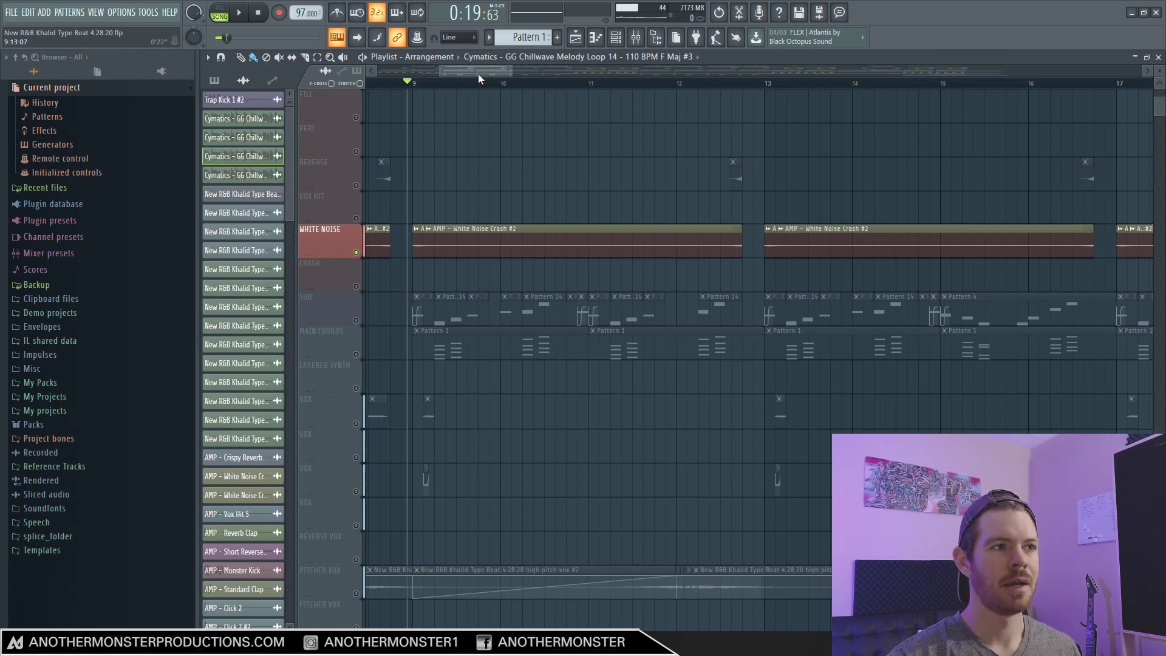
{"action": "left_click_drag", "start_coordinate": [478, 74], "coordinate": [476, 73]}
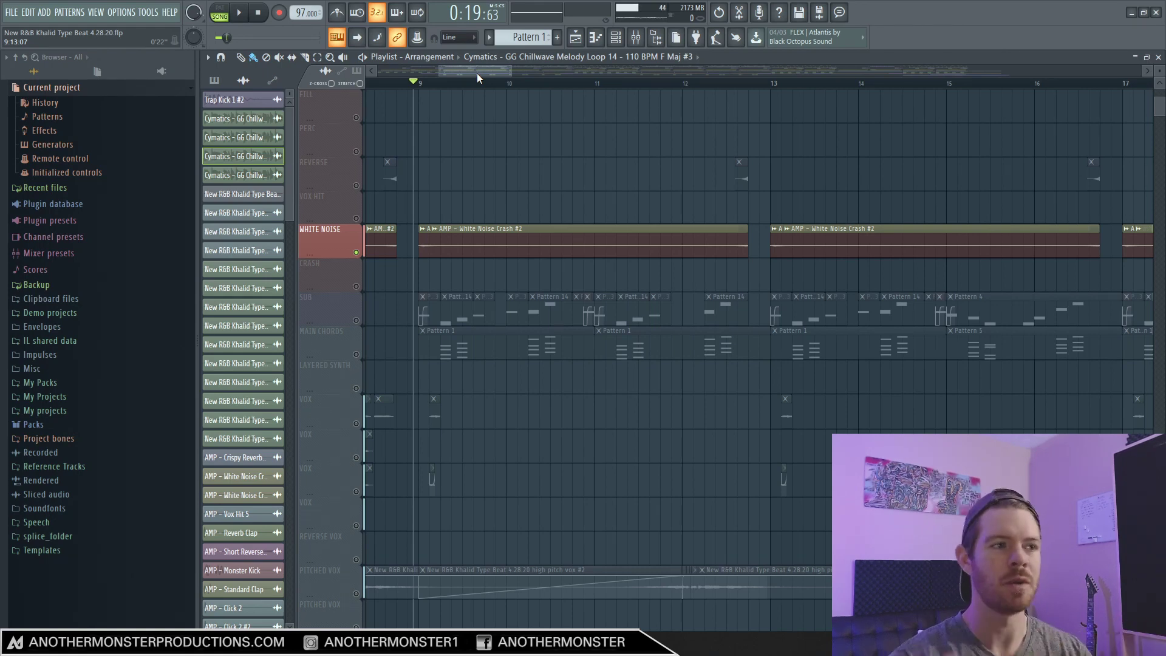
{"action": "key", "text": "space"}
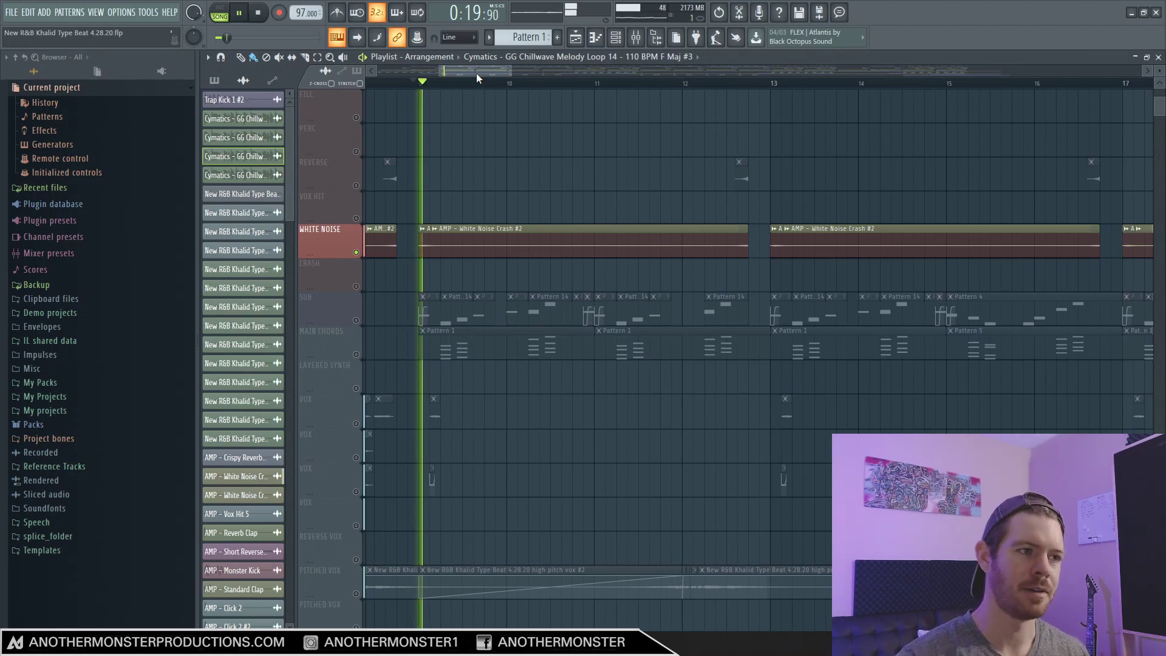
{"action": "key", "text": "space"}
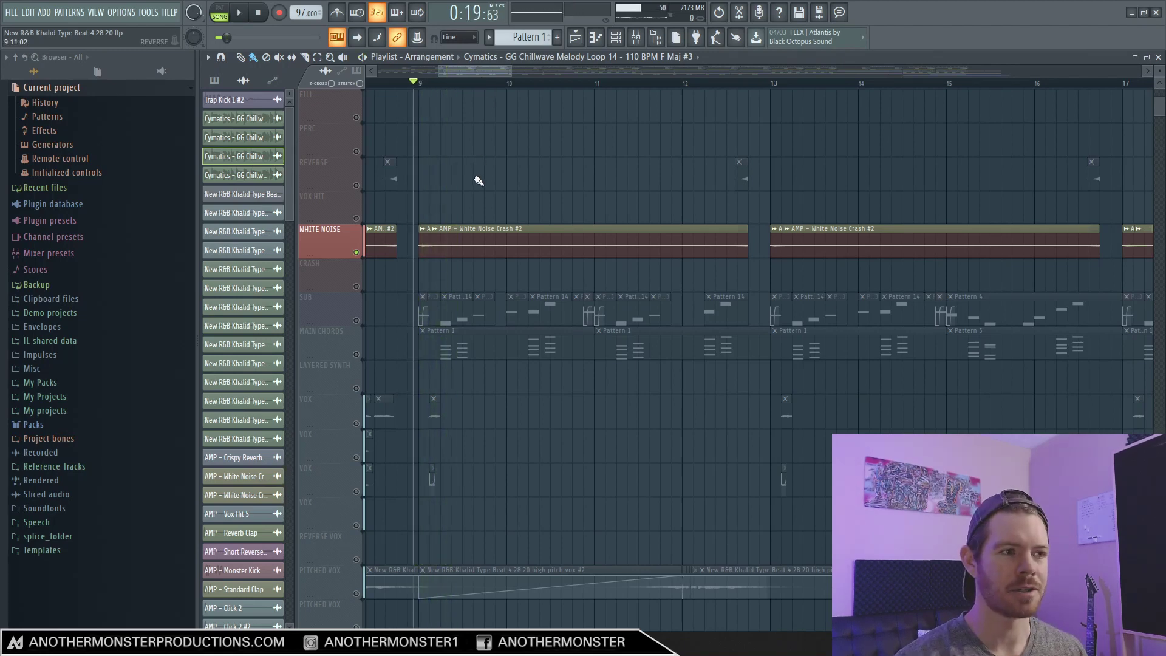
Step: Turn all tracks back on and play the full arrangement from bar 25
{"action": "scroll", "coordinate": [491, 72], "scroll_direction": "right", "scroll_amount": 5}
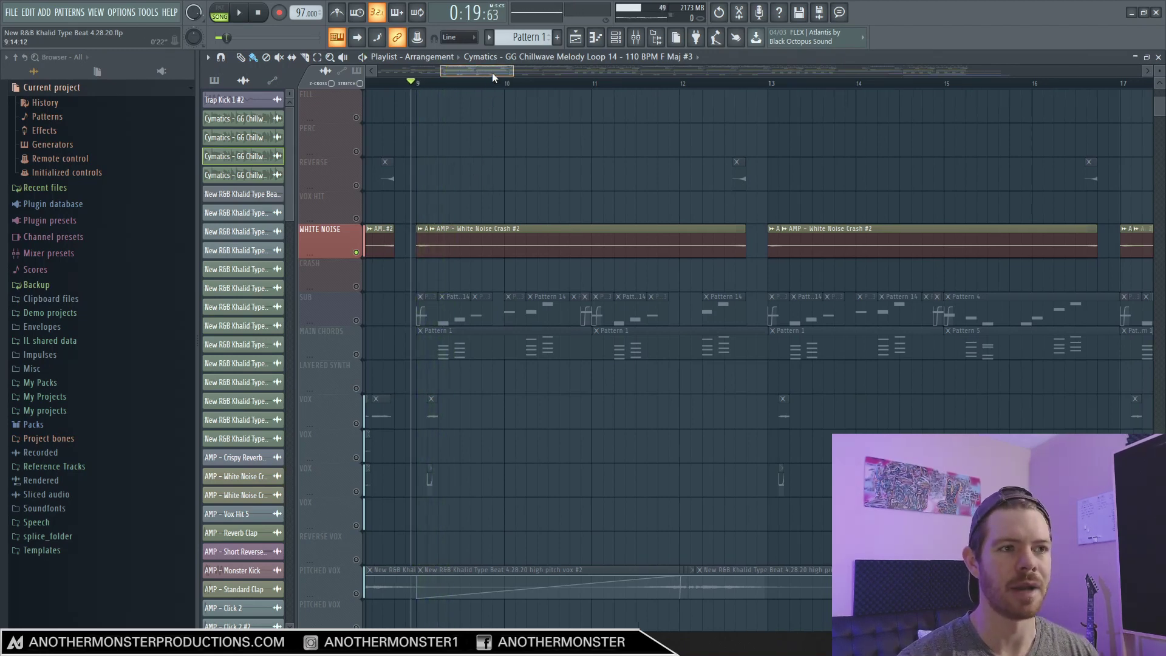
{"action": "scroll", "coordinate": [524, 238], "scroll_direction": "up", "scroll_amount": 5}
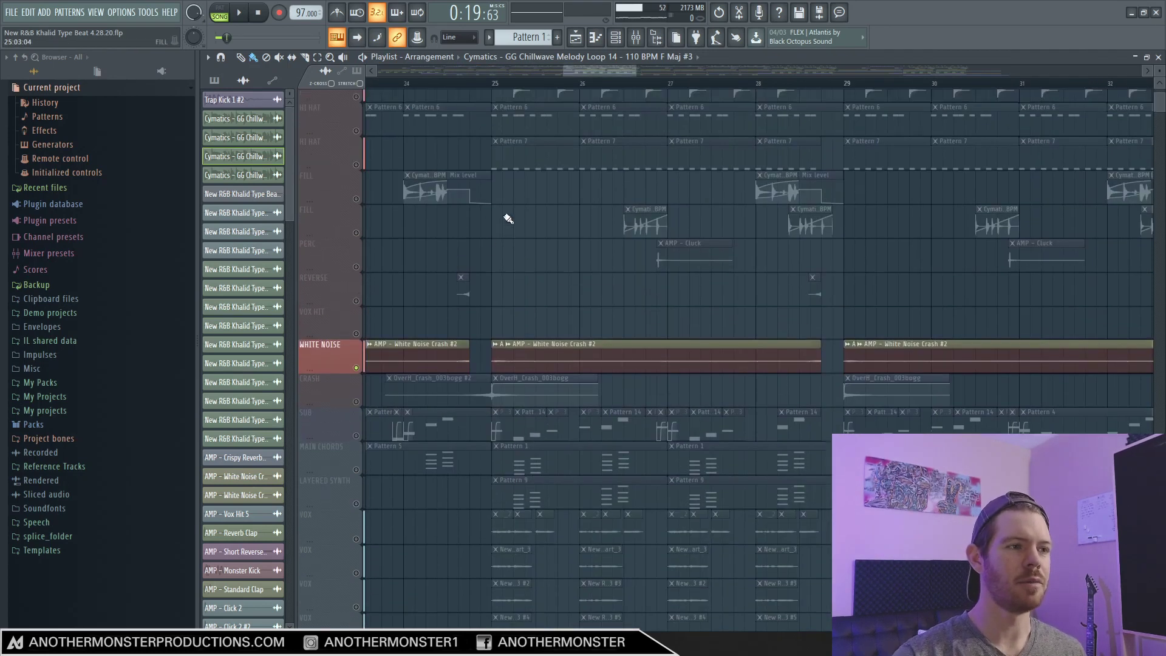
{"action": "right_click", "coordinate": [356, 118]}
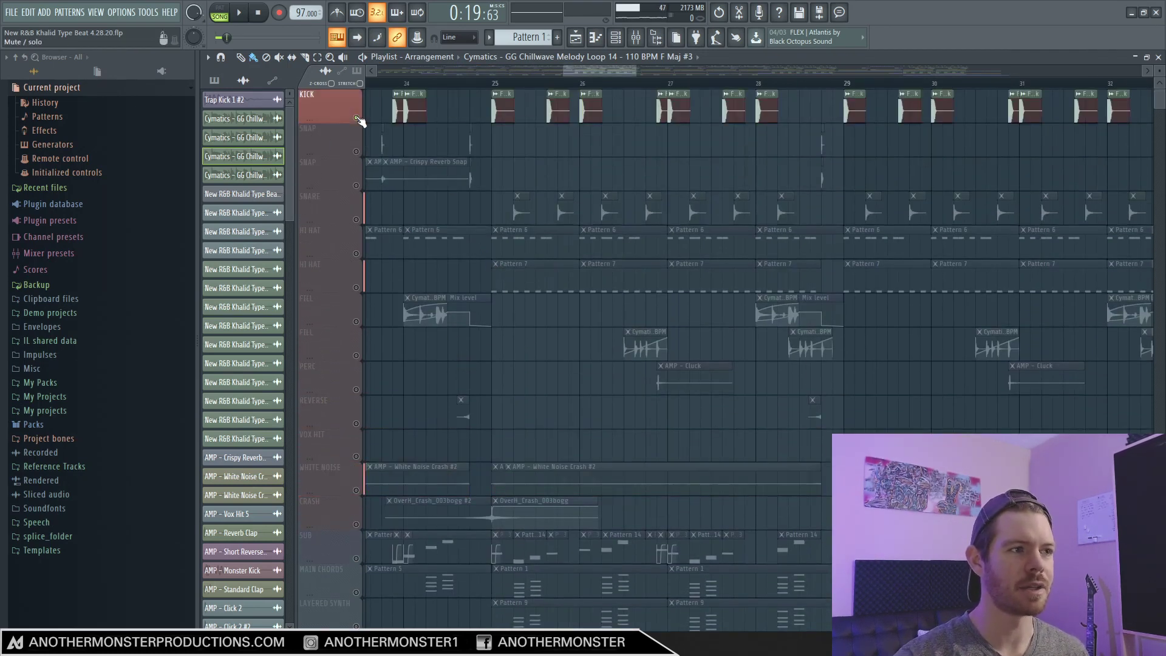
{"action": "right_click", "coordinate": [357, 118]}
{"action": "scroll", "coordinate": [581, 258], "scroll_direction": "down", "scroll_amount": 2}
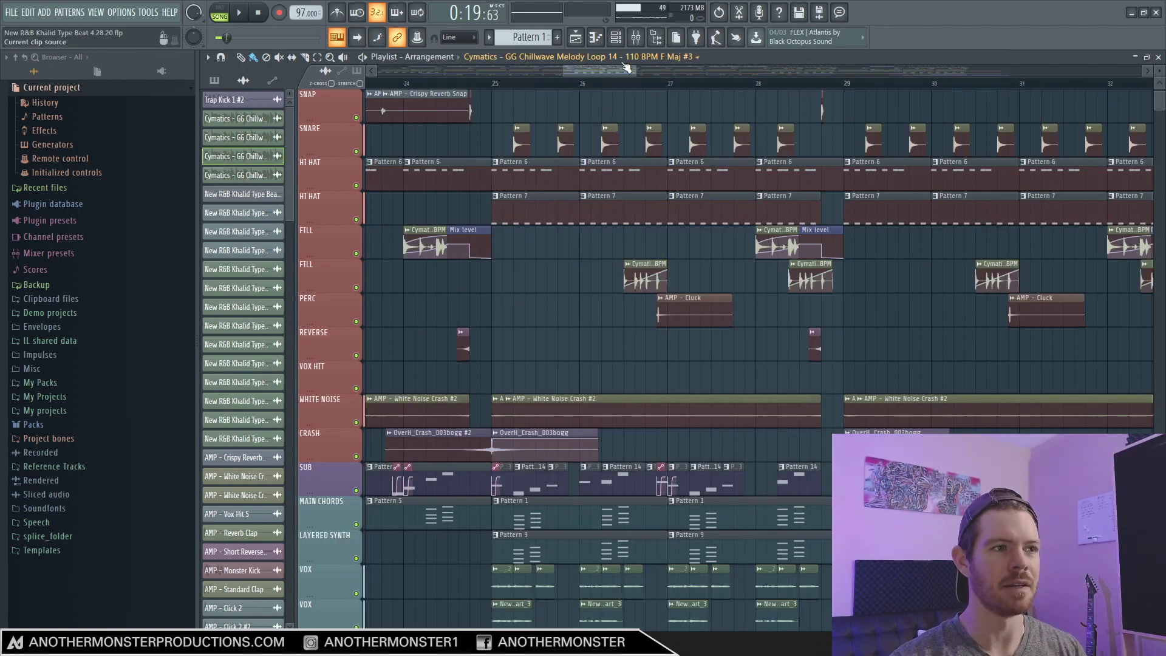
{"action": "left_click_drag", "start_coordinate": [626, 70], "coordinate": [632, 70]}
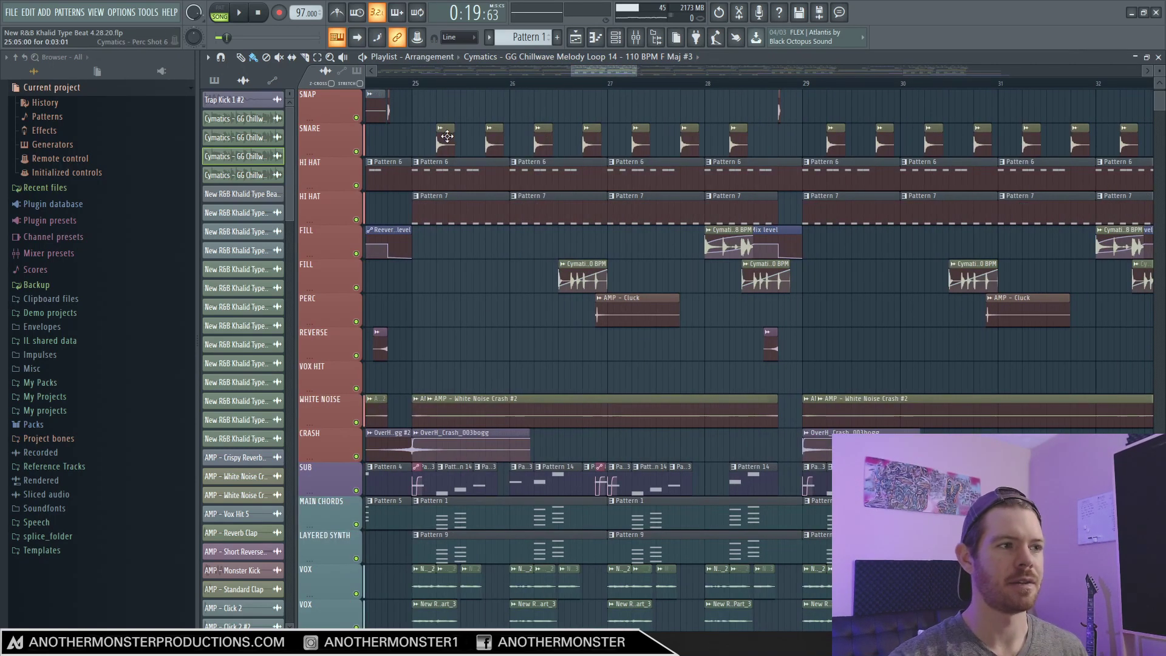
{"action": "left_click", "coordinate": [415, 86]}
{"action": "key", "text": "space"}
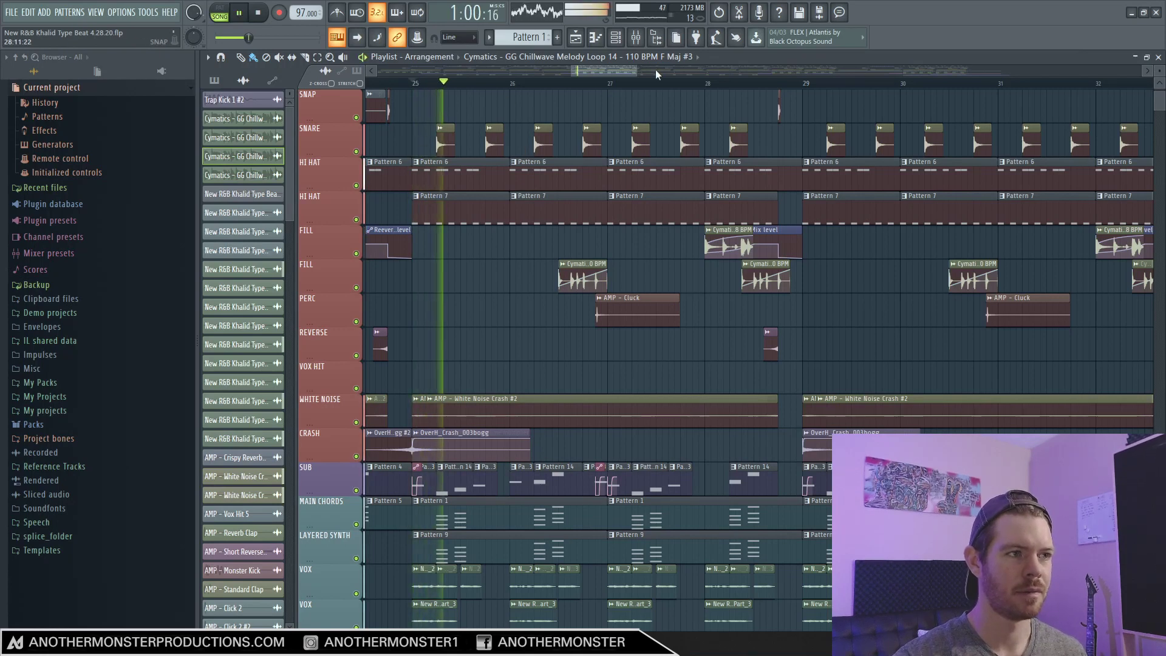
Step: Solo the SNARE track and open Maximus on the Cymatics - Perc Shot 6 mixer channel
{"action": "left_click_drag", "start_coordinate": [637, 70], "coordinate": [593, 70]}
{"action": "right_click", "coordinate": [356, 152]}
{"action": "key", "text": "space"}
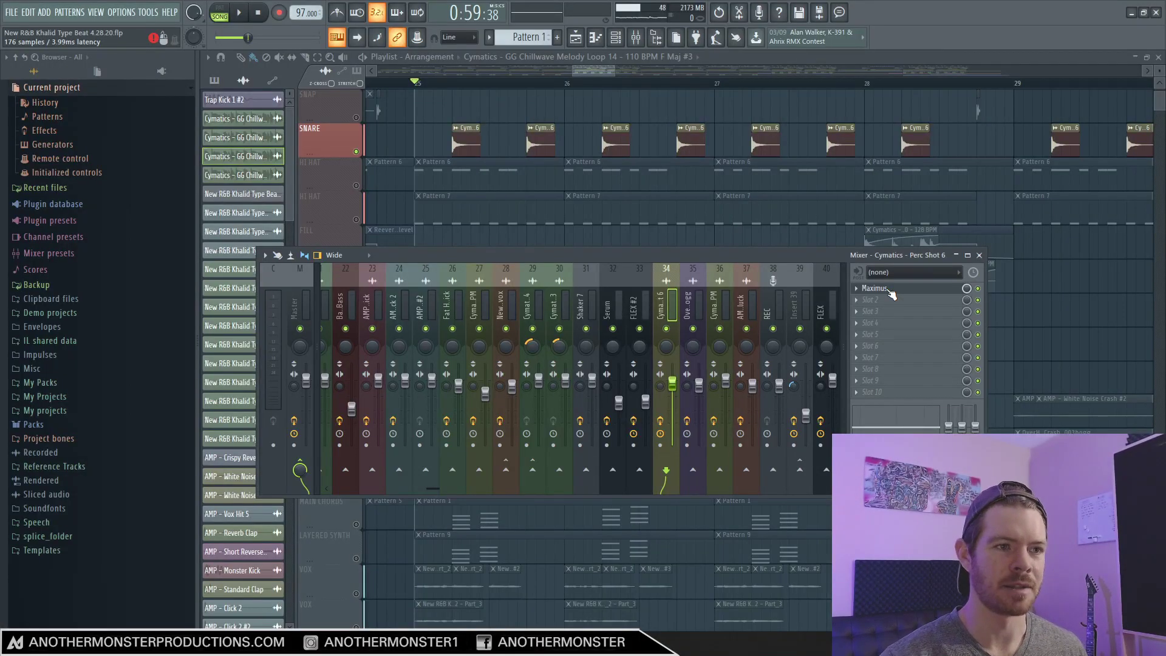
{"action": "left_click", "coordinate": [891, 291]}
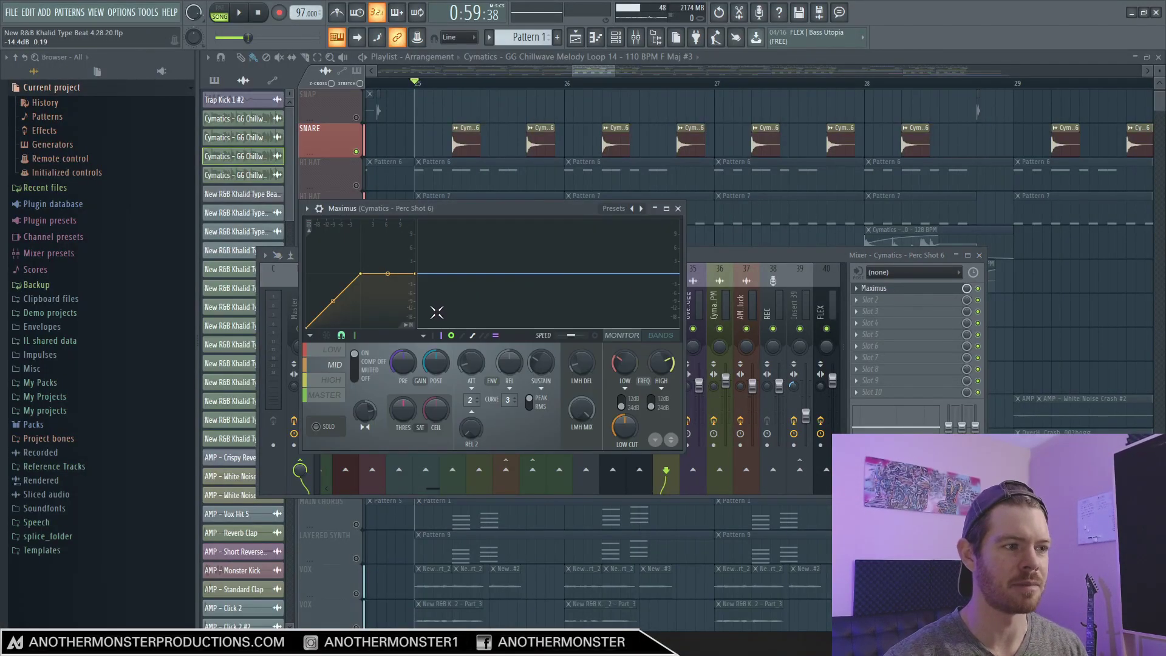
Step: Bypass Maximus on the snare's channel and listen to the soloed snare without it
{"action": "left_click", "coordinate": [984, 300]}
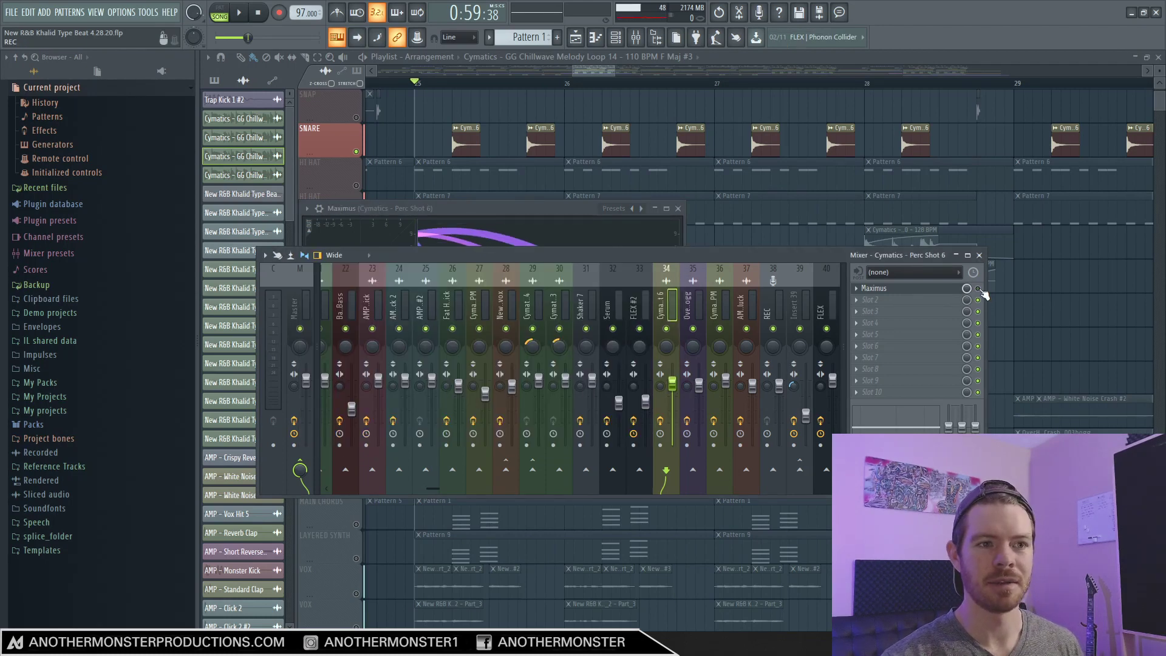
{"action": "key", "text": "space"}
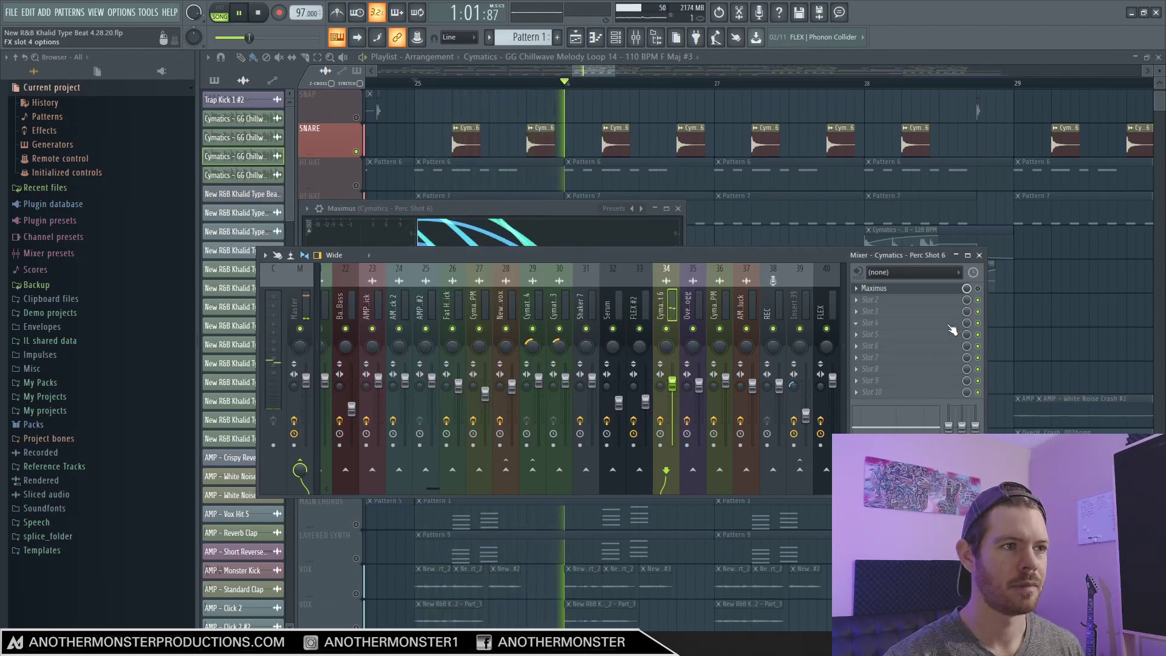
{"action": "key", "text": "space"}
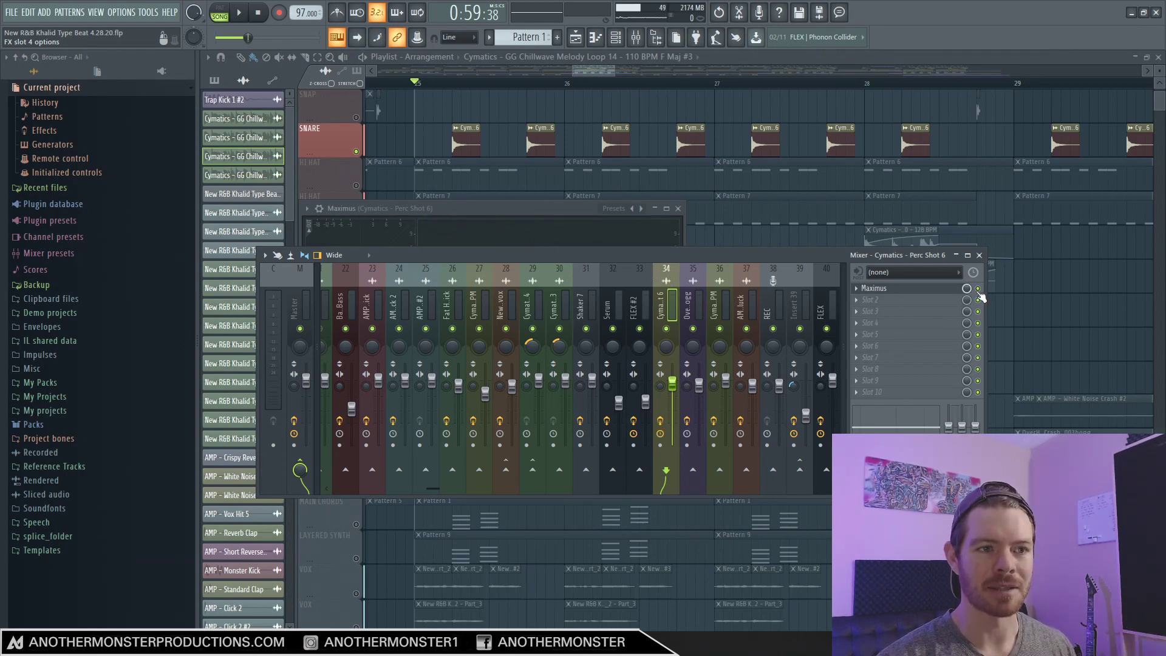
Step: Examine the mid and high band stereo separation in the snare's Maximus and the panning in the sample's channel settings
{"action": "left_click", "coordinate": [944, 289]}
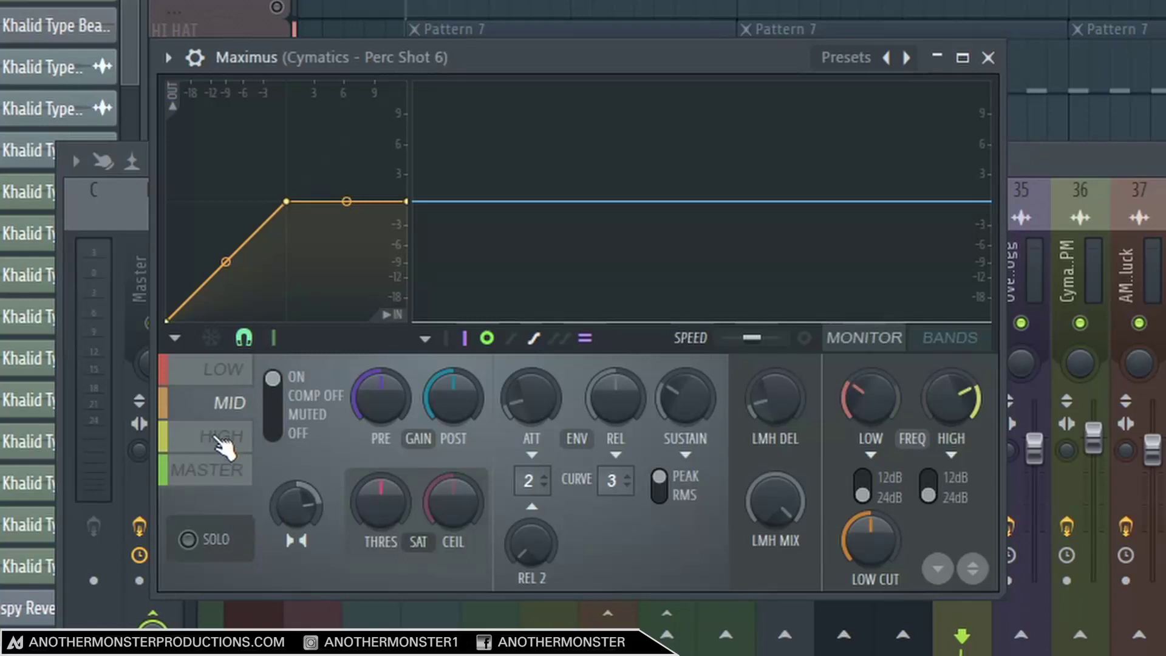
{"action": "left_click", "coordinate": [331, 382]}
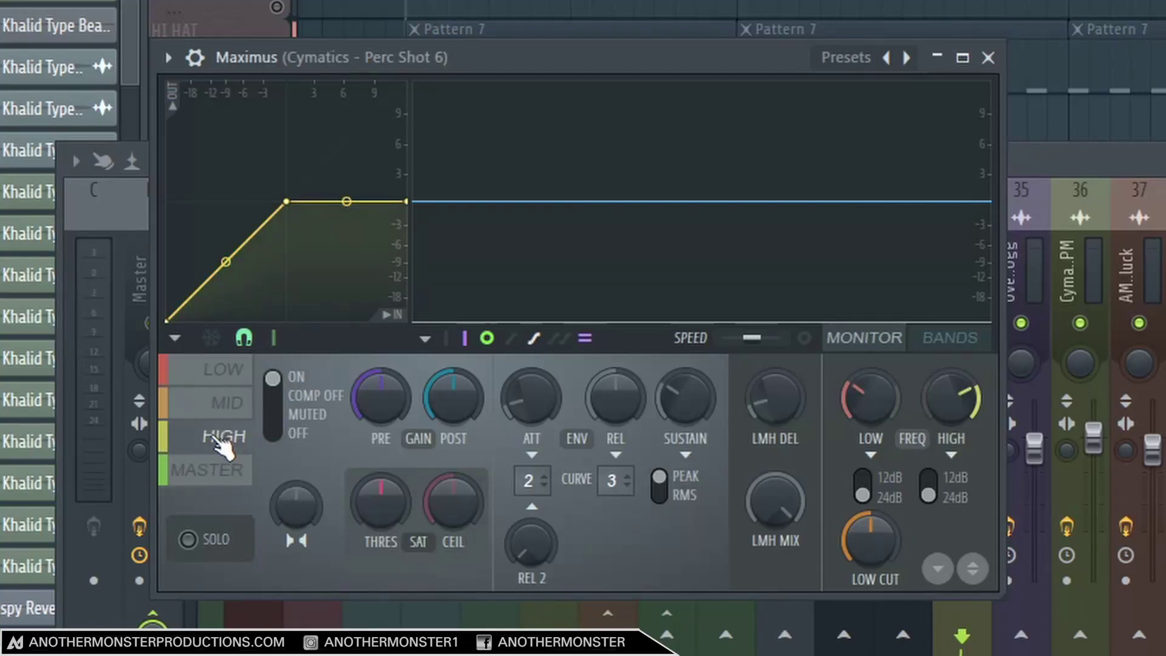
{"action": "left_click", "coordinate": [215, 403]}
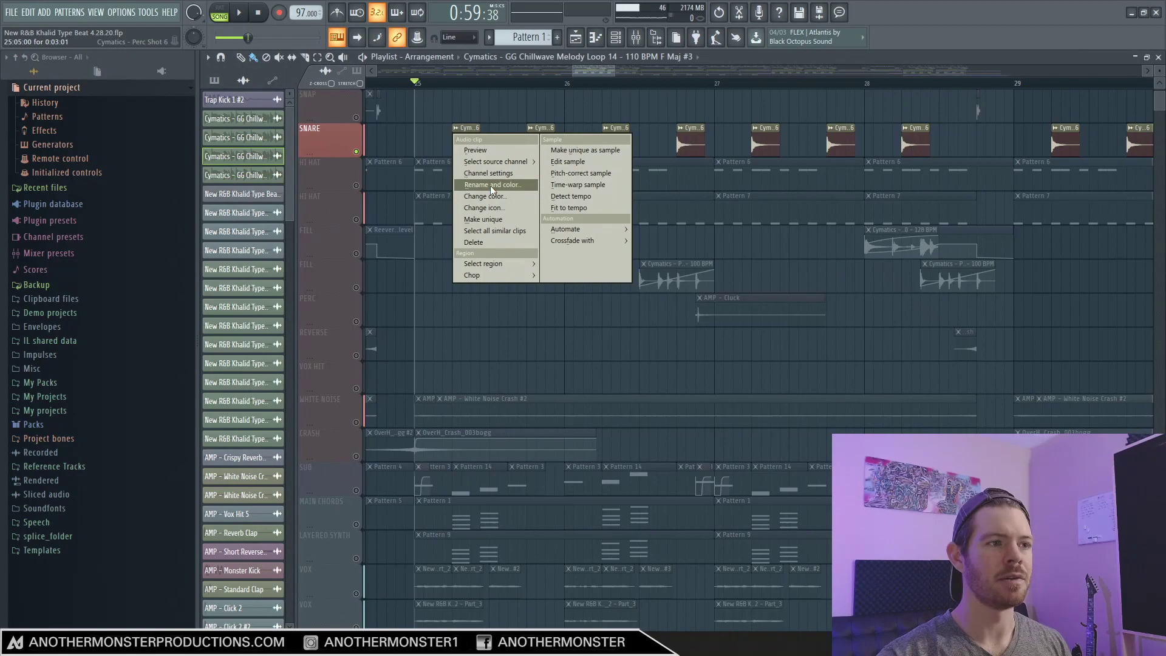
{"action": "left_click", "coordinate": [490, 173]}
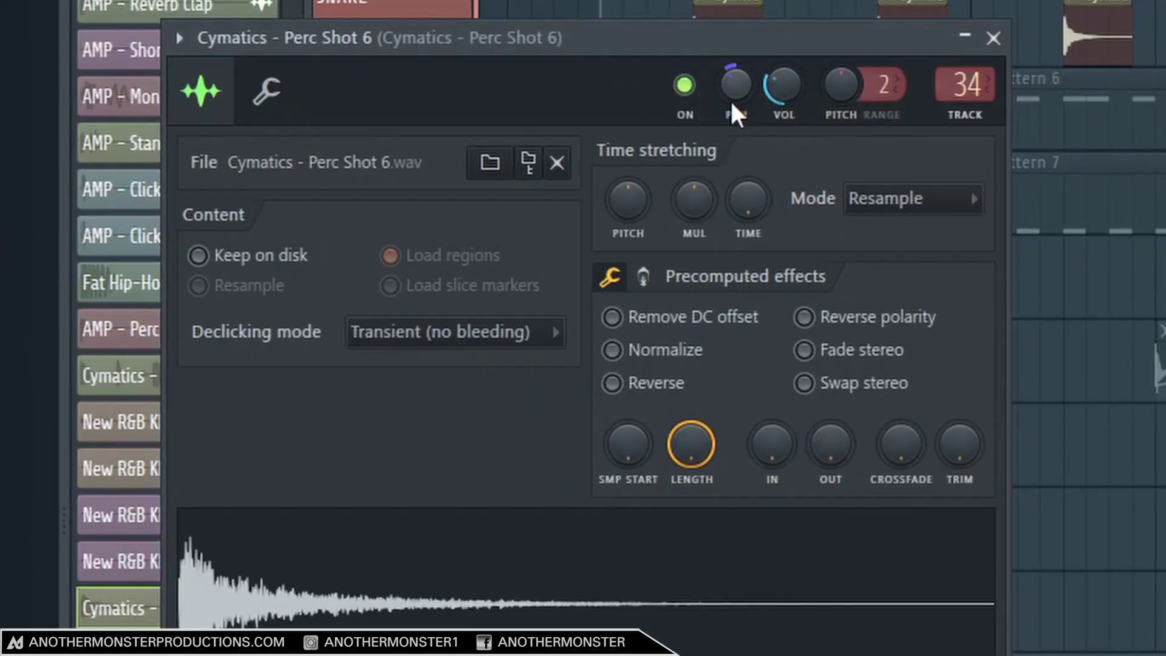
{"action": "left_click", "coordinate": [636, 39]}
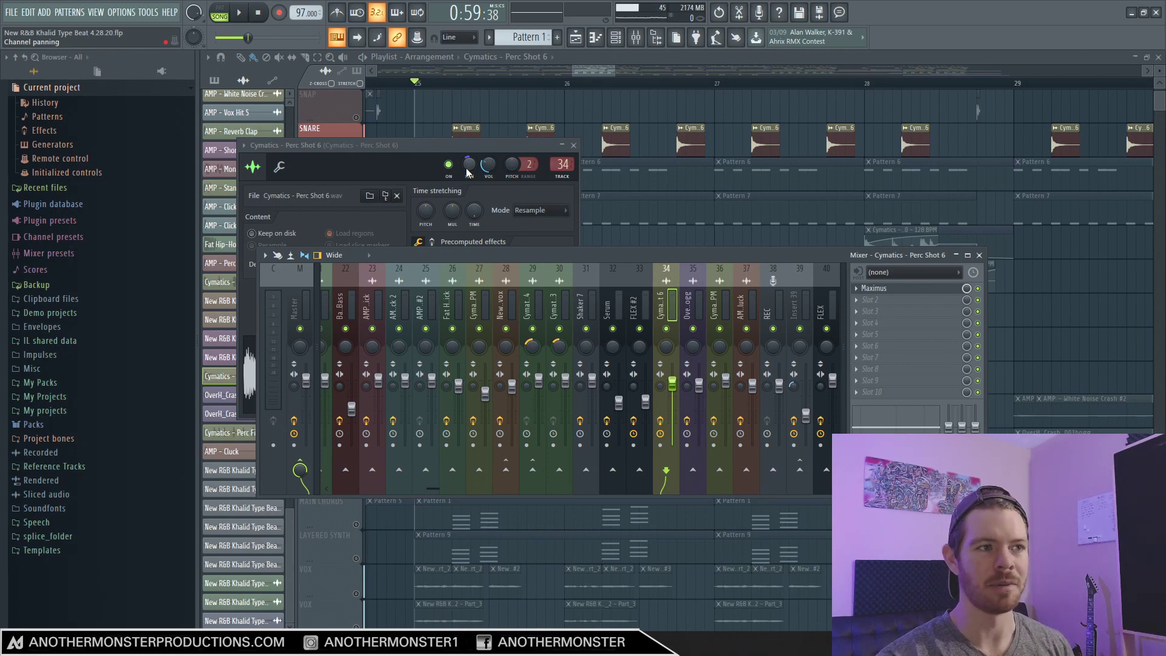
Step: Listen to the snare alone from bar 25 and with all tracks turned back on
{"action": "key", "text": "space"}
{"action": "left_click", "coordinate": [596, 74]}
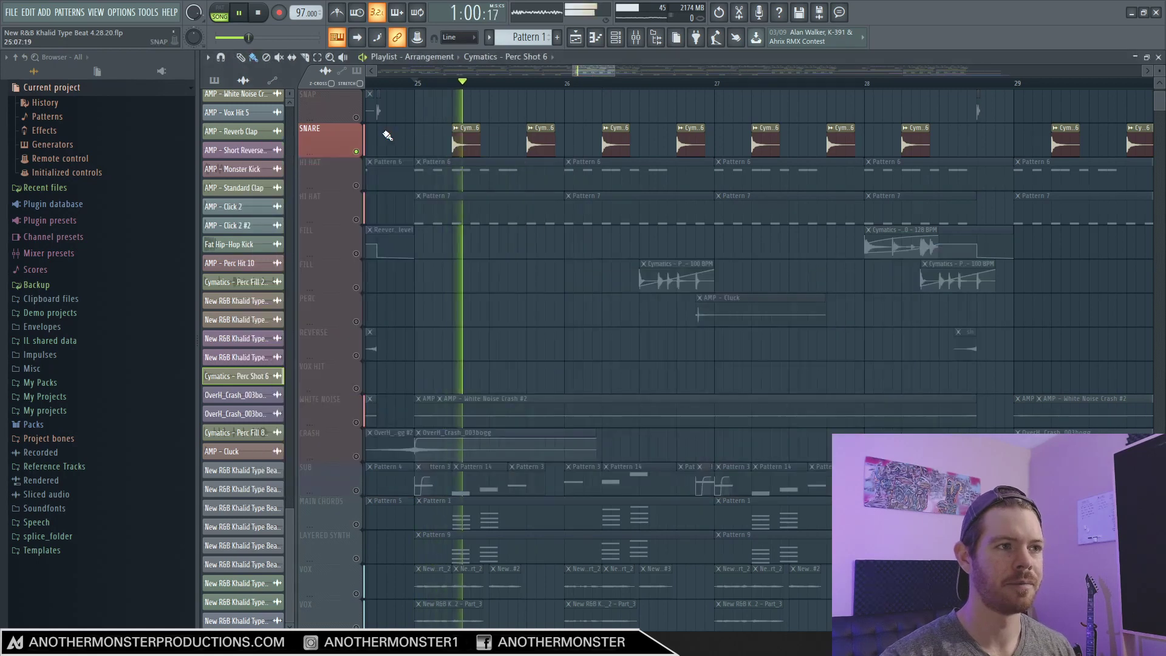
{"action": "right_click", "coordinate": [356, 151]}
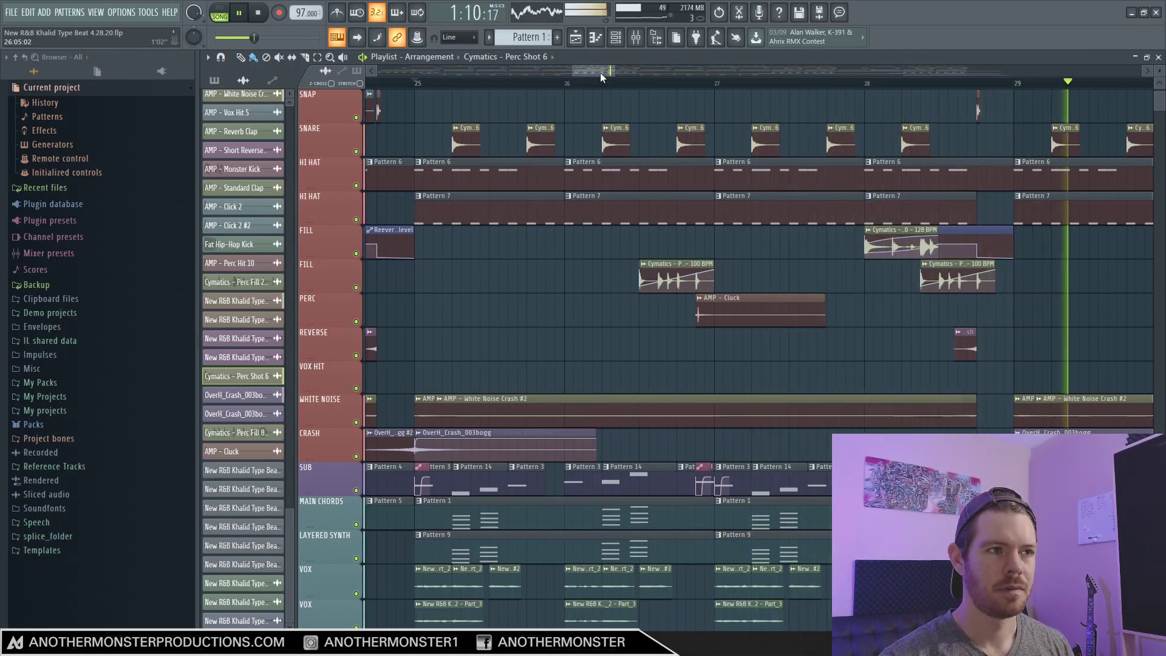
{"action": "key", "text": "space"}
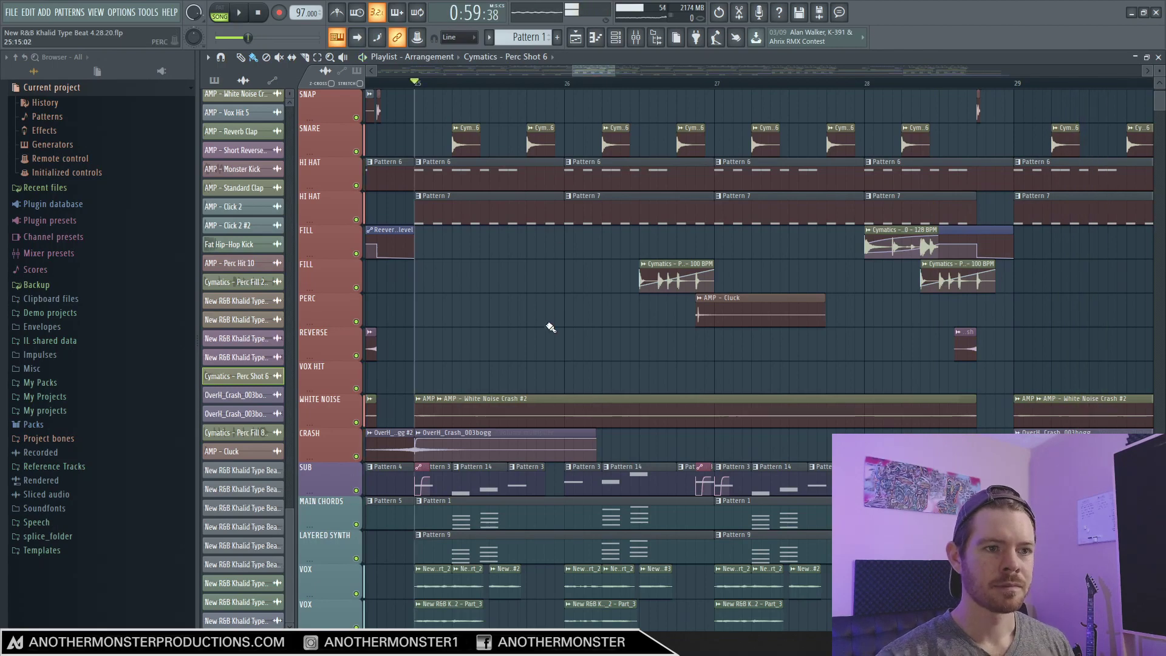
Step: Isolate the lower FILL track and the PERC track and listen to them from bar 26
{"action": "right_click", "coordinate": [357, 287]}
{"action": "left_click", "coordinate": [357, 321]}
{"action": "left_click", "coordinate": [612, 88]}
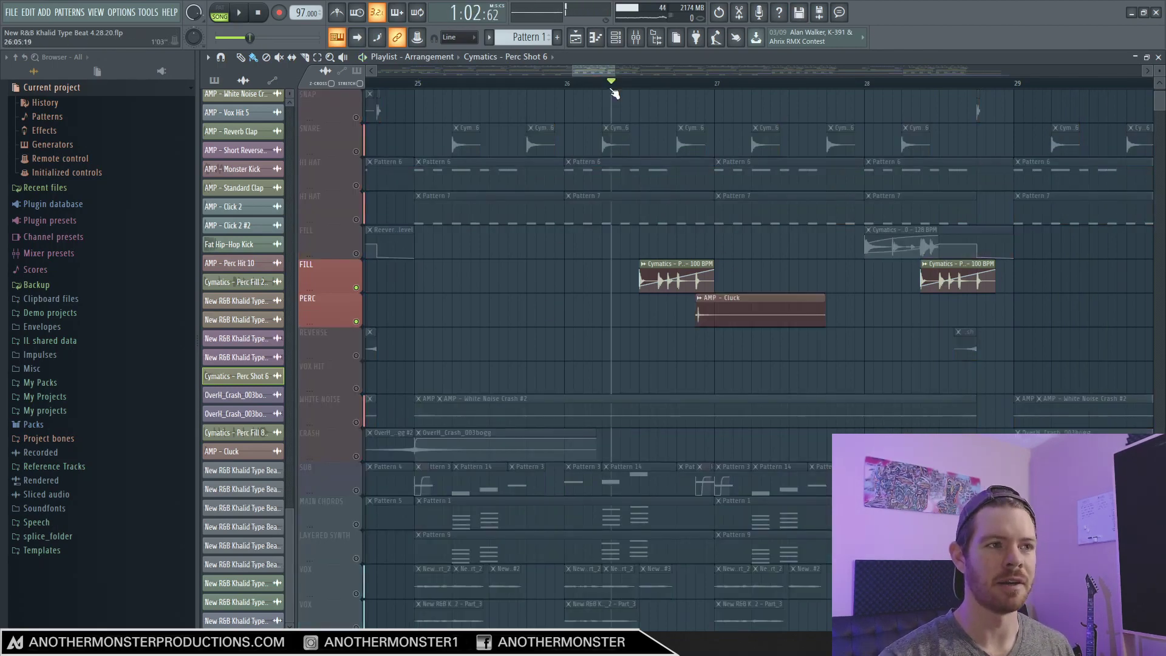
{"action": "key", "text": "space"}
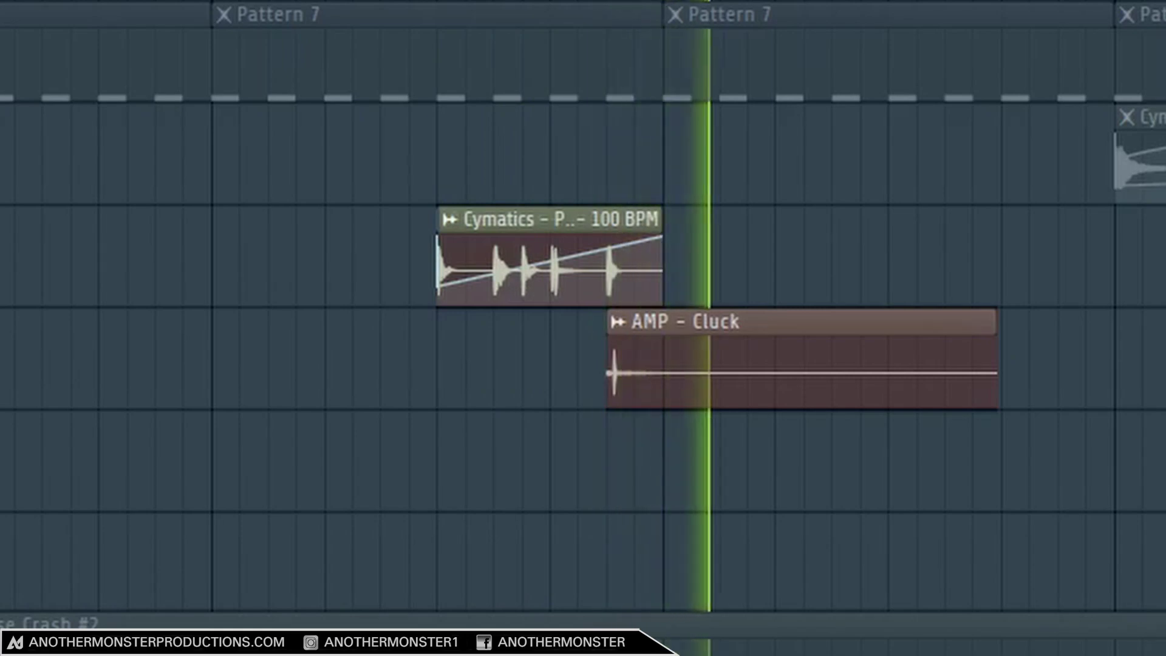
{"action": "key", "text": "space"}
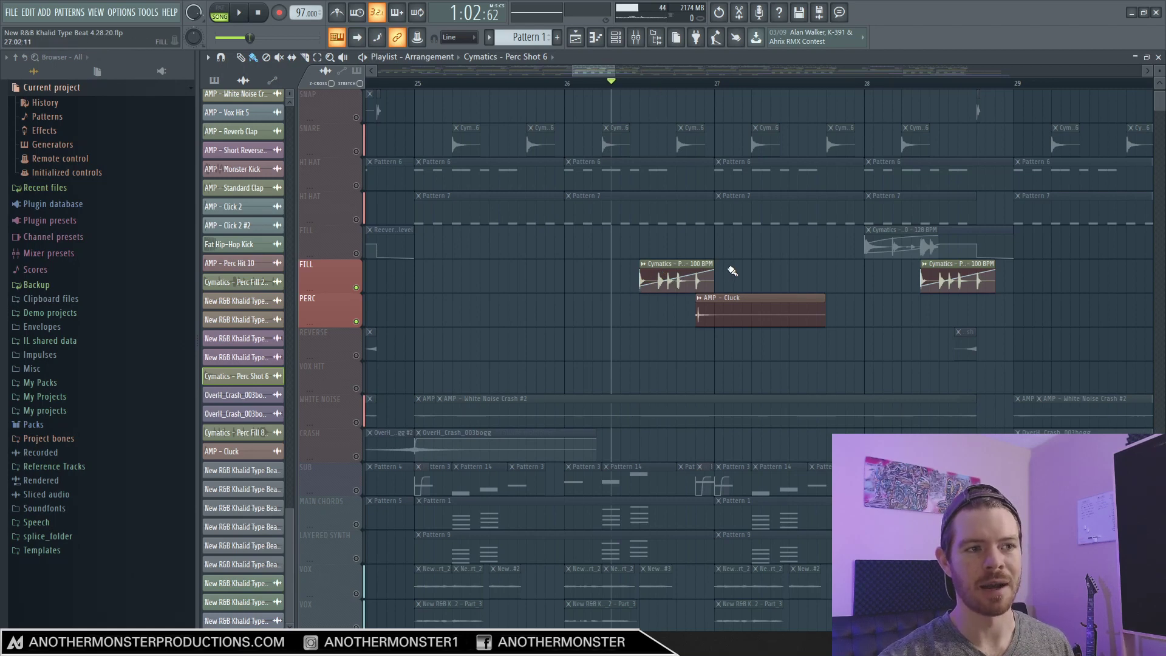
Step: Listen to the 100 BPM perc fill and examine Fruity Parametric EQ 2, Fruity Stereo Shaper and Distructor on its mixer channel
{"action": "key", "text": "F9"}
{"action": "key", "text": "space"}
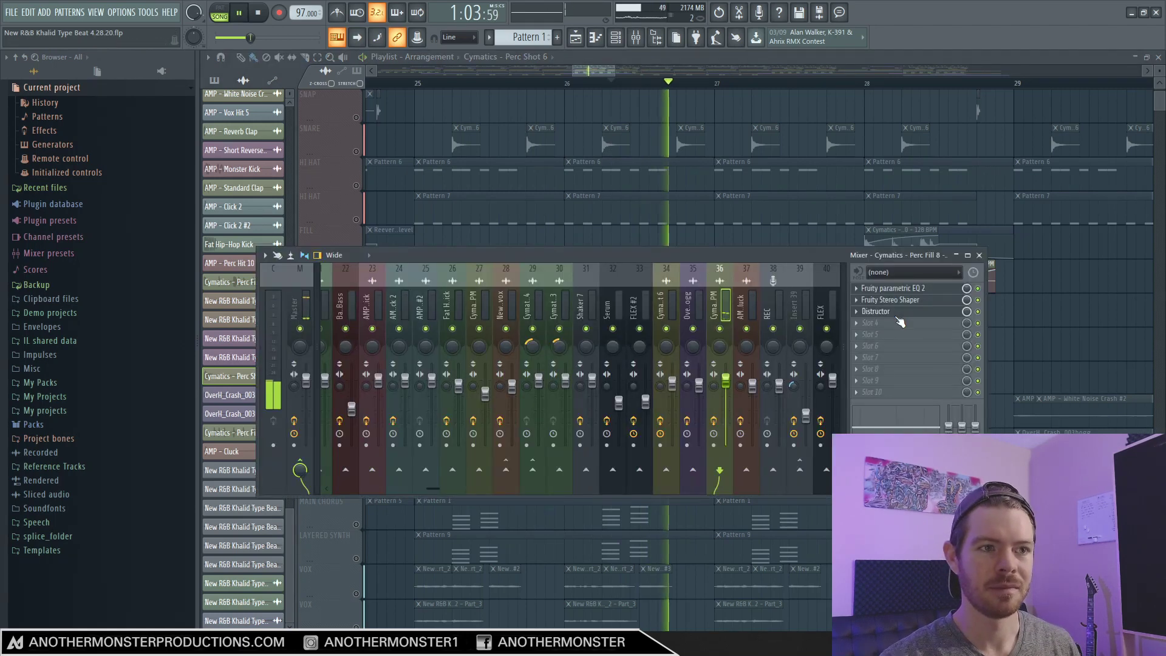
{"action": "key", "text": "space"}
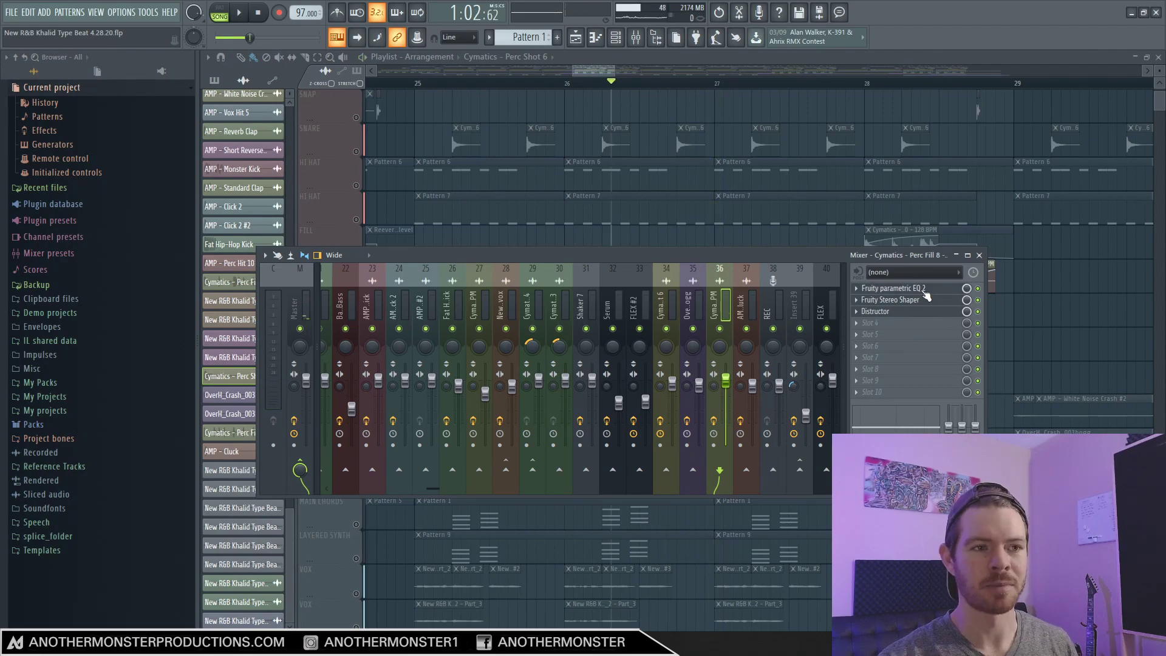
{"action": "left_click", "coordinate": [922, 289]}
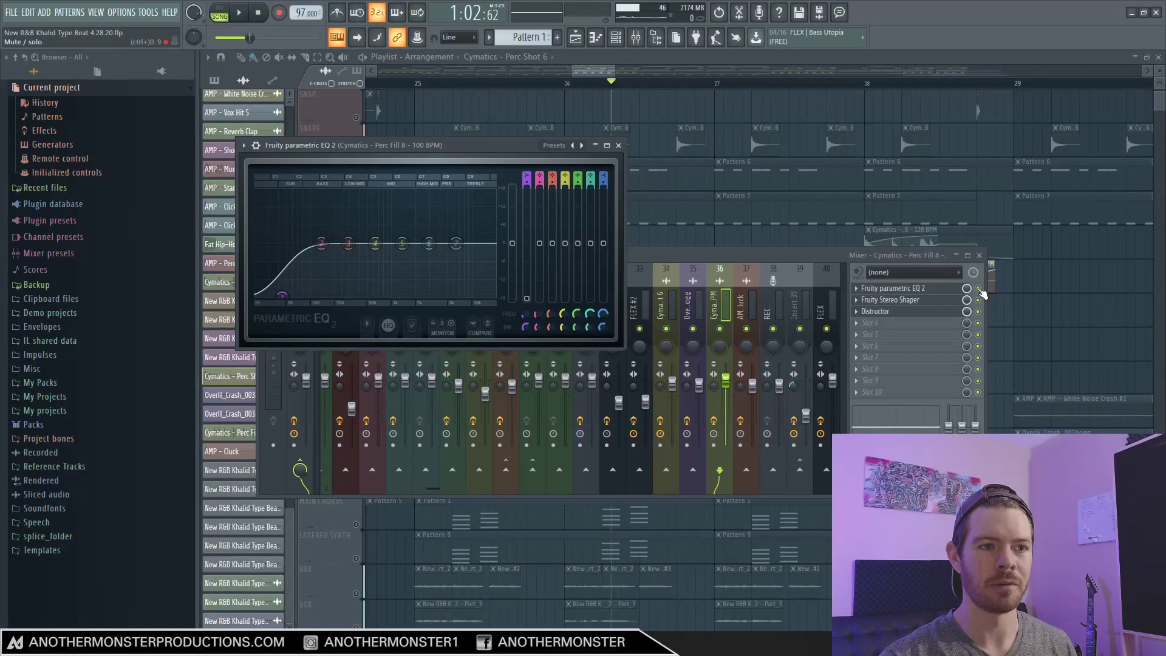
{"action": "left_click", "coordinate": [979, 289]}
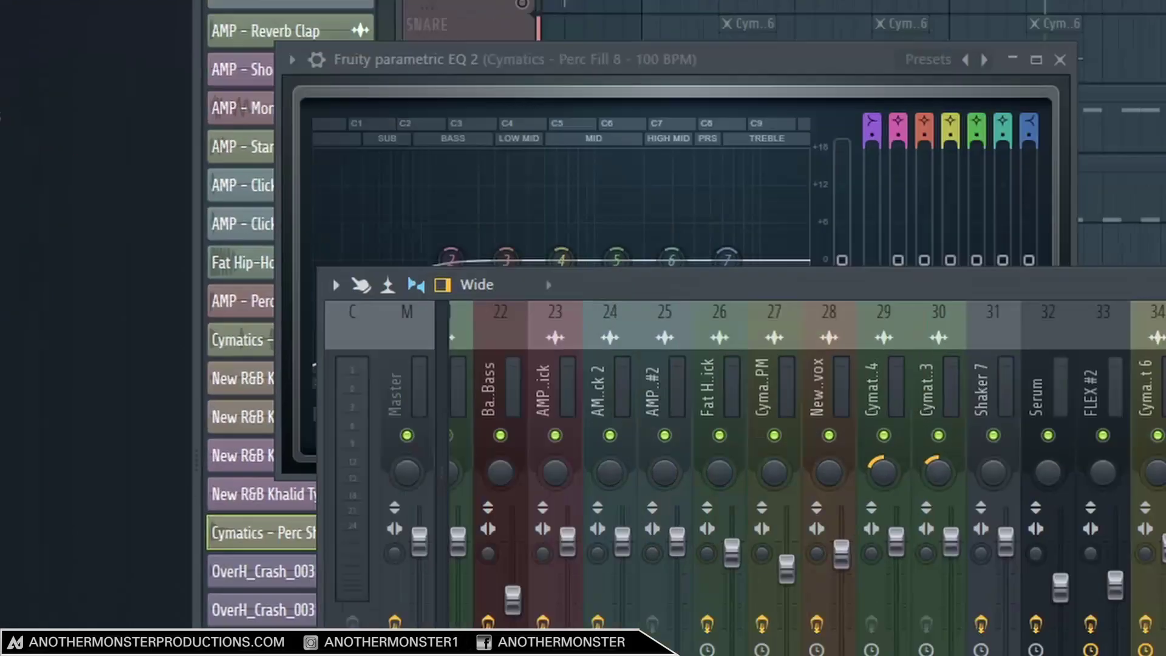
{"action": "left_click", "coordinate": [923, 299]}
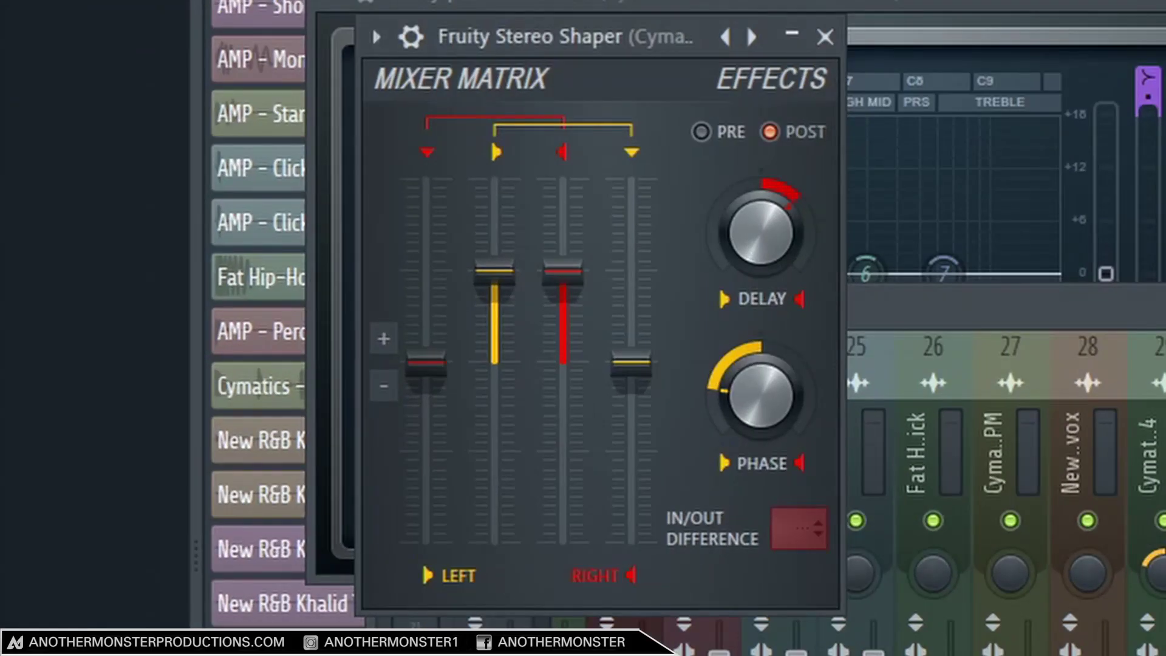
{"action": "left_click", "coordinate": [941, 312]}
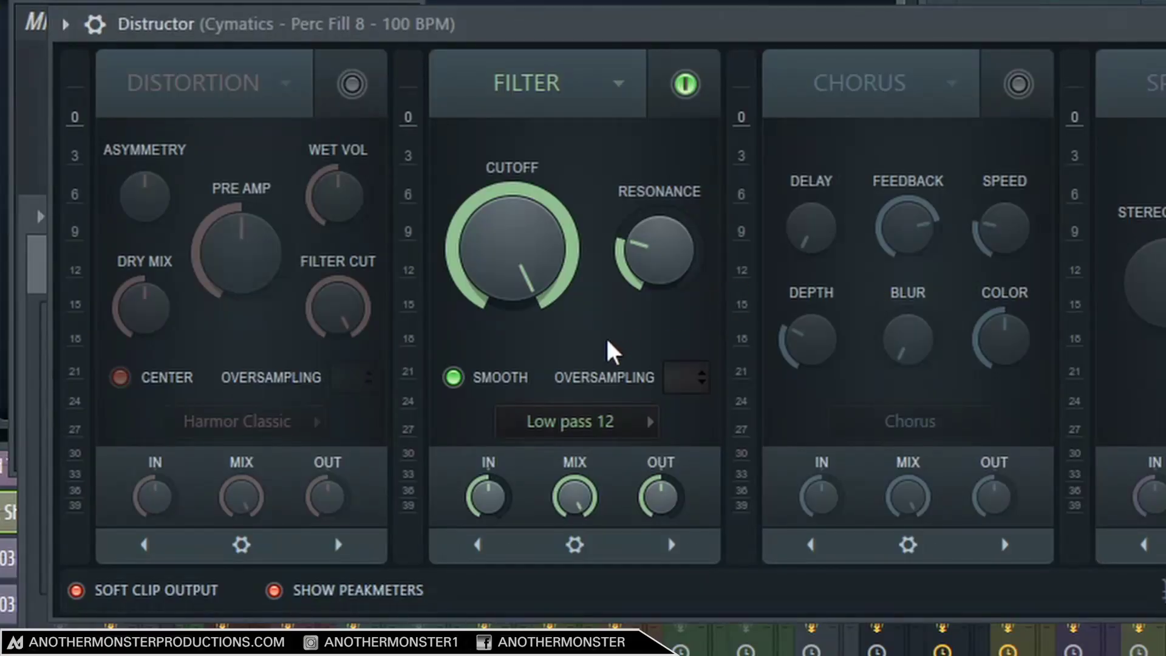
Step: Listen to the fill and percussion, and open Fruity Reeverb 2 on the AMP - Cluck mixer channel
{"action": "key", "text": "space"}
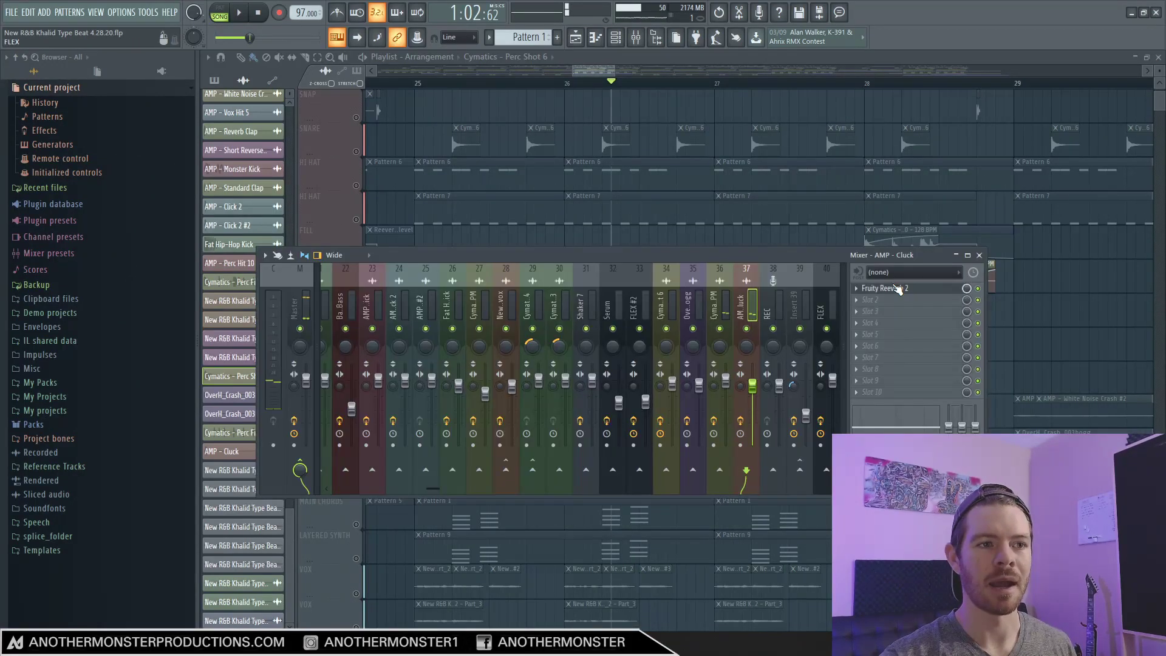
{"action": "left_click", "coordinate": [898, 288]}
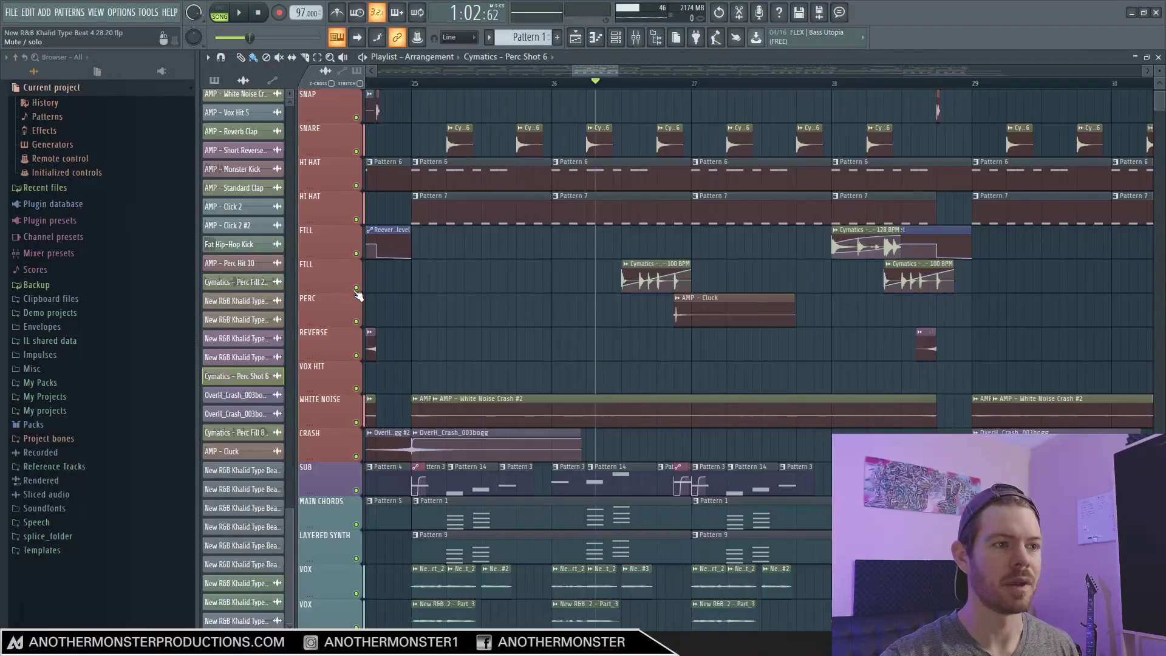
Step: Listen to the fills and percussion together with all the other tracks from bar 26
{"action": "key", "text": "space"}
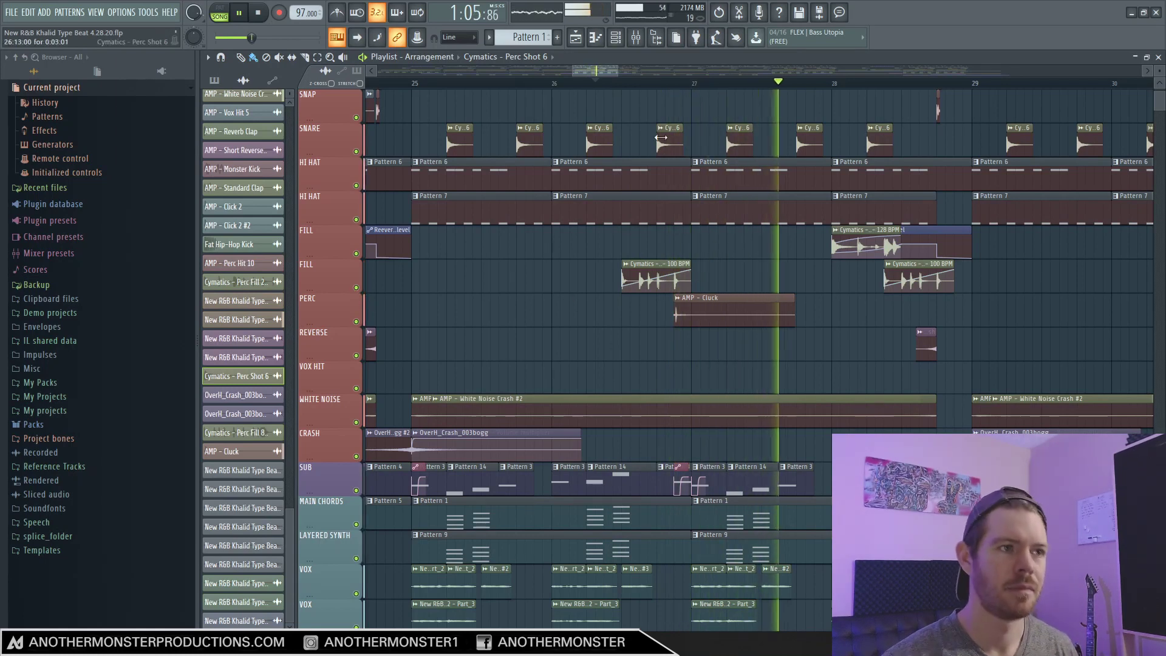
{"action": "left_click_drag", "start_coordinate": [618, 72], "coordinate": [649, 69]}
{"action": "key", "text": "space"}
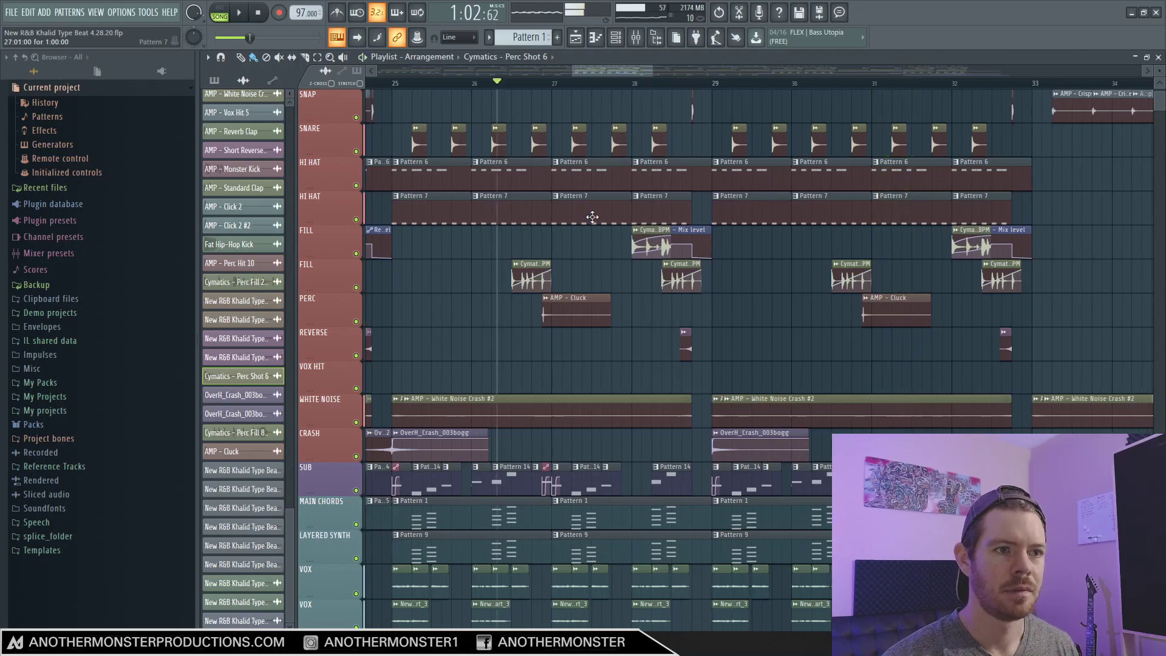
Step: Solo the LAYERED SYNTH track and listen to it from bar 25
{"action": "scroll", "coordinate": [546, 216], "scroll_direction": "down", "scroll_amount": 5}
{"action": "scroll", "coordinate": [367, 357], "scroll_direction": "down", "scroll_amount": 1}
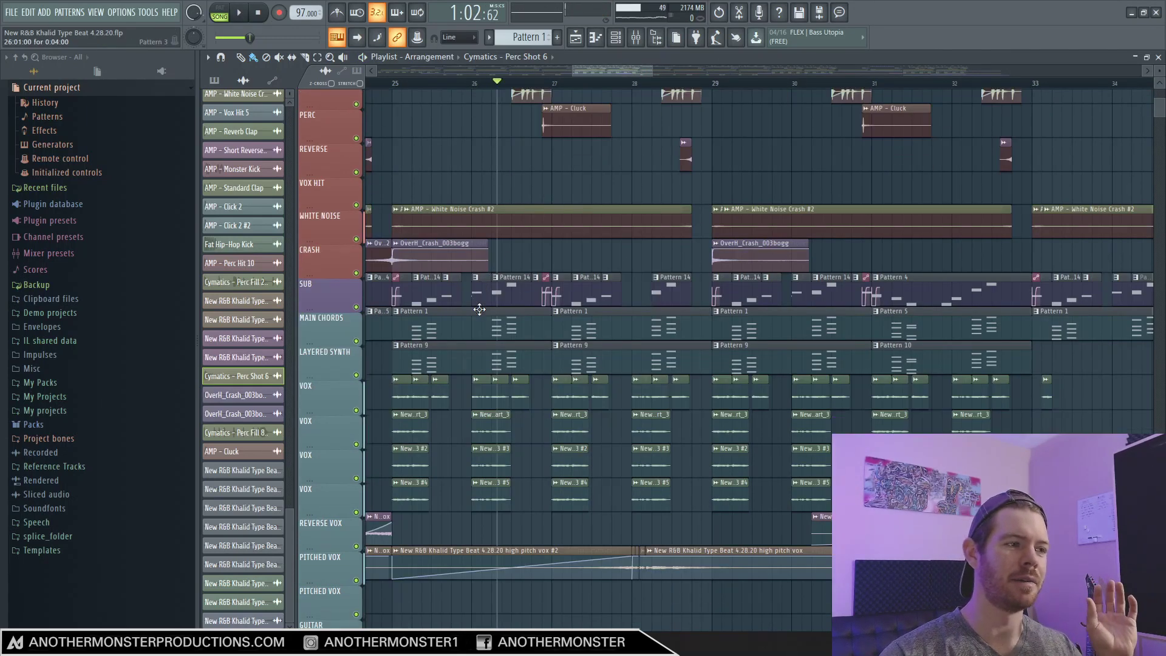
{"action": "right_click", "coordinate": [356, 355]}
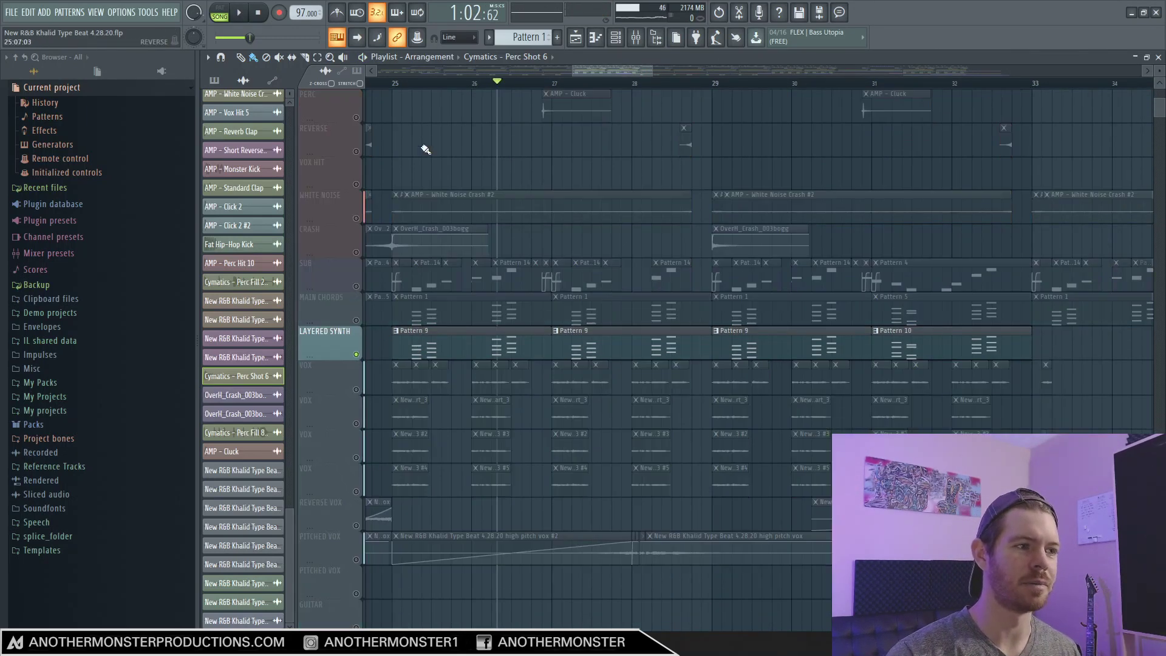
{"action": "left_click", "coordinate": [395, 91]}
{"action": "key", "text": "space"}
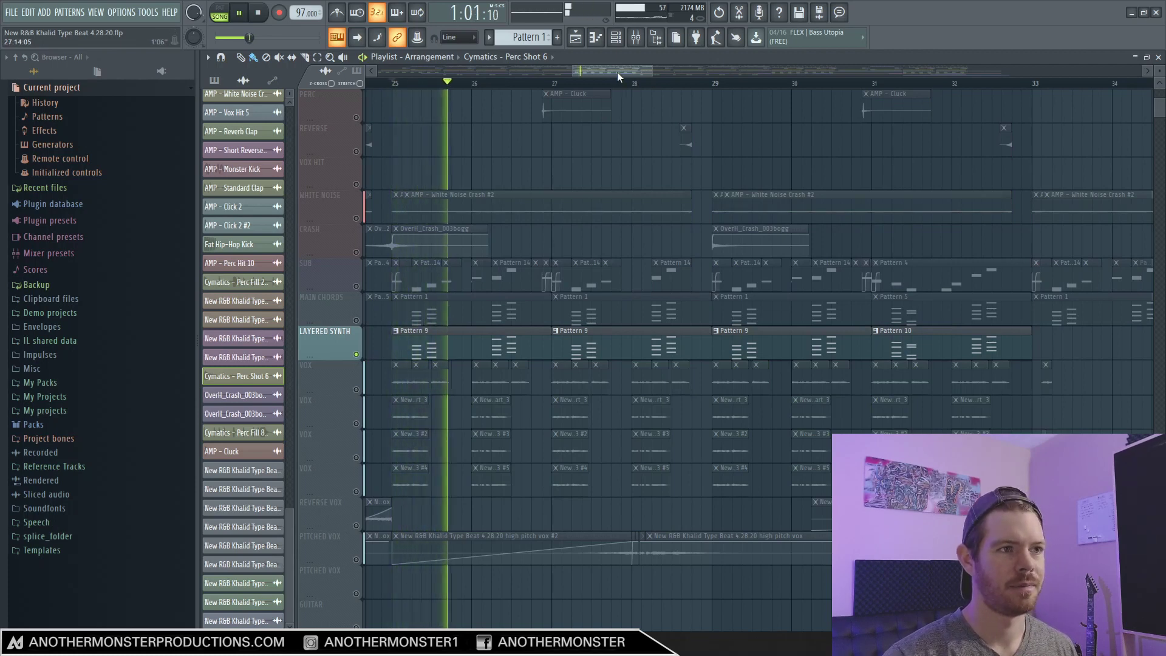
{"action": "left_click_drag", "start_coordinate": [617, 72], "coordinate": [614, 70]}
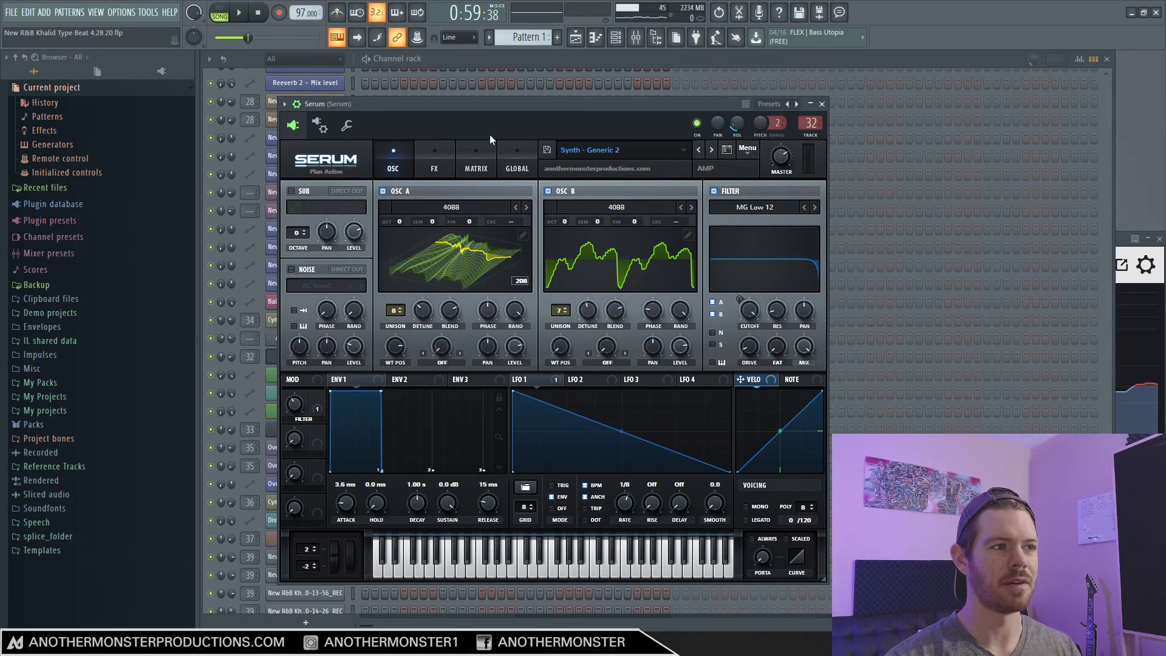
Step: Listen to the layered synth while examining its Serum preset Synth - Generic 2, including the FX page
{"action": "left_click_drag", "start_coordinate": [457, 104], "coordinate": [431, 102]}
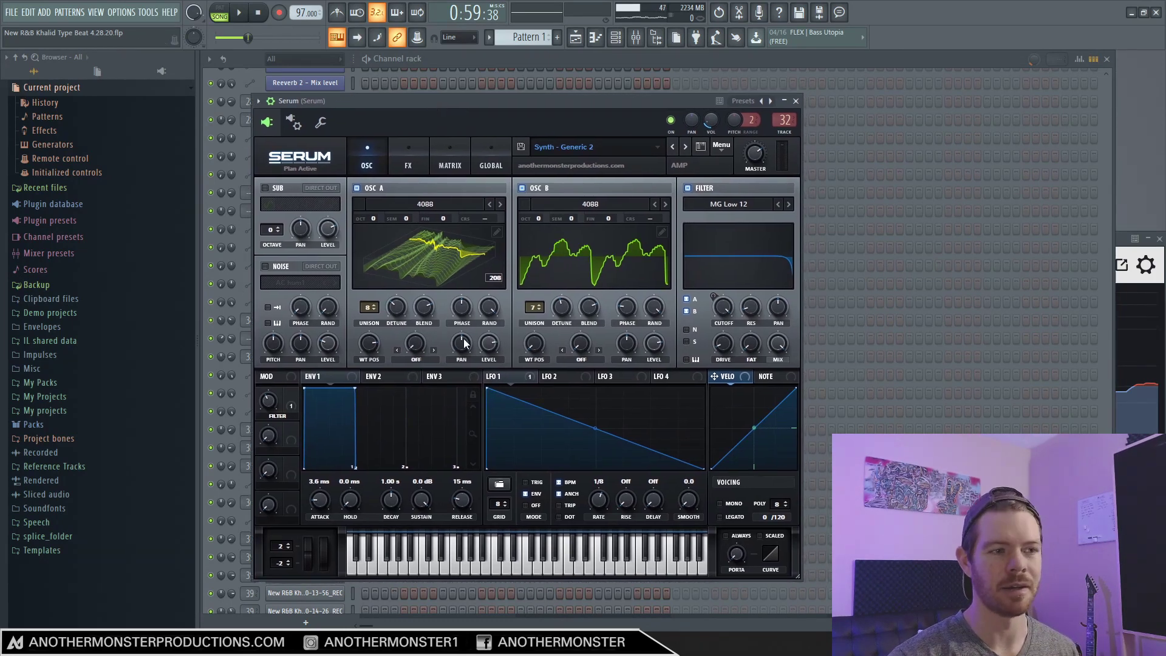
{"action": "key", "text": "space"}
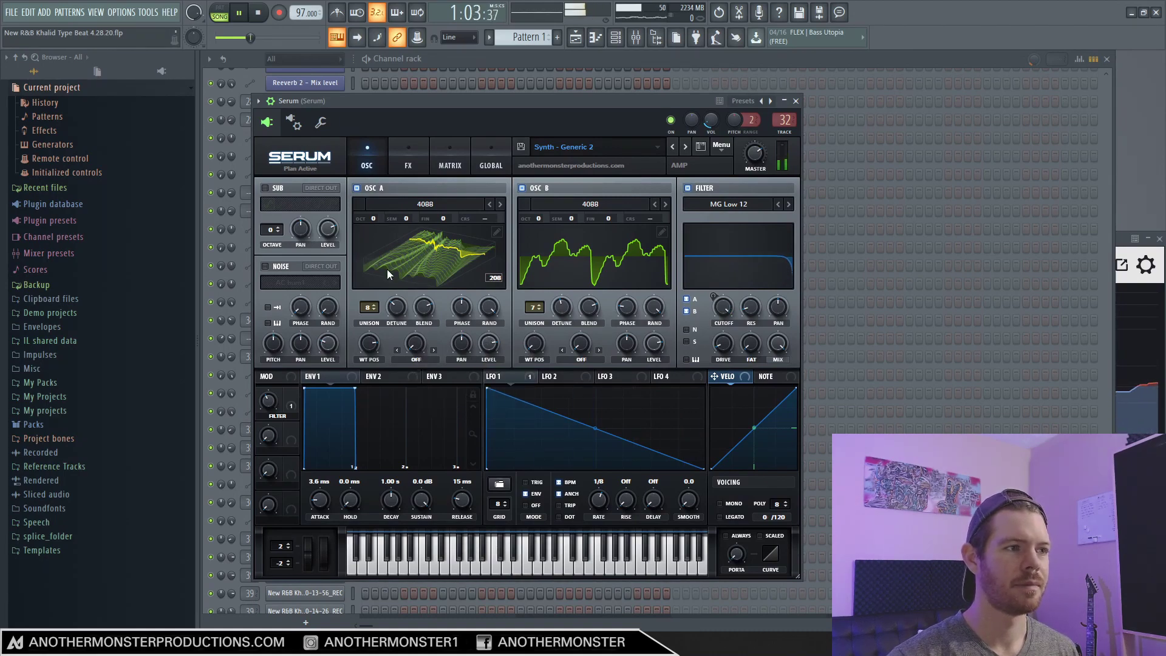
{"action": "left_click", "coordinate": [406, 149]}
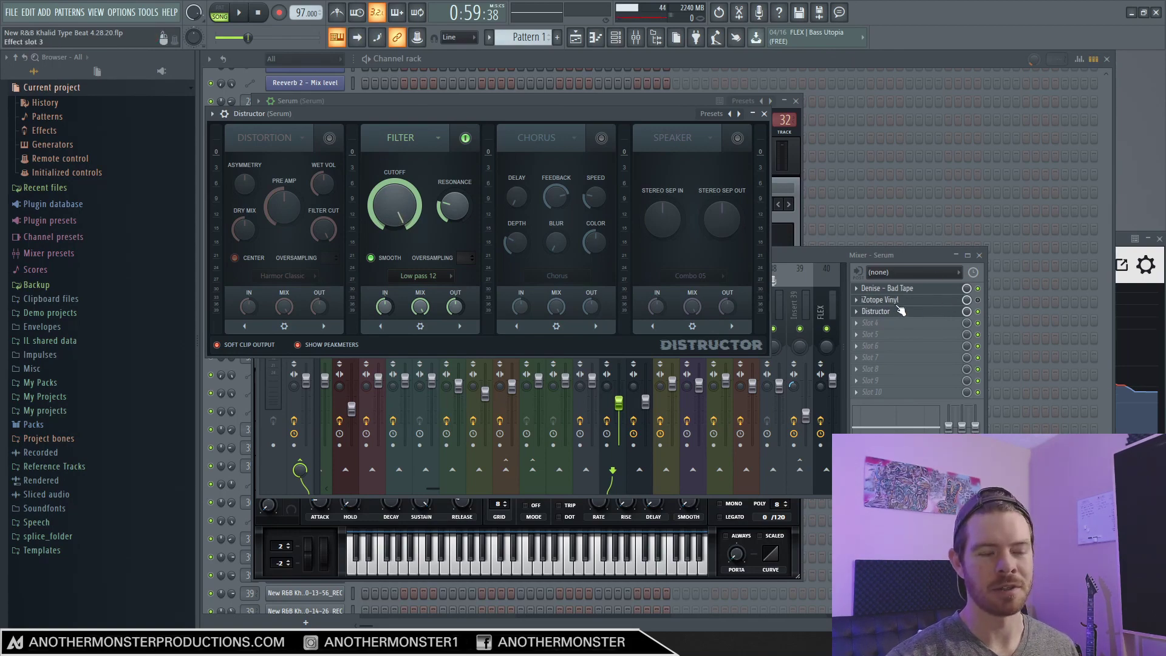
Step: Return to the playlist and listen to the layered synth with its rising automation from bar 65
{"action": "left_click", "coordinate": [575, 37]}
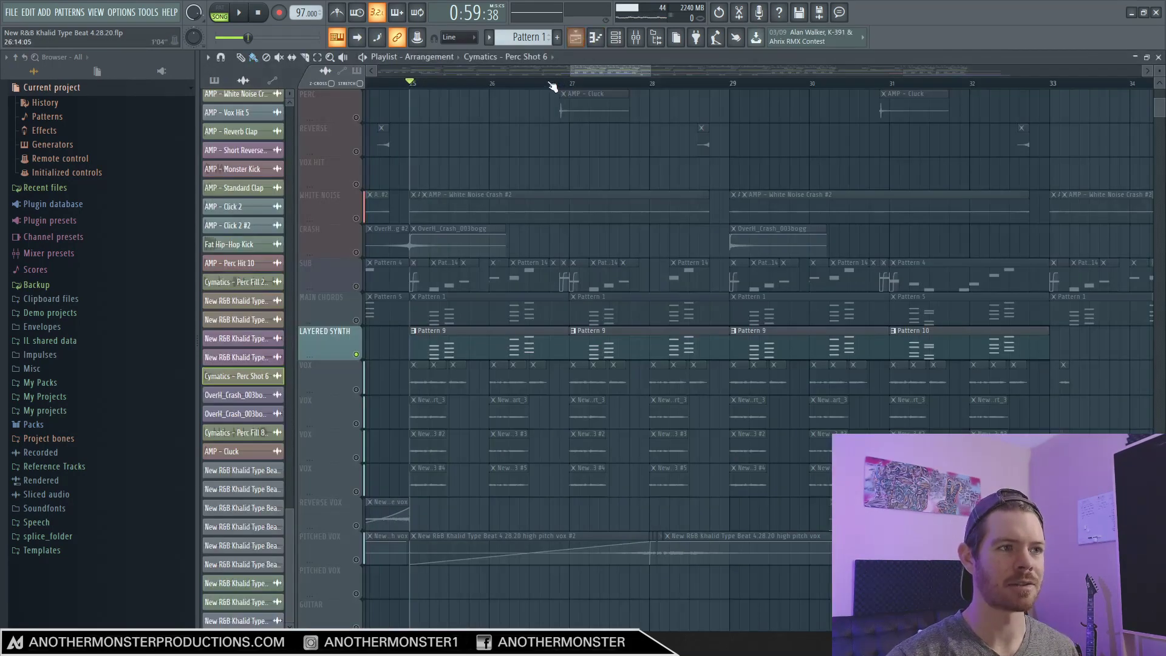
{"action": "left_click", "coordinate": [597, 84]}
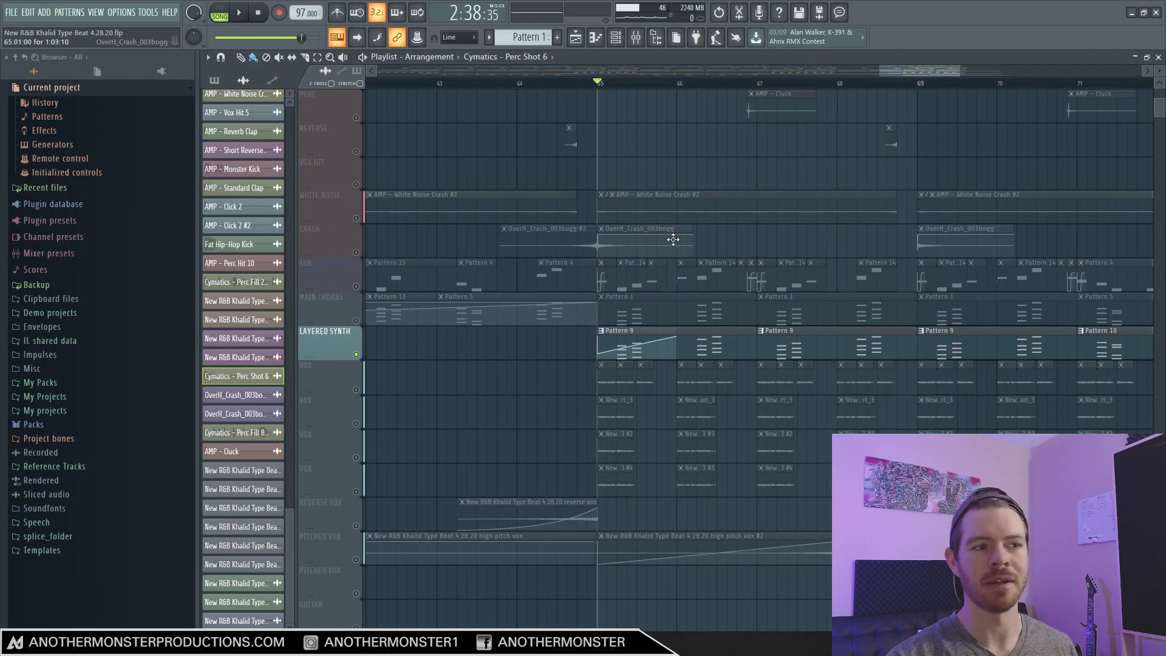
{"action": "key", "text": "space"}
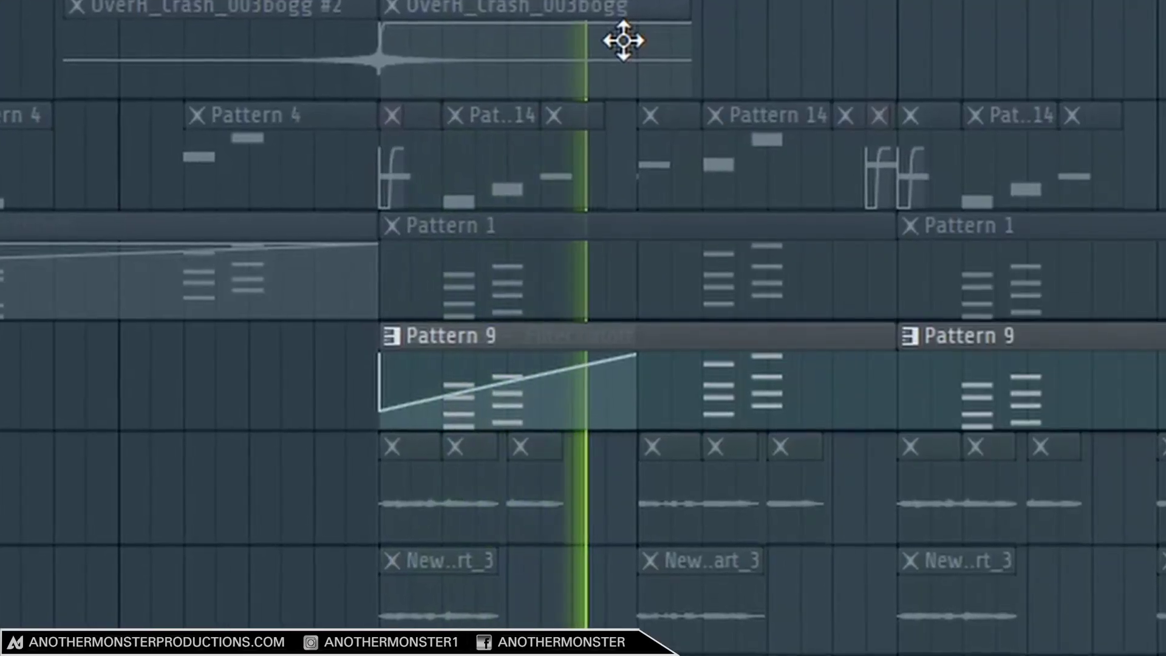
{"action": "key", "text": "space"}
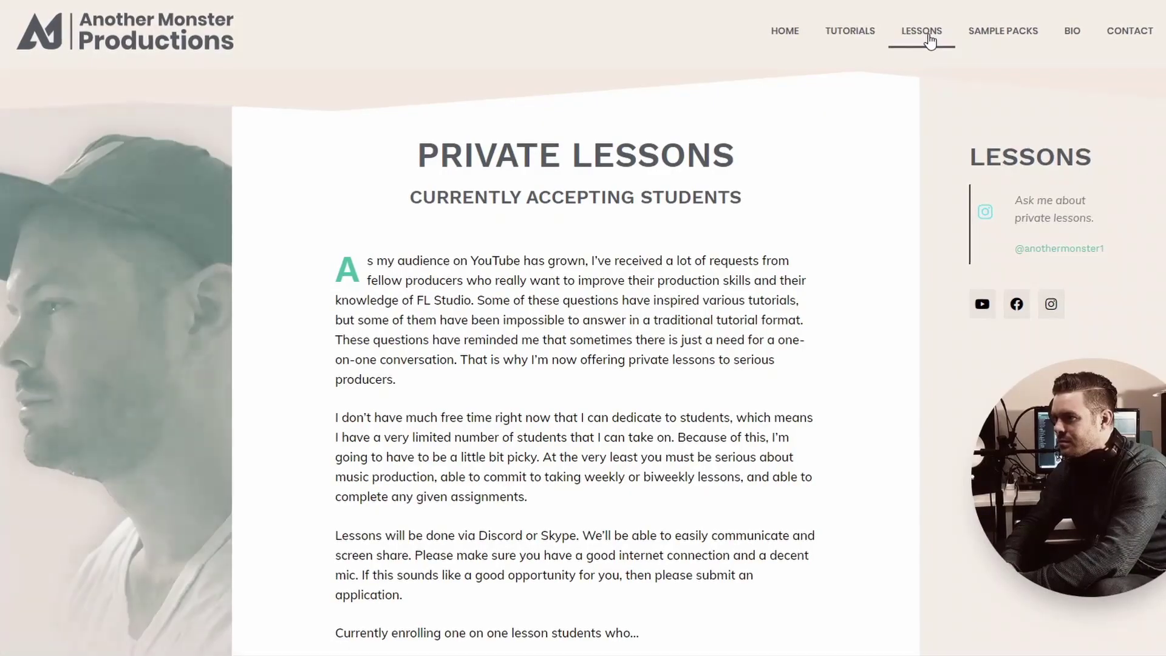
Step: Read through the Private Lessons page on the website, including the student requirements and the sign-up section
{"action": "scroll", "coordinate": [844, 231], "scroll_direction": "down", "scroll_amount": 7}
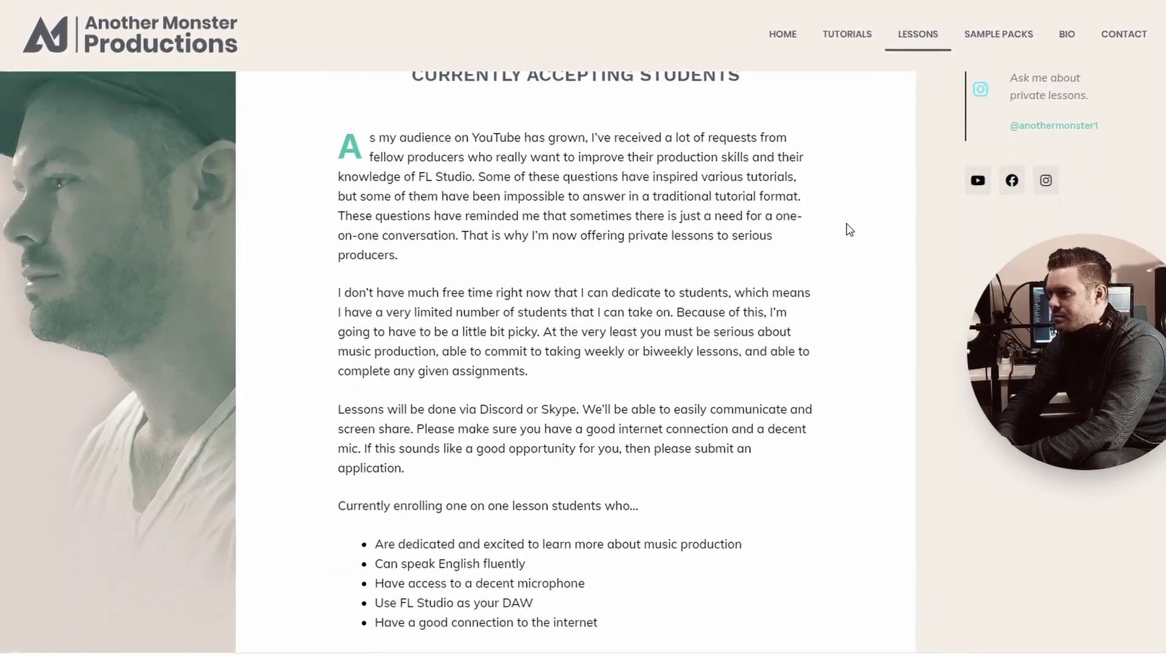
{"action": "scroll", "coordinate": [841, 251], "scroll_direction": "down", "scroll_amount": 2}
{"action": "scroll", "coordinate": [844, 279], "scroll_direction": "up", "scroll_amount": 8}
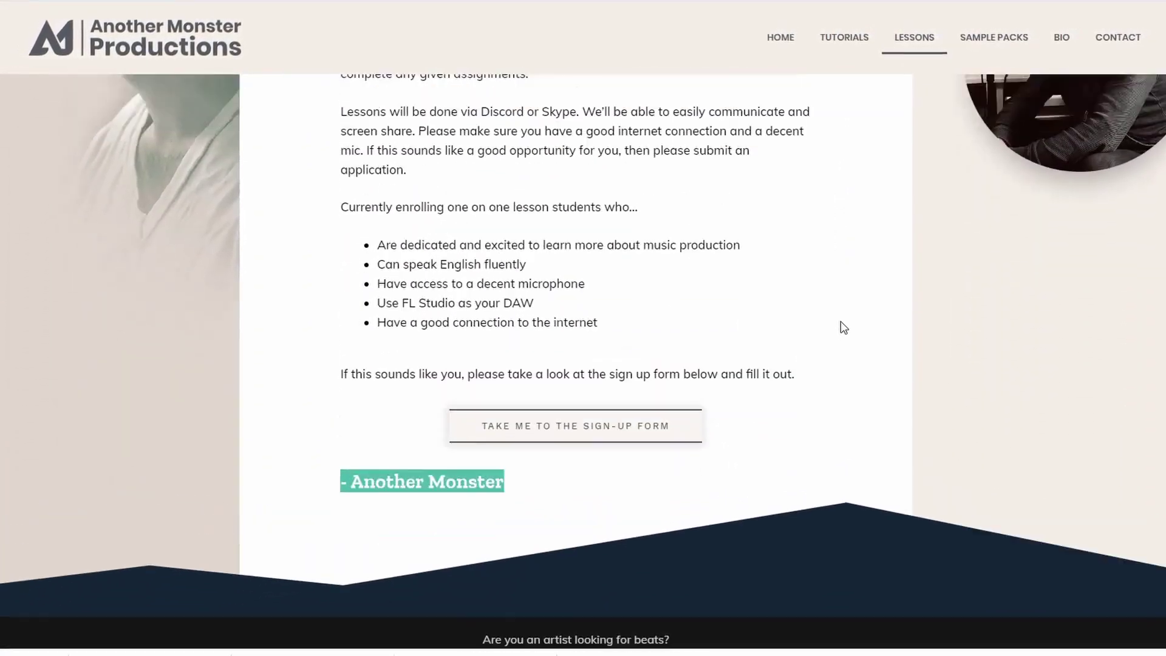